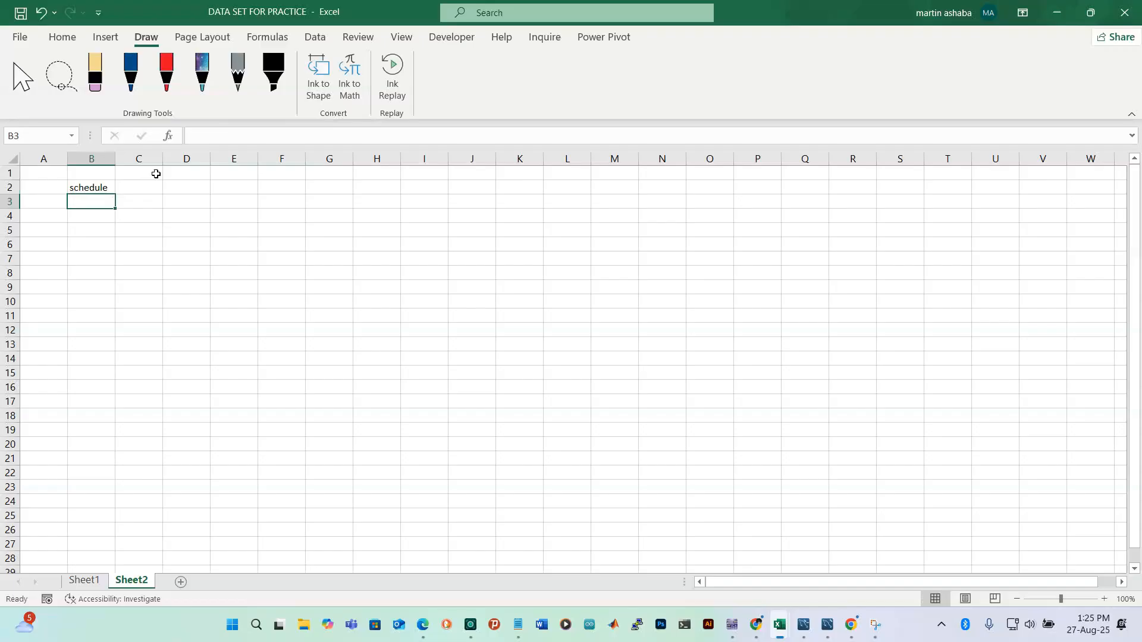
# Enter the start date 01-Aug-25 in cell B5
pyautogui.click(97, 231)
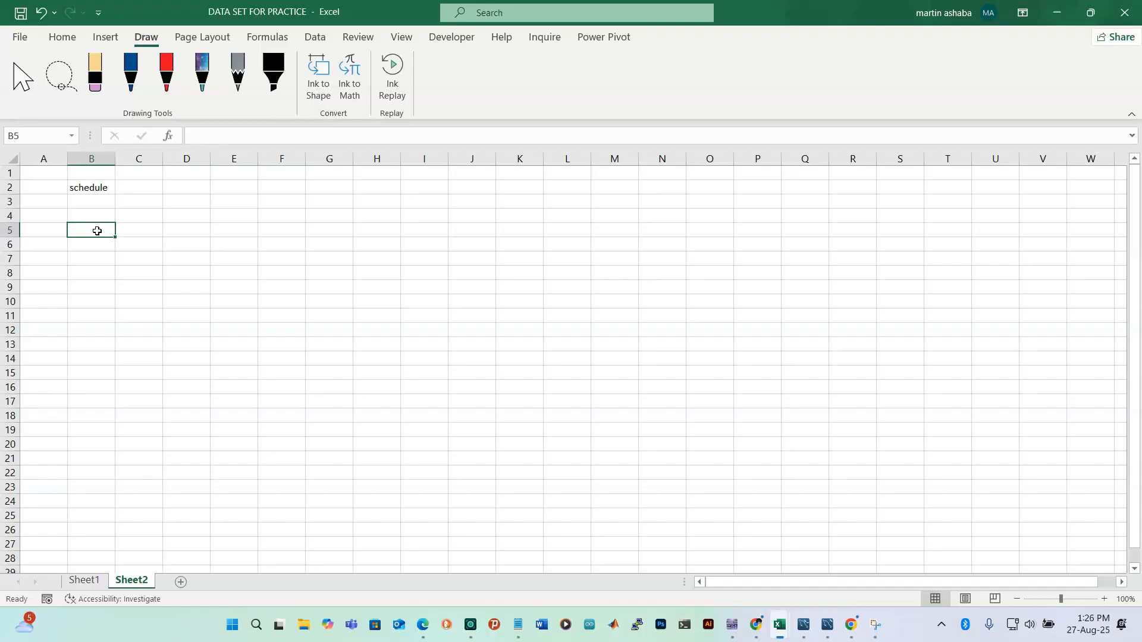
pyautogui.write('01')
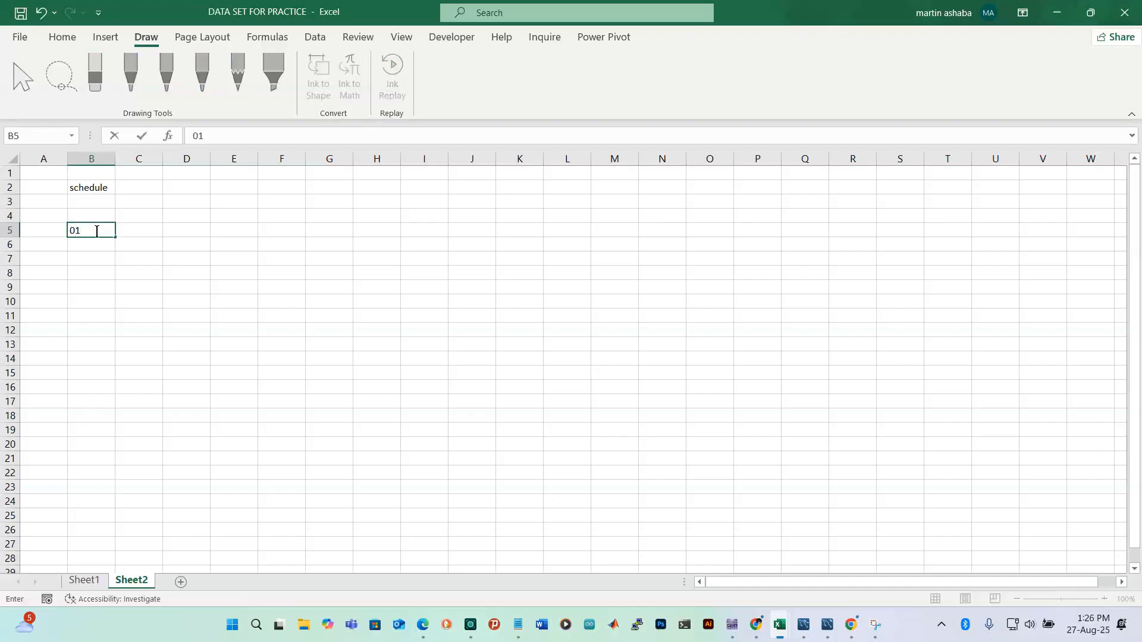
pyautogui.write('-Aug-25')
pyautogui.press('Return')
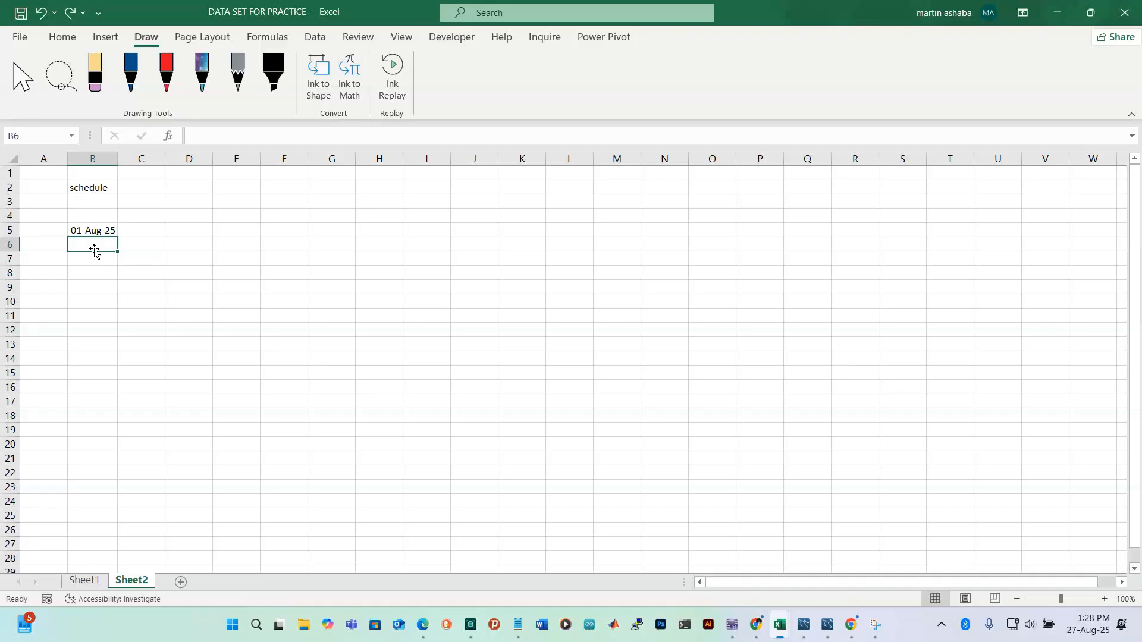
# Enter the next-day formula =B5+1 in B6
pyautogui.write('=')
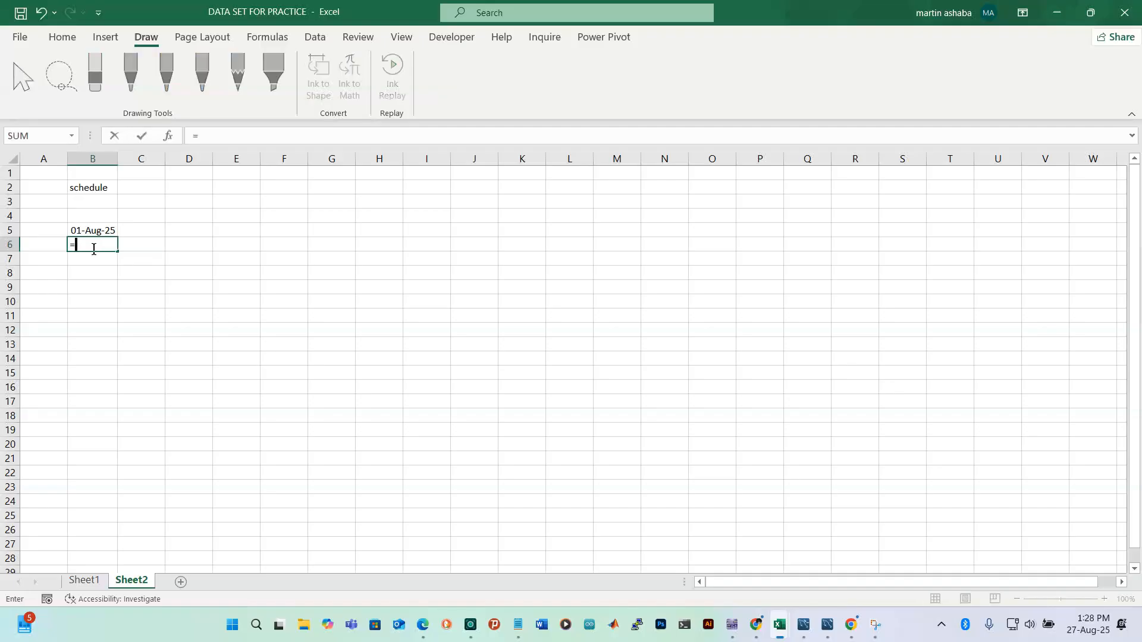
pyautogui.write('b')
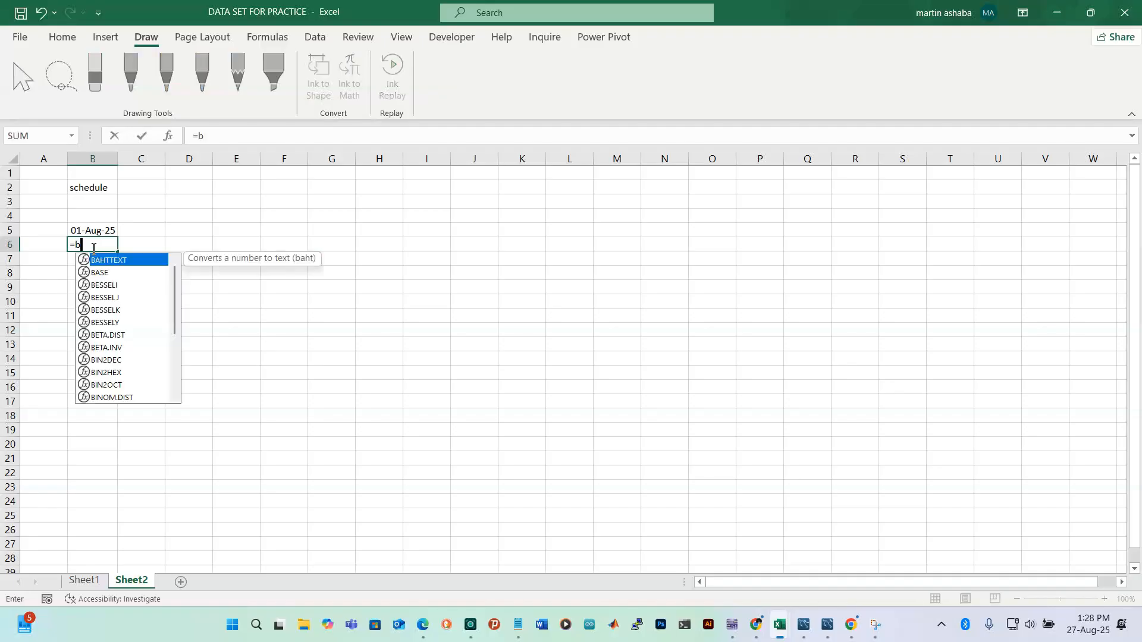
pyautogui.write('5_')
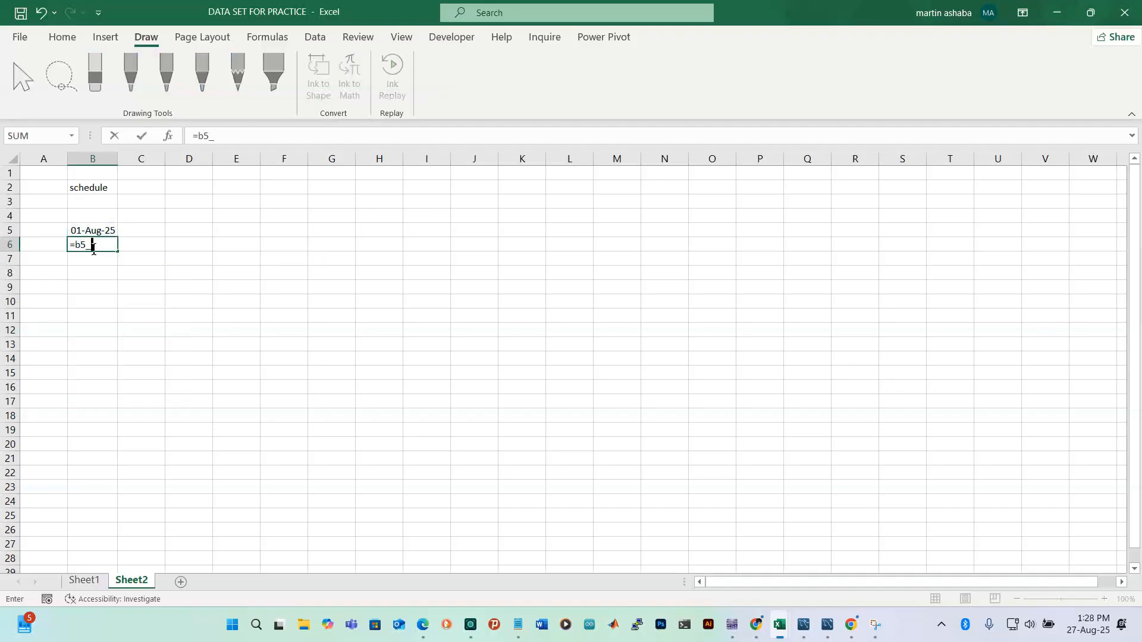
pyautogui.press('BackSpace')
pyautogui.write('+1')
pyautogui.press('Return')
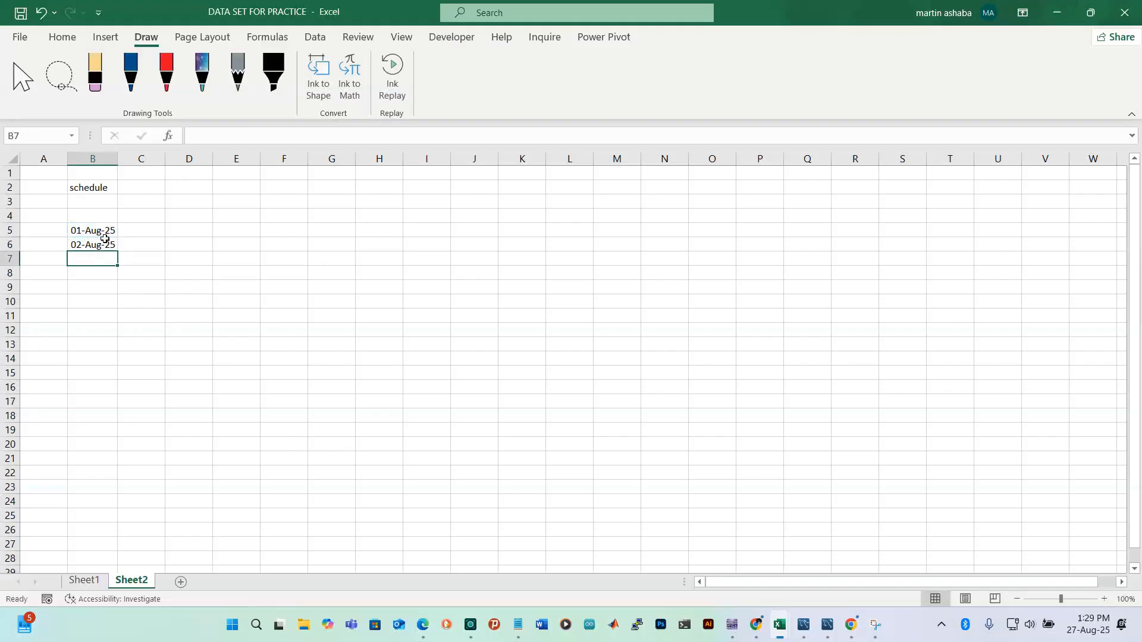
# Fill the B6 formula down to B35 so the dates reach 31-Aug-25
pyautogui.click(103, 241)
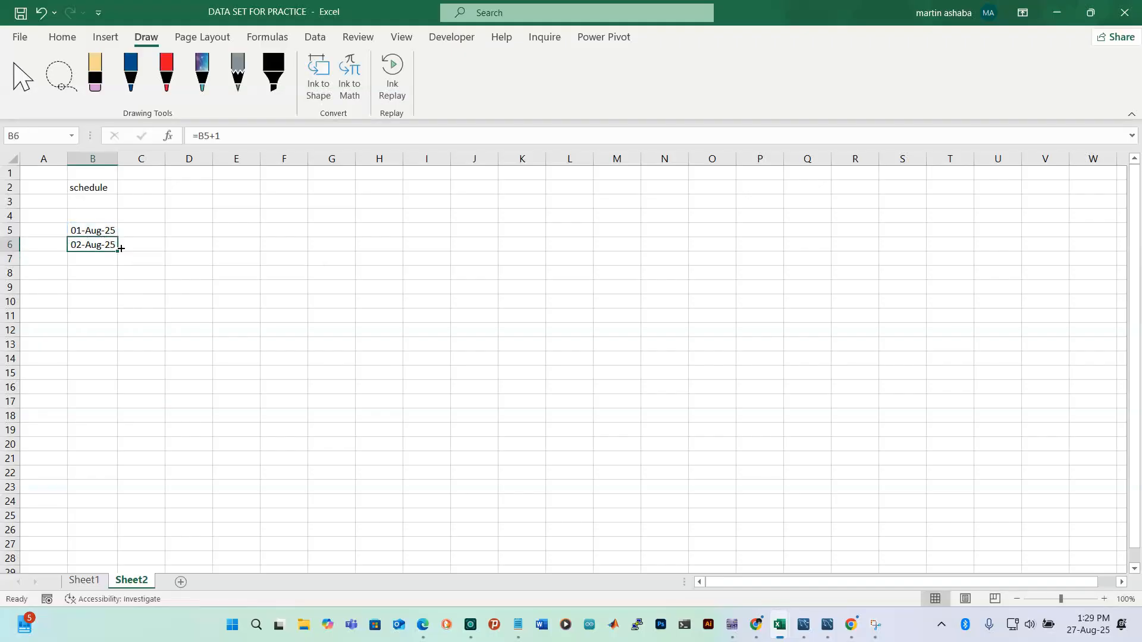
pyautogui.moveTo(119, 252); pyautogui.dragTo(119, 536)
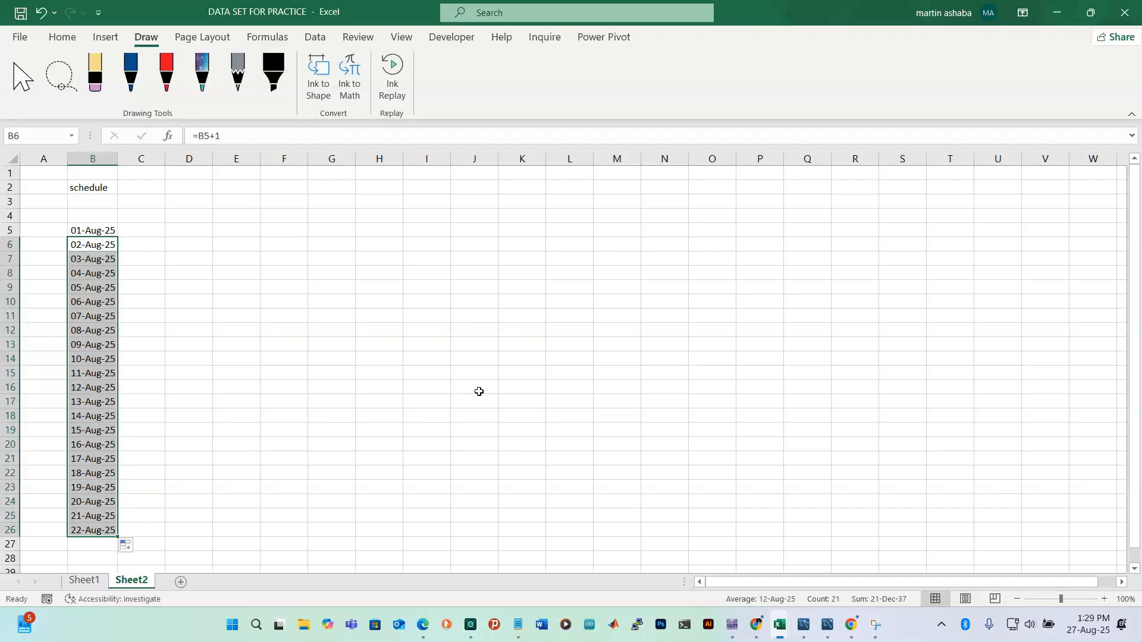
pyautogui.scroll(-2, 63, 405)
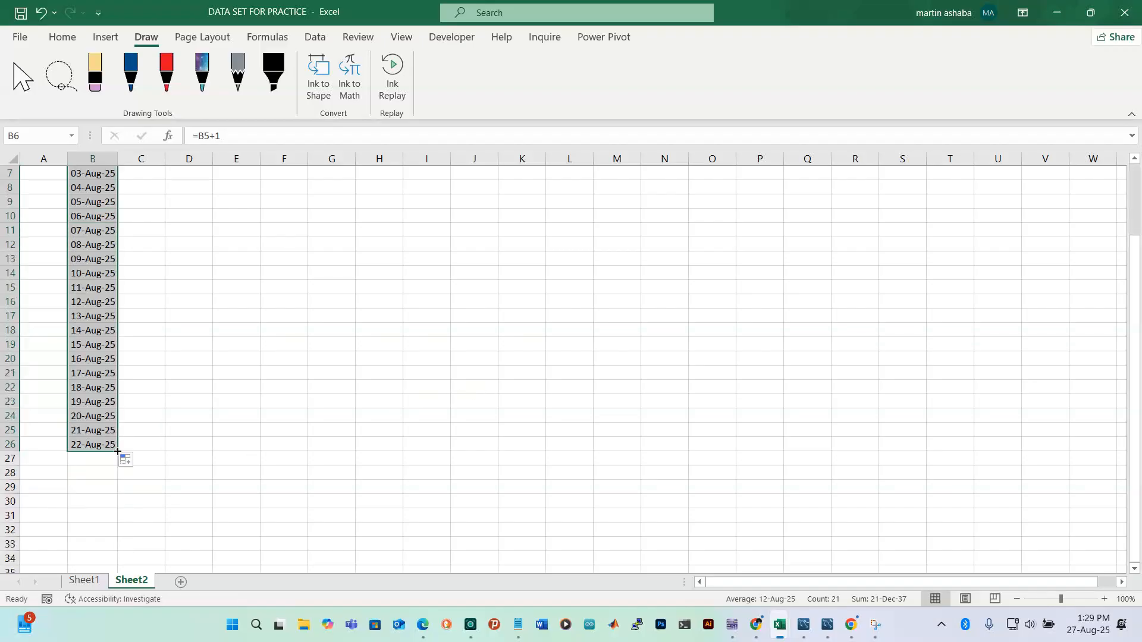
pyautogui.moveTo(118, 452); pyautogui.dragTo(118, 535)
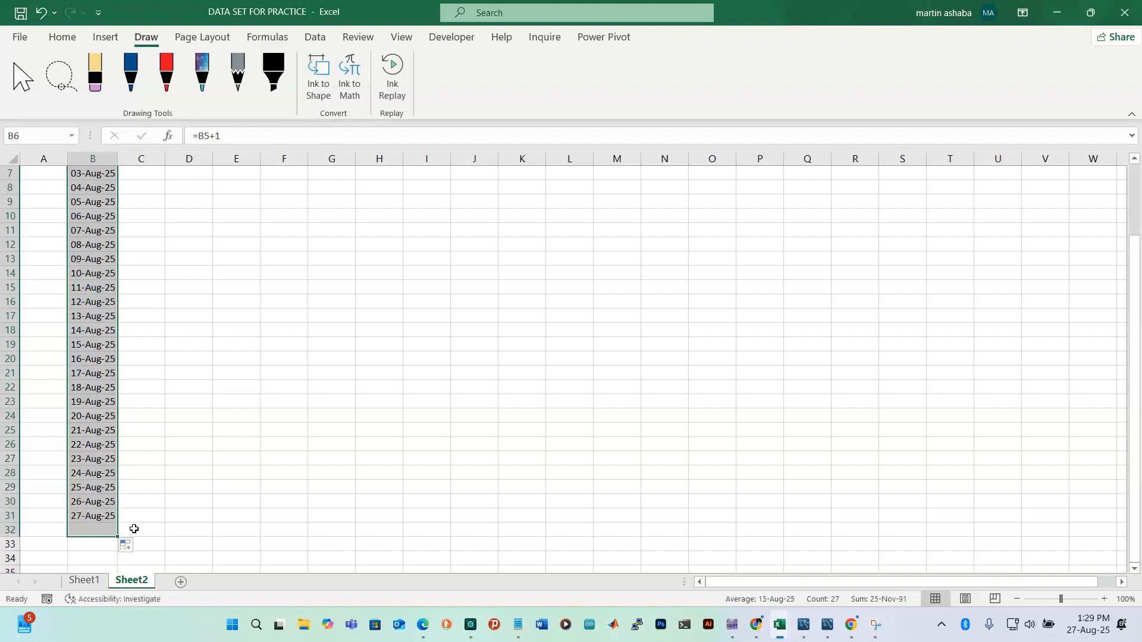
pyautogui.scroll(-3, 178, 458)
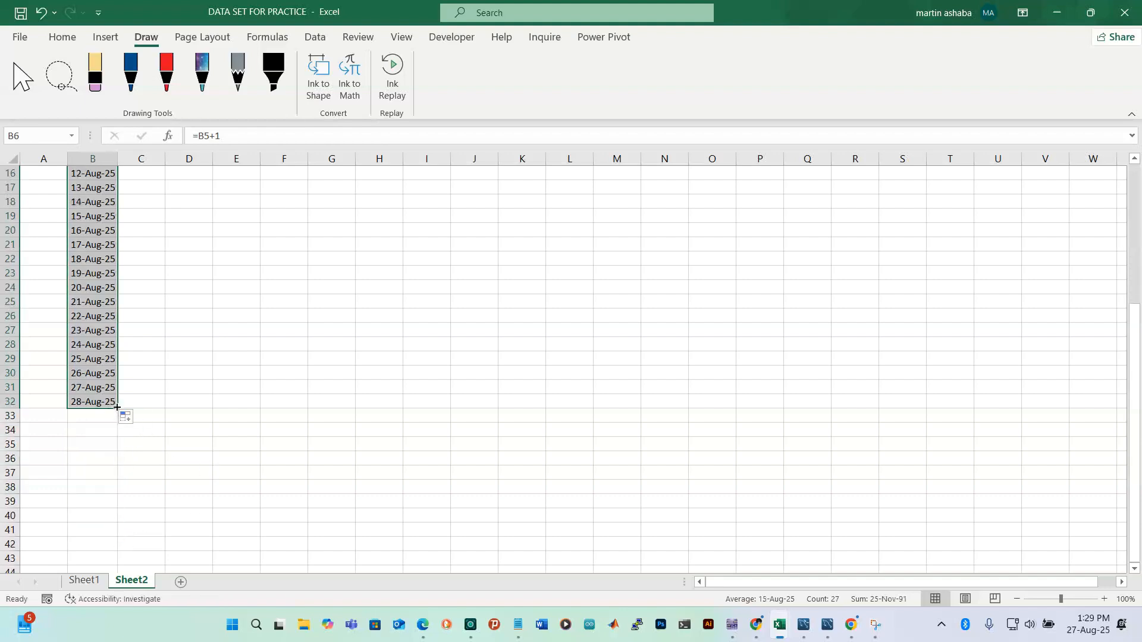
pyautogui.moveTo(117, 408); pyautogui.dragTo(118, 438)
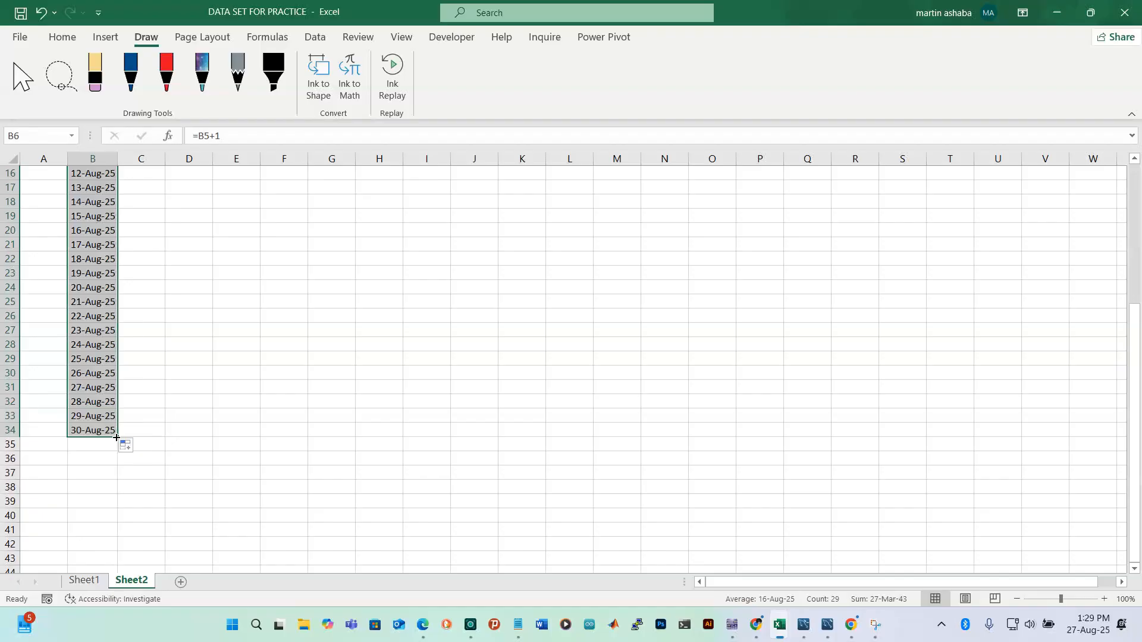
pyautogui.moveTo(118, 439); pyautogui.dragTo(113, 457)
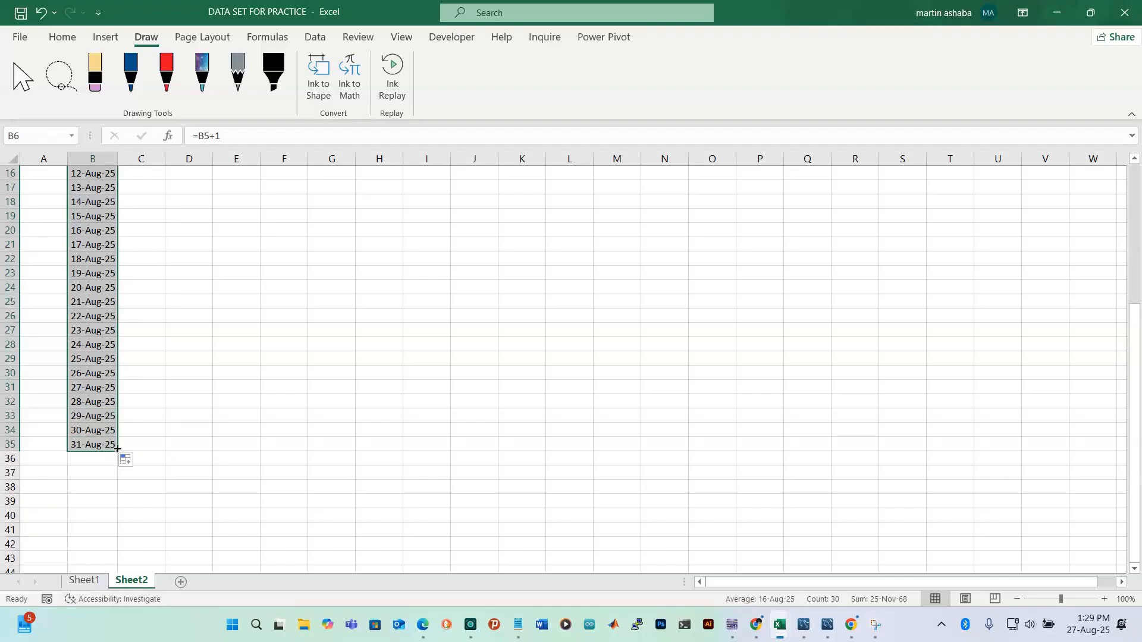
pyautogui.scroll(5, 280, 358)
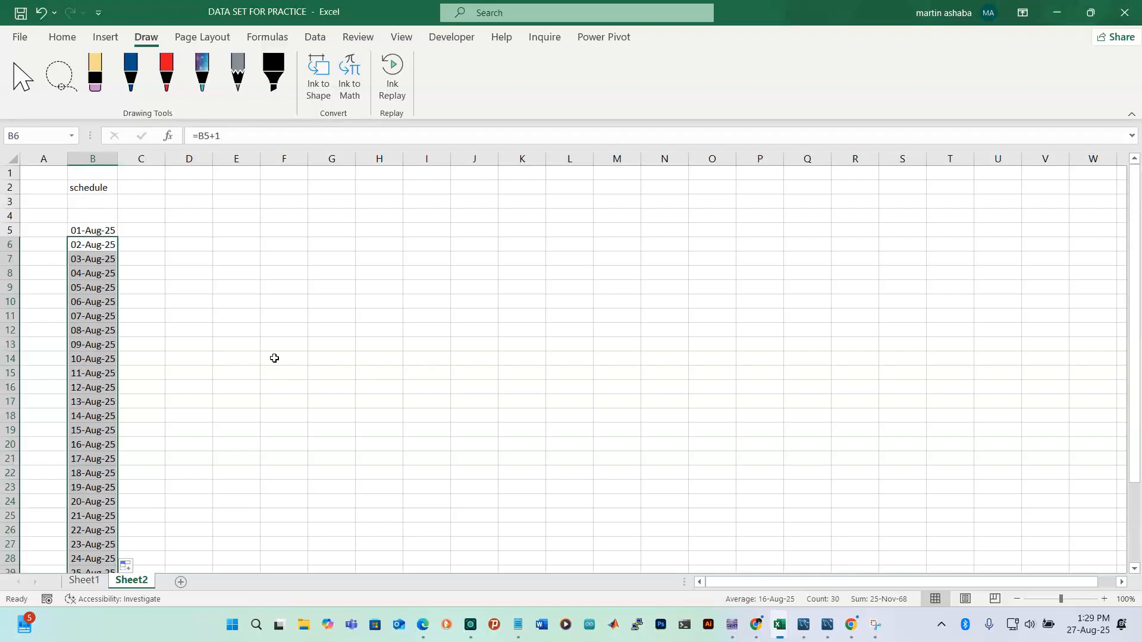
# Enter 'Morning Shifts' in C5 and widen column C to fit it
pyautogui.click(103, 232)
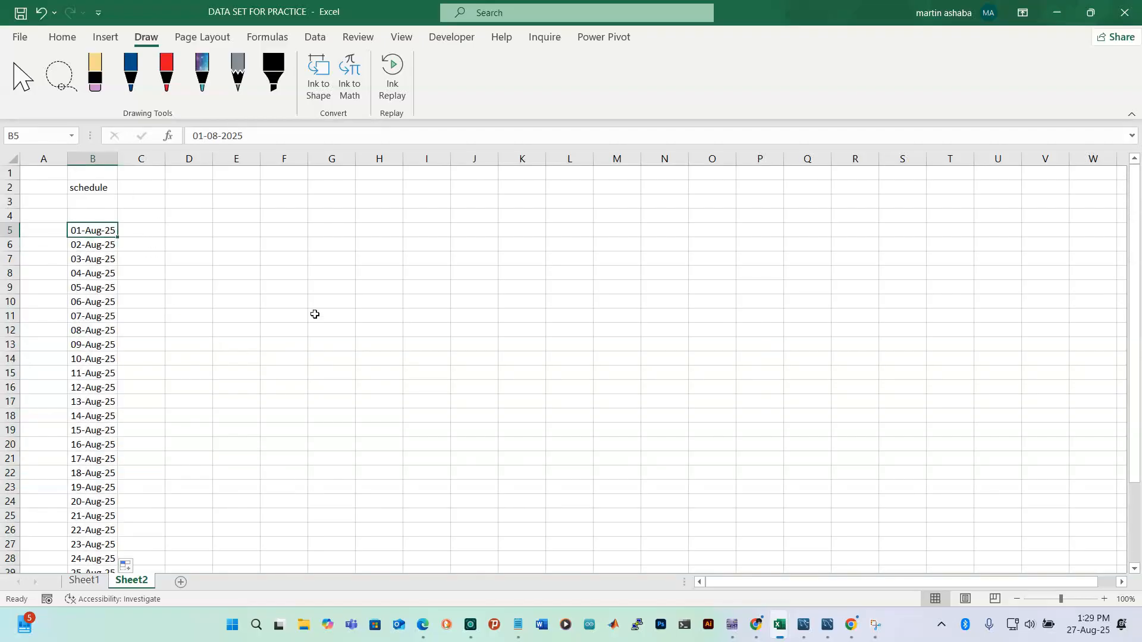
pyautogui.click(146, 231)
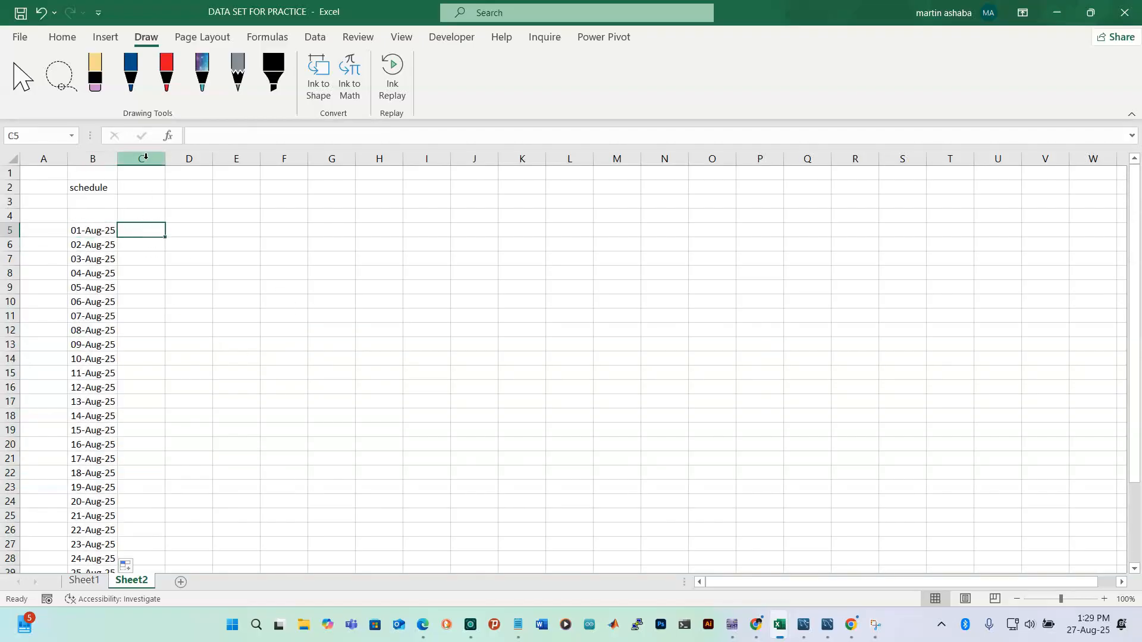
pyautogui.moveTo(165, 159); pyautogui.dragTo(182, 159)
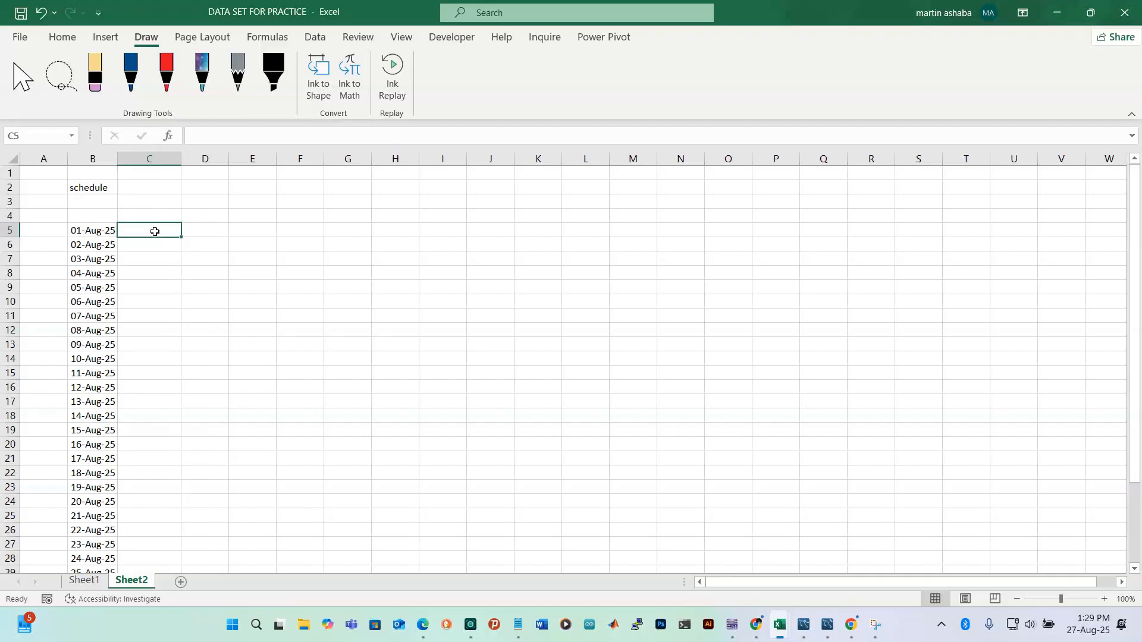
pyautogui.write('Mo')
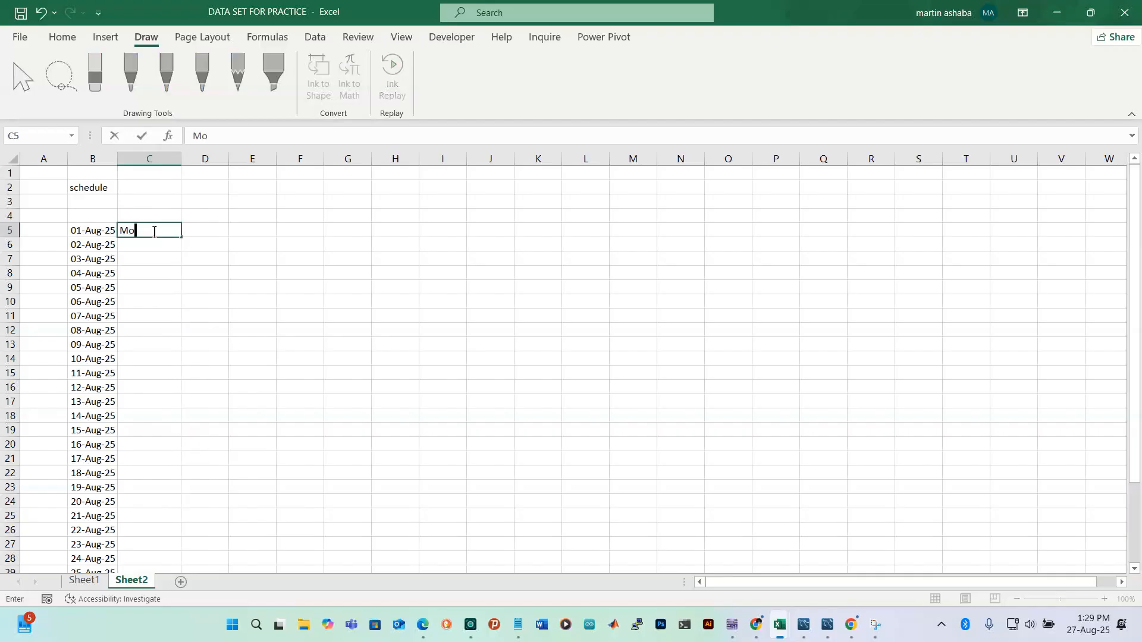
pyautogui.write('rning Shifts')
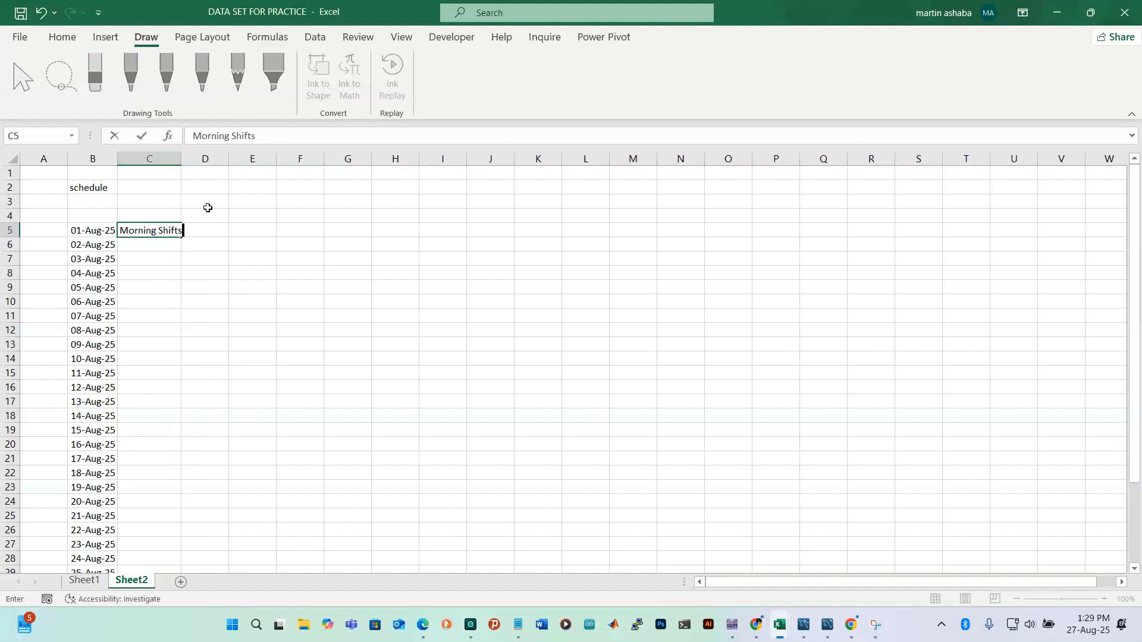
pyautogui.press('F2')
pyautogui.click(152, 276)
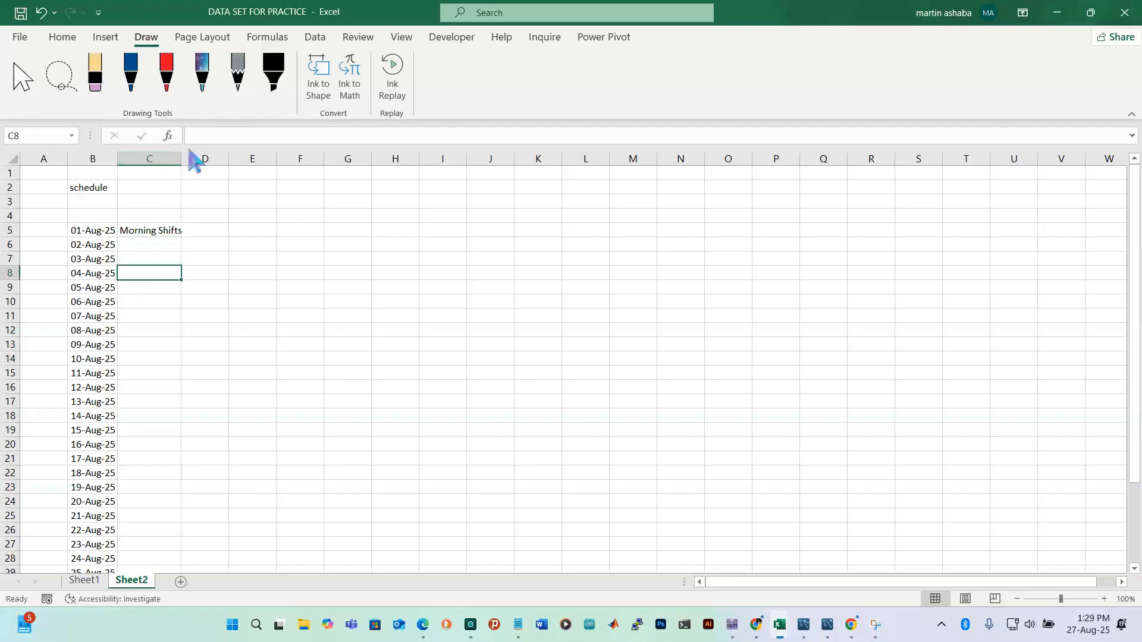
pyautogui.moveTo(179, 155); pyautogui.dragTo(194, 155)
# Enter the heading 'Afternoon shift' in D5
pyautogui.click(208, 232)
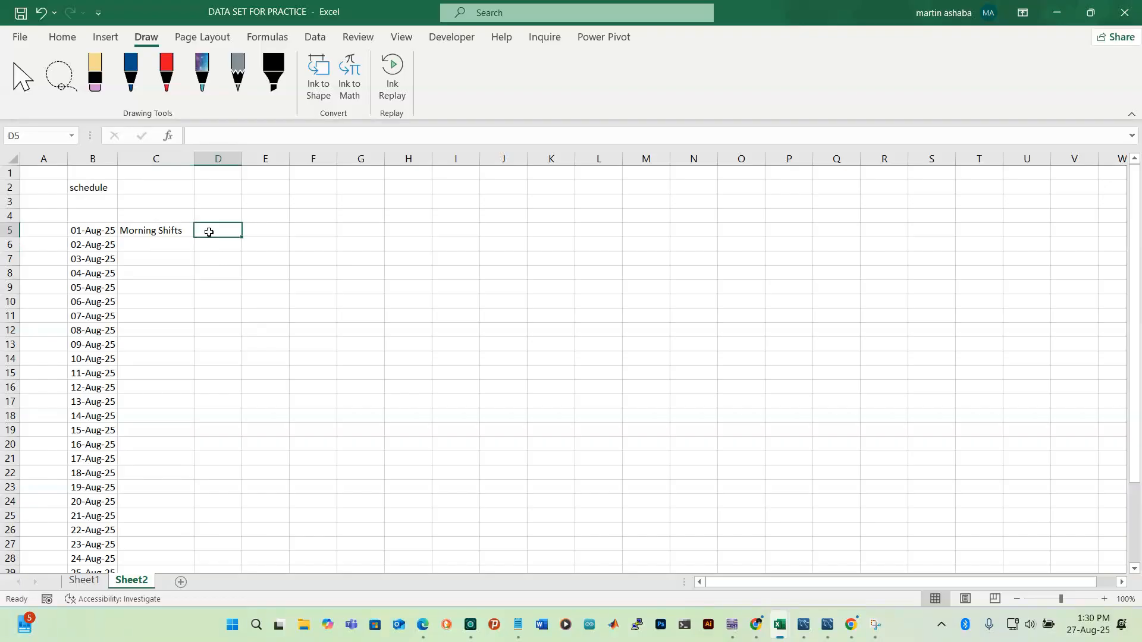
pyautogui.write('E')
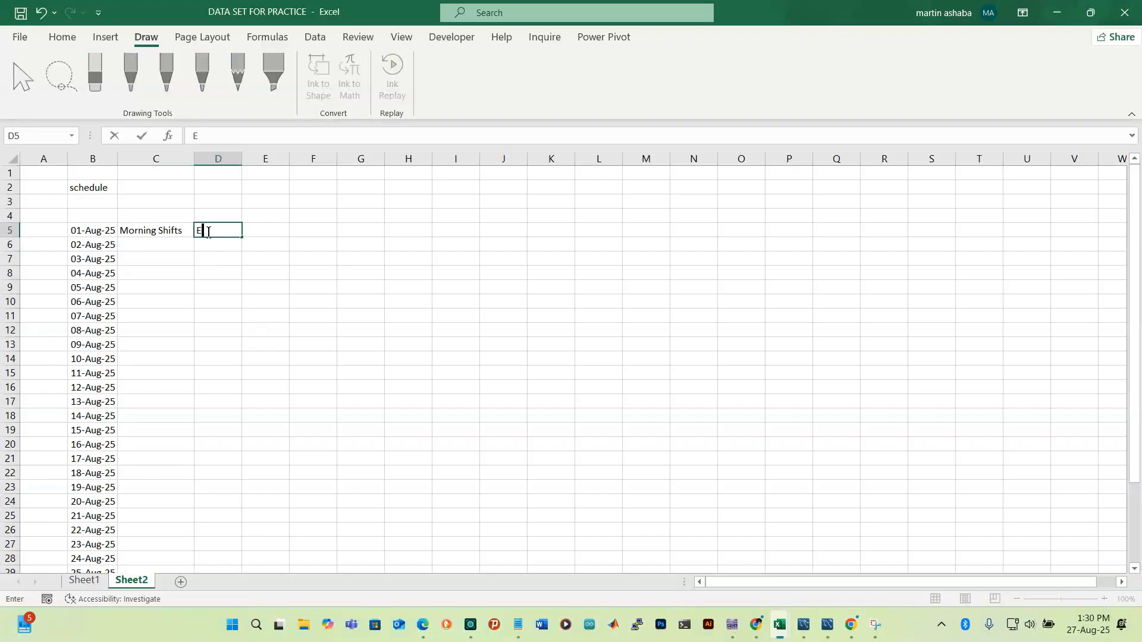
pyautogui.press('BackSpace')
pyautogui.write('Afternoon shift')
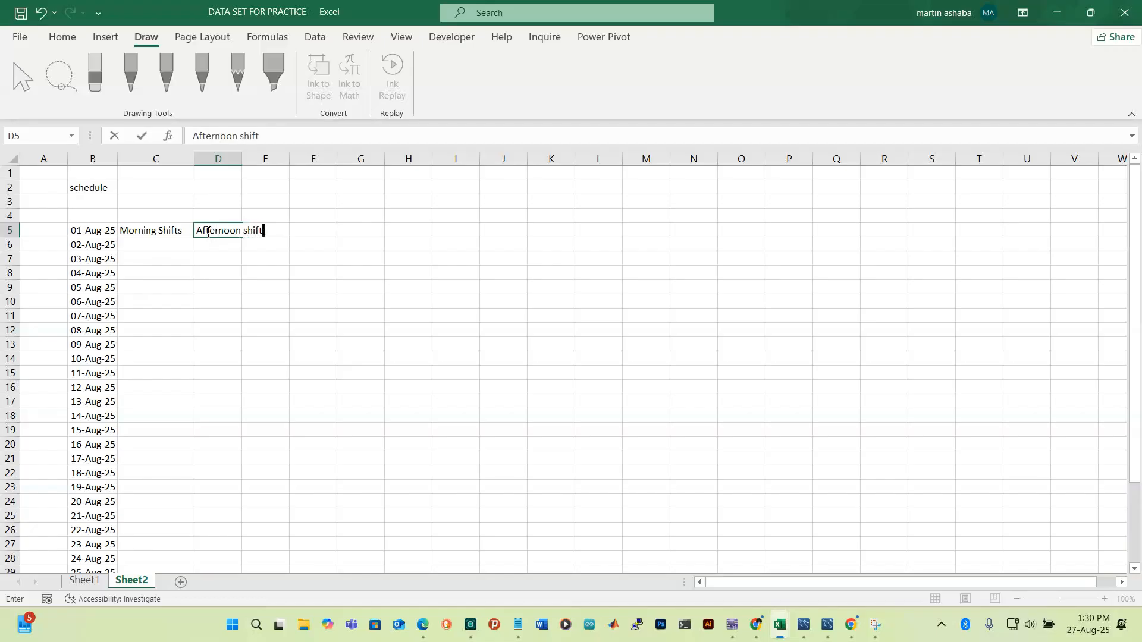
pyautogui.press('Return')
# Correct C5 to 'Morning Shift' by removing the trailing s
pyautogui.click(166, 231)
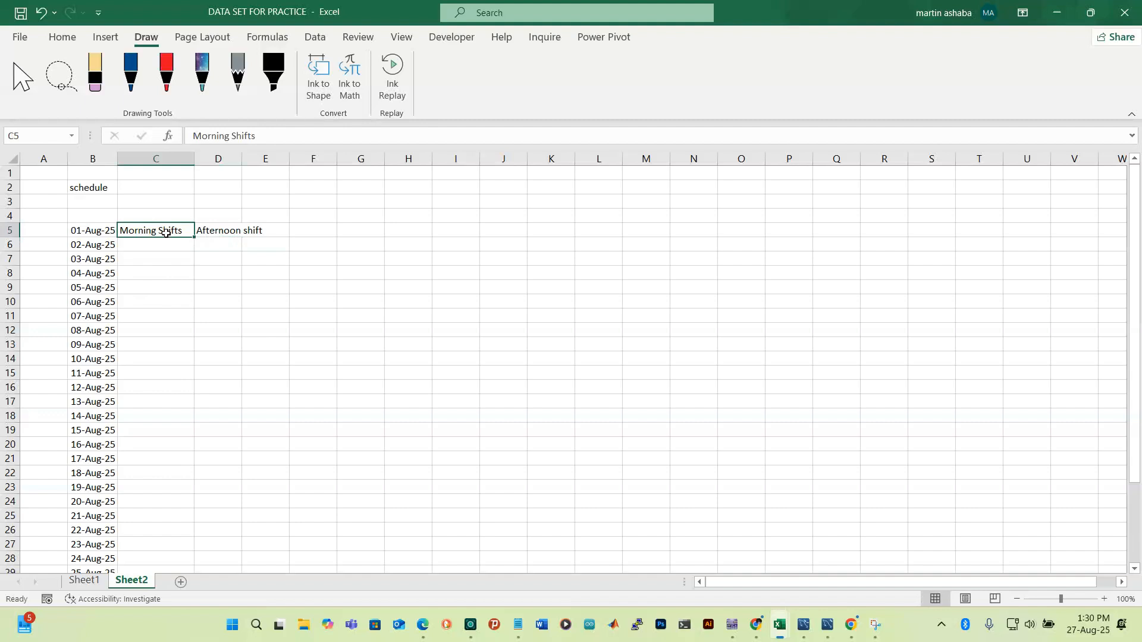
pyautogui.click(283, 136)
pyautogui.press('BackSpace')
pyautogui.press('Return')
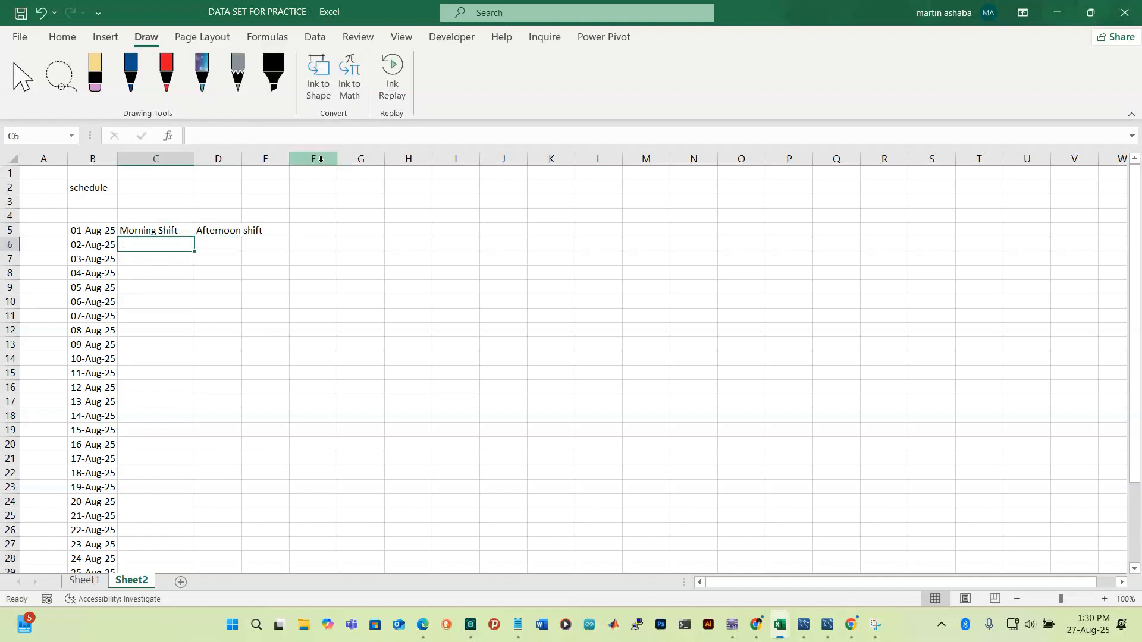
# Inspect the Morning Shift text in C5 without changing it
pyautogui.click(220, 231)
pyautogui.click(161, 232)
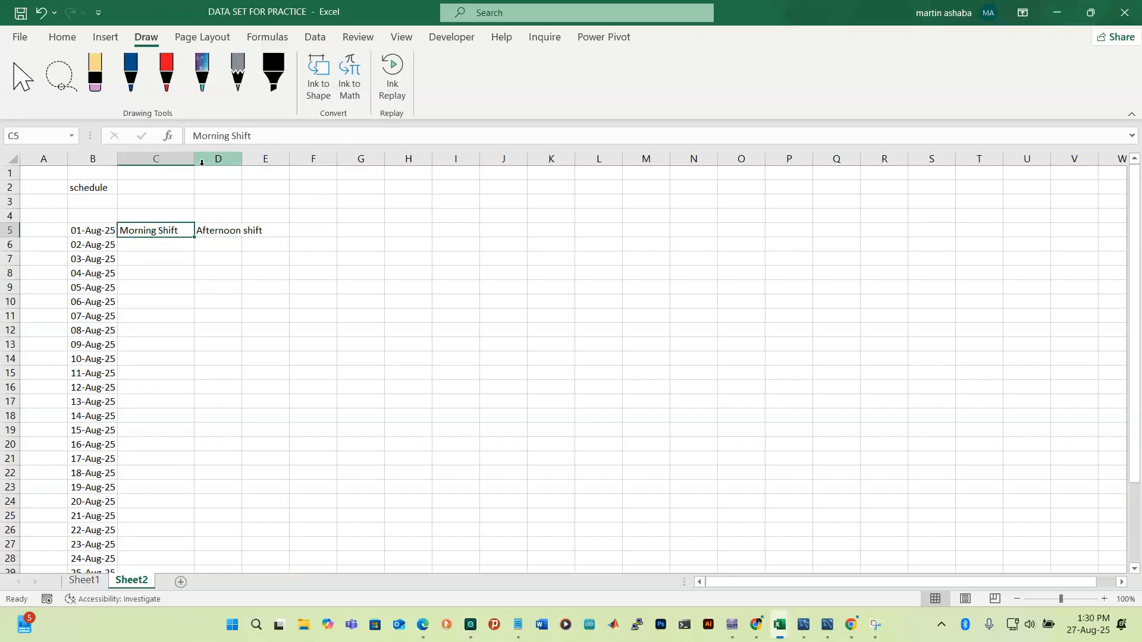
pyautogui.click(60, 37)
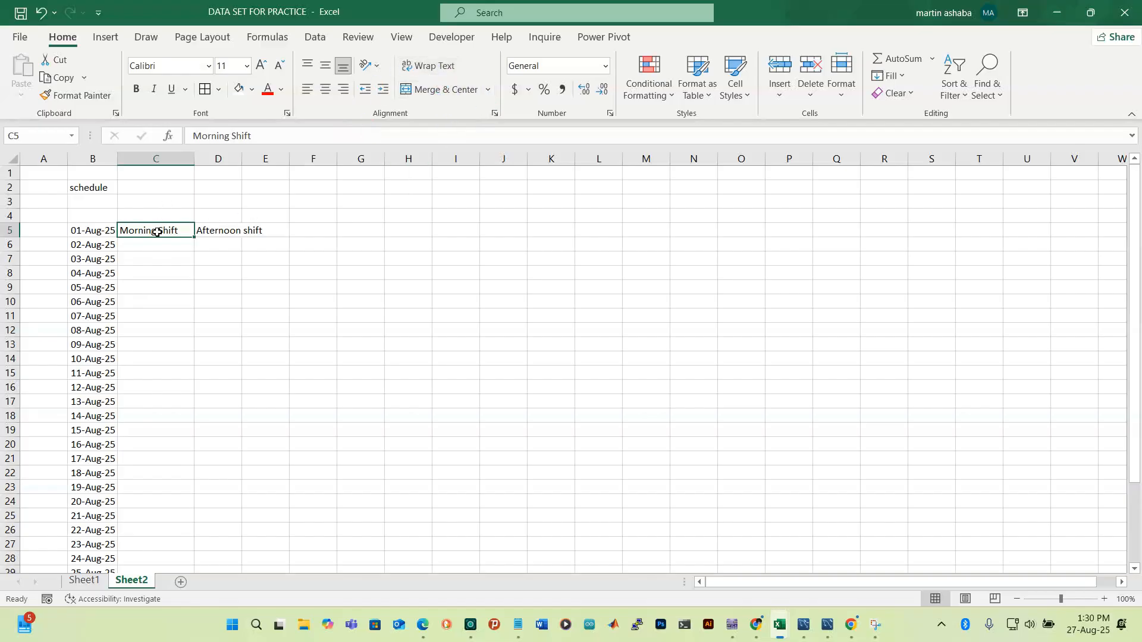
pyautogui.doubleClick(179, 230)
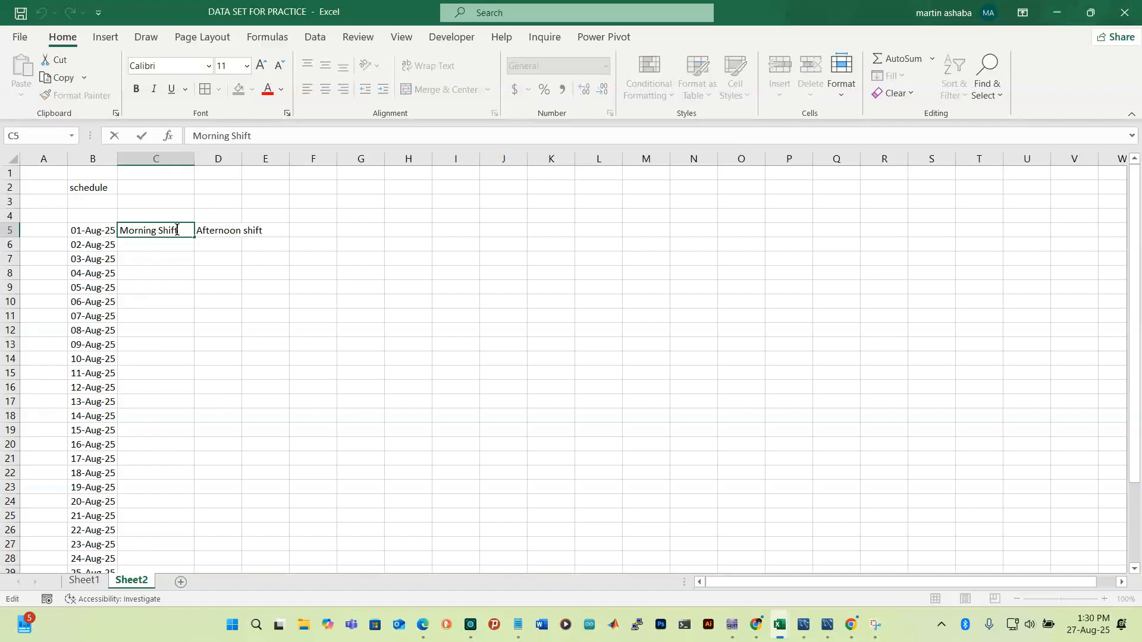
pyautogui.moveTo(179, 230); pyautogui.dragTo(96, 237)
pyautogui.click(171, 284)
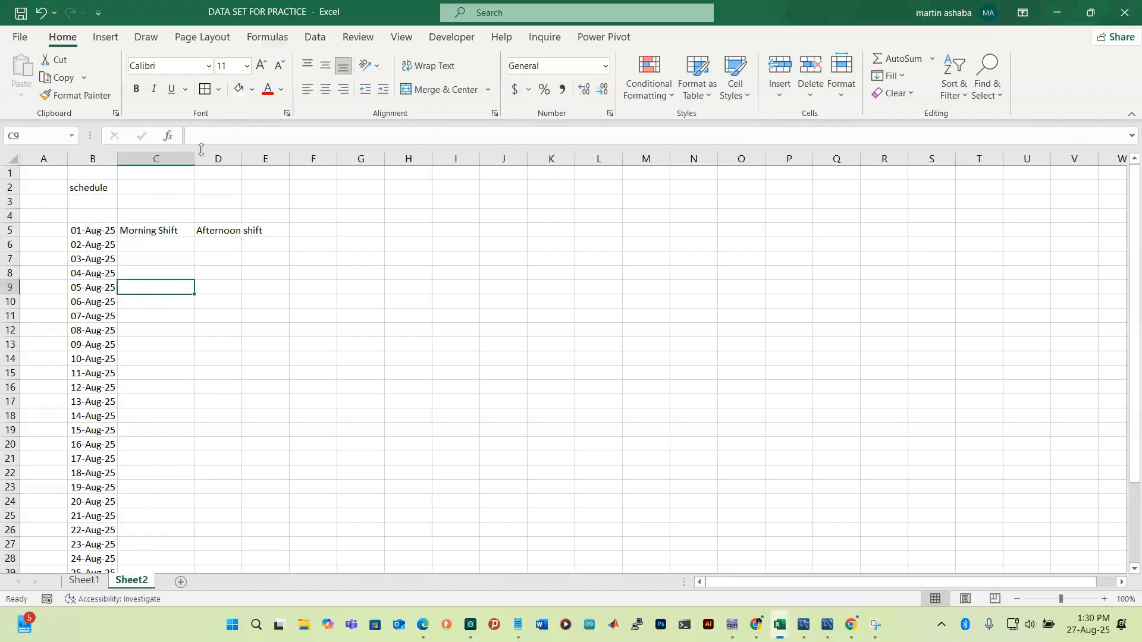
# Narrow column C to 90 pixels, and try Wrap Text on C5 before undoing it
pyautogui.moveTo(194, 160); pyautogui.dragTo(174, 162)
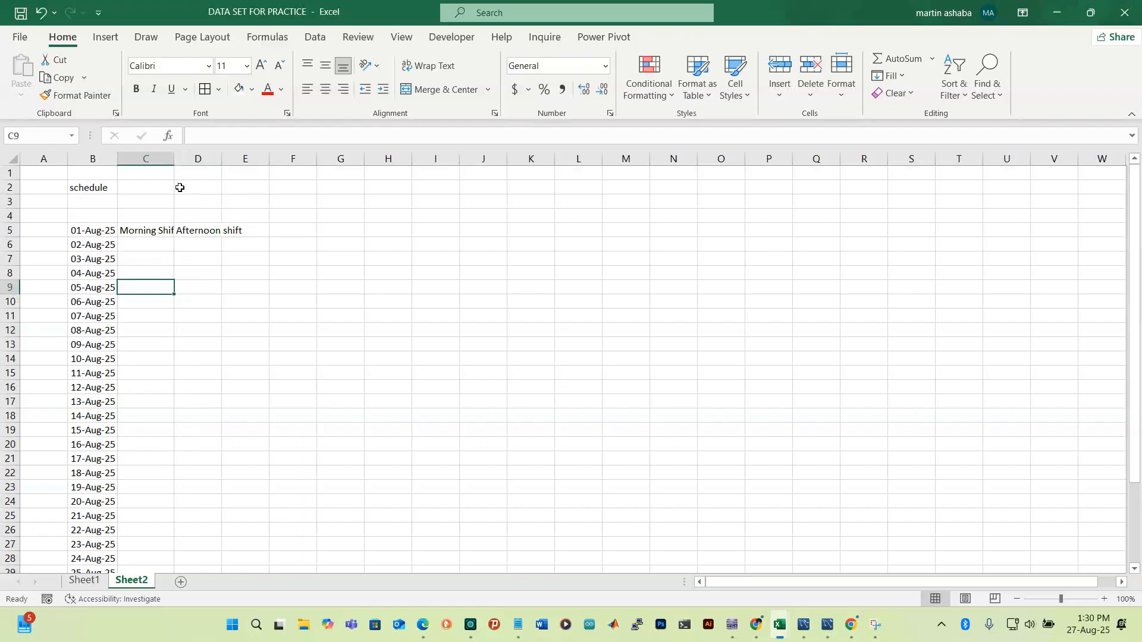
pyautogui.click(150, 232)
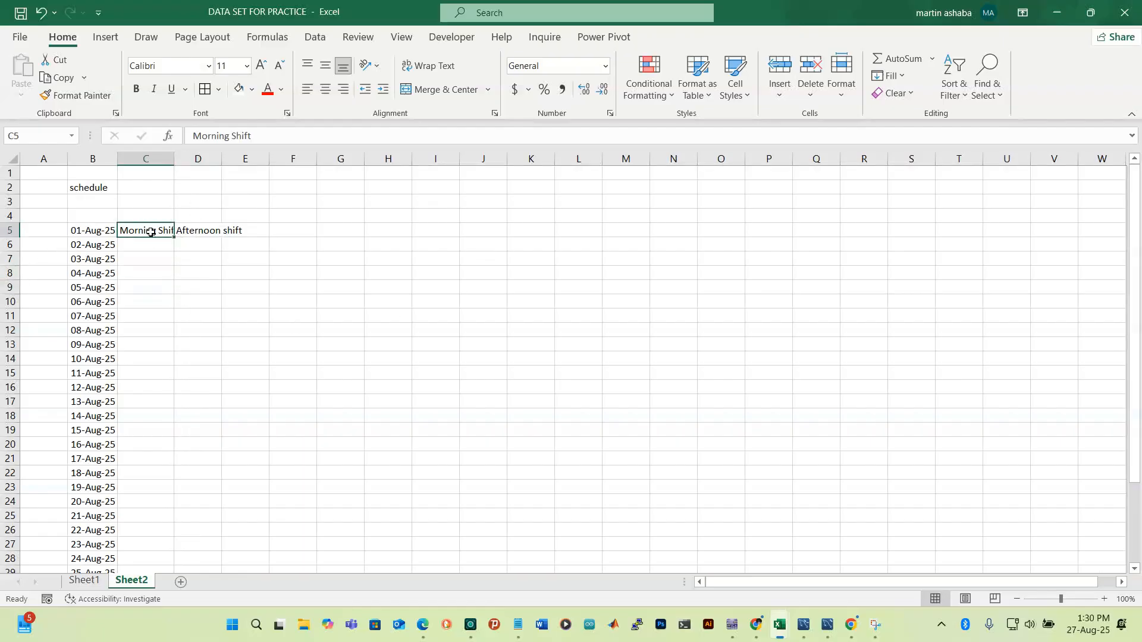
pyautogui.click(445, 67)
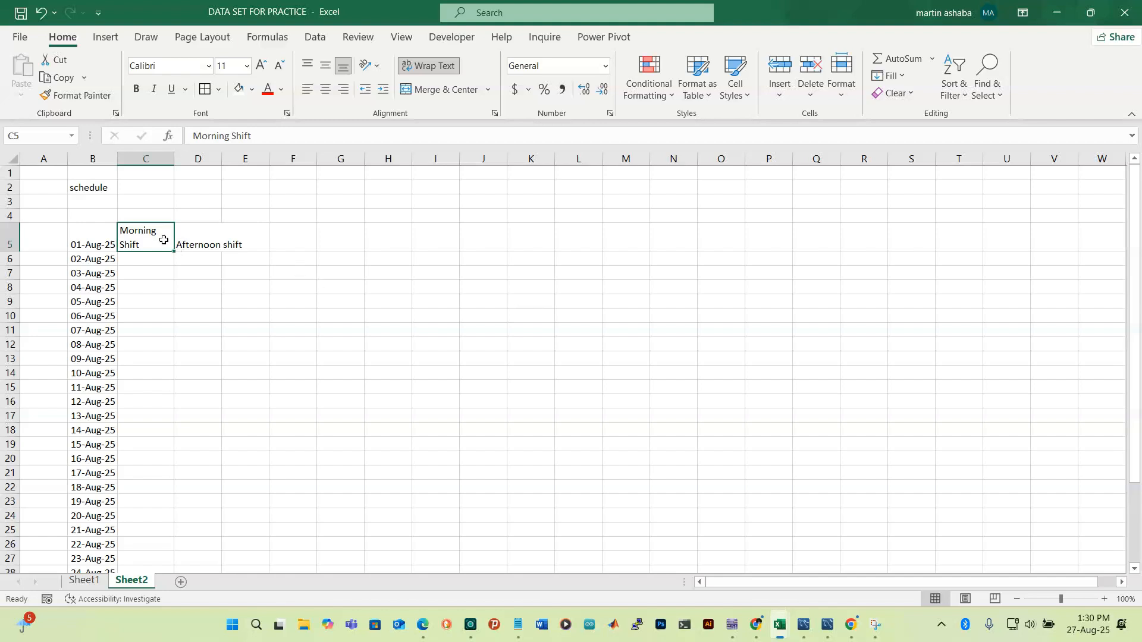
pyautogui.hotkey('ctrl', 'z')
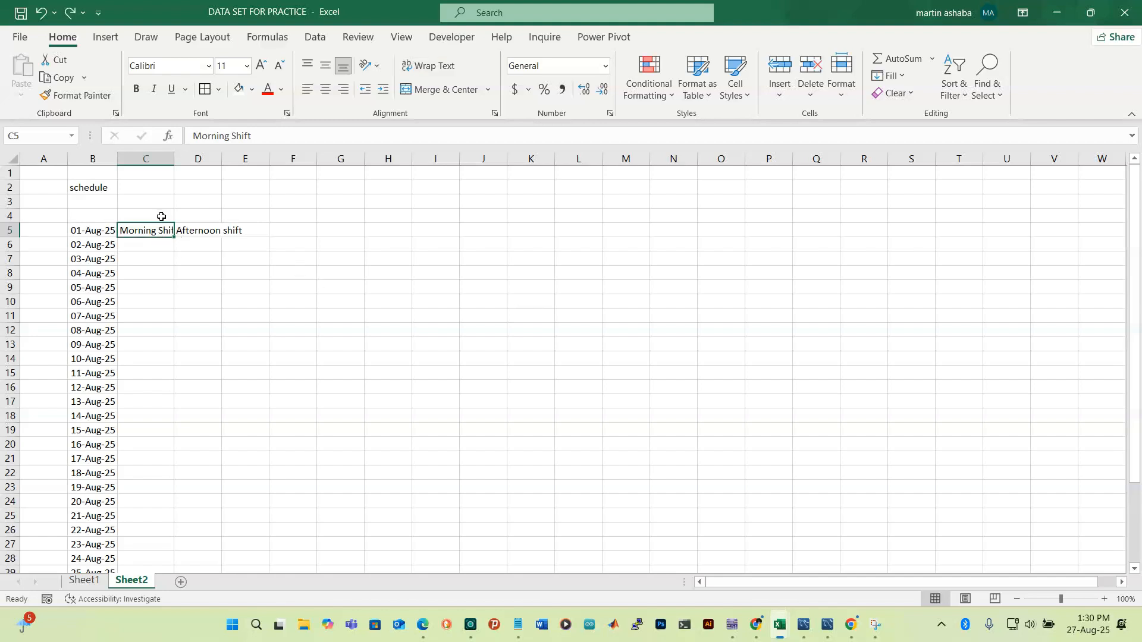
# Clear the shift headings from C5 and D5
pyautogui.press('Delete')
pyautogui.click(216, 232)
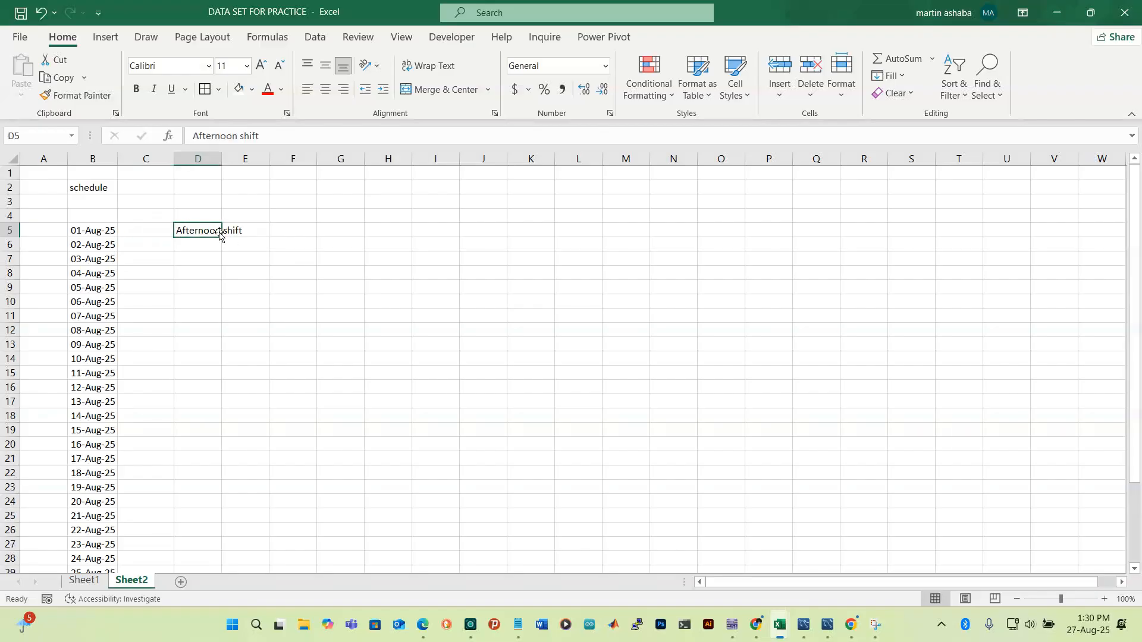
pyautogui.press('Delete')
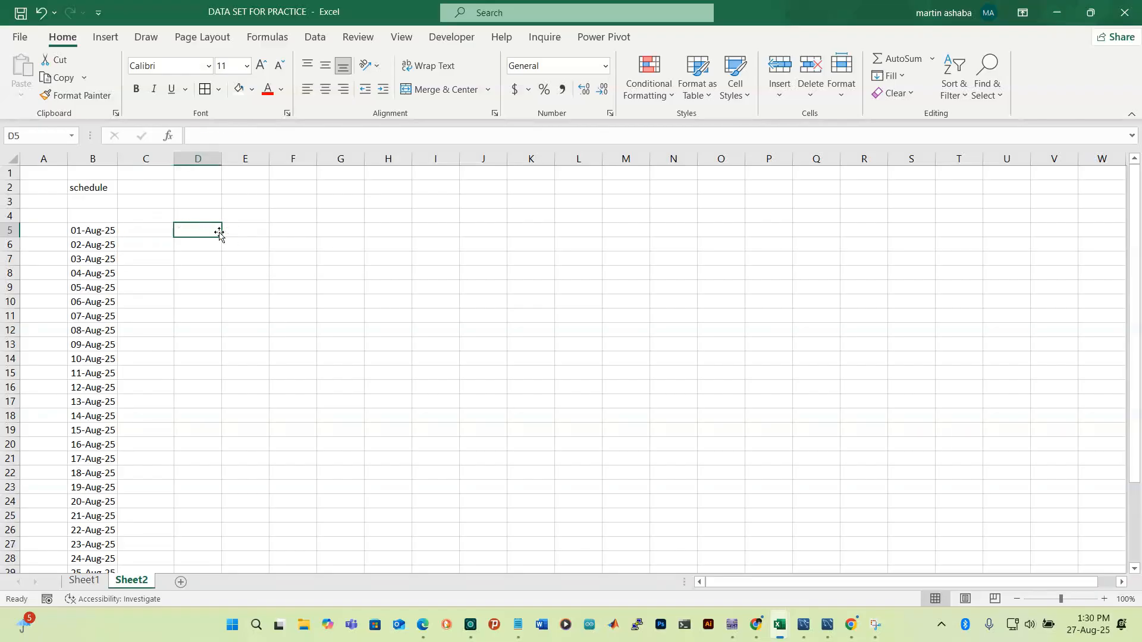
# Type 'Morning Shift' into C4 above the first date and reselect it
pyautogui.click(137, 214)
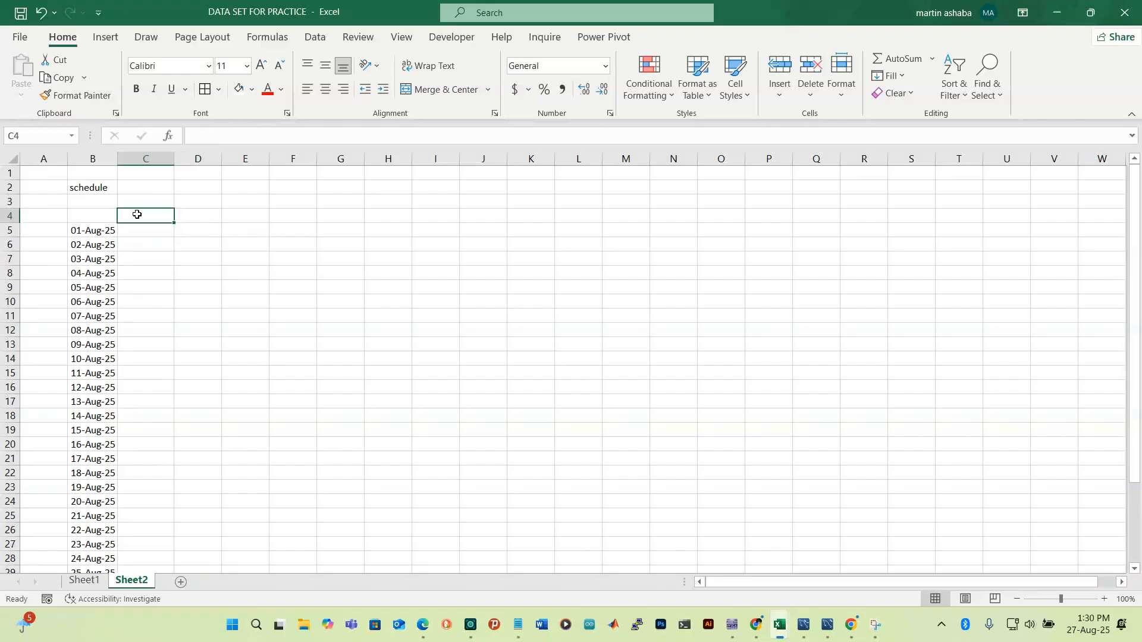
pyautogui.write('M')
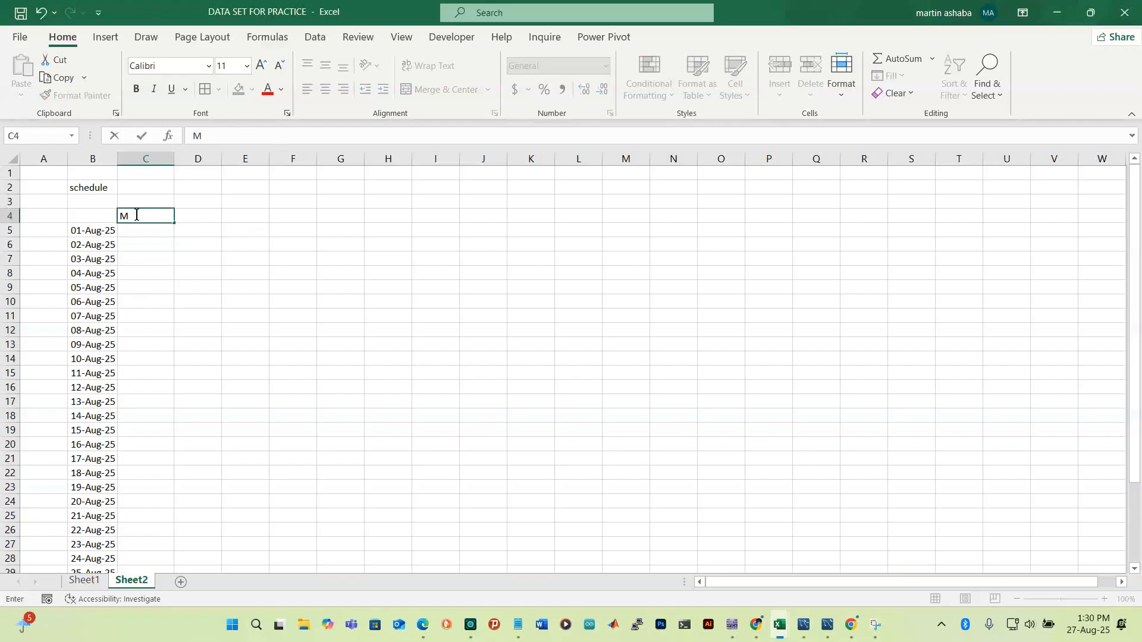
pyautogui.write('orni')
pyautogui.write('ng Shift')
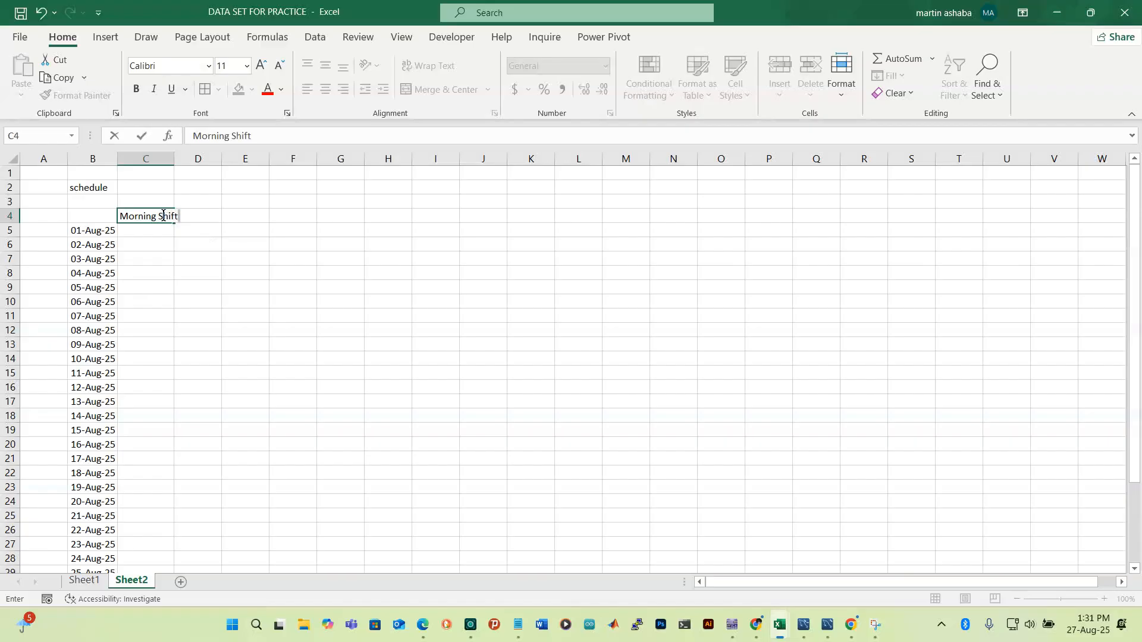
pyautogui.moveTo(175, 289); pyautogui.dragTo(174, 263)
pyautogui.click(162, 215)
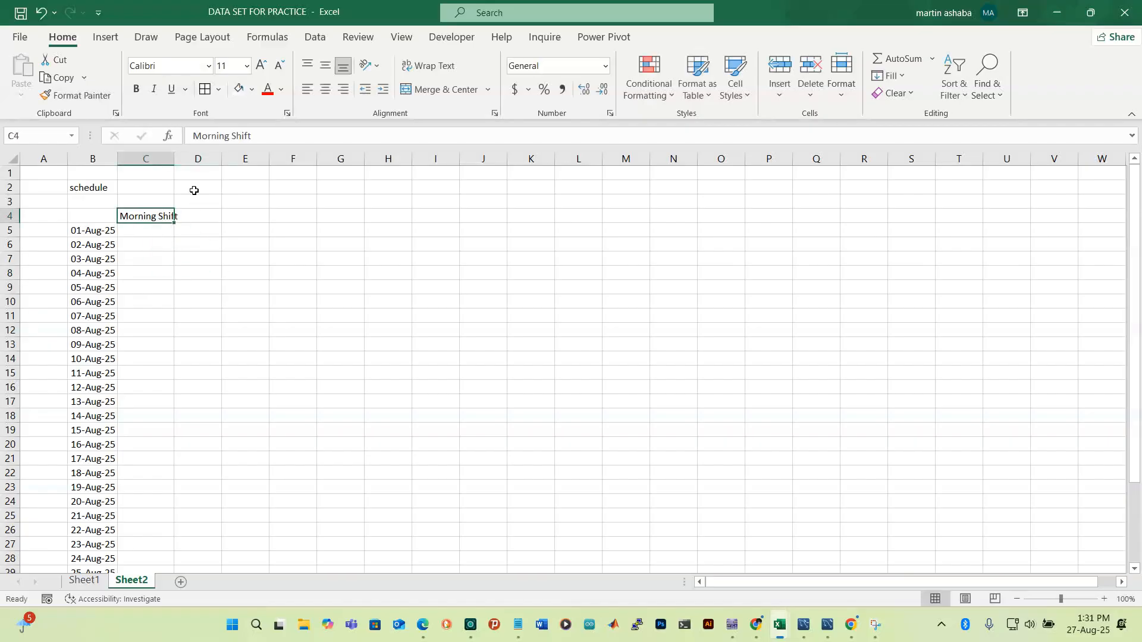
# Wrap C4 and add a wrapped 'Afternoon shift' heading in D4, widening column D slightly
pyautogui.click(445, 67)
pyautogui.click(207, 227)
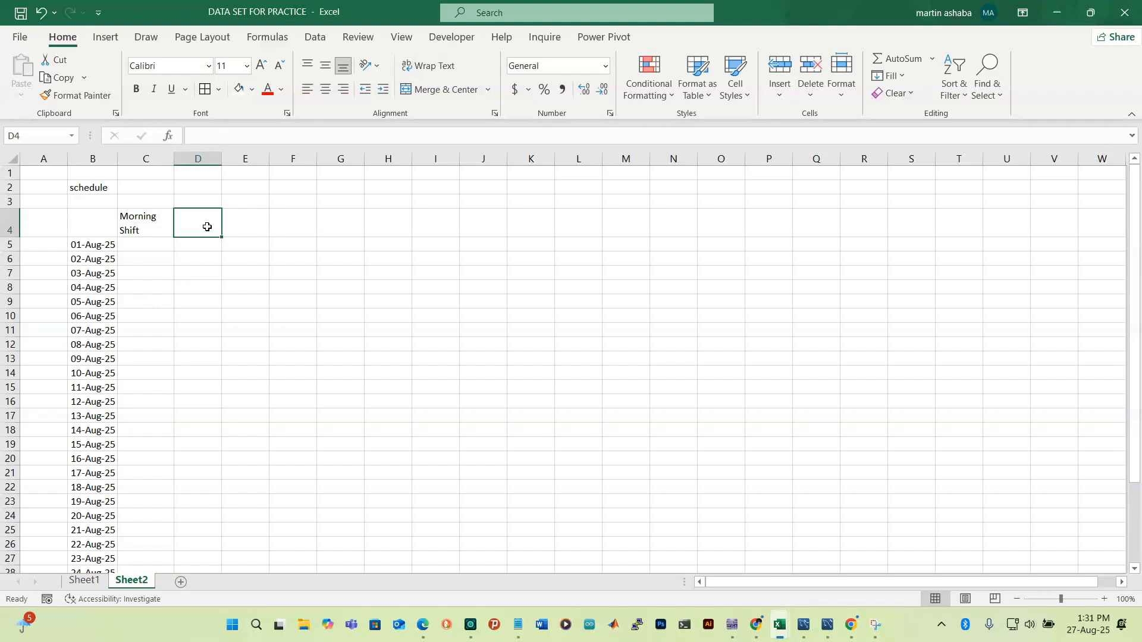
pyautogui.write('A')
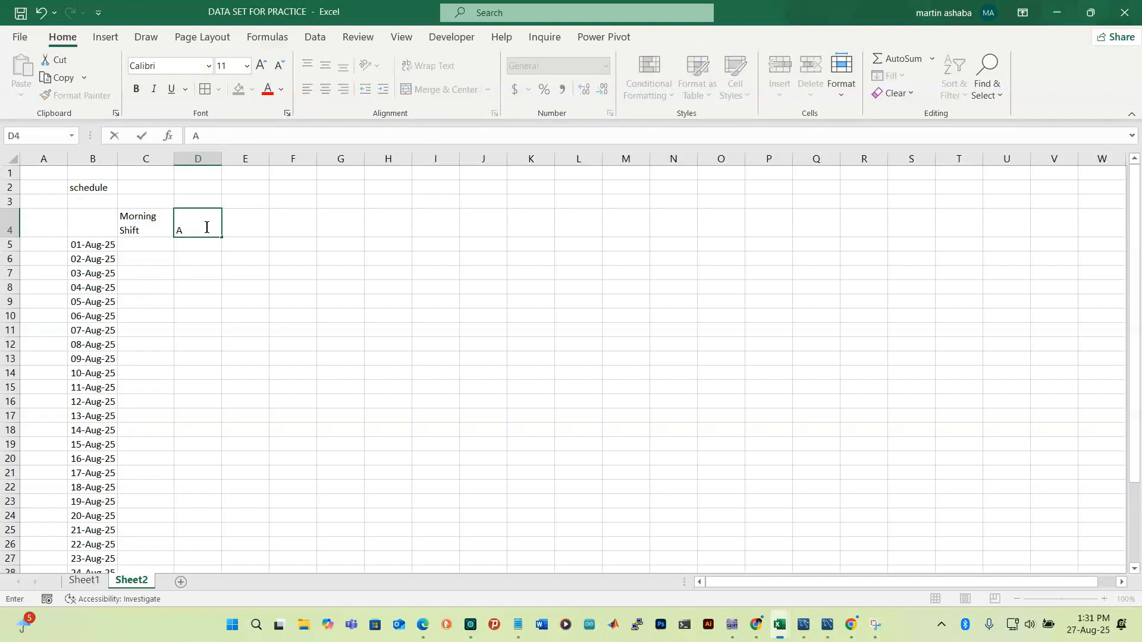
pyautogui.write('fternoon shift')
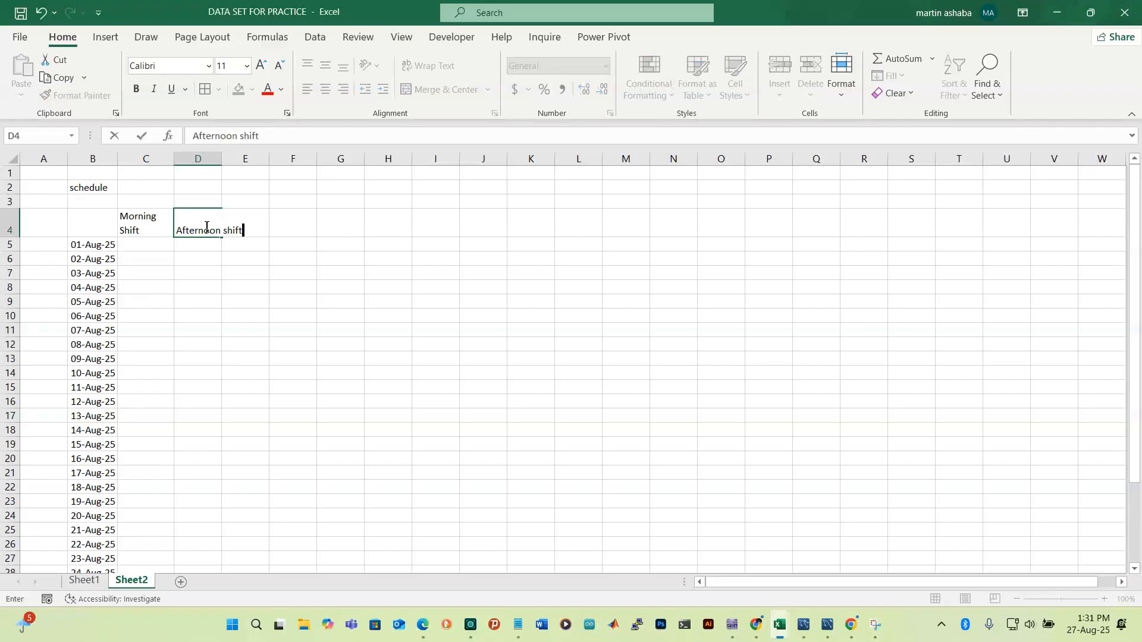
pyautogui.click(301, 401)
pyautogui.click(209, 220)
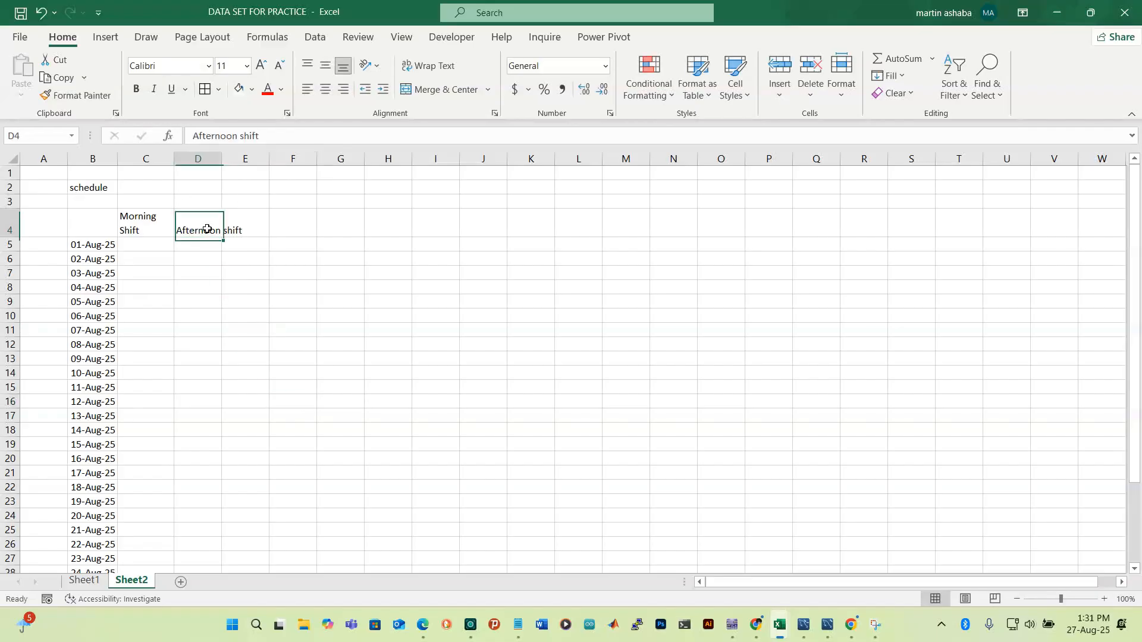
pyautogui.click(428, 66)
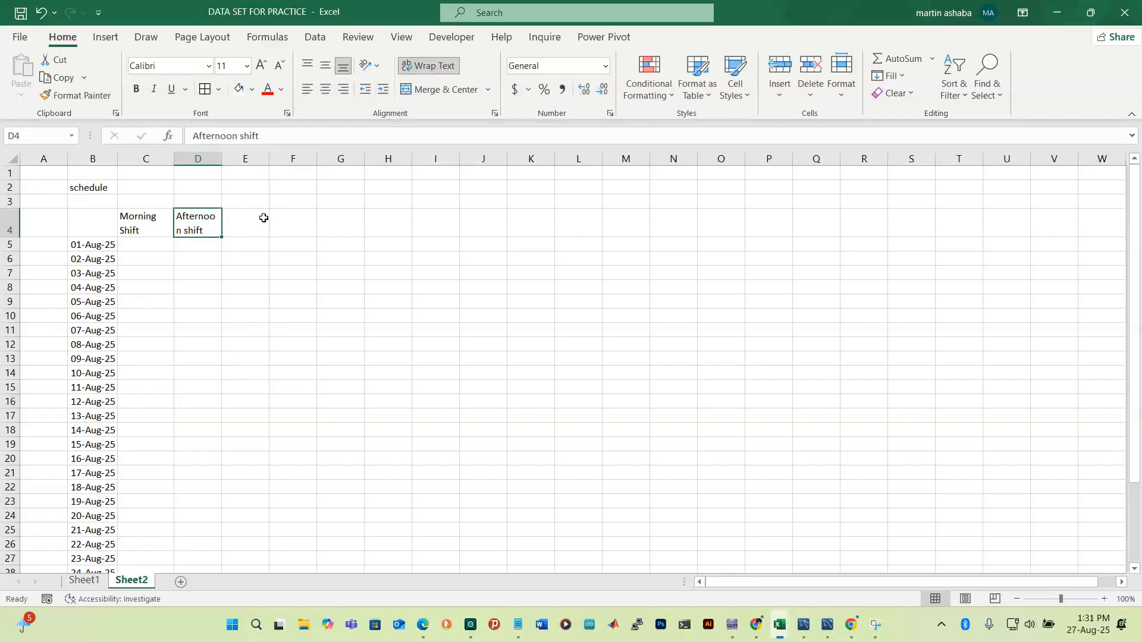
pyautogui.moveTo(225, 156); pyautogui.dragTo(226, 156)
# Add a wrapped 'Evening Shift' heading in E4
pyautogui.click(246, 221)
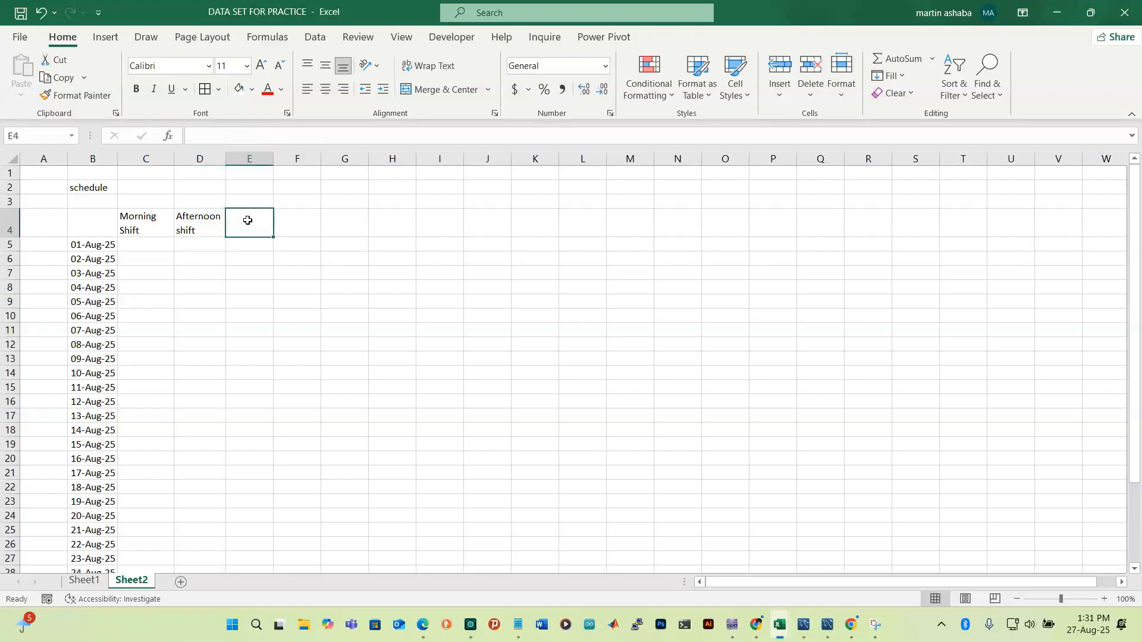
pyautogui.write('E')
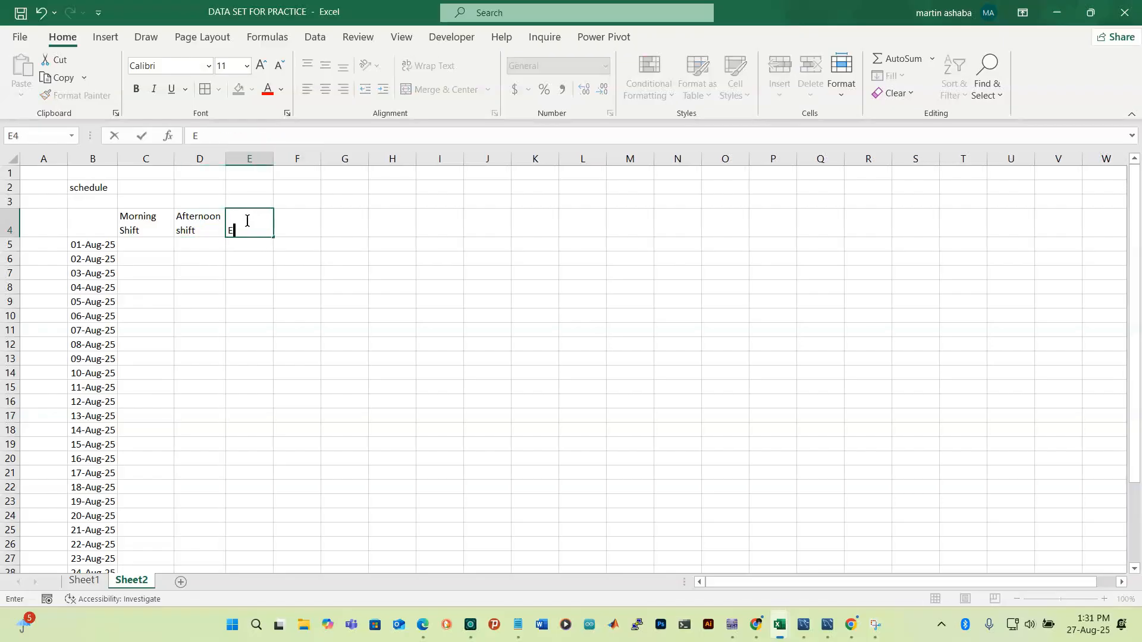
pyautogui.write('vening Shift')
pyautogui.click(278, 278)
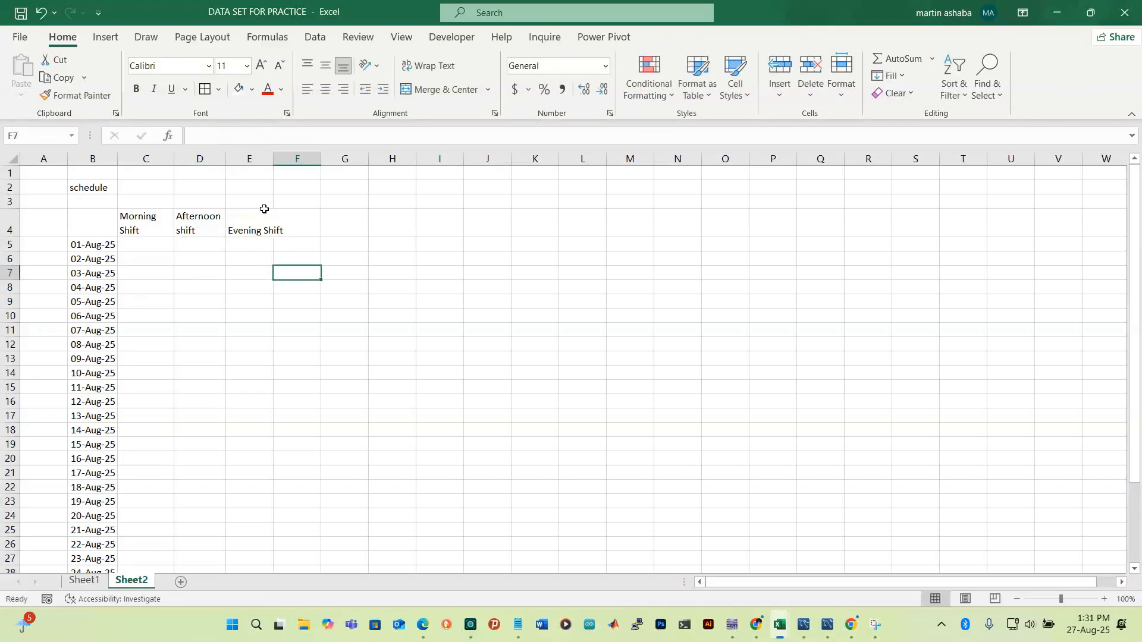
pyautogui.click(260, 222)
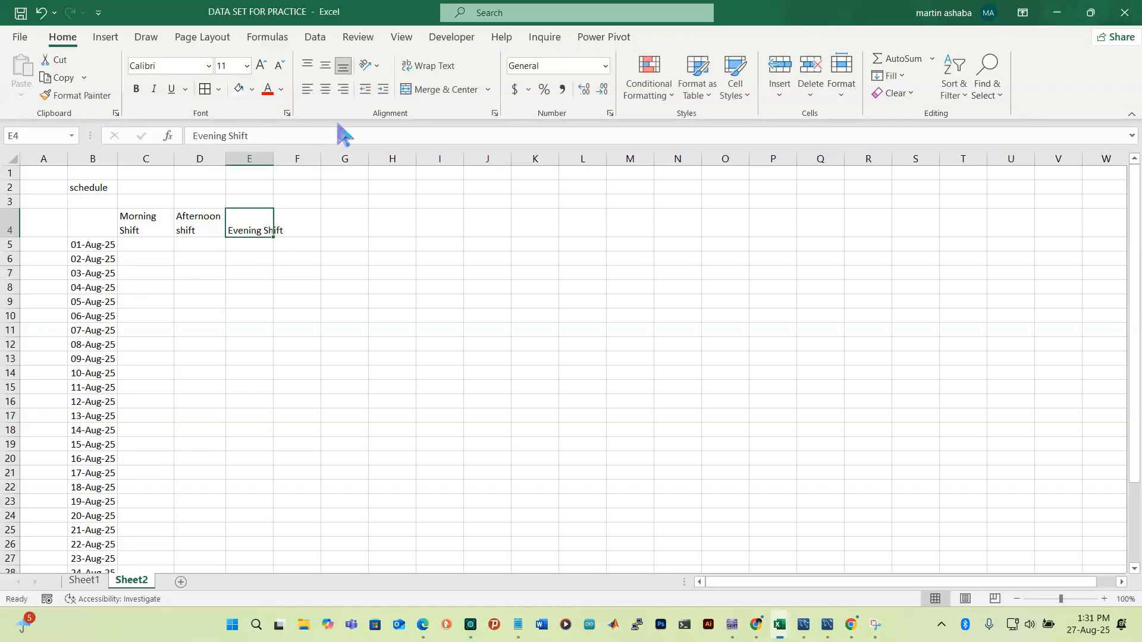
pyautogui.click(440, 68)
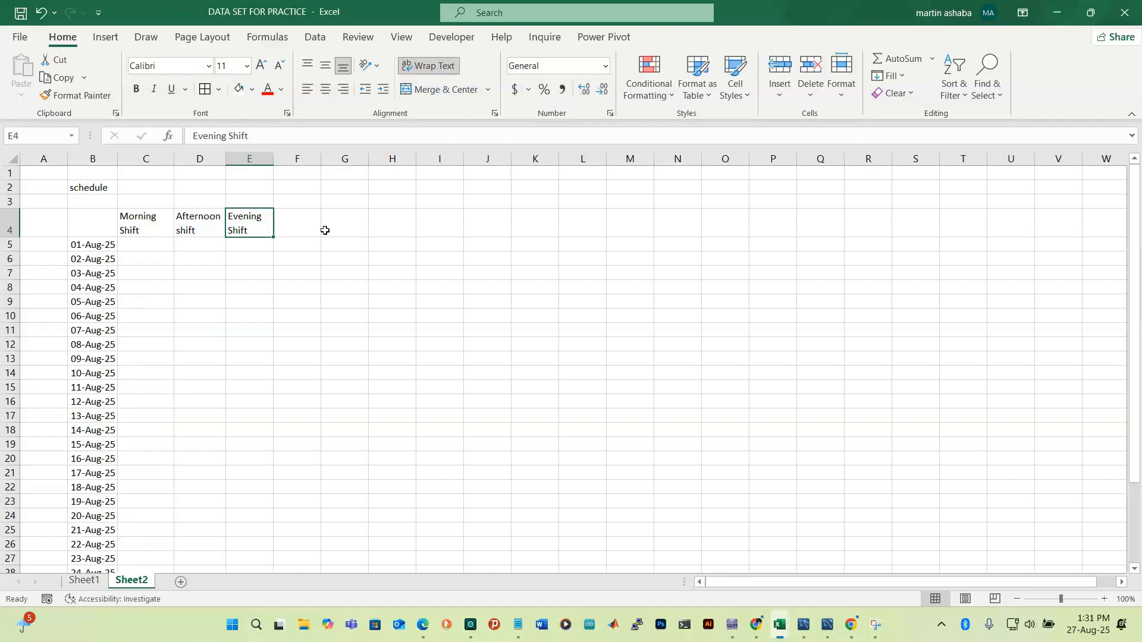
pyautogui.click(156, 247)
# Make the C4, D4 and E4 shift headings bold at size 12, widening column D to fit
pyautogui.click(163, 232)
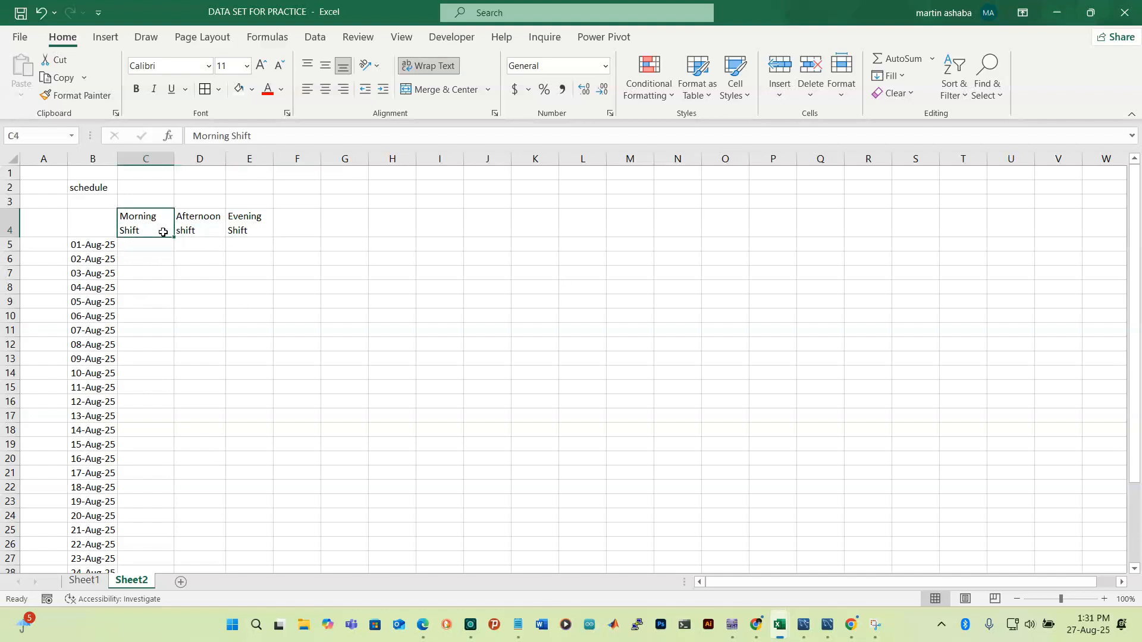
pyautogui.click(137, 89)
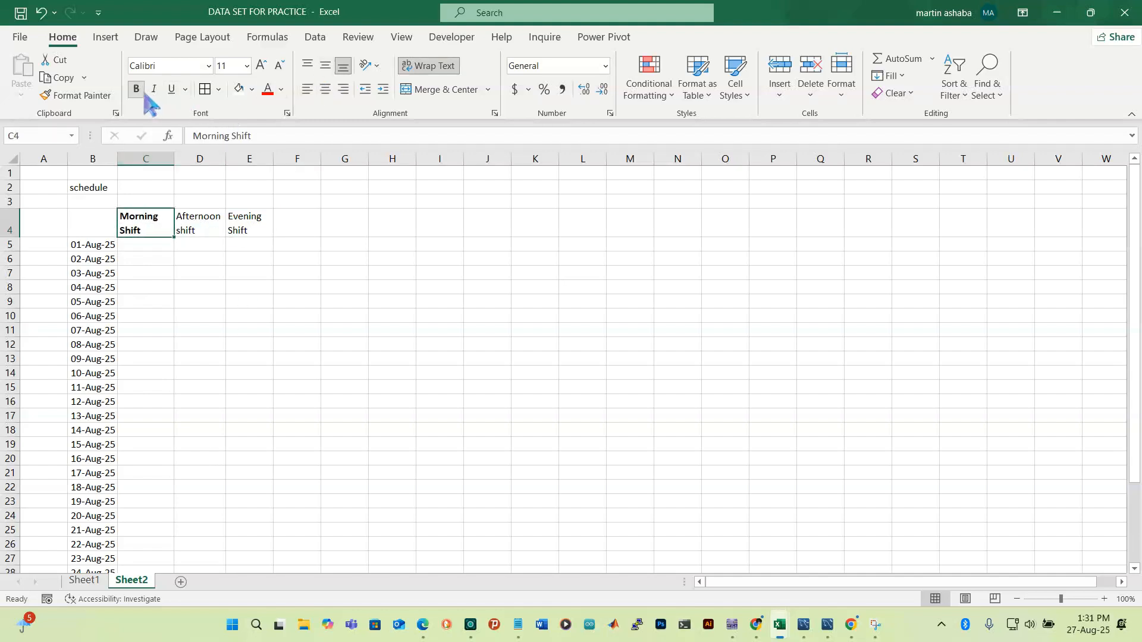
pyautogui.click(265, 70)
pyautogui.click(204, 226)
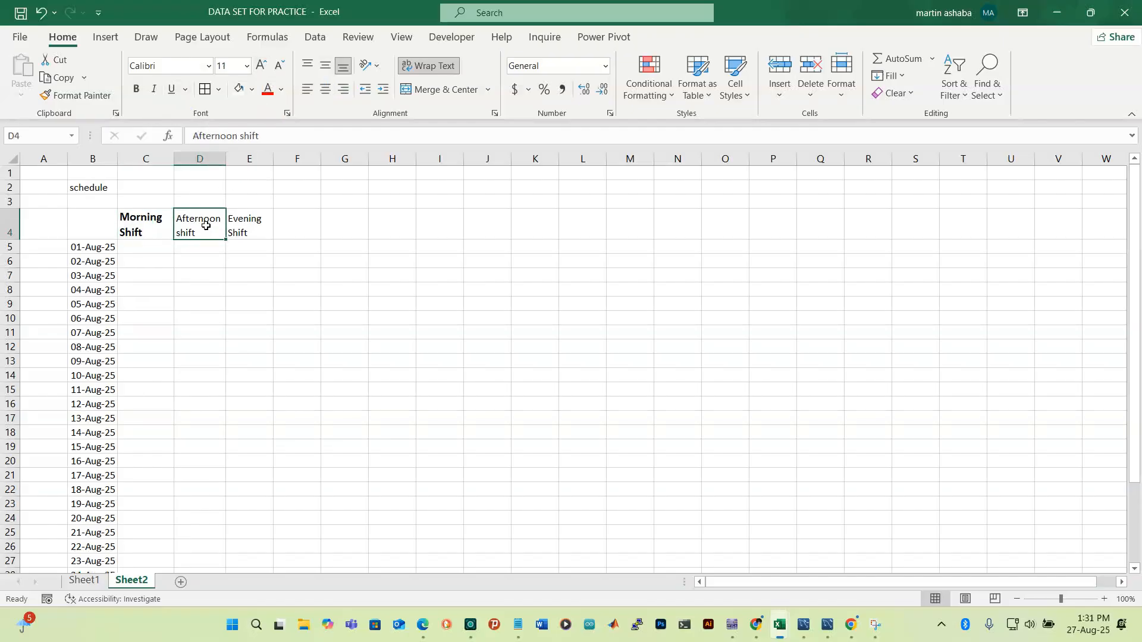
pyautogui.click(140, 90)
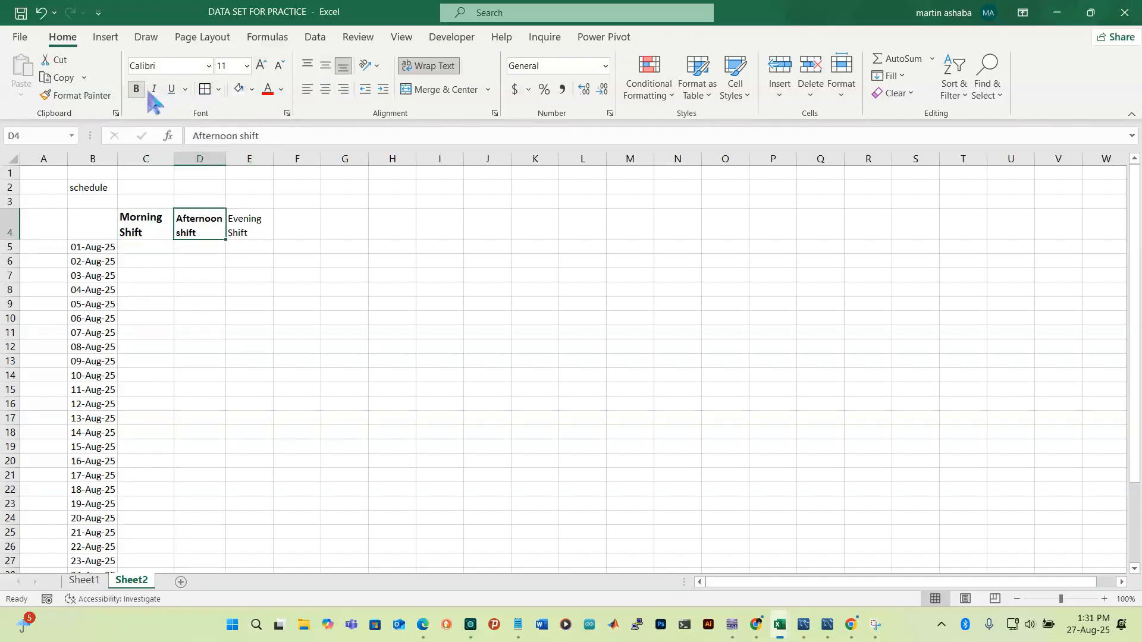
pyautogui.click(261, 65)
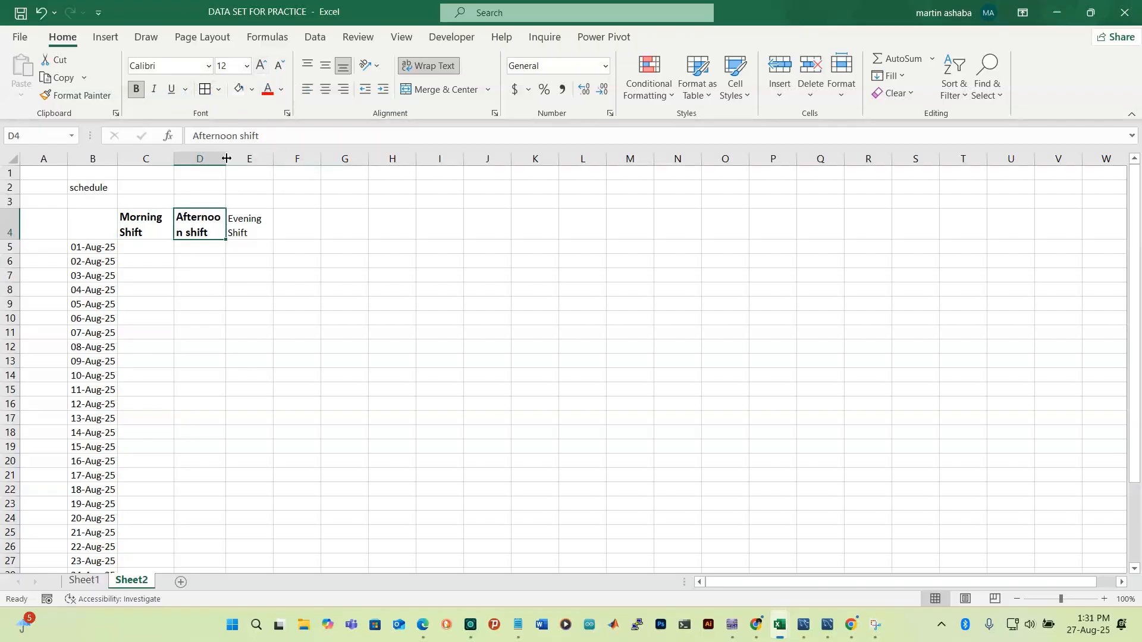
pyautogui.moveTo(226, 158); pyautogui.dragTo(232, 157)
pyautogui.click(269, 224)
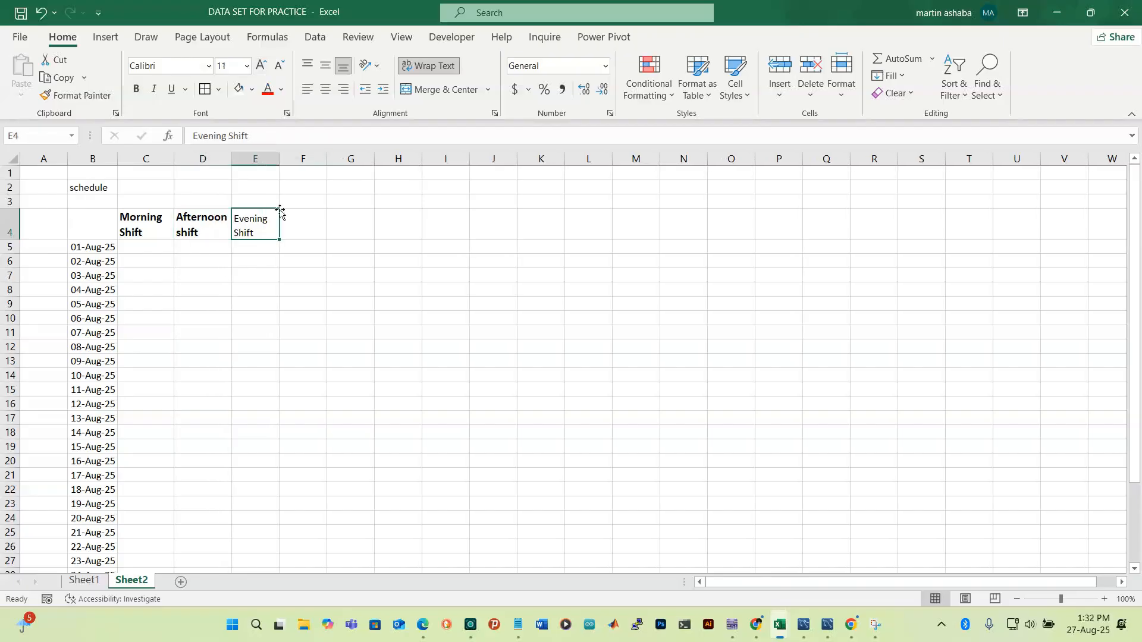
pyautogui.click(137, 90)
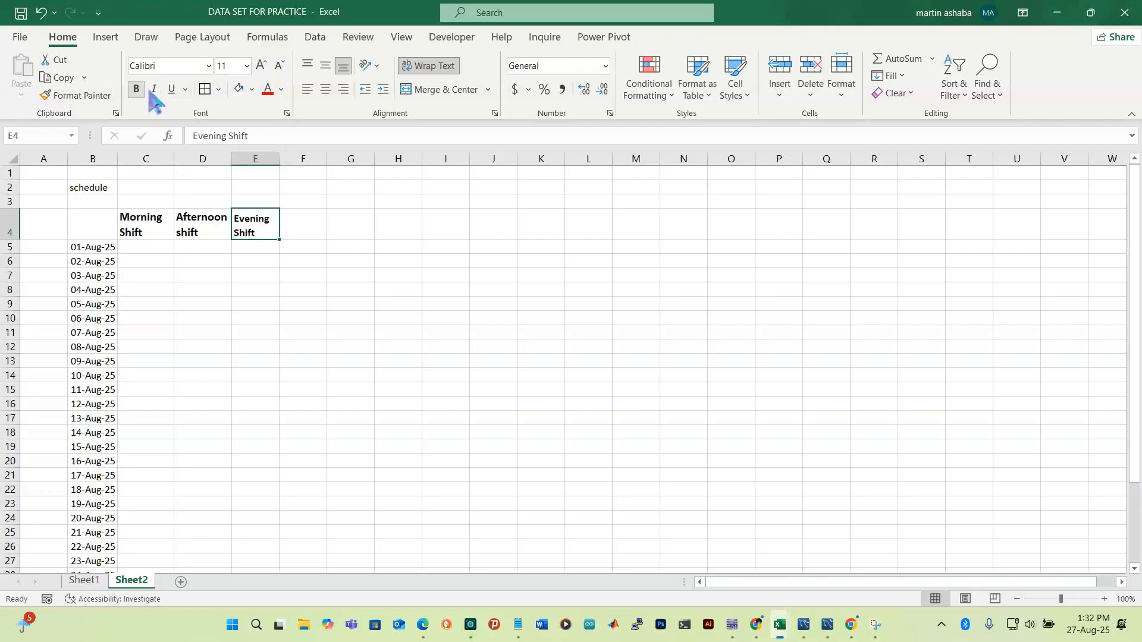
pyautogui.click(262, 66)
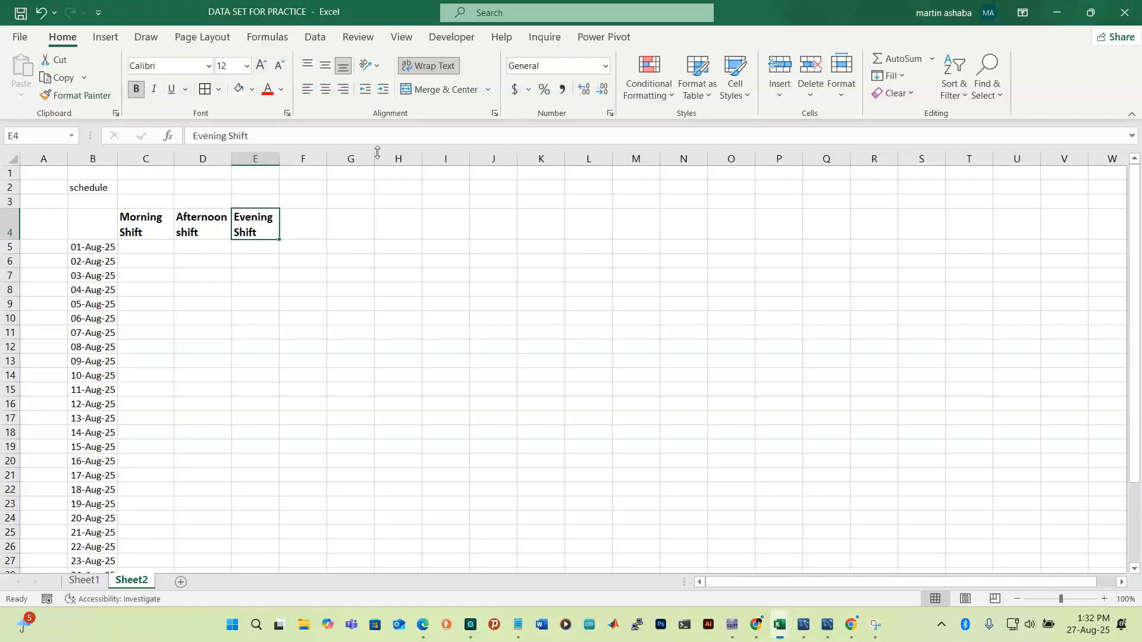
pyautogui.click(220, 260)
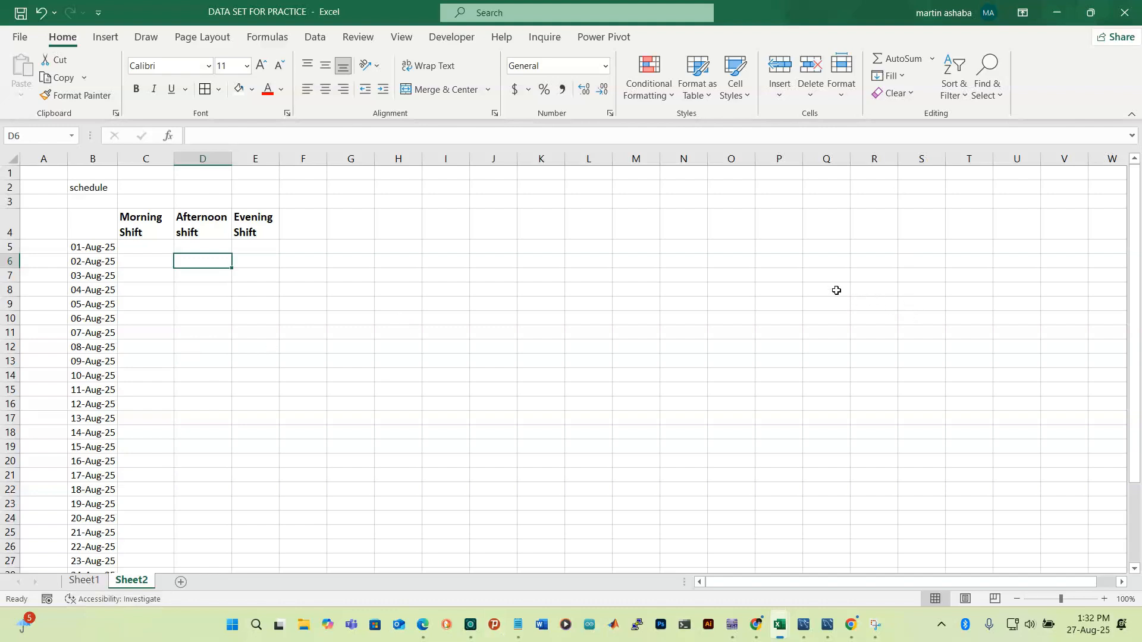
# Add a new sheet with the heading 'workers' in B2
pyautogui.click(183, 581)
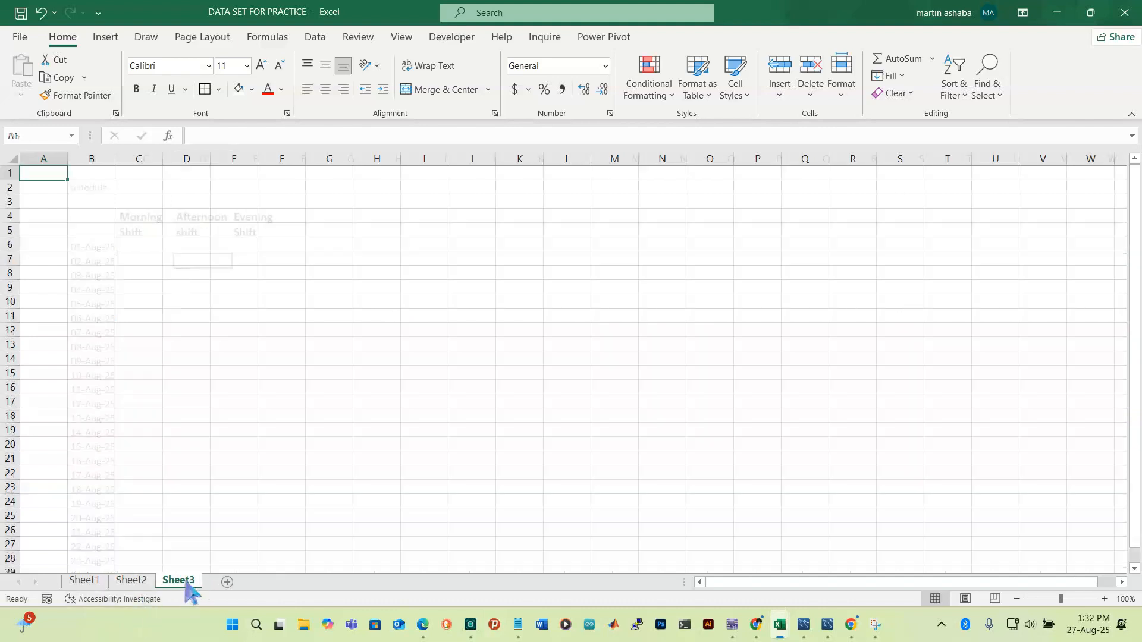
pyautogui.click(98, 202)
pyautogui.click(92, 188)
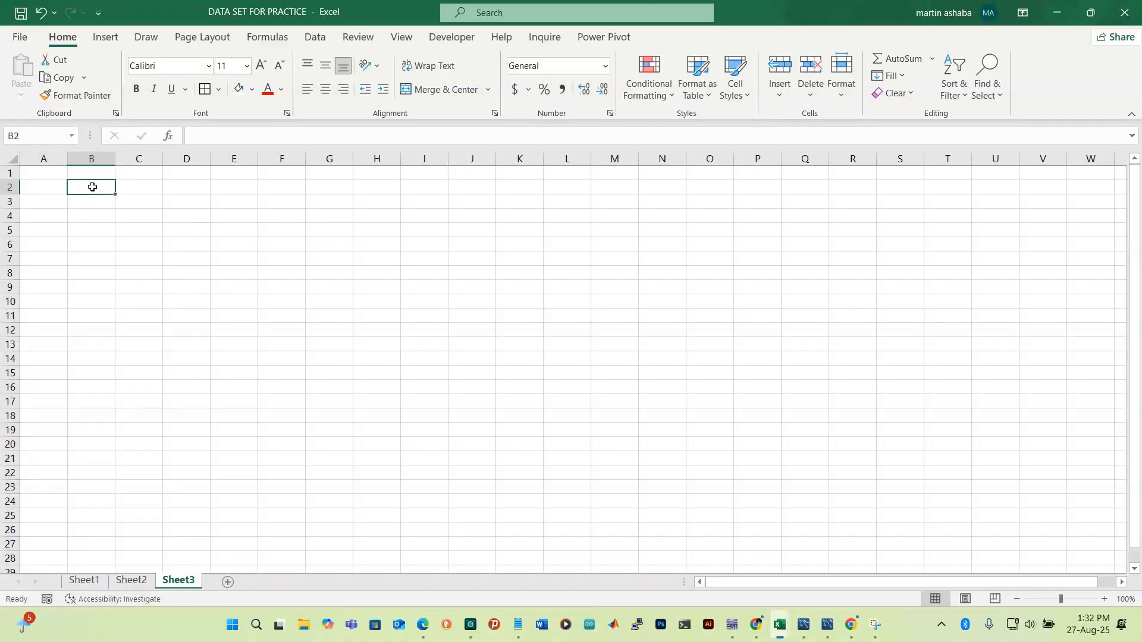
pyautogui.write('workers')
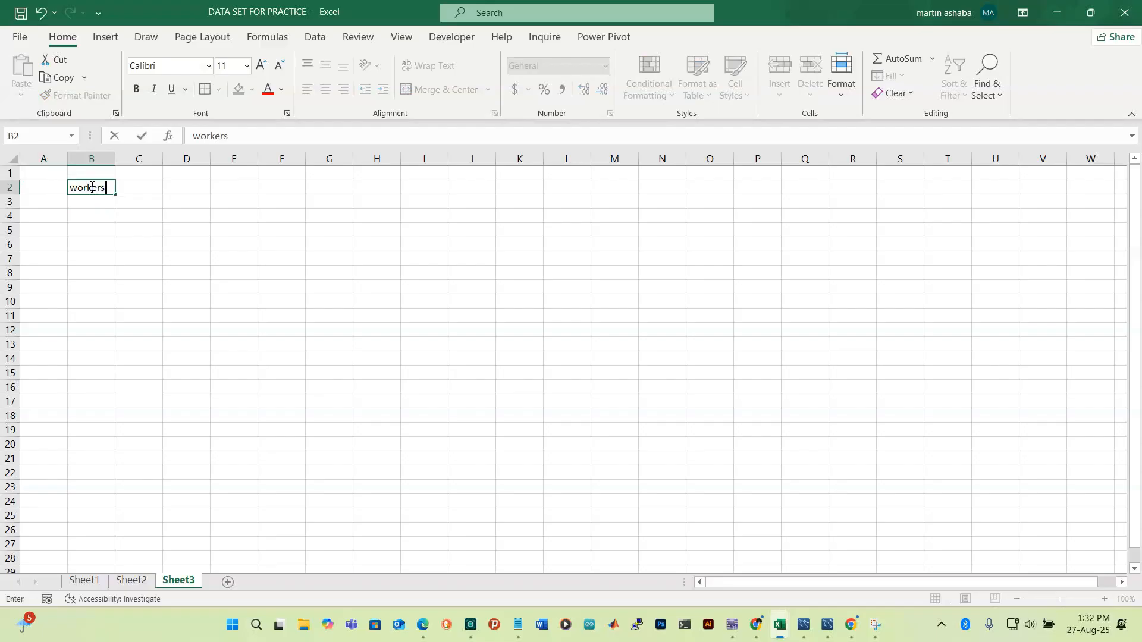
pyautogui.click(89, 217)
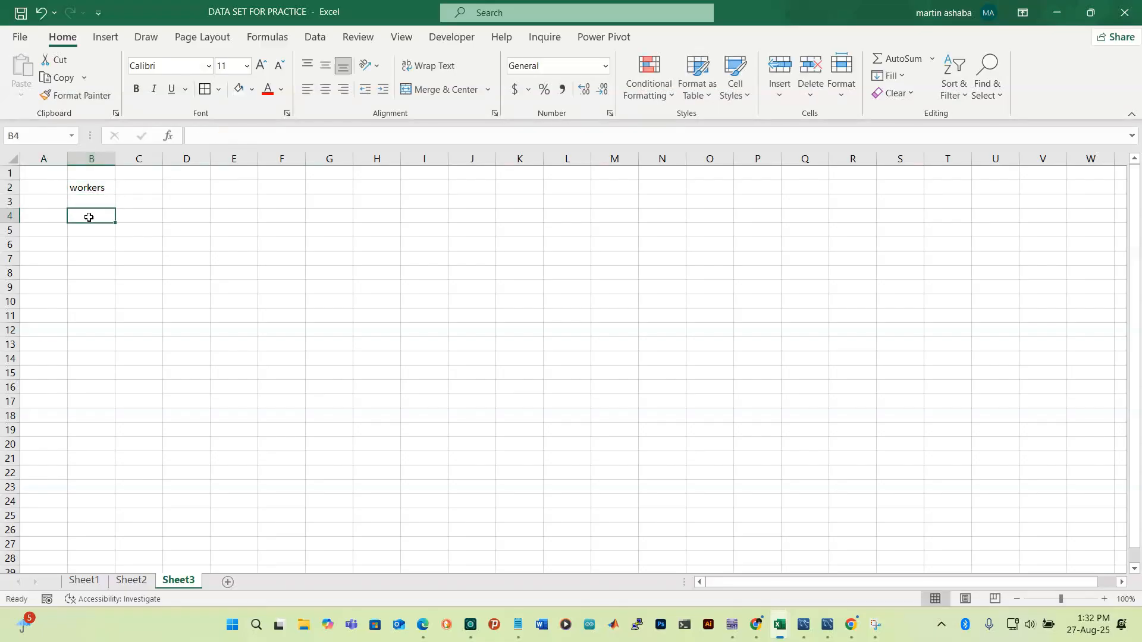
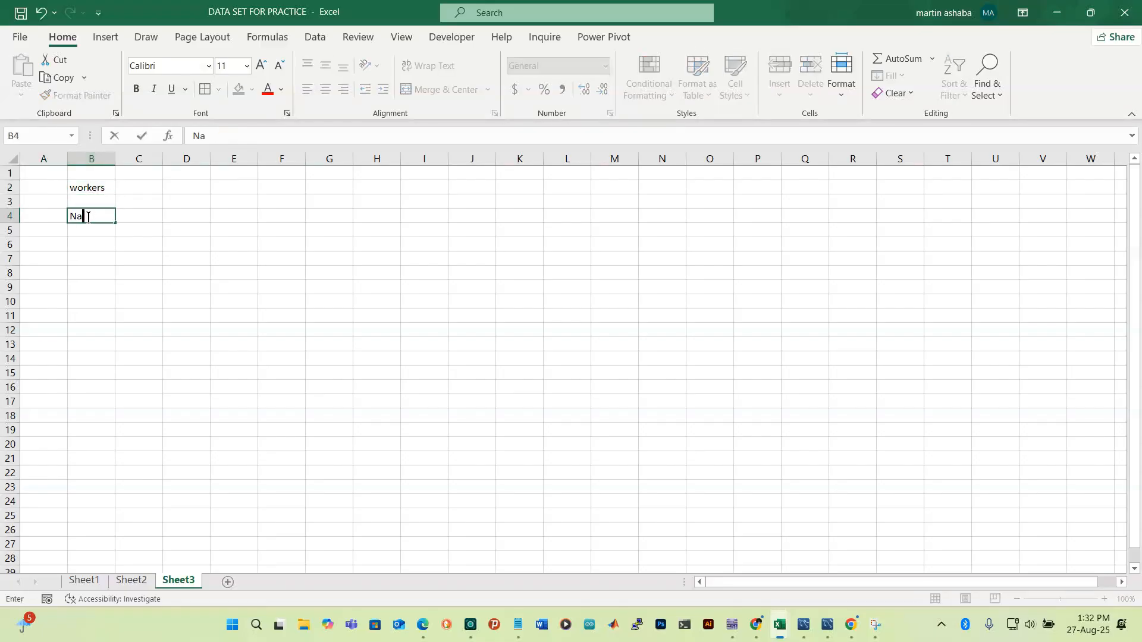
# Enter the first three worker names in B4:B6
pyautogui.click(85, 229)
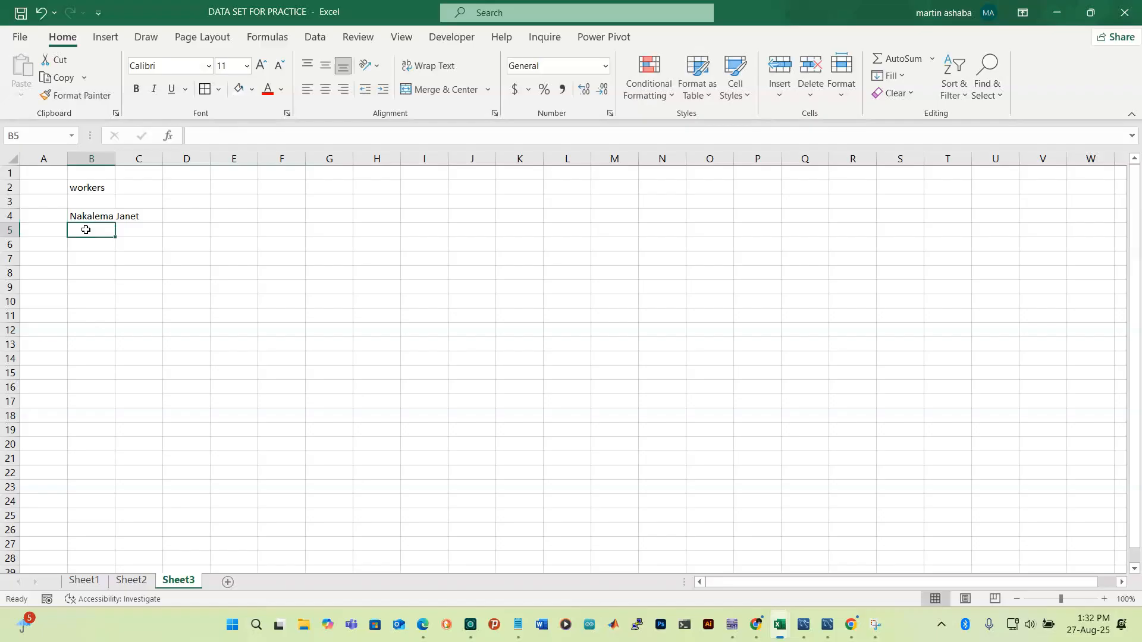
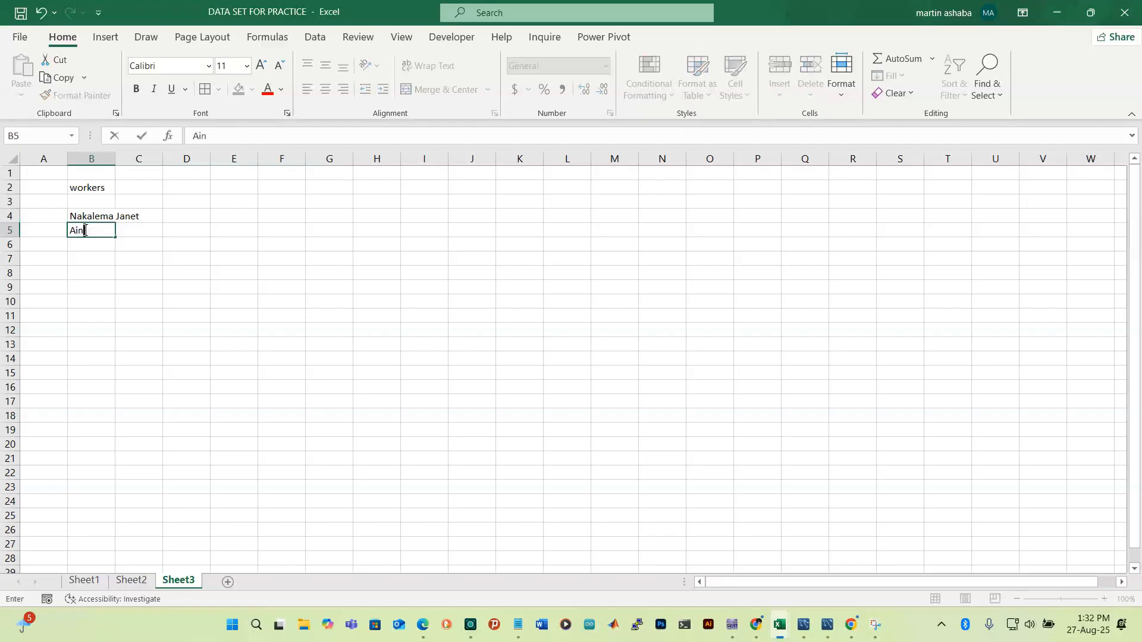
pyautogui.press('Return')
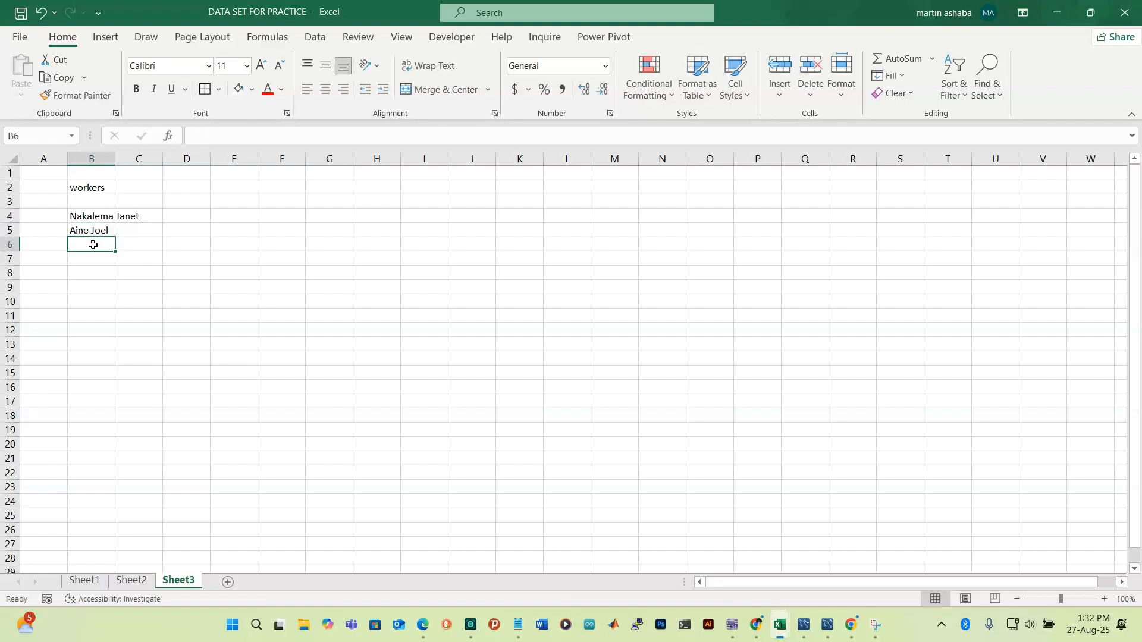
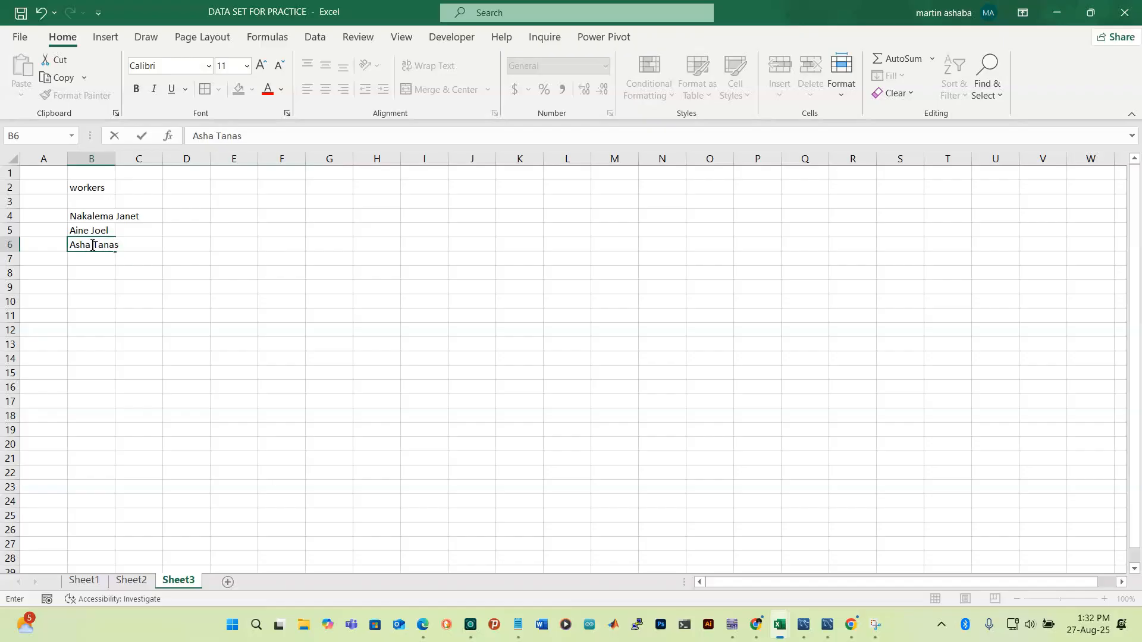
pyautogui.click(93, 260)
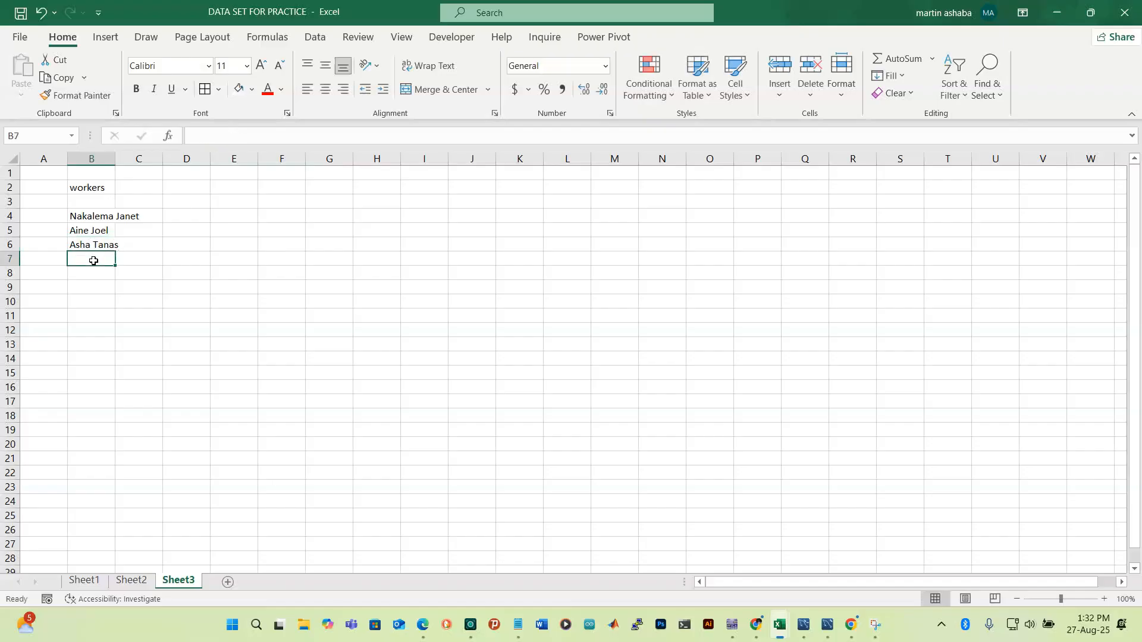
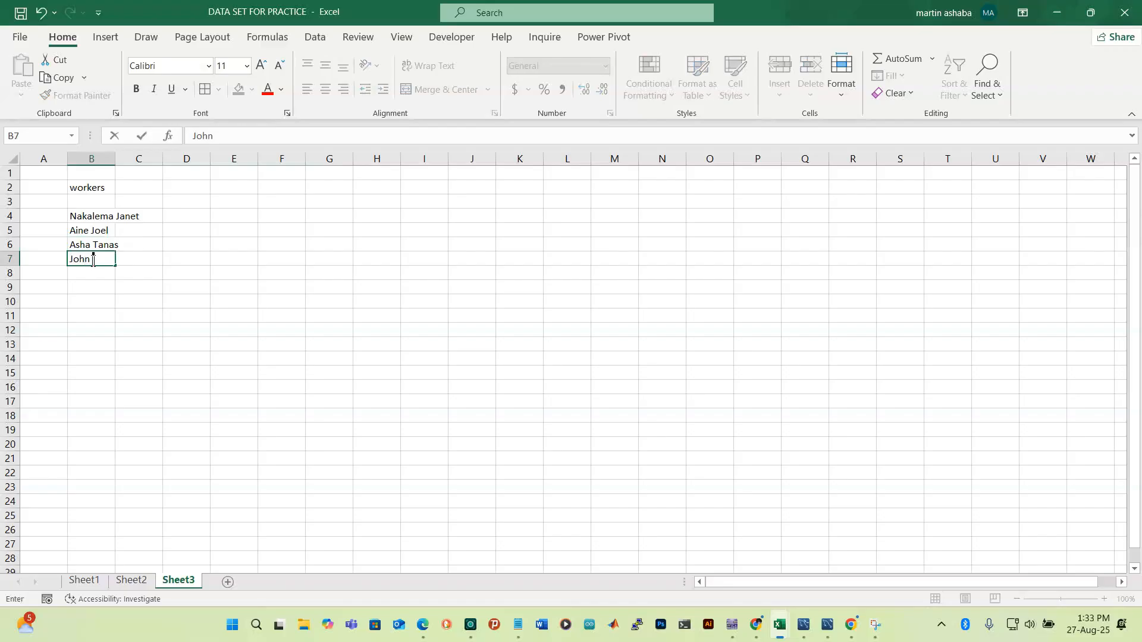
# Enter five more worker names in B7:B11
pyautogui.click(90, 271)
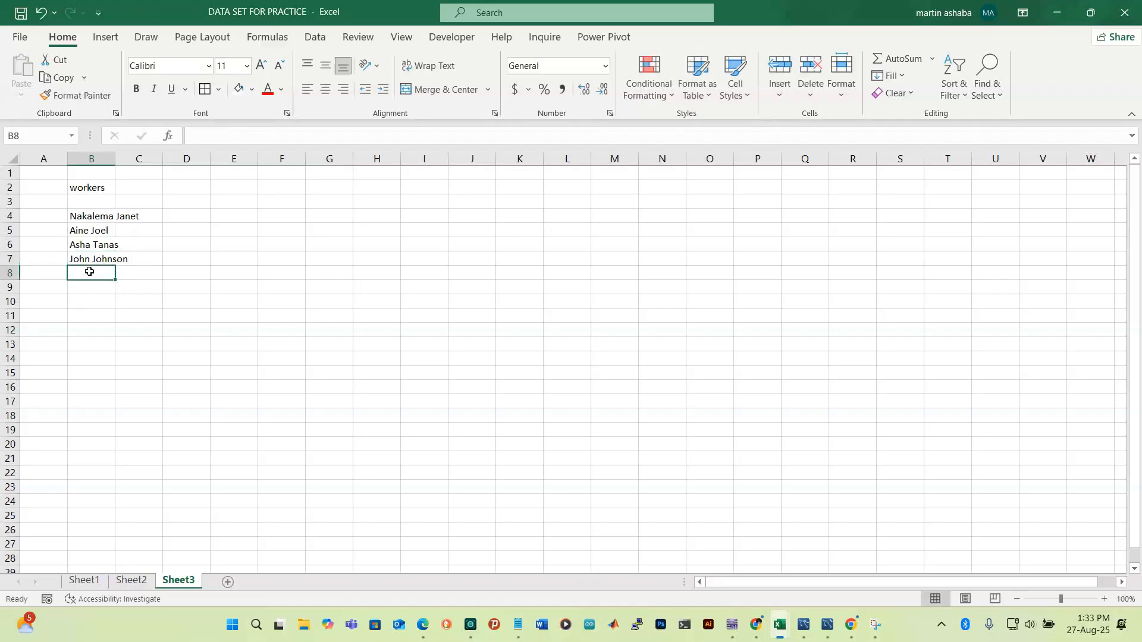
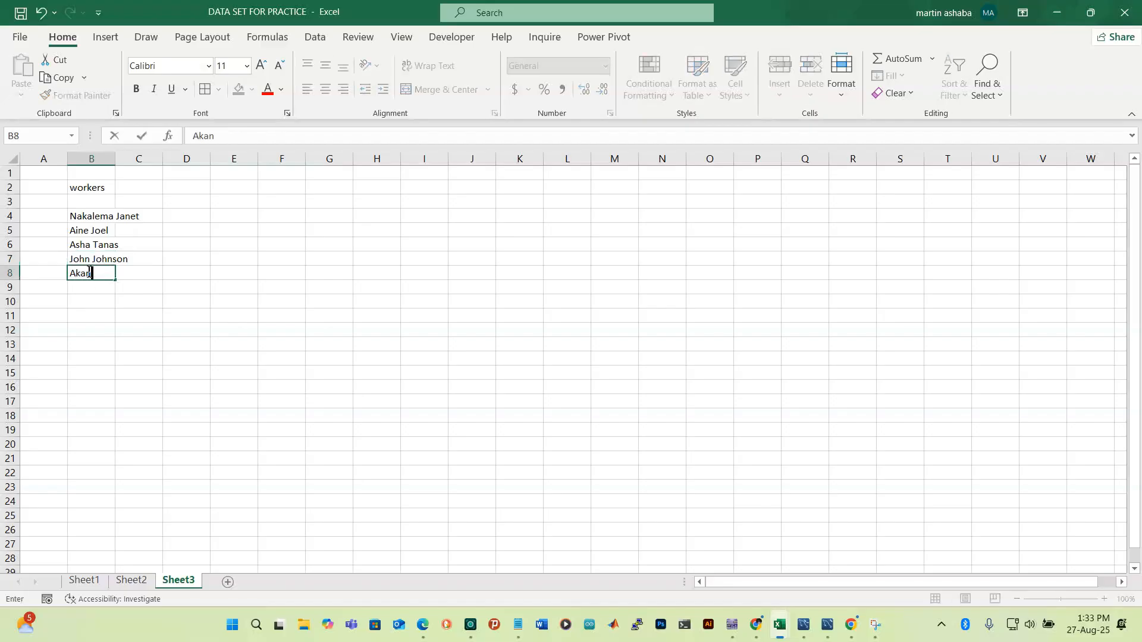
pyautogui.click(85, 290)
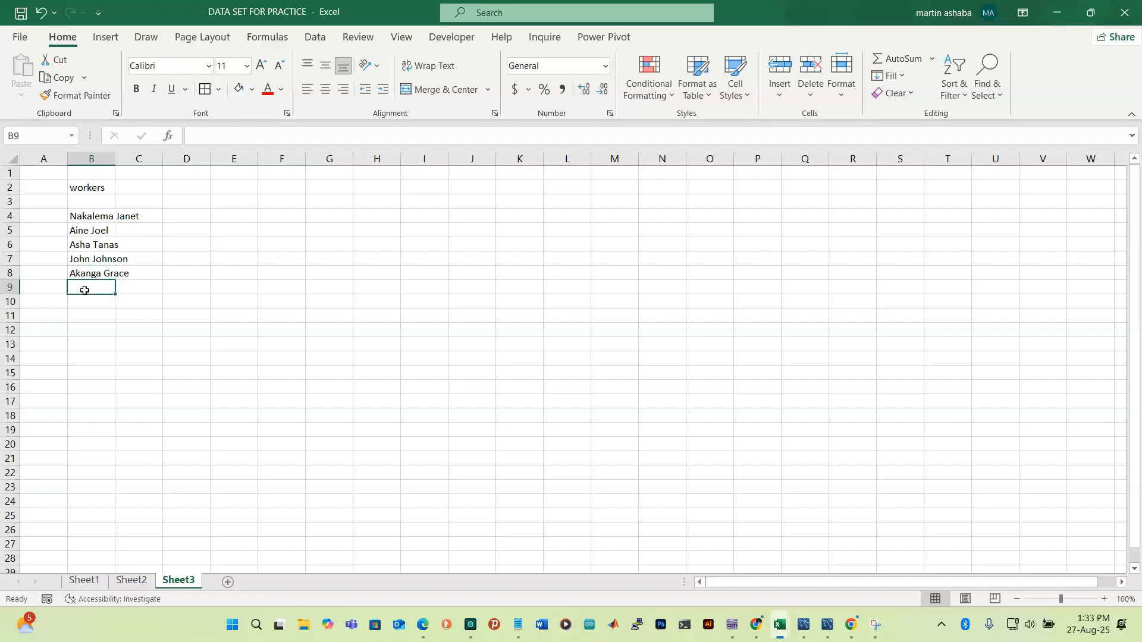
pyautogui.write('Si')
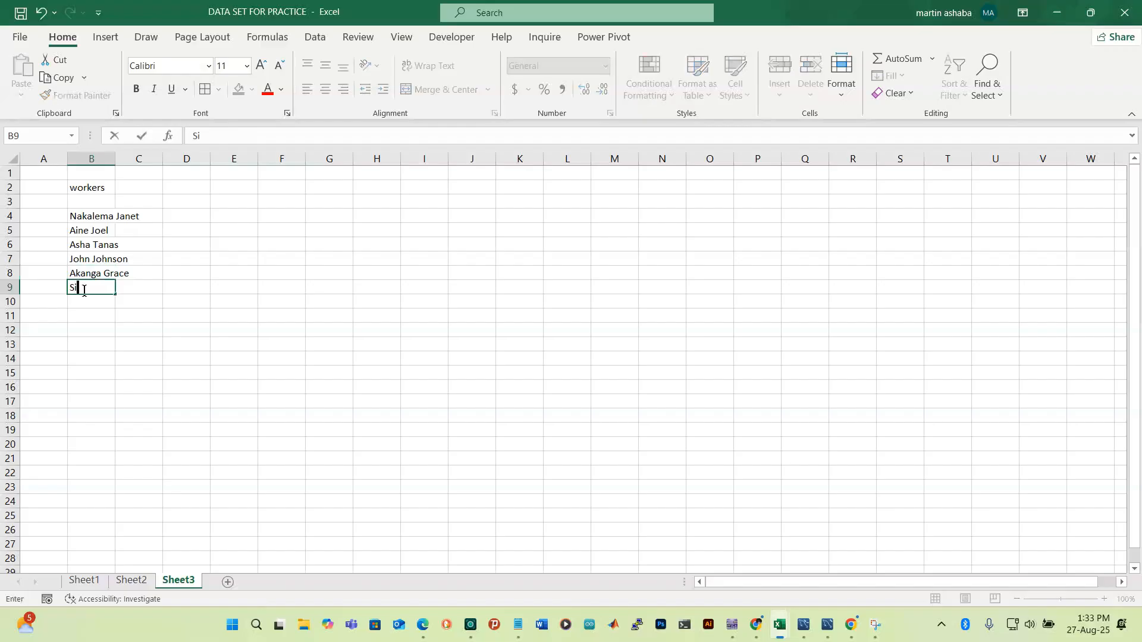
pyautogui.write('m')
pyautogui.press('BackSpace')
pyautogui.press('BackSpace')
pyautogui.press('Return')
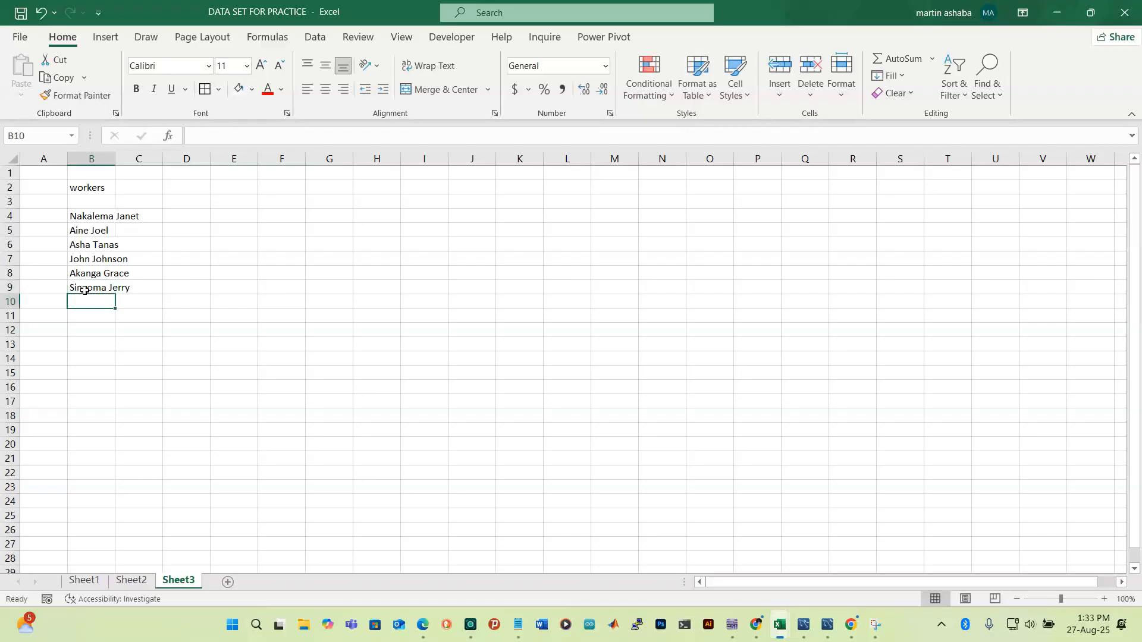
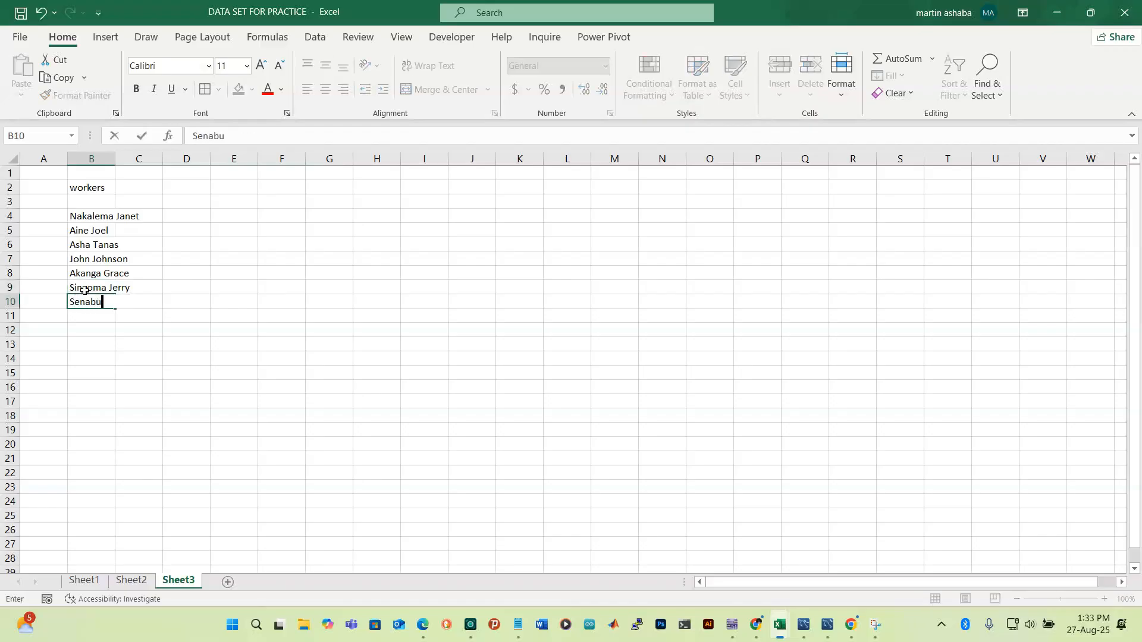
pyautogui.press('Return')
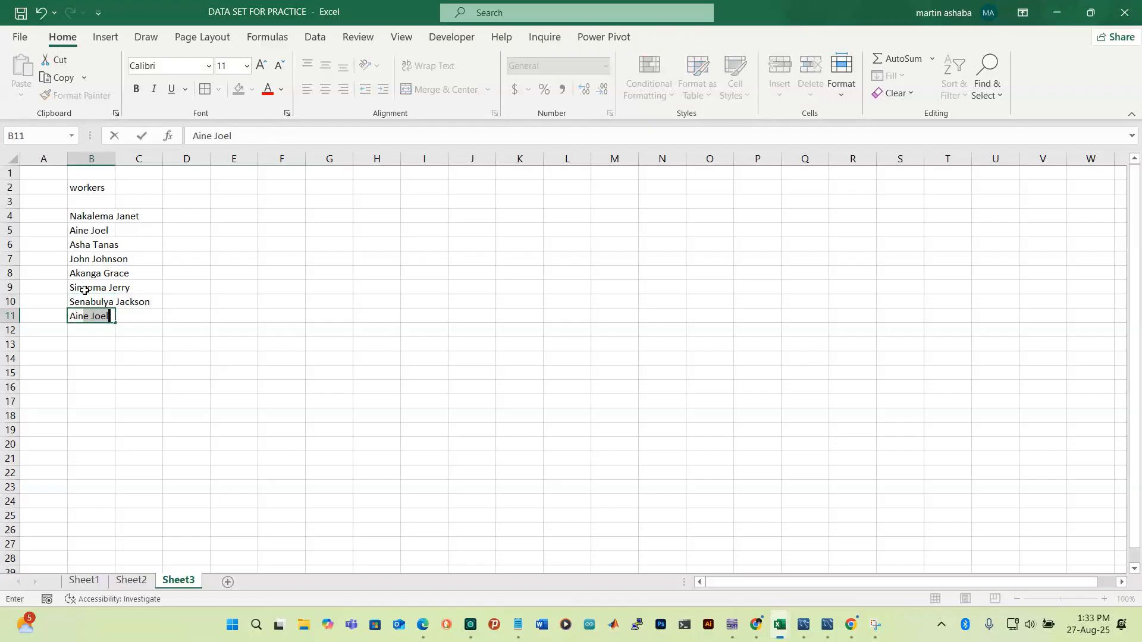
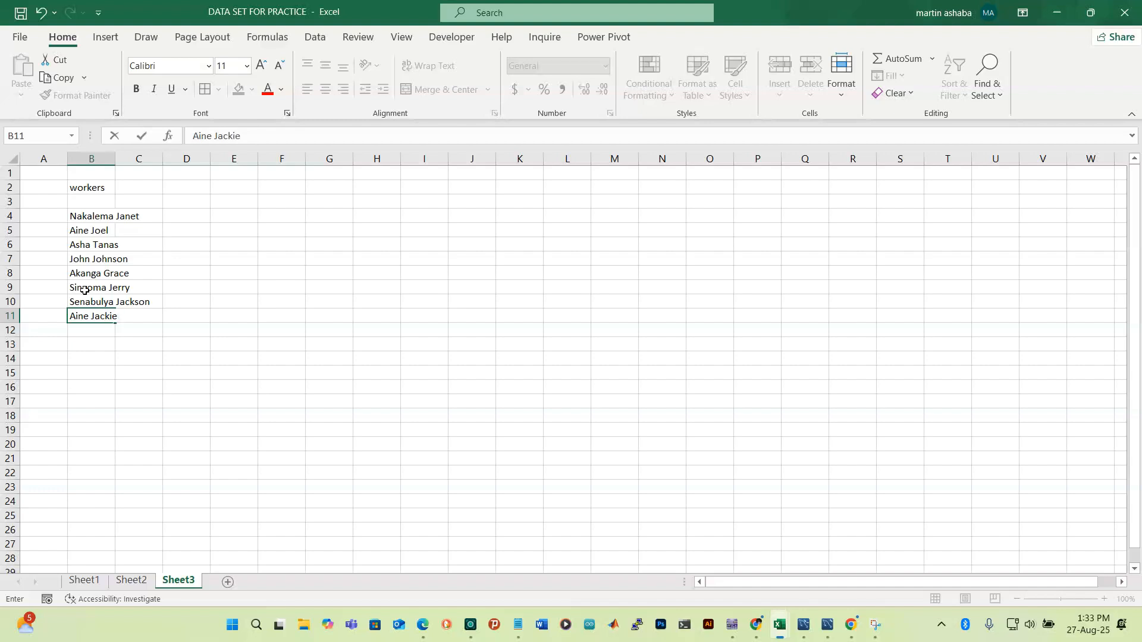
pyautogui.click(340, 391)
# Widen column B to fit the full names, then return to Sheet2
pyautogui.click(103, 212)
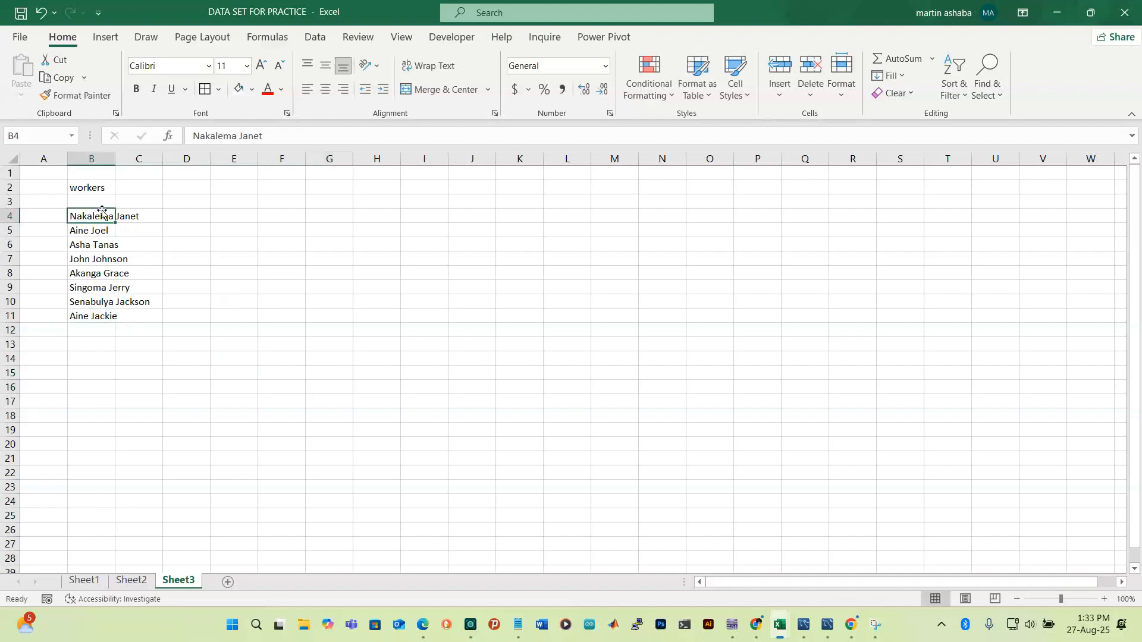
pyautogui.moveTo(115, 159); pyautogui.dragTo(154, 159)
pyautogui.click(229, 387)
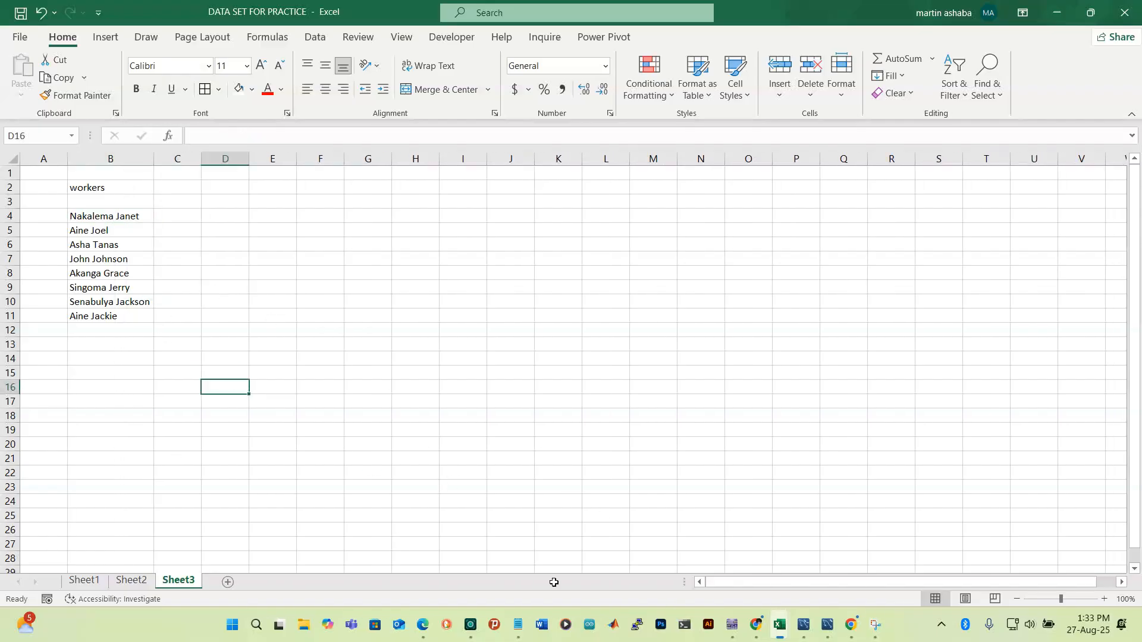
pyautogui.click(123, 217)
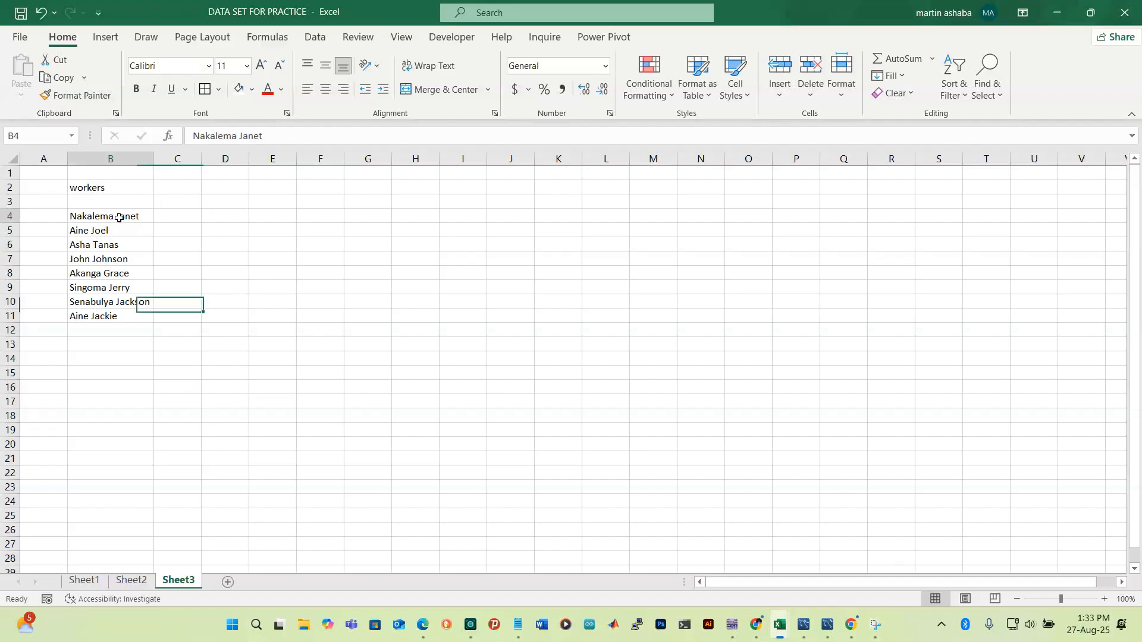
pyautogui.click(140, 581)
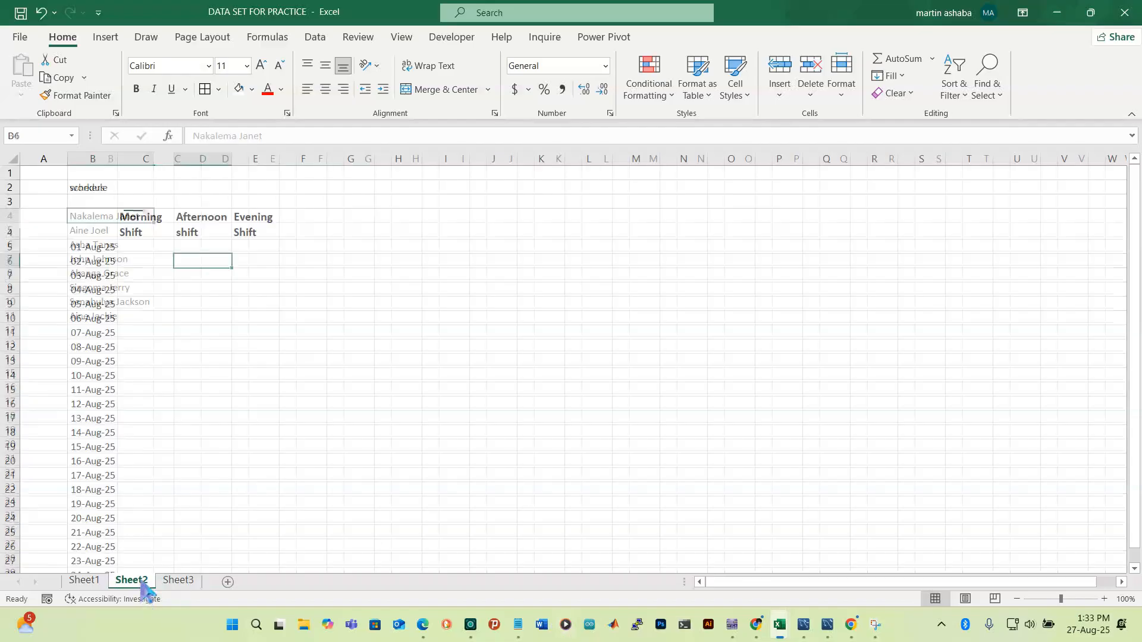
# Select C5:E39 under the three shift headings, then scroll back to the top
pyautogui.click(158, 248)
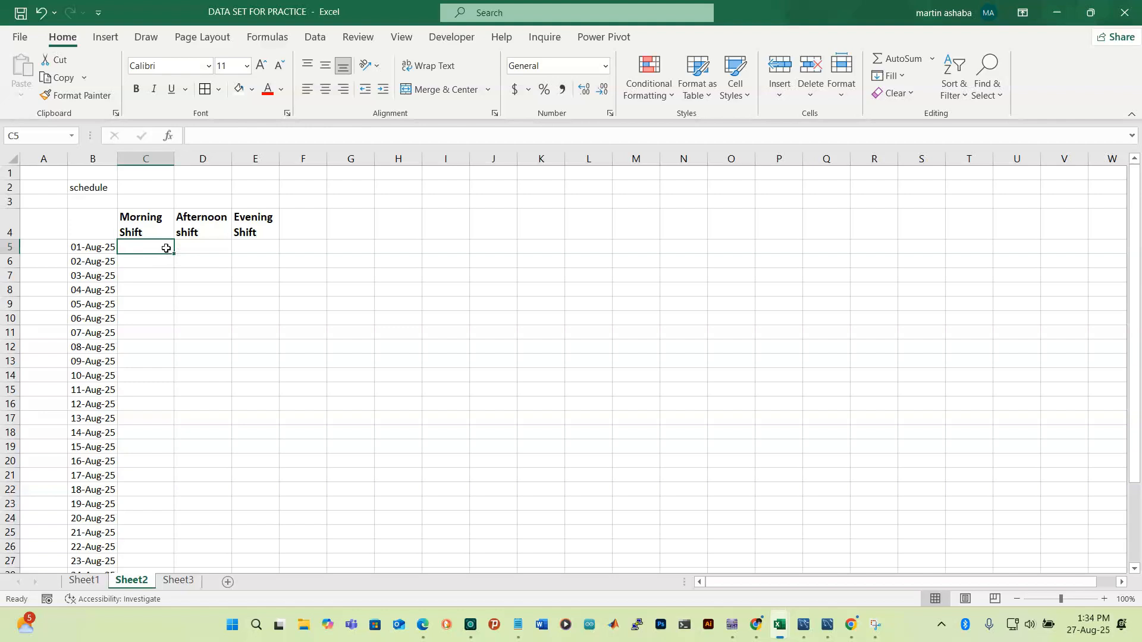
pyautogui.hotkey('shift', 'Right')
pyautogui.hotkey('shift', 'Right')
pyautogui.hotkey('shift', 'Down')
pyautogui.hotkey('shift', 'Down')
pyautogui.hotkey('shift', 'Down')
pyautogui.hotkey('shift', 'Down')
pyautogui.hotkey('shift', 'Down')
pyautogui.hotkey('shift', 'Down')
pyautogui.hotkey('shift', 'Down')
pyautogui.hotkey('shift', 'Down')
pyautogui.hotkey('shift', 'Down')
pyautogui.hotkey('shift', 'Down')
pyautogui.hotkey('shift', 'Down')
pyautogui.hotkey('shift', 'Down')
pyautogui.hotkey('shift', 'Down')
pyautogui.hotkey('shift', 'Down')
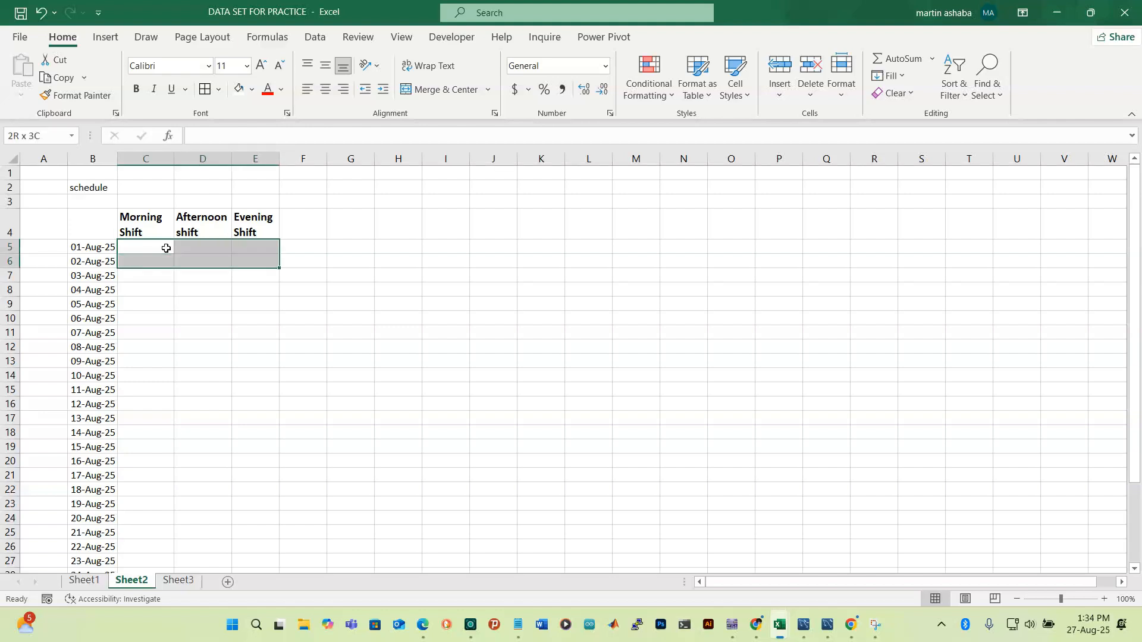
pyautogui.hotkey('shift', 'Down')
pyautogui.hotkey('shift', 'Down')
pyautogui.hotkey('shift', 'Down')
pyautogui.hotkey('shift', 'Down')
pyautogui.hotkey('shift', 'Down')
pyautogui.hotkey('shift', 'Down')
pyautogui.hotkey('shift', 'Down')
pyautogui.hotkey('shift', 'Down')
pyautogui.hotkey('shift', 'Down')
pyautogui.hotkey('shift', 'Down')
pyautogui.hotkey('shift', 'Down')
pyautogui.hotkey('shift', 'Down')
pyautogui.hotkey('shift', 'Down')
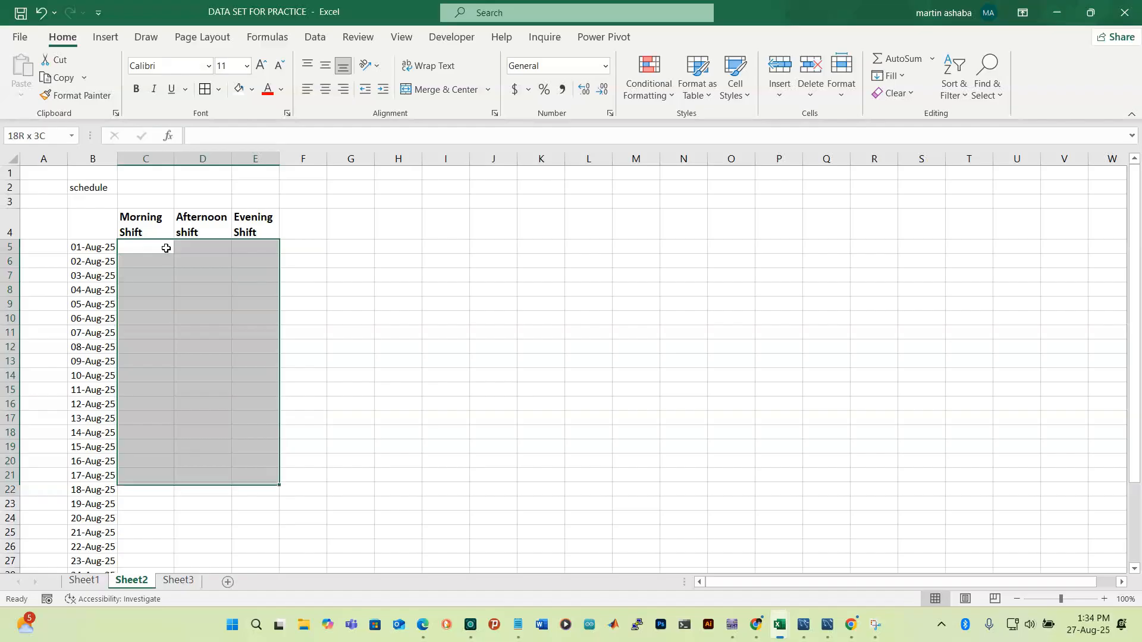
pyautogui.hotkey('shift', 'Down')
pyautogui.hotkey('shift', 'Down')
pyautogui.hotkey('shift', 'Down')
pyautogui.hotkey('shift', 'Down')
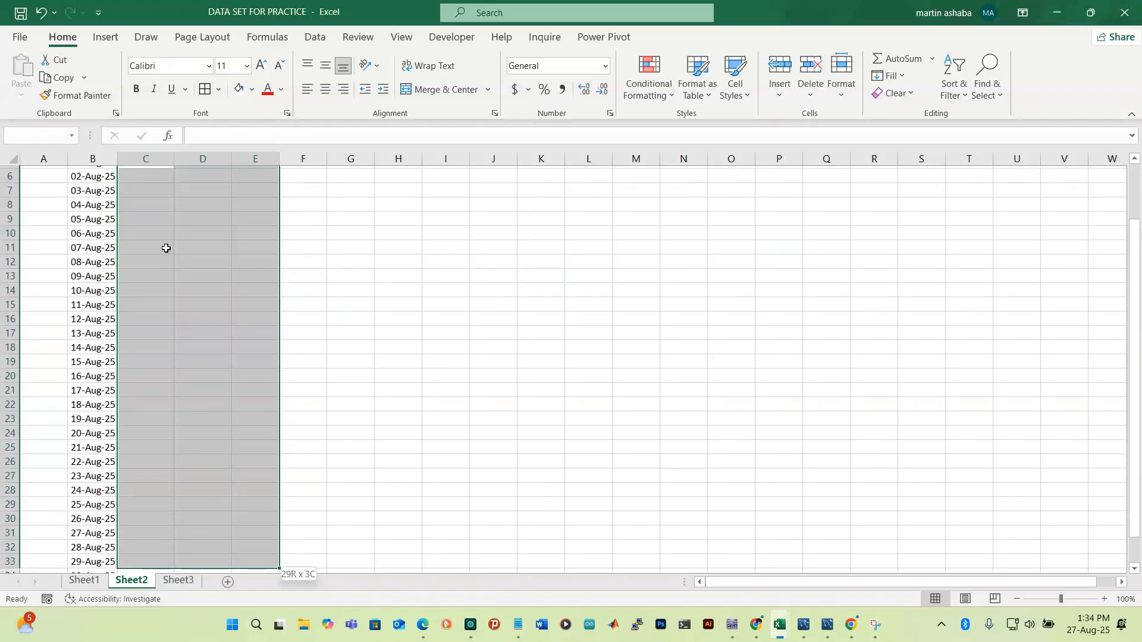
pyautogui.hotkey('shift', 'Down')
pyautogui.hotkey('shift', 'Down')
pyautogui.hotkey('shift', 'Down')
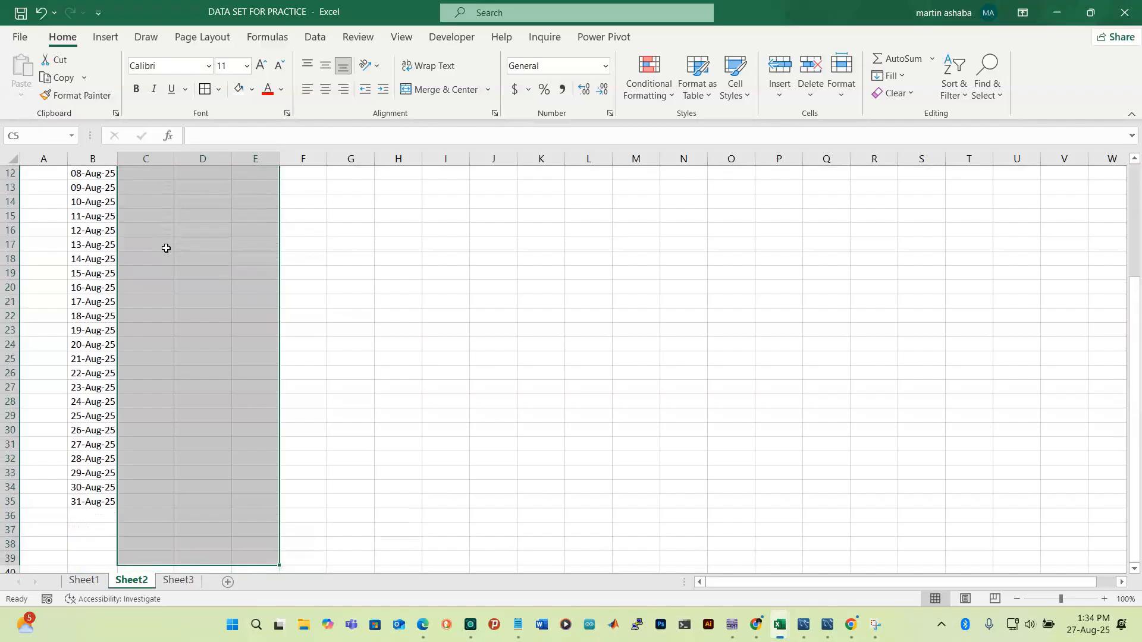
pyautogui.scroll(4, 166, 248)
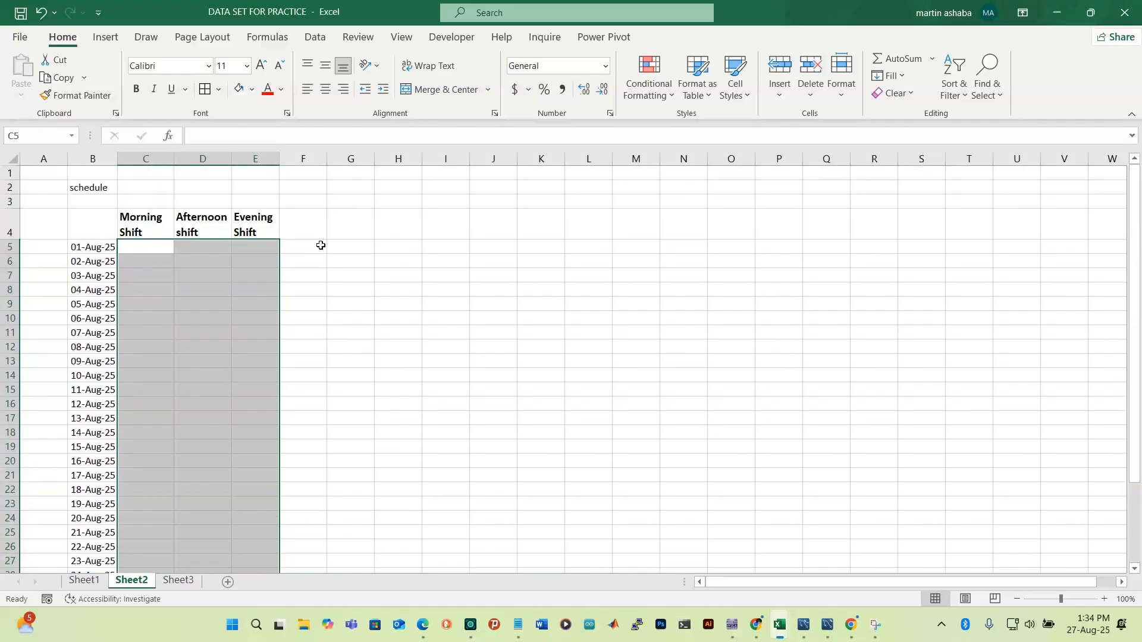
# Apply List data validation to the shift cells using a single Sheet3 cell as source
pyautogui.click(325, 41)
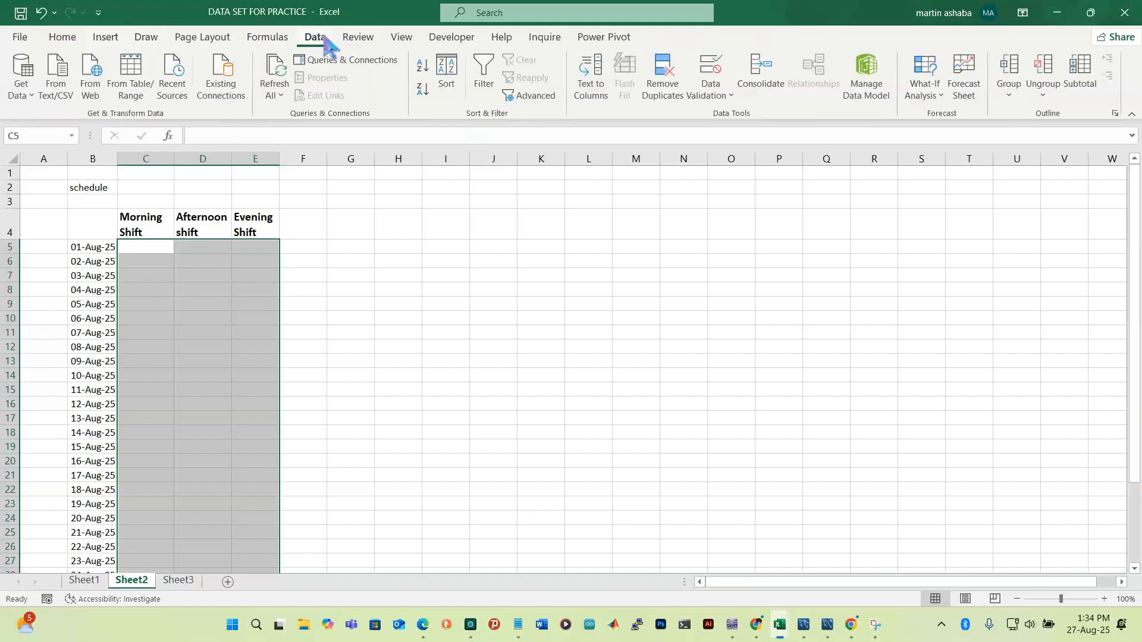
pyautogui.click(712, 92)
pyautogui.click(741, 117)
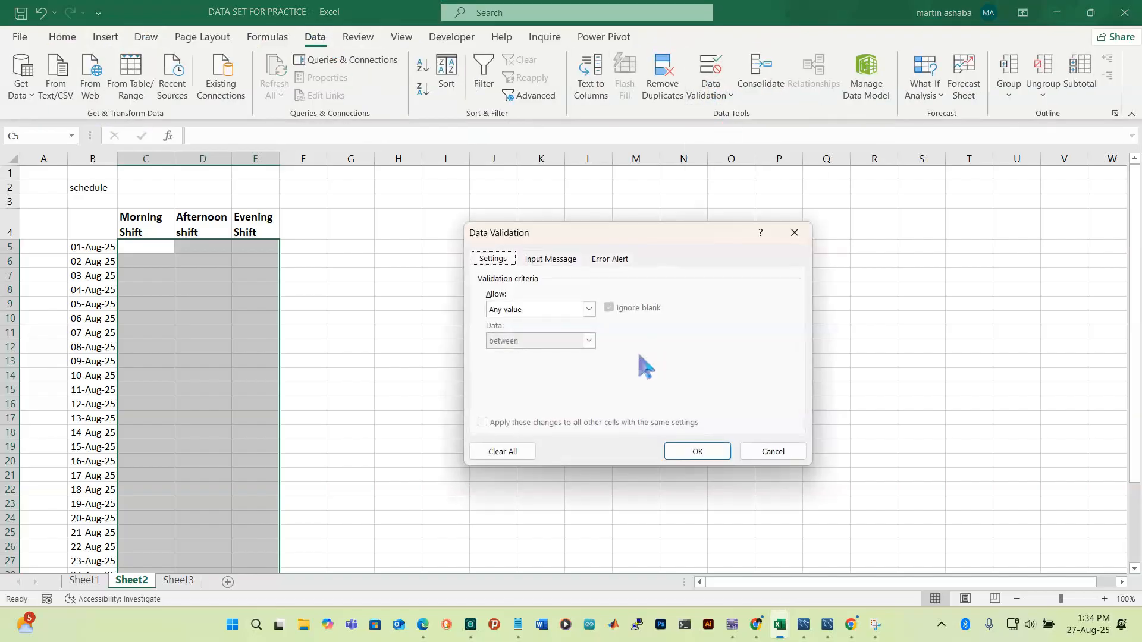
pyautogui.click(589, 310)
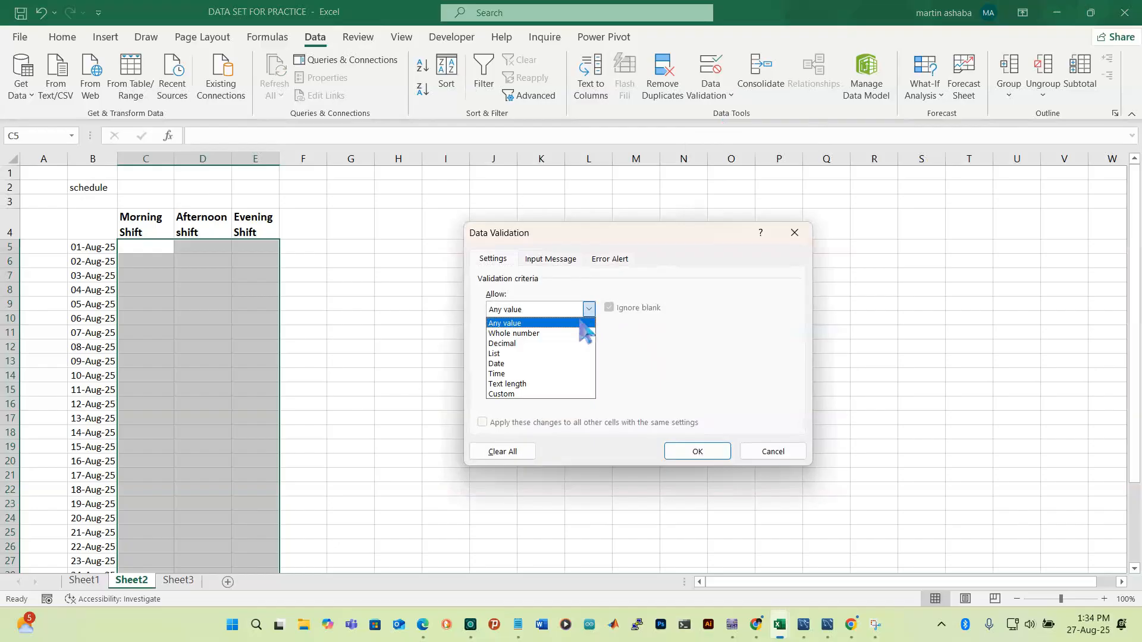
pyautogui.click(517, 355)
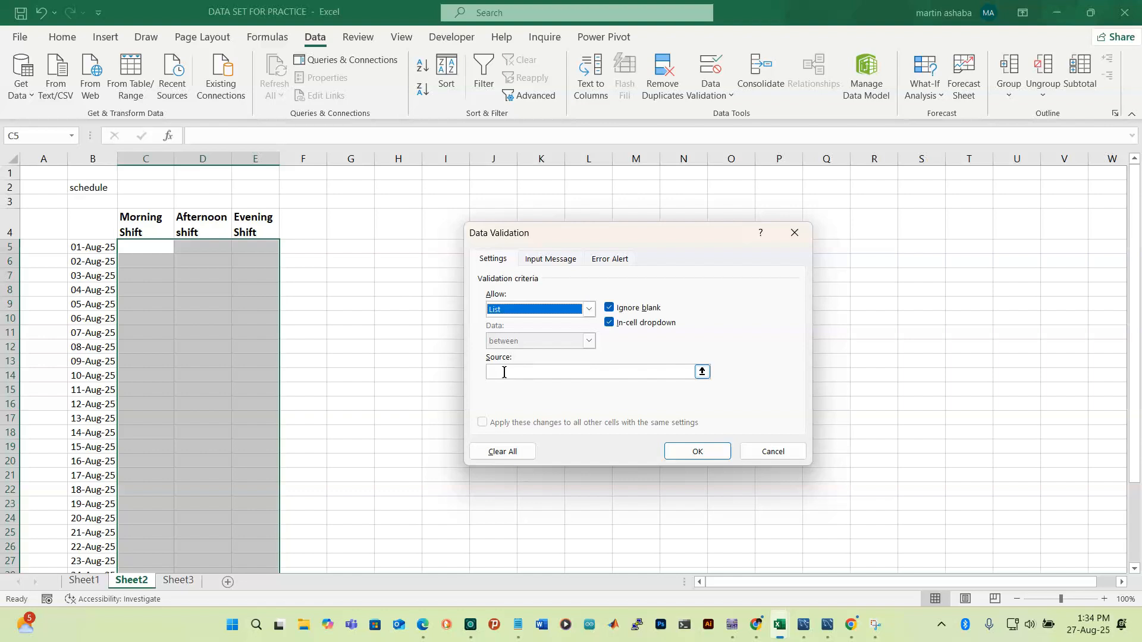
pyautogui.click(503, 373)
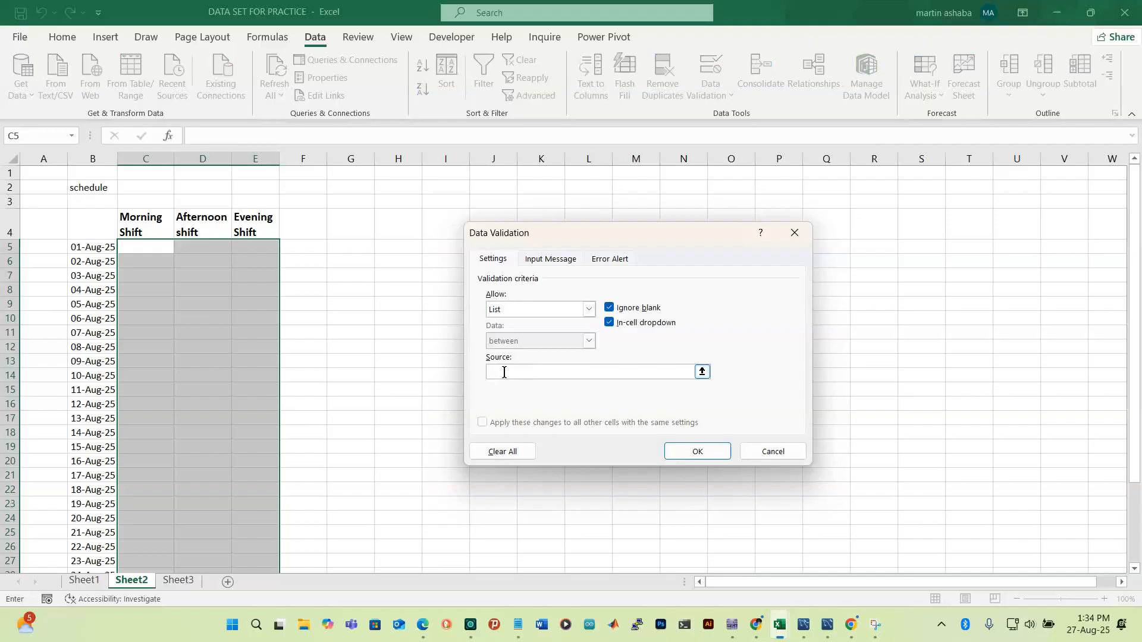
pyautogui.click(149, 246)
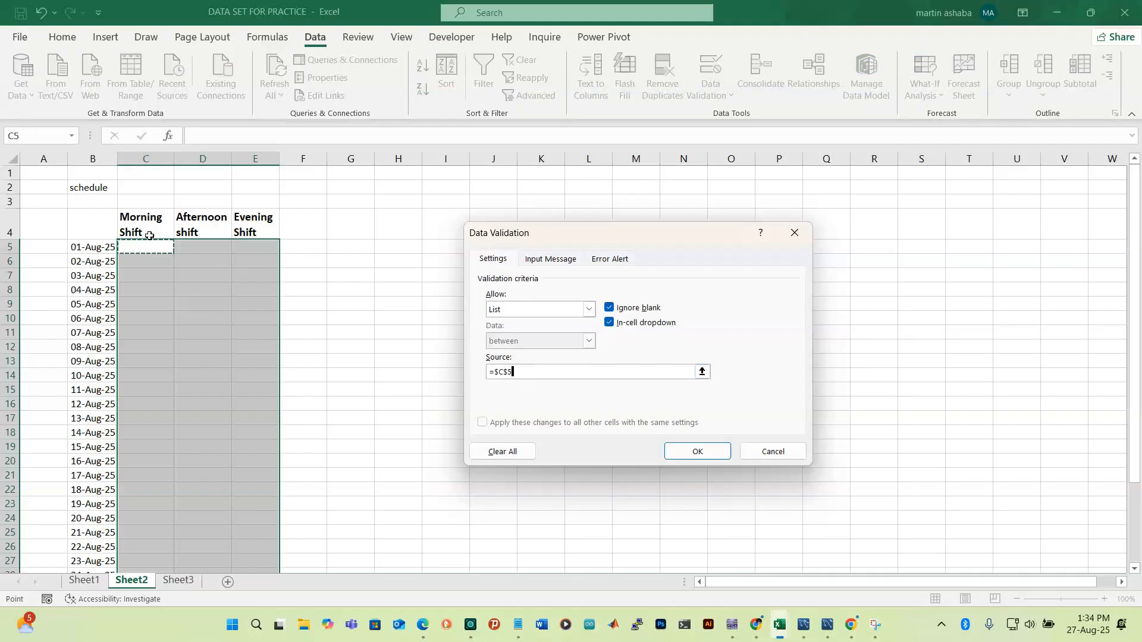
pyautogui.press('Return')
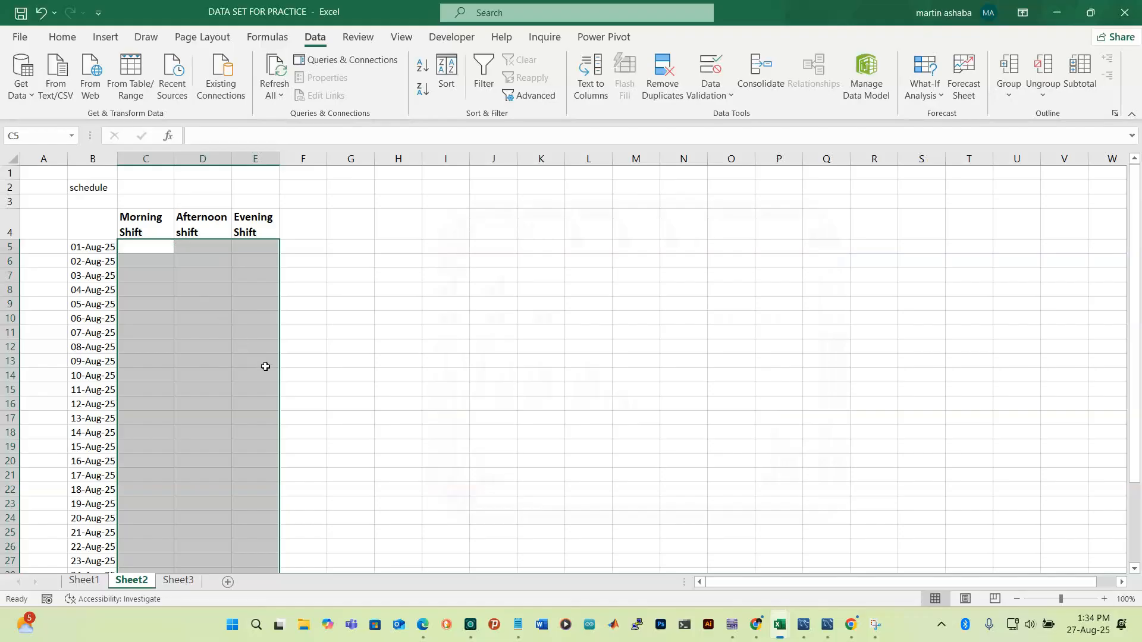
# Redo the List validation with source =Sheet3!$B$4:$B$11, the worker names
pyautogui.click(708, 95)
pyautogui.click(743, 116)
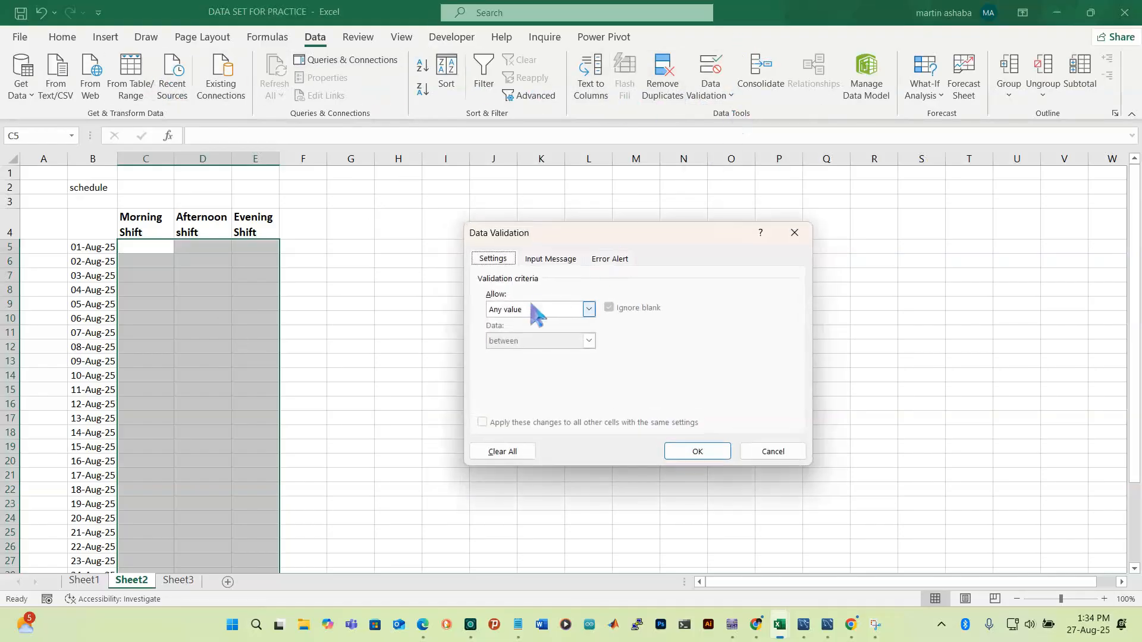
pyautogui.click(589, 310)
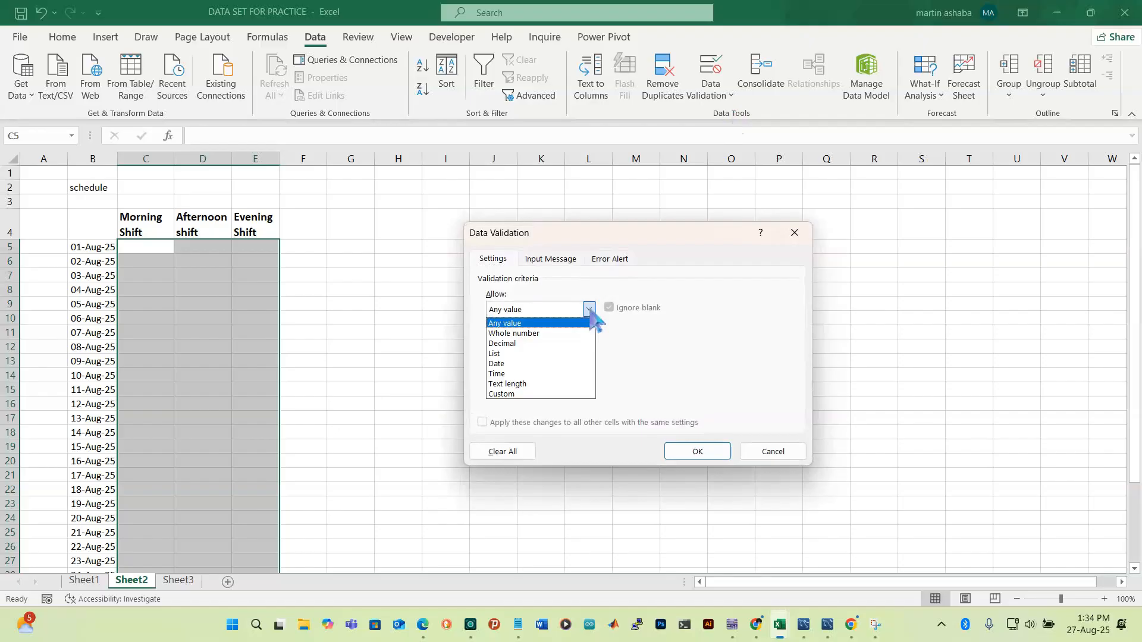
pyautogui.click(523, 352)
pyautogui.click(618, 371)
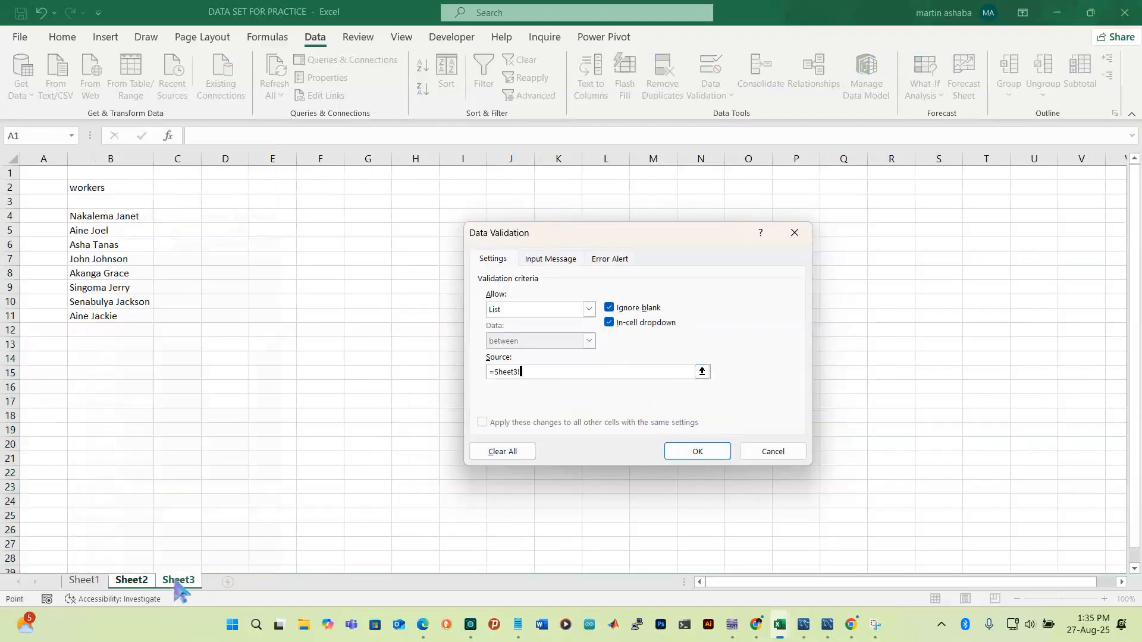
pyautogui.click(85, 219)
pyautogui.hotkey('shift', 'Down')
pyautogui.hotkey('shift', 'Down')
pyautogui.hotkey('shift', 'Down')
pyautogui.hotkey('shift', 'Down')
pyautogui.hotkey('shift', 'Down')
pyautogui.hotkey('shift', 'Down')
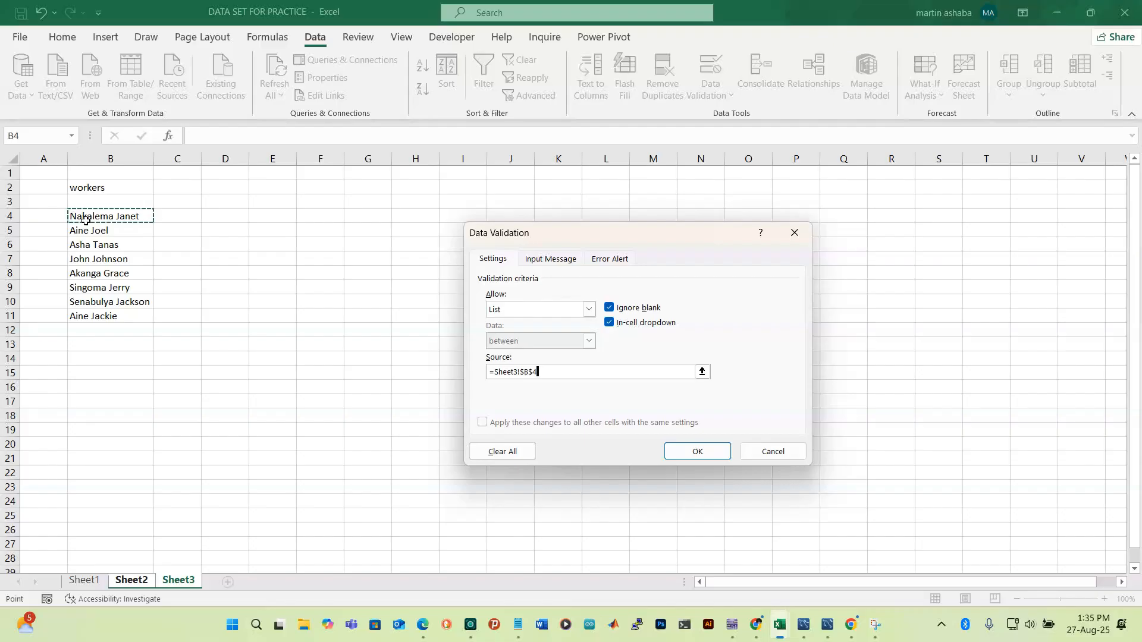
pyautogui.hotkey('shift', 'Down')
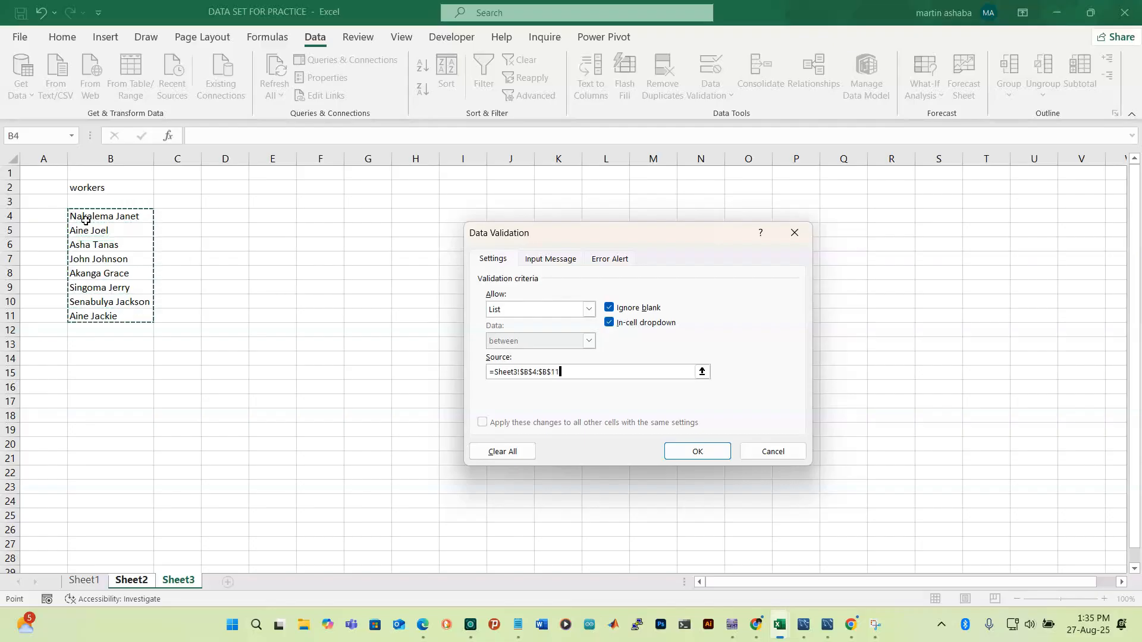
pyautogui.press('Return')
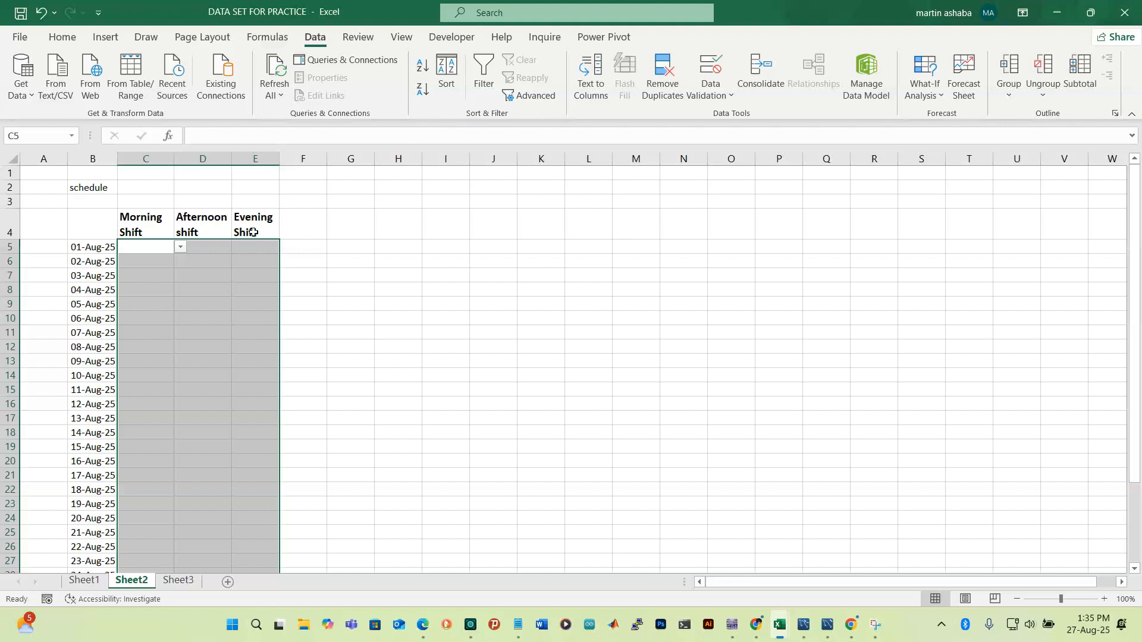
# Pick workers from the dropdowns for the 01-Aug-25 shifts in C5, D5 and E5
pyautogui.click(216, 250)
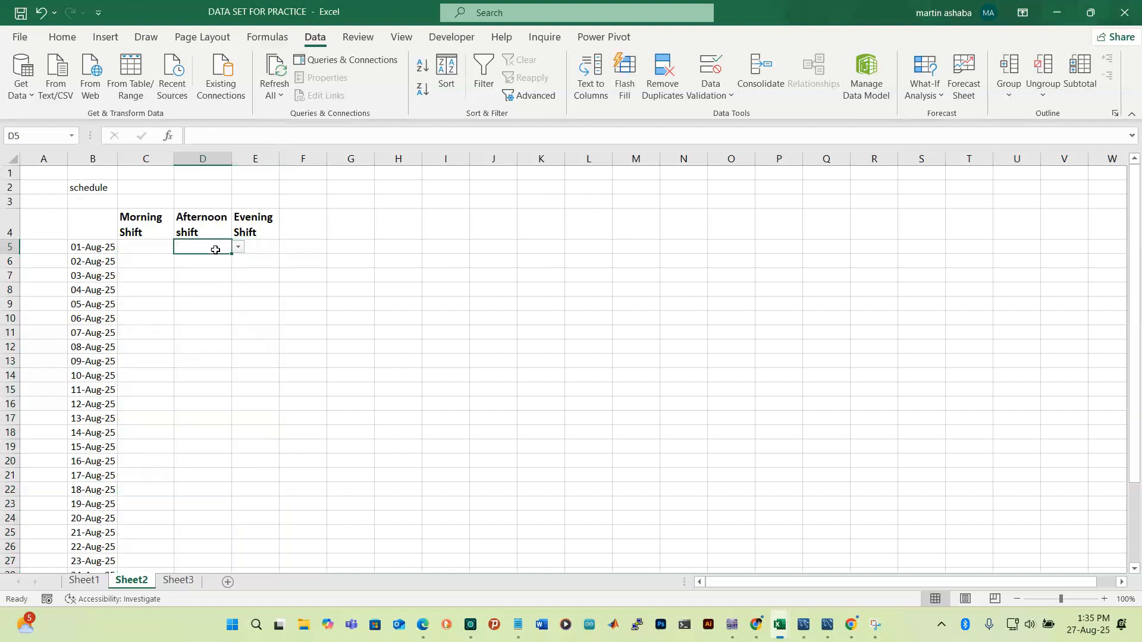
pyautogui.click(156, 248)
pyautogui.click(180, 247)
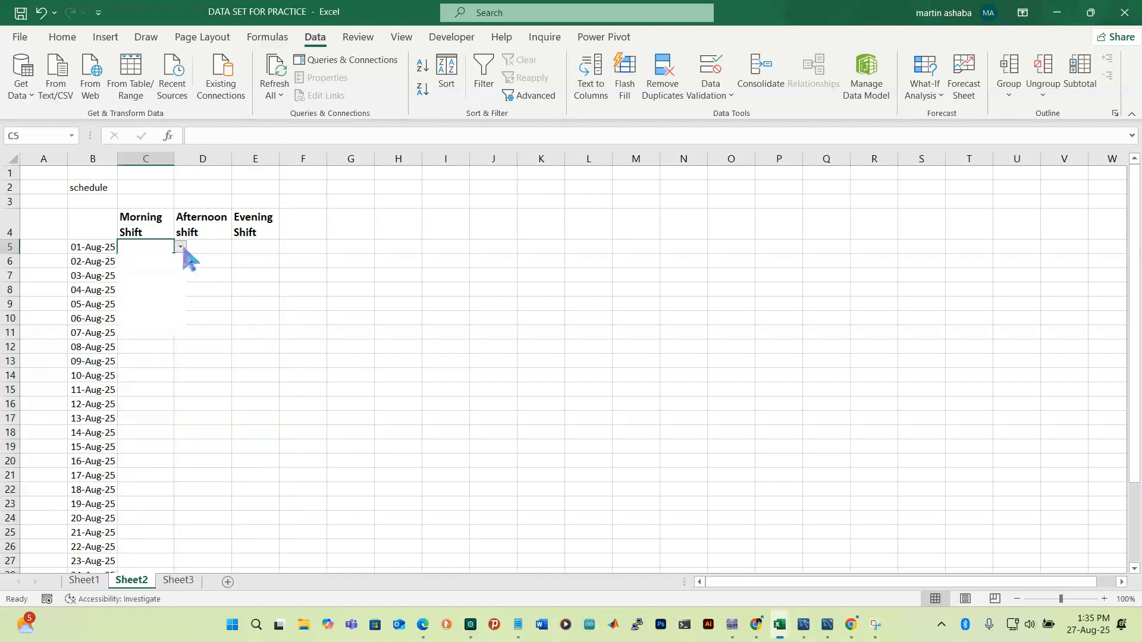
pyautogui.click(143, 269)
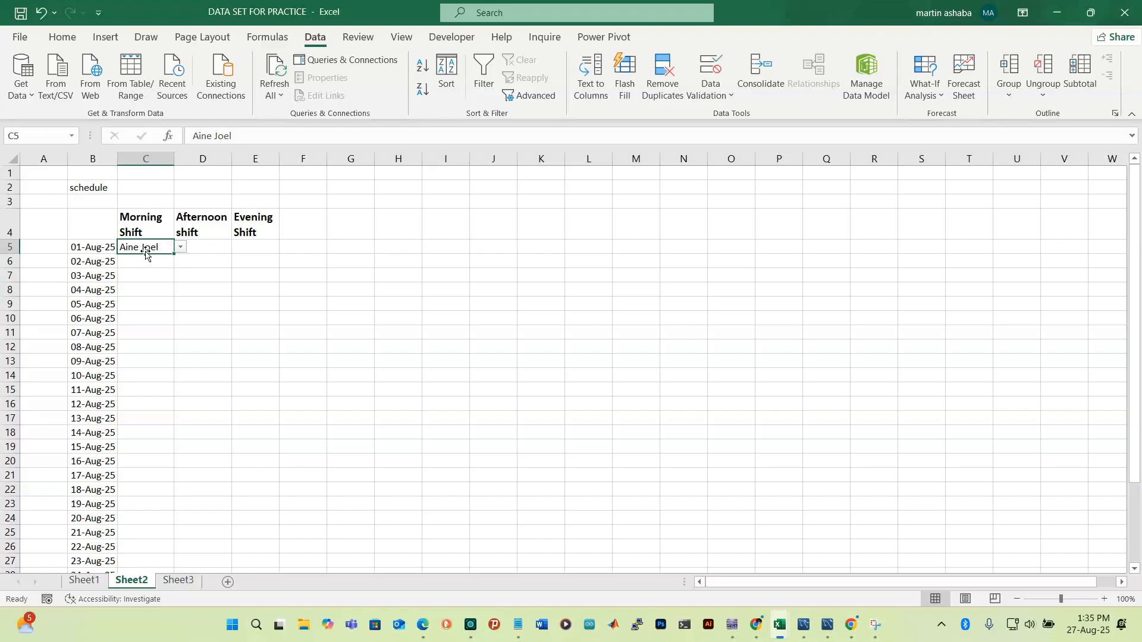
pyautogui.click(207, 252)
pyautogui.click(239, 247)
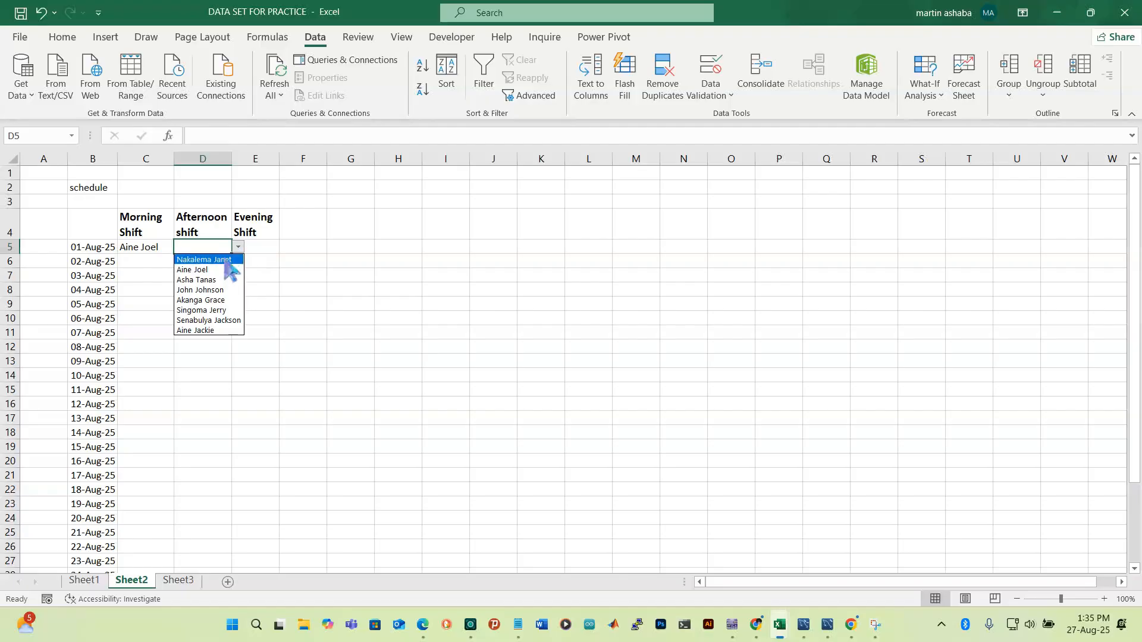
pyautogui.click(228, 259)
pyautogui.click(256, 246)
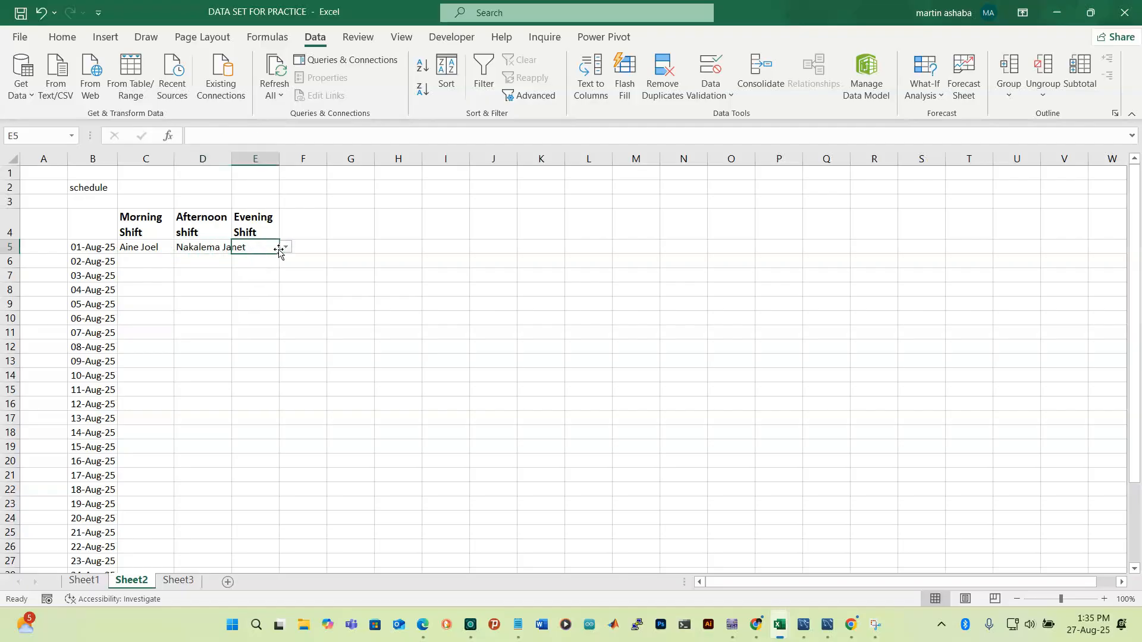
pyautogui.click(287, 247)
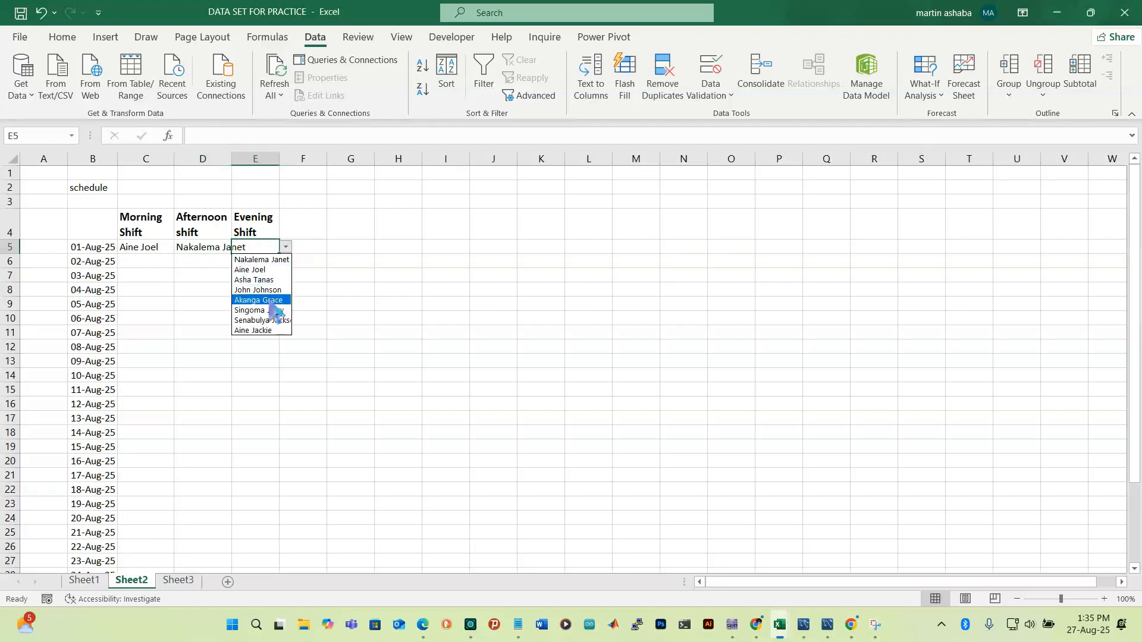
pyautogui.click(261, 308)
# Pick workers from the dropdowns for the 02-Aug-25 shifts in C6, D6 and E6
pyautogui.click(144, 263)
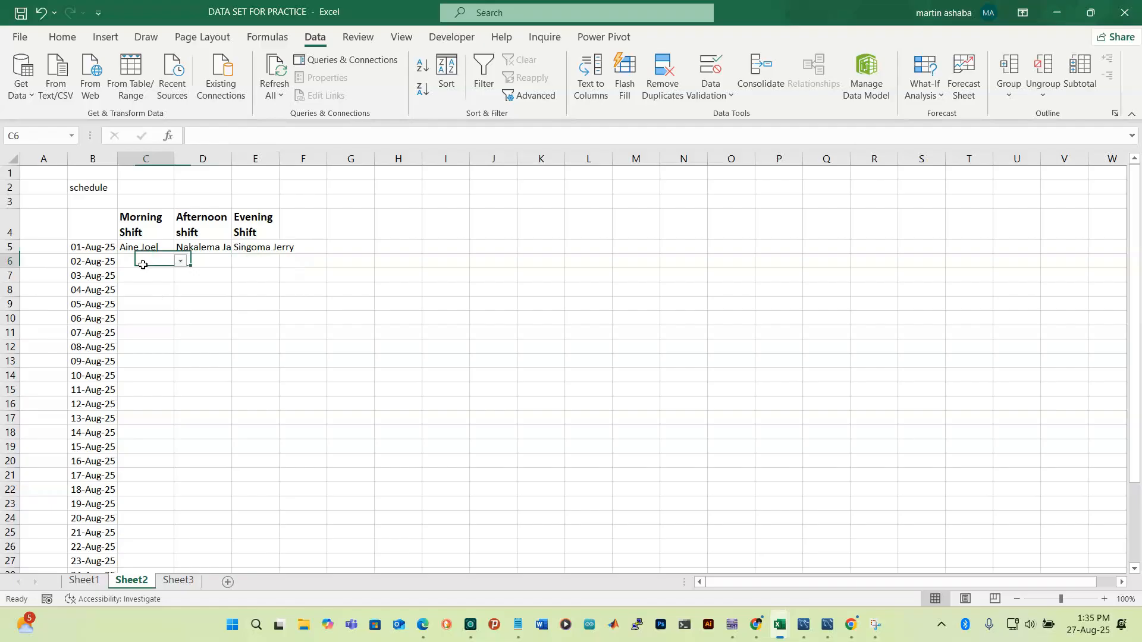
pyautogui.click(181, 263)
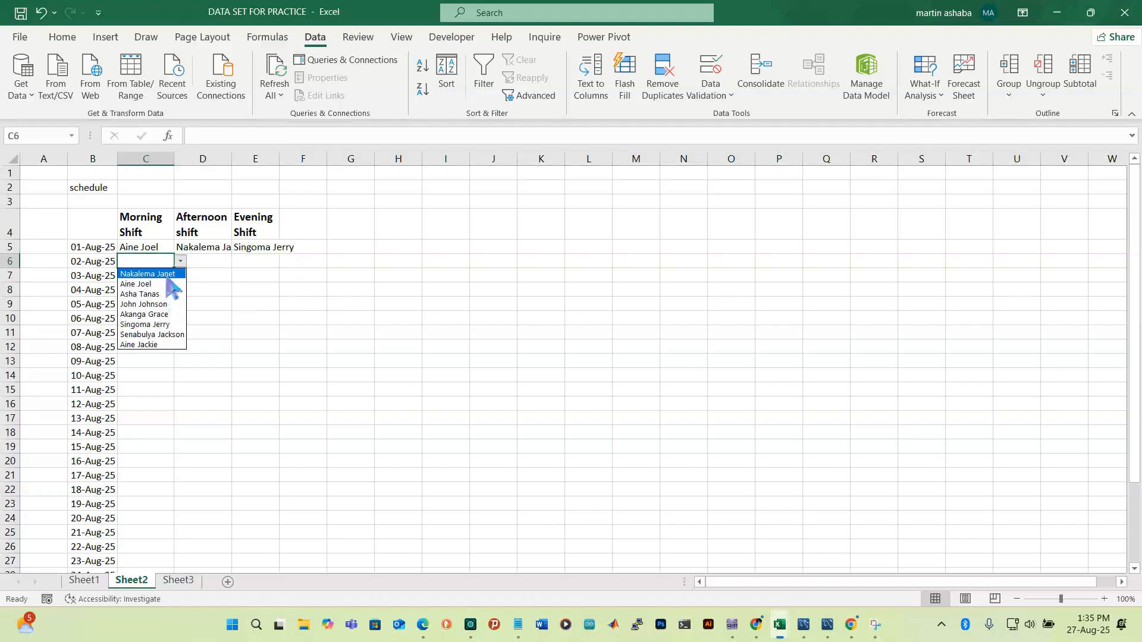
pyautogui.click(168, 285)
pyautogui.click(203, 266)
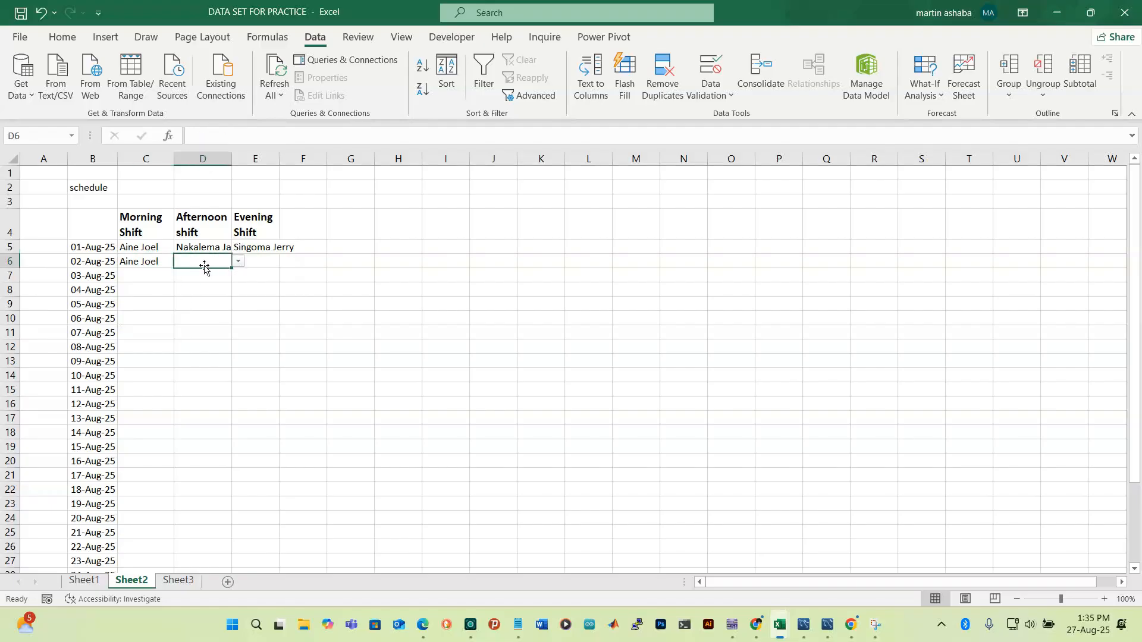
pyautogui.click(238, 263)
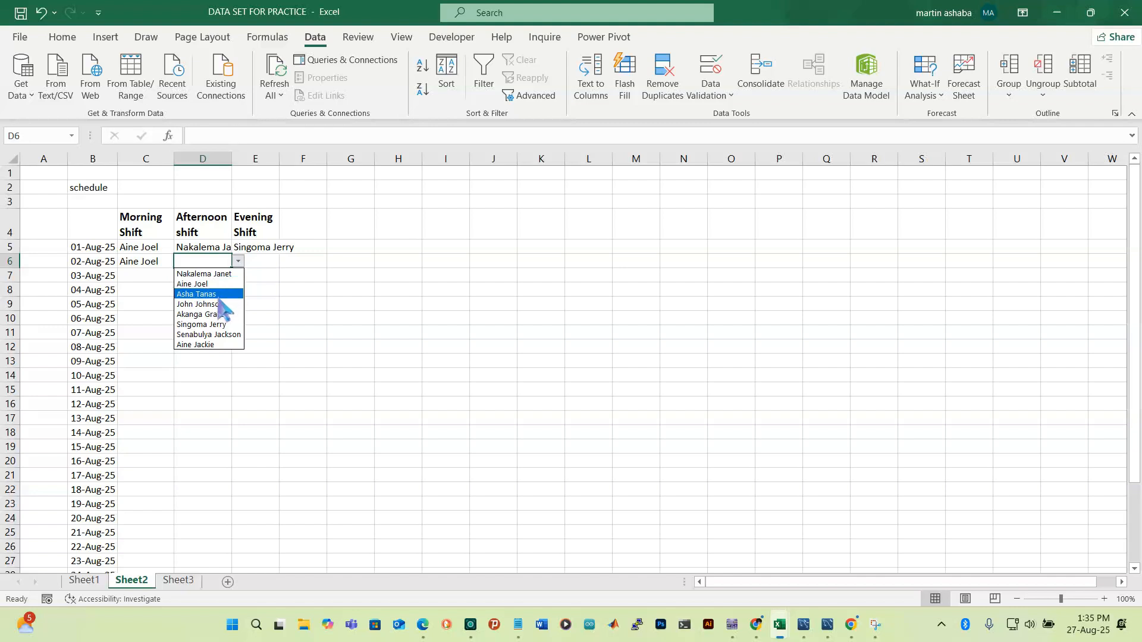
pyautogui.click(211, 293)
pyautogui.click(260, 266)
pyautogui.click(286, 262)
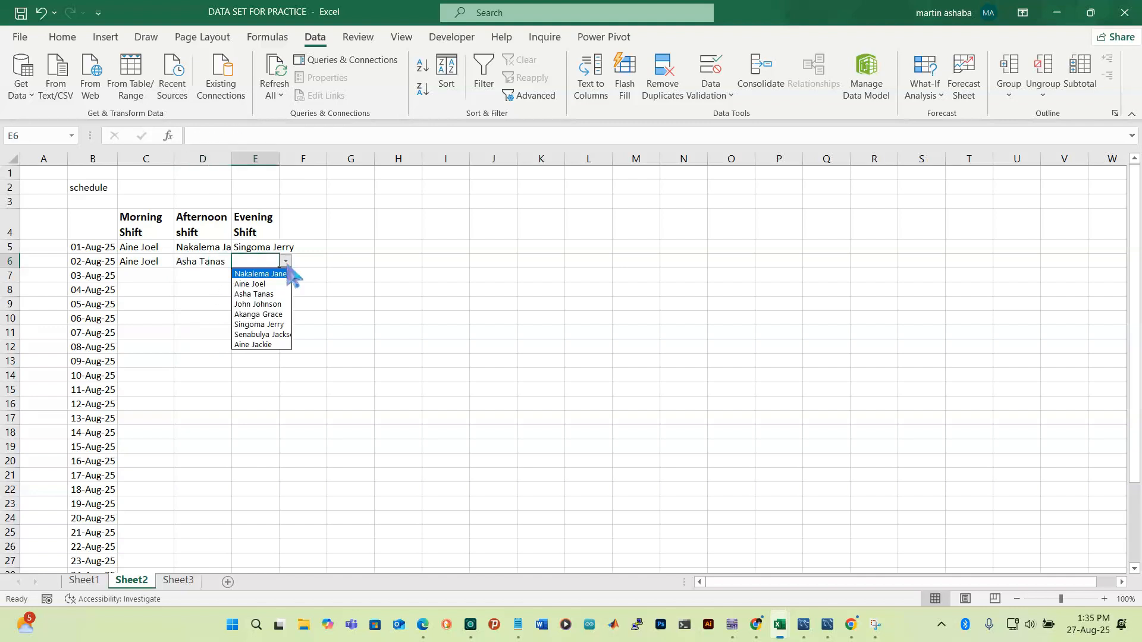
pyautogui.click(277, 316)
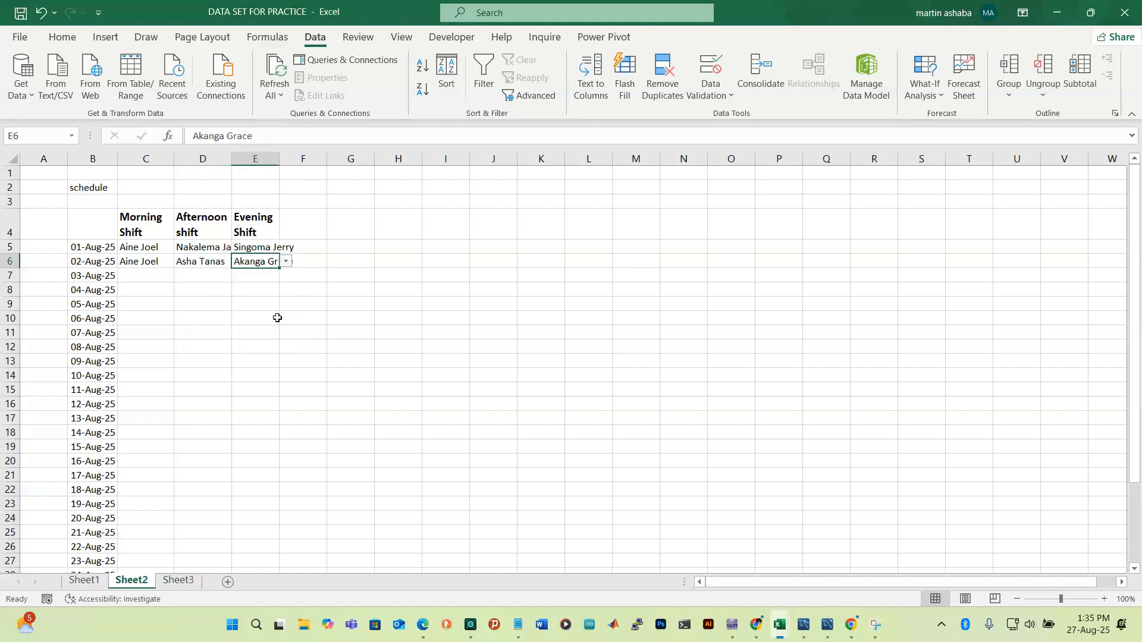
# Pick workers from the dropdowns for the 03-Aug-25 shifts in C7, D7 and E7
pyautogui.click(149, 278)
pyautogui.click(180, 275)
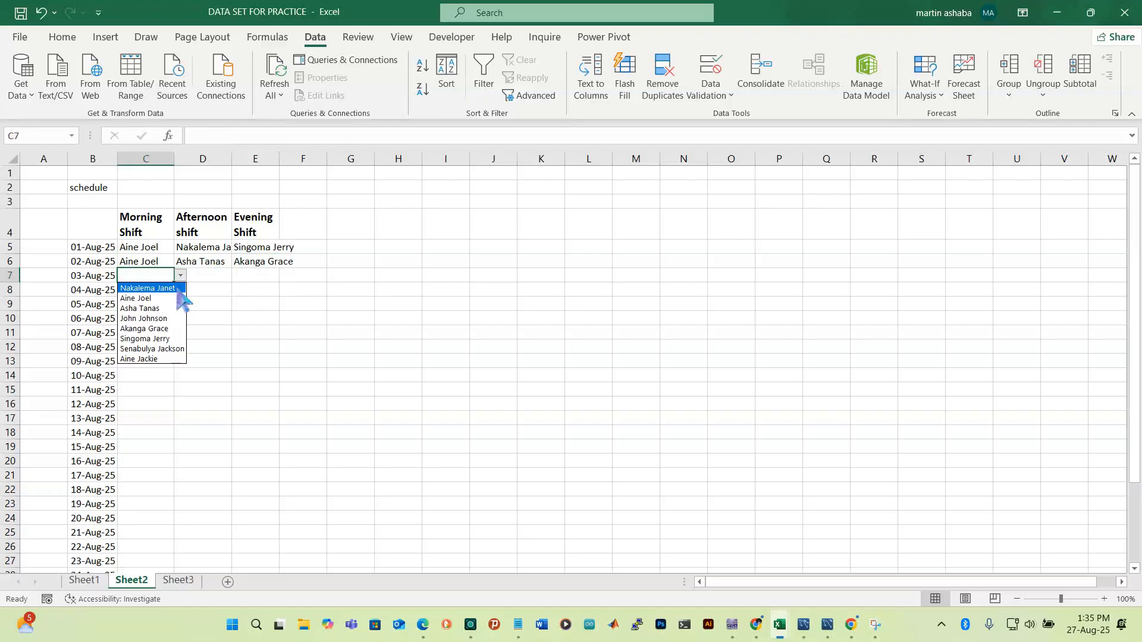
pyautogui.click(167, 308)
pyautogui.click(210, 279)
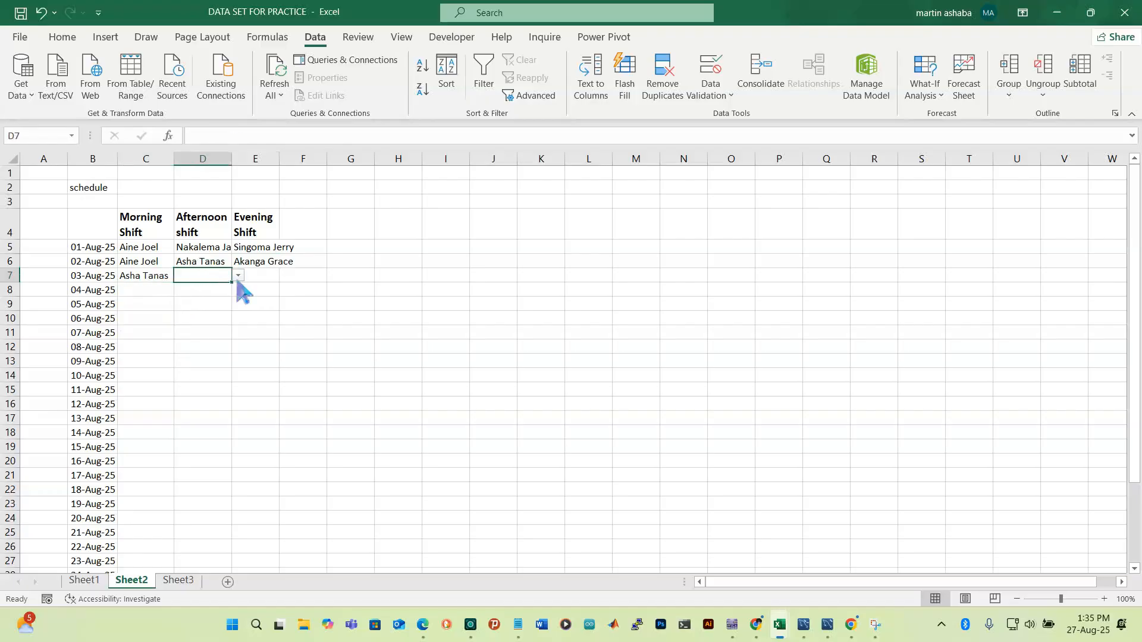
pyautogui.click(238, 276)
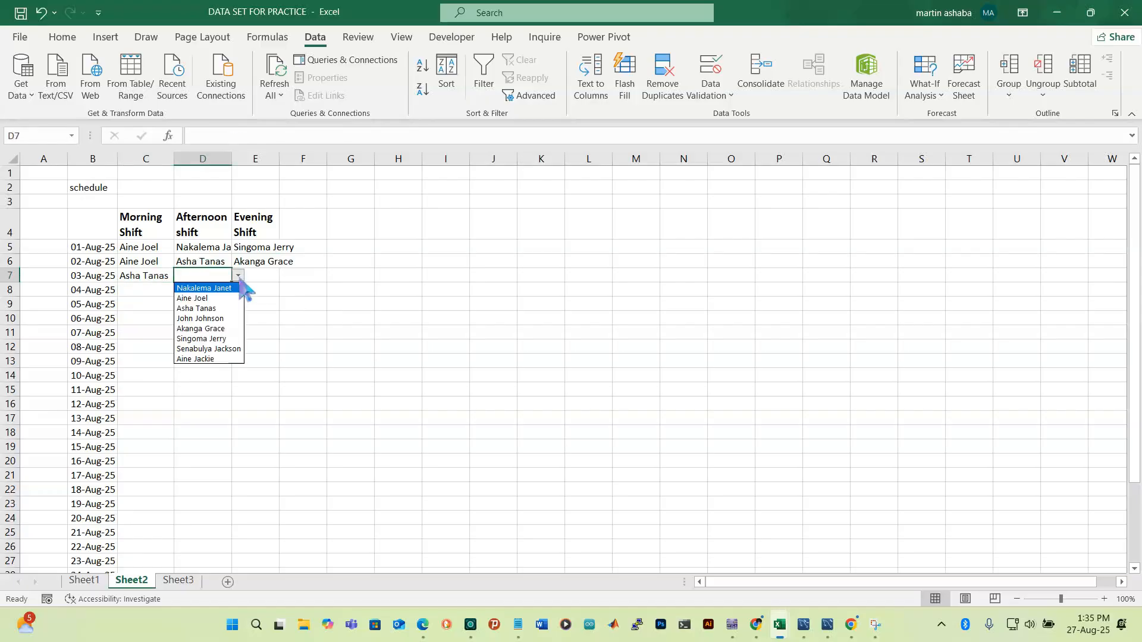
pyautogui.click(216, 339)
pyautogui.click(259, 284)
pyautogui.click(287, 276)
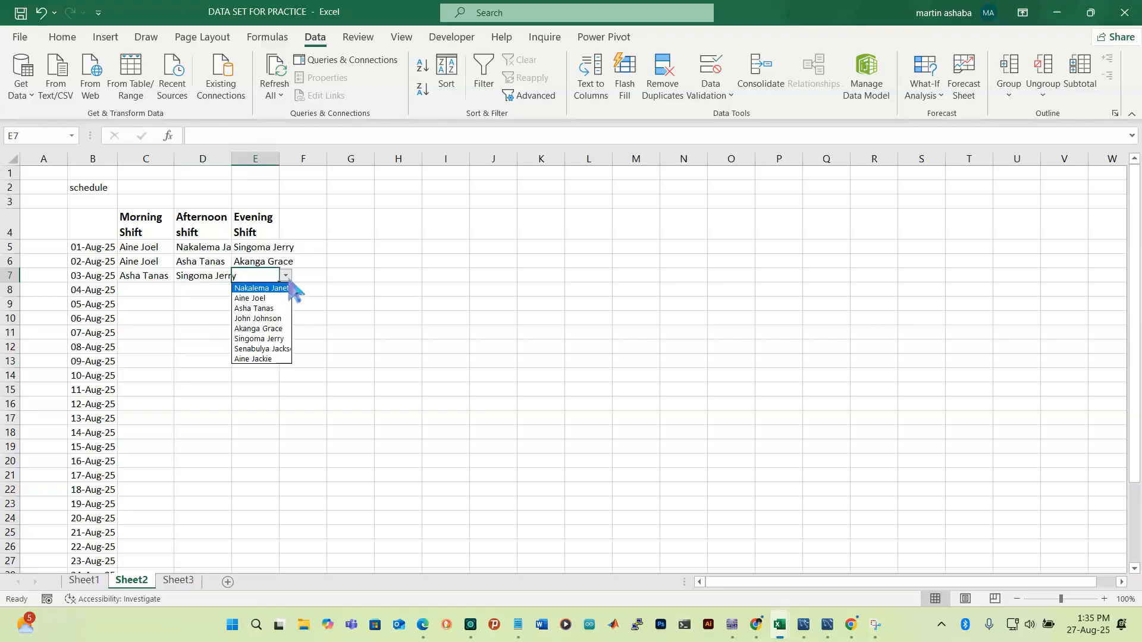
pyautogui.click(278, 350)
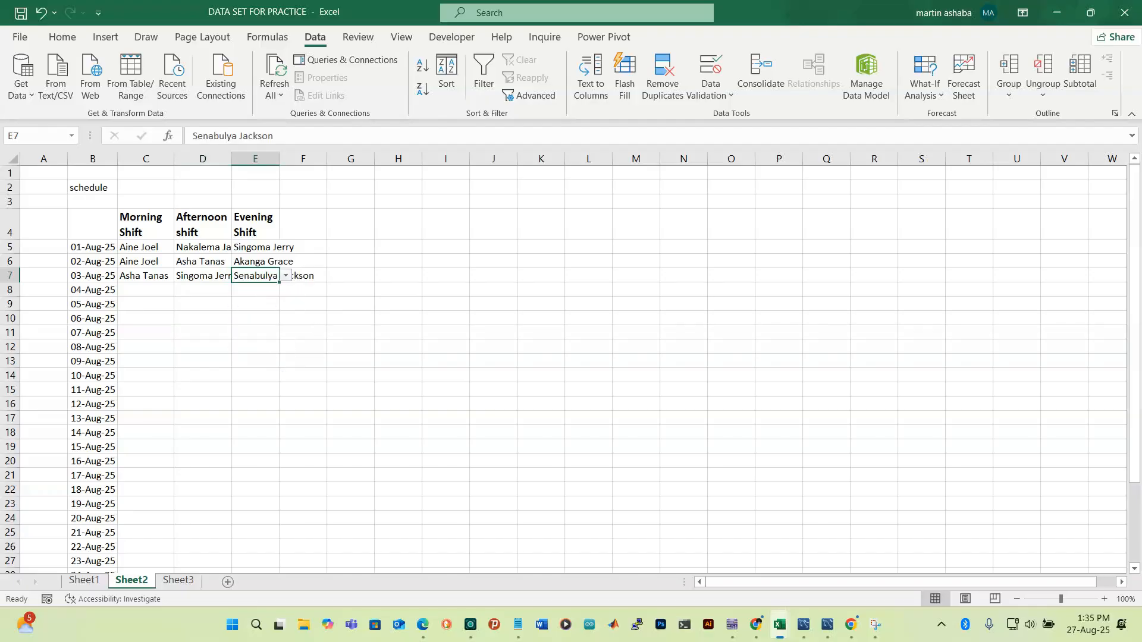
pyautogui.click(456, 276)
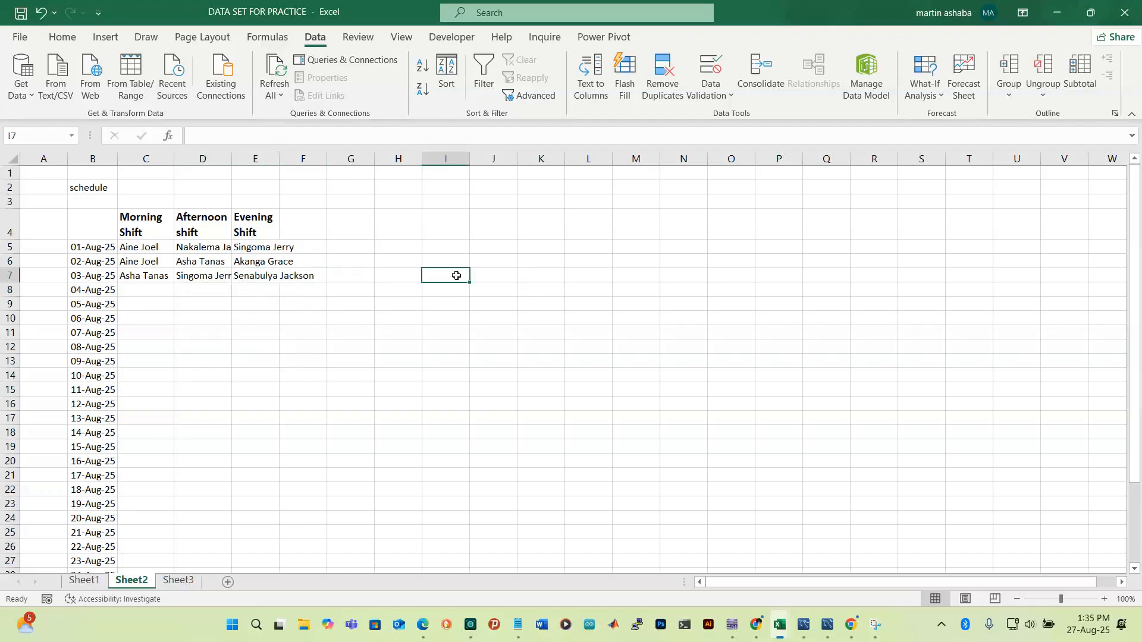
pyautogui.click(138, 225)
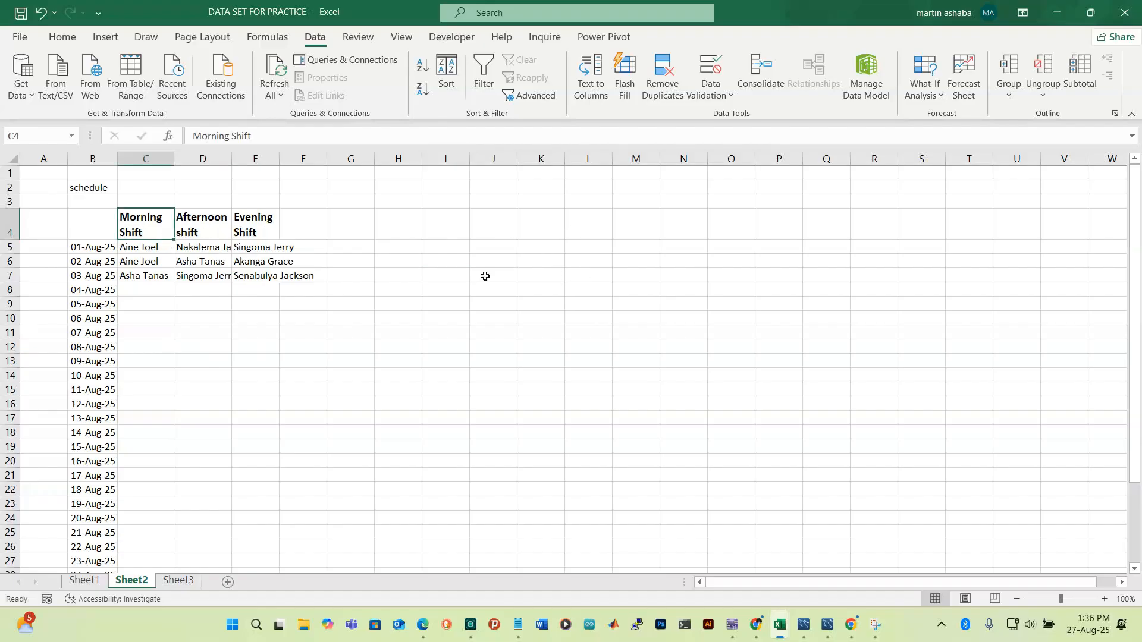
pyautogui.click(579, 248)
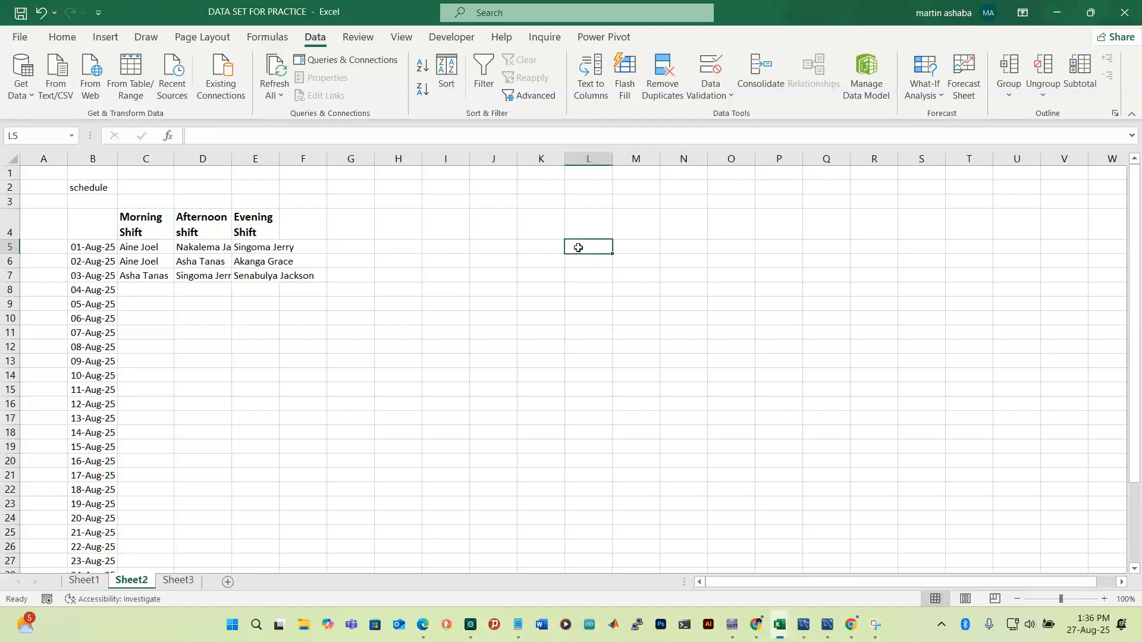
# Select C5:E35 and bring up Conditional Formatting's Highlight Cells Rules
pyautogui.click(138, 250)
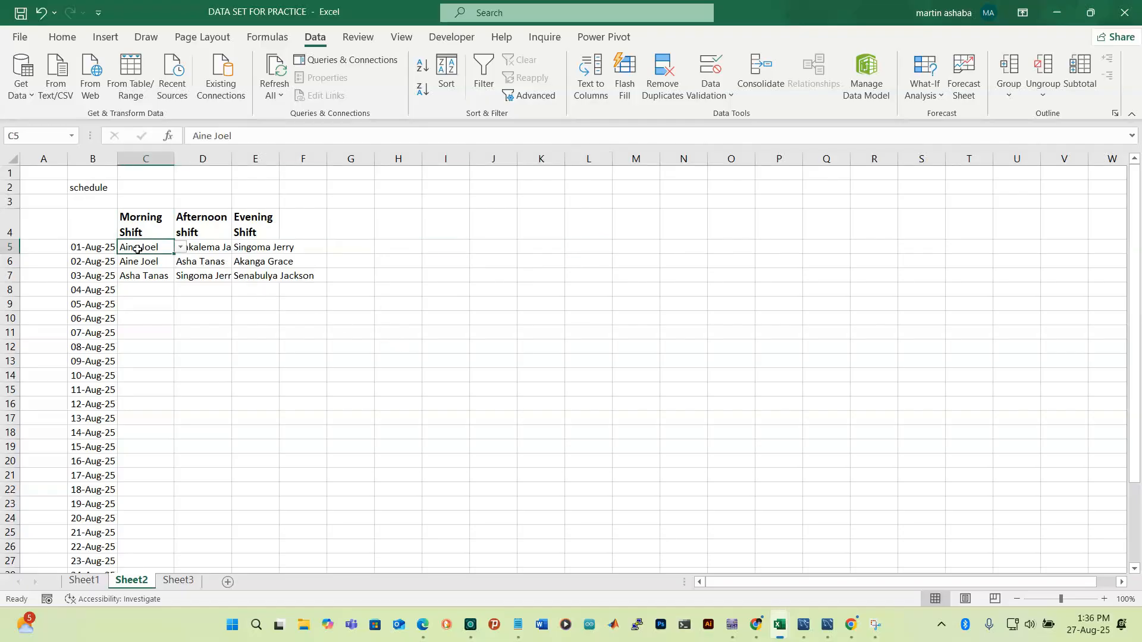
pyautogui.hotkey('shift', 'Right')
pyautogui.hotkey('shift', 'Right')
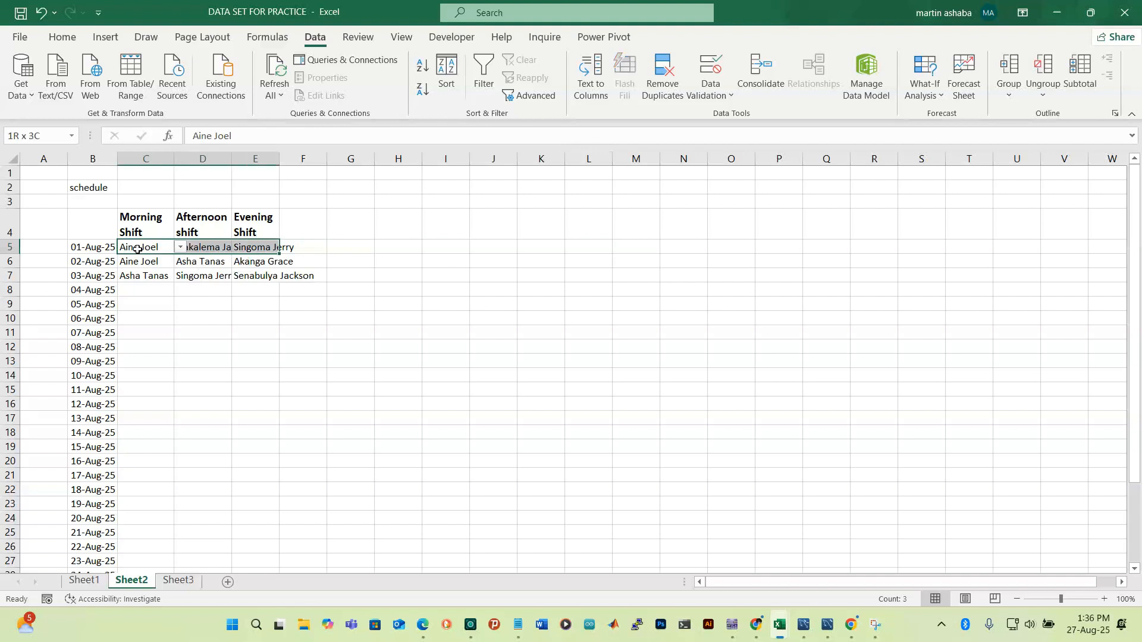
pyautogui.hotkey('shift', 'Down')
pyautogui.hotkey('shift', 'Down')
pyautogui.hotkey('shift', 'Down')
pyautogui.hotkey('shift', 'Down')
pyautogui.hotkey('shift', 'Down')
pyautogui.hotkey('shift', 'Down')
pyautogui.hotkey('shift', 'Down')
pyautogui.hotkey('shift', 'Down')
pyautogui.hotkey('shift', 'Down')
pyautogui.hotkey('shift', 'Down')
pyautogui.hotkey('shift', 'Down')
pyautogui.hotkey('shift', 'Down')
pyautogui.hotkey('shift', 'Down')
pyautogui.hotkey('shift', 'Down')
pyautogui.hotkey('shift', 'Down')
pyautogui.hotkey('shift', 'Down')
pyautogui.hotkey('shift', 'Down')
pyautogui.hotkey('shift', 'Down')
pyautogui.hotkey('shift', 'Down')
pyautogui.hotkey('shift', 'Down')
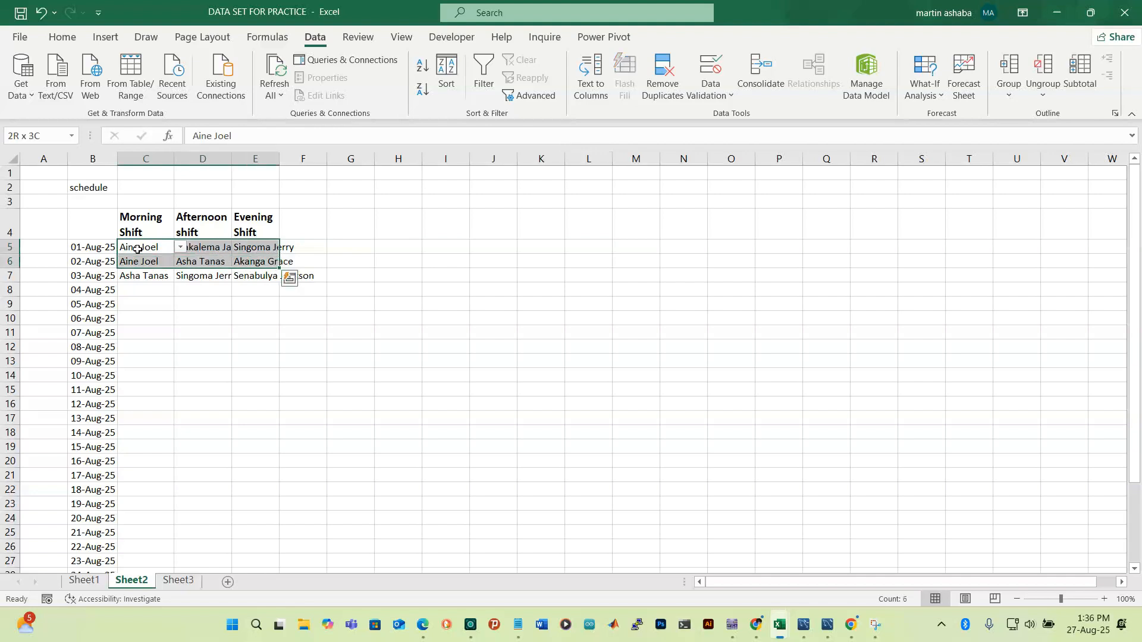
pyautogui.hotkey('shift', 'Down')
pyautogui.hotkey('shift', 'Down')
pyautogui.hotkey('shift', 'Down')
pyautogui.hotkey('shift', 'Down')
pyautogui.hotkey('shift', 'Down')
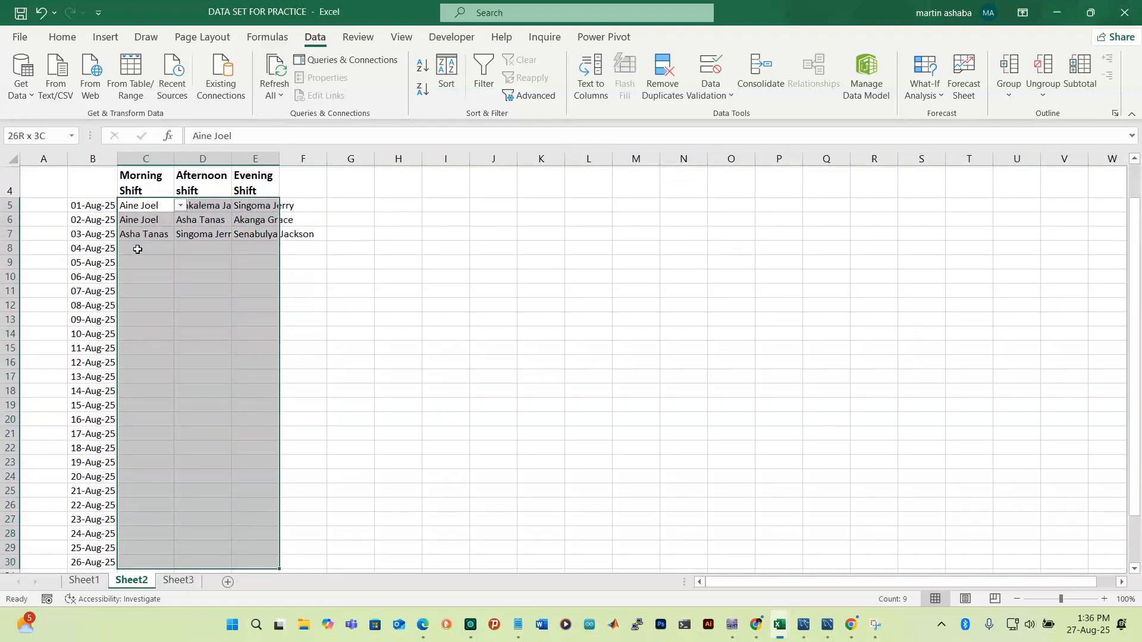
pyautogui.hotkey('shift', 'Down')
pyautogui.hotkey('shift', 'Down')
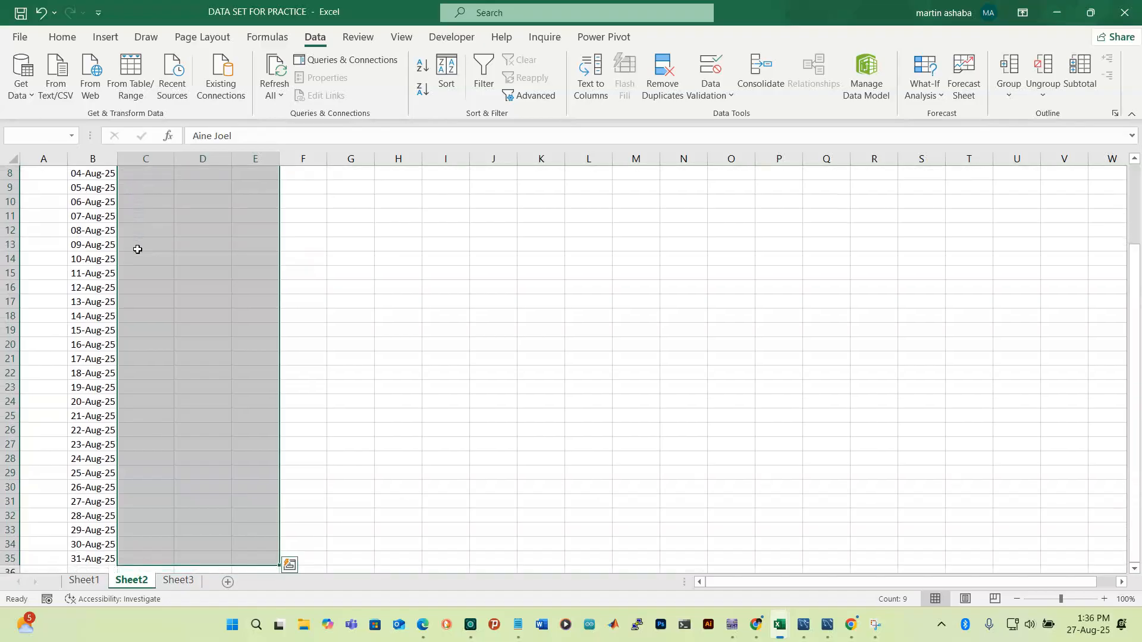
pyautogui.hotkey('shift', 'Up')
pyautogui.hotkey('shift', 'Up')
pyautogui.hotkey('shift', 'Down')
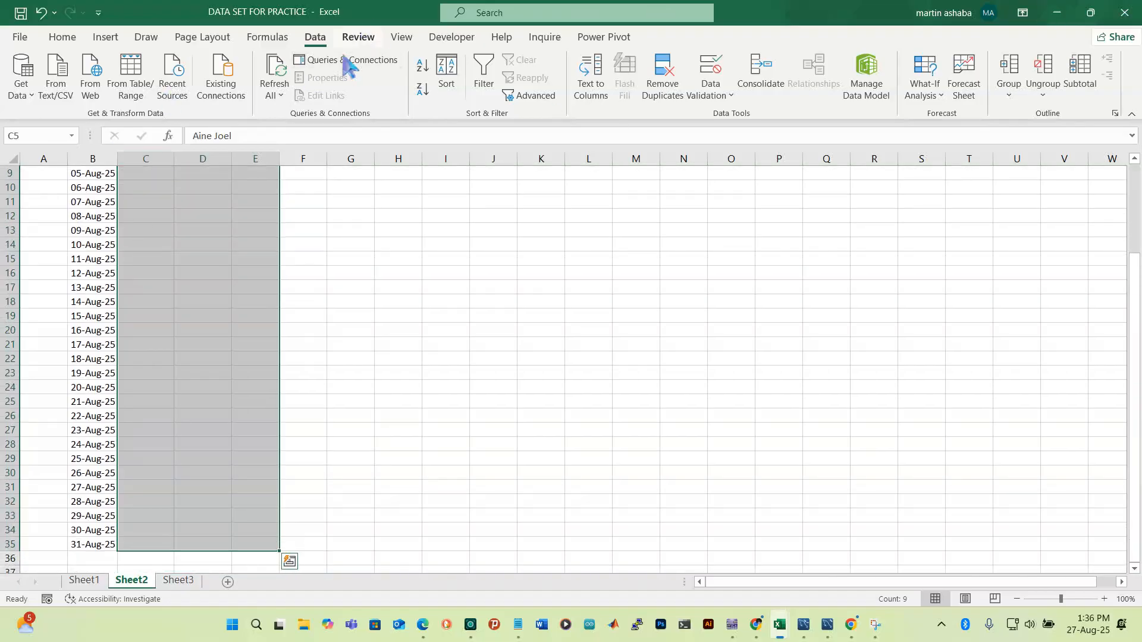
pyautogui.click(66, 37)
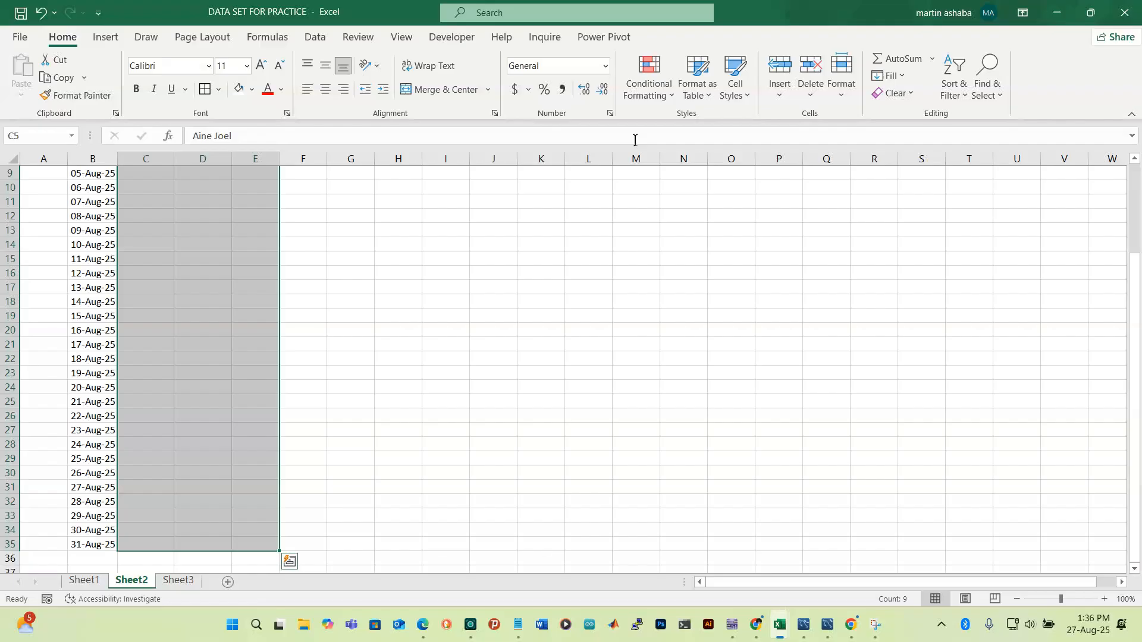
pyautogui.click(651, 94)
# Add a Text That Contains rule filling cells with C5's worker name in blue
pyautogui.moveTo(678, 136)
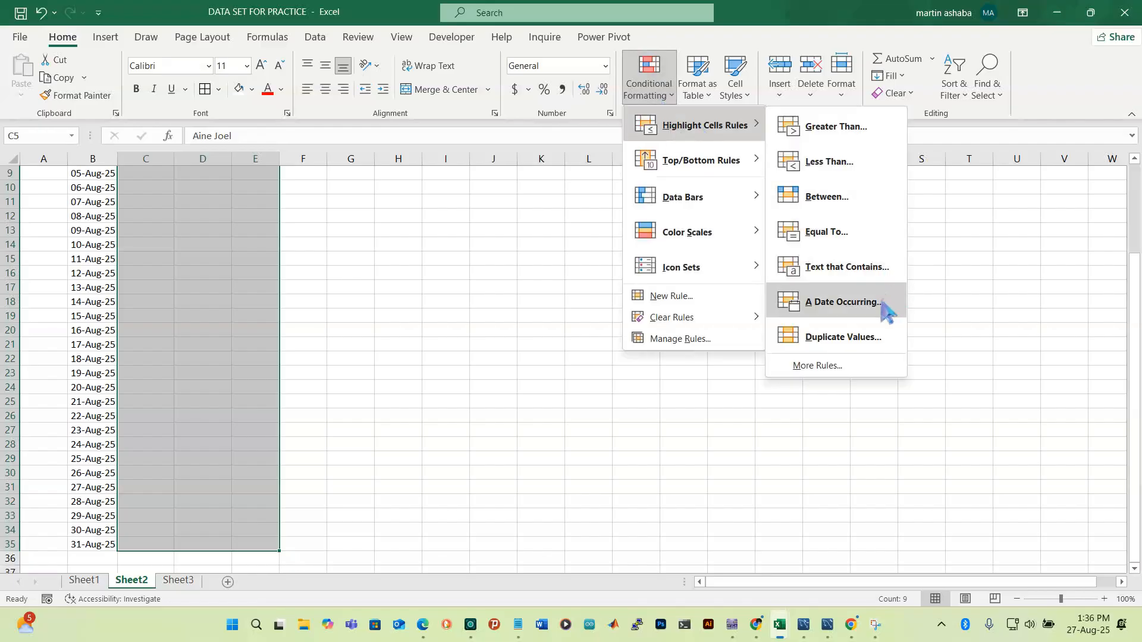
pyautogui.click(800, 273)
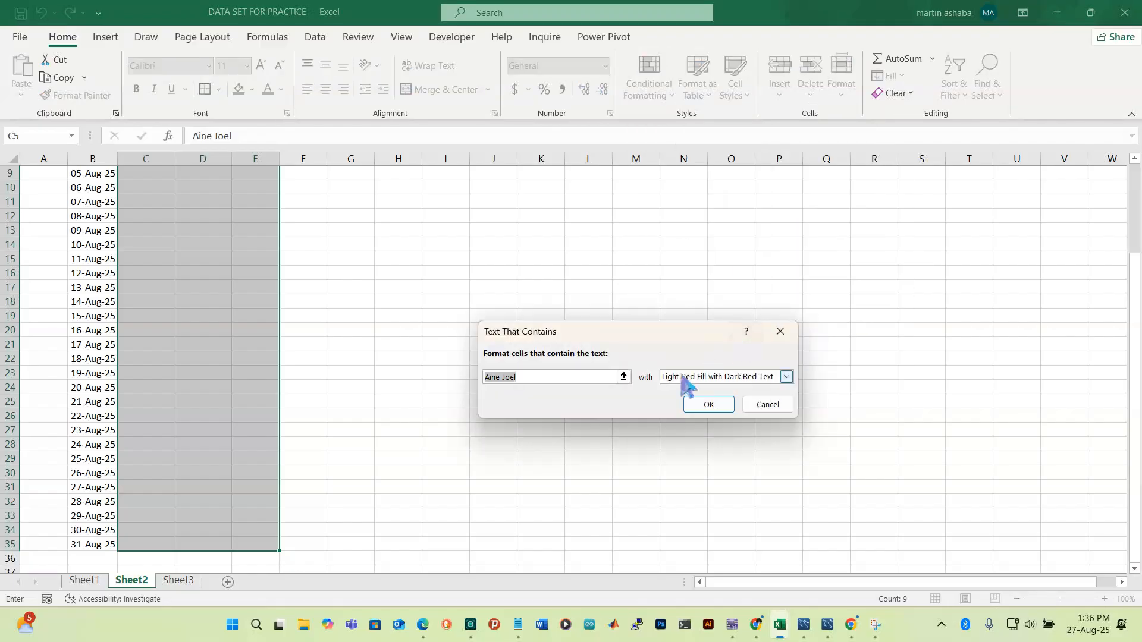
pyautogui.click(787, 378)
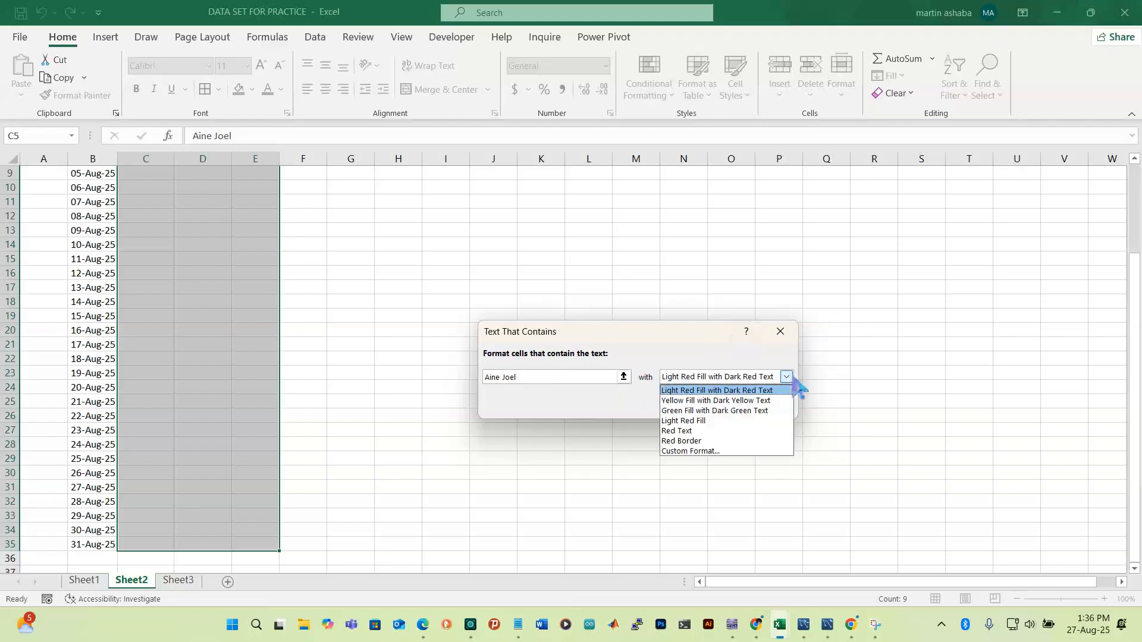
pyautogui.click(702, 451)
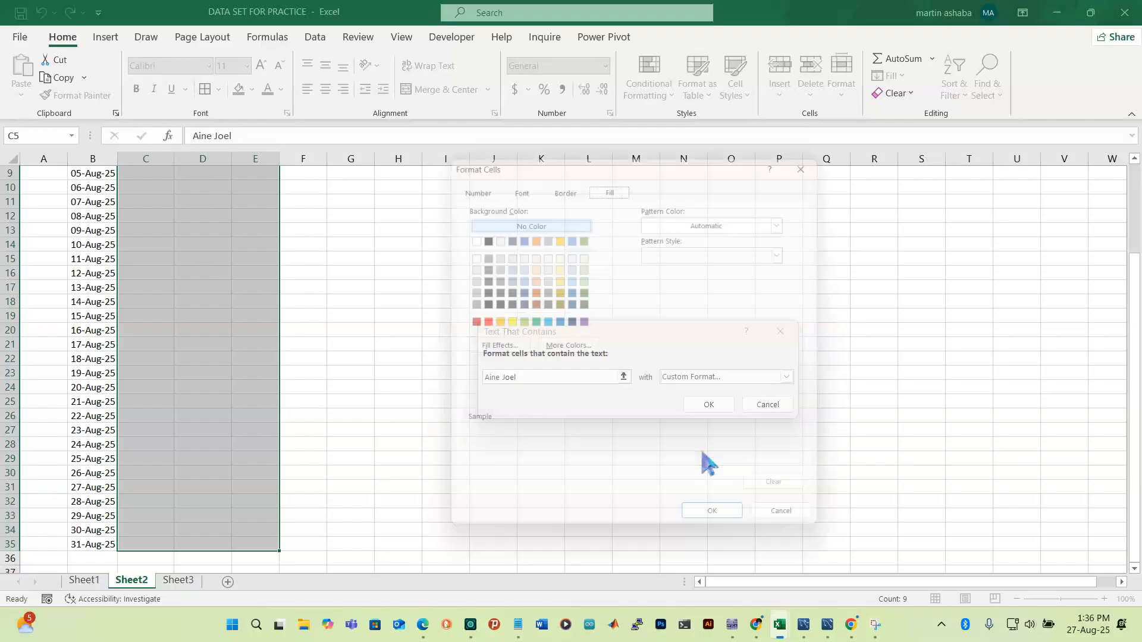
pyautogui.click(557, 321)
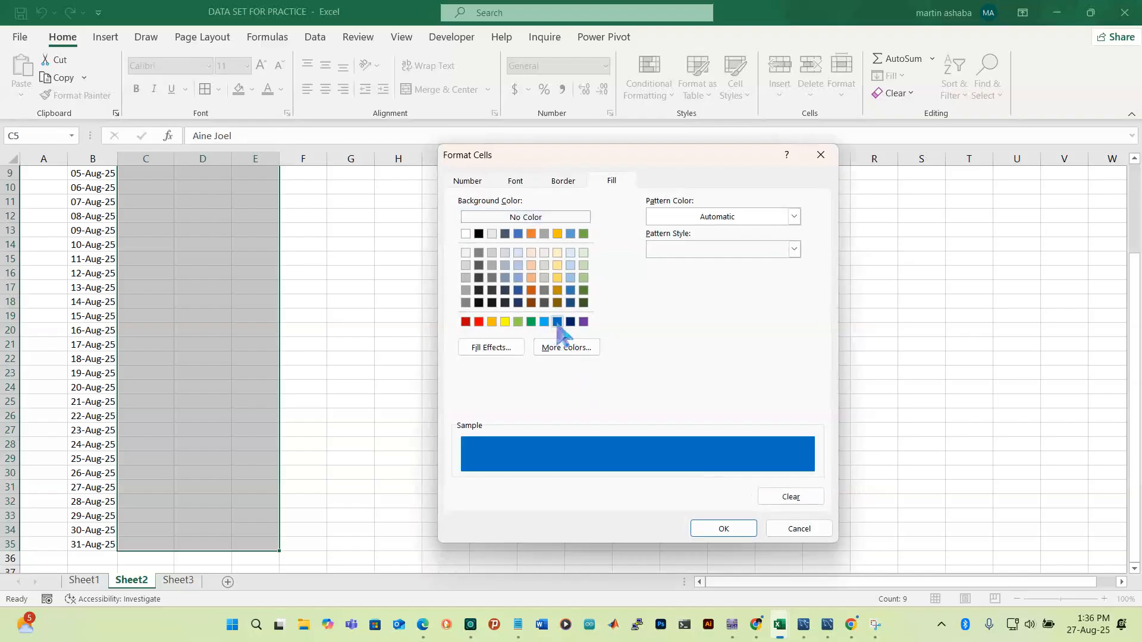
pyautogui.click(723, 529)
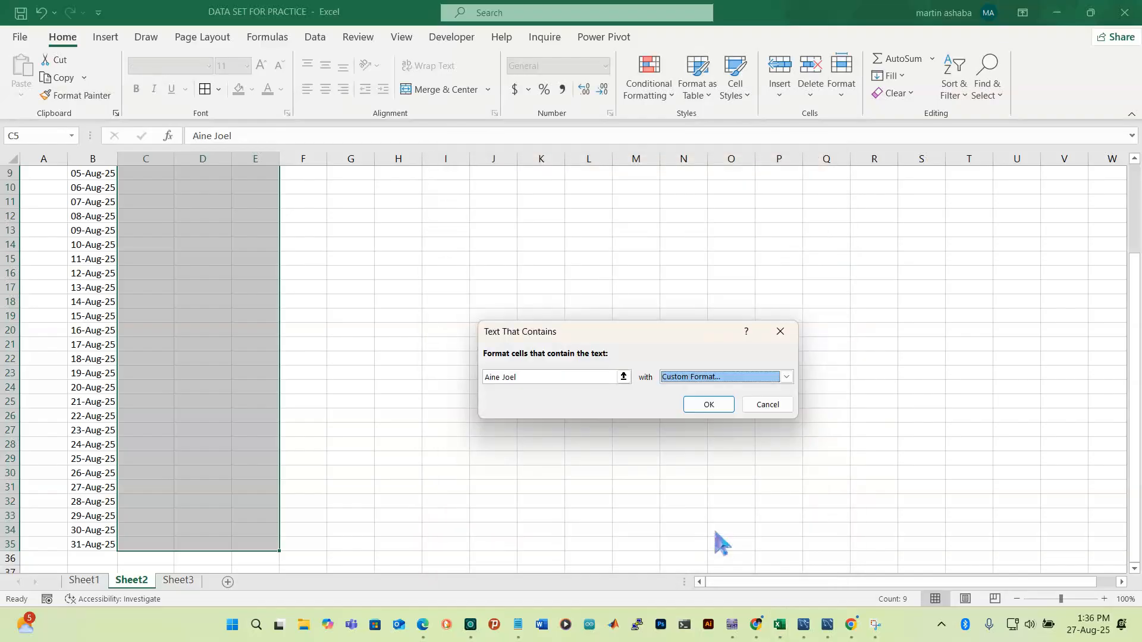
pyautogui.click(716, 403)
pyautogui.scroll(3, 489, 349)
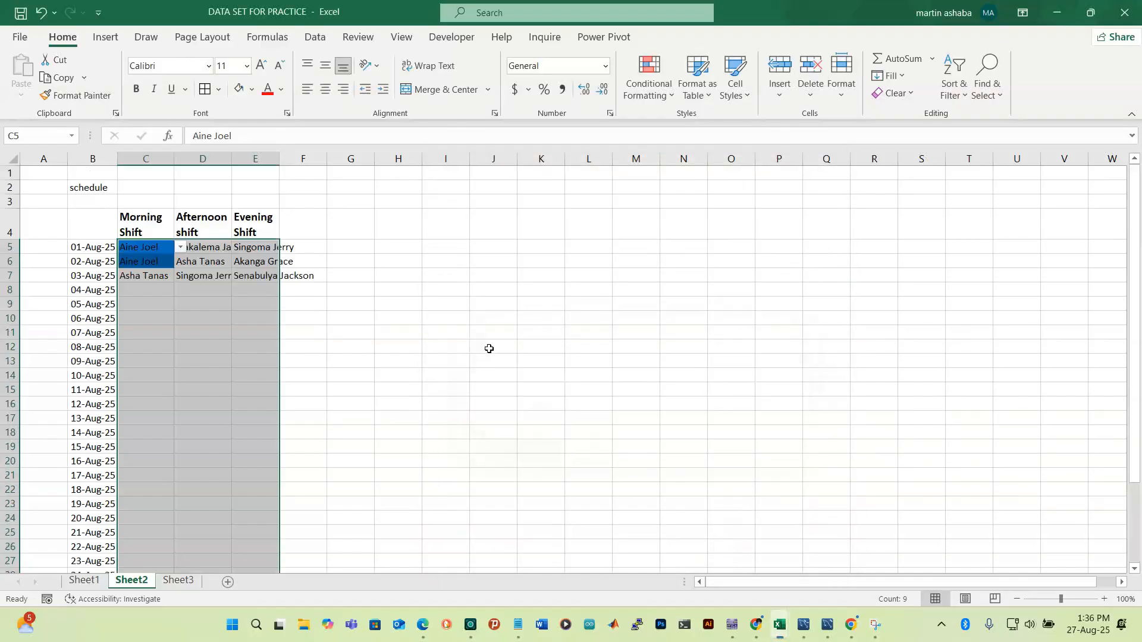
pyautogui.click(197, 305)
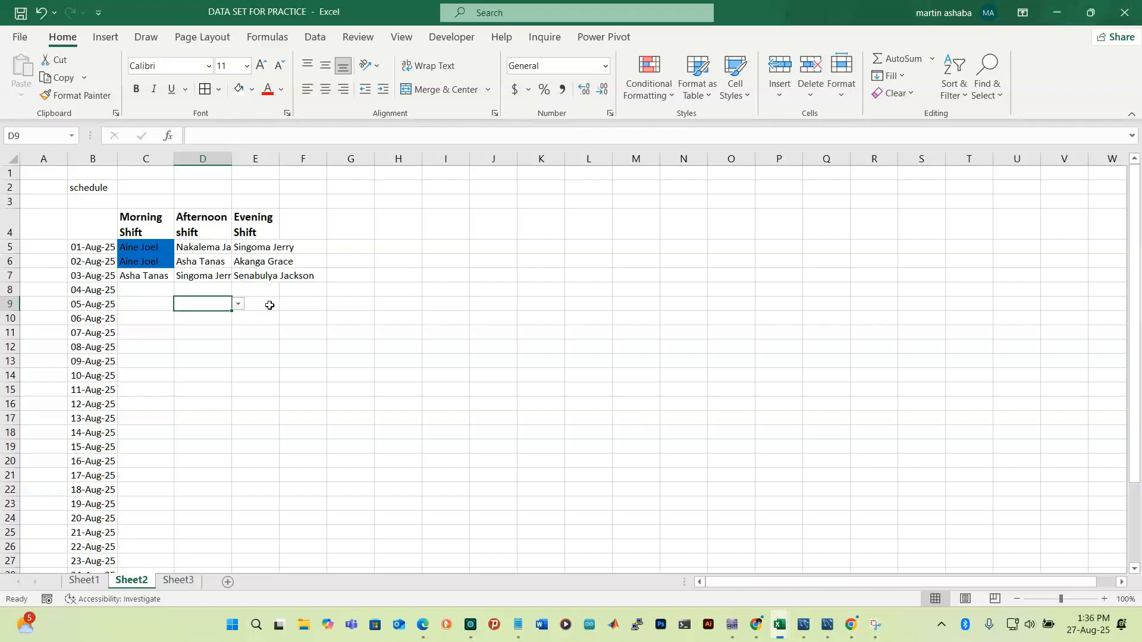
# Reselect the shift grid from C5 across the shift columns down to month's end
pyautogui.click(138, 248)
pyautogui.hotkey('shift', 'Right')
pyautogui.hotkey('shift', 'Right')
pyautogui.hotkey('shift', 'Right')
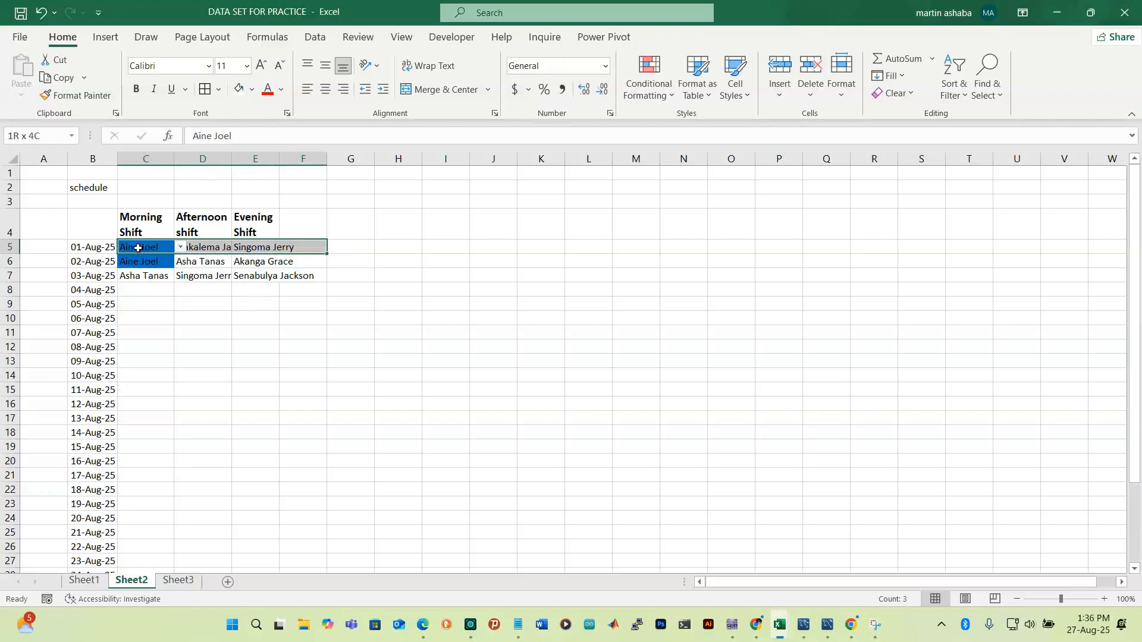
pyautogui.hotkey('shift', 'Left')
pyautogui.hotkey('shift', 'Right')
pyautogui.hotkey('shift', 'Down')
pyautogui.hotkey('shift', 'Down')
pyautogui.hotkey('shift', 'Down')
pyautogui.hotkey('shift', 'Down')
pyautogui.hotkey('shift', 'Down')
pyautogui.hotkey('shift', 'Down')
pyautogui.hotkey('shift', 'Down')
pyautogui.hotkey('shift', 'Down')
pyautogui.hotkey('shift', 'Down')
pyautogui.hotkey('shift', 'Down')
pyautogui.hotkey('shift', 'Down')
pyautogui.hotkey('shift', 'Down')
pyautogui.hotkey('shift', 'Down')
pyautogui.hotkey('shift', 'Down')
pyautogui.hotkey('shift', 'Down')
pyautogui.hotkey('shift', 'Down')
pyautogui.hotkey('shift', 'Down')
pyautogui.hotkey('shift', 'Down')
pyautogui.hotkey('shift', 'Down')
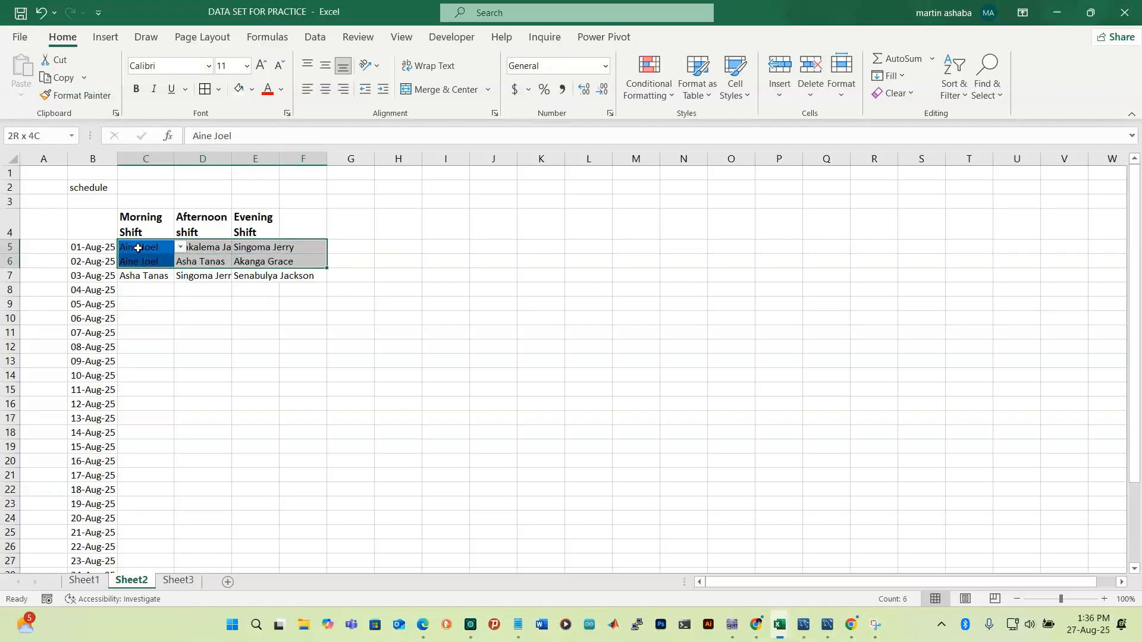
pyautogui.hotkey('shift', 'Down')
pyautogui.hotkey('shift', 'Down')
pyautogui.hotkey('shift', 'Down')
pyautogui.hotkey('shift', 'Down')
pyautogui.hotkey('shift', 'Down')
pyautogui.hotkey('shift', 'Down')
pyautogui.hotkey('shift', 'Down')
pyautogui.hotkey('shift', 'Down')
pyautogui.hotkey('shift', 'Down')
pyautogui.hotkey('shift', 'Down')
pyautogui.hotkey('shift', 'Down')
pyautogui.hotkey('shift', 'Down')
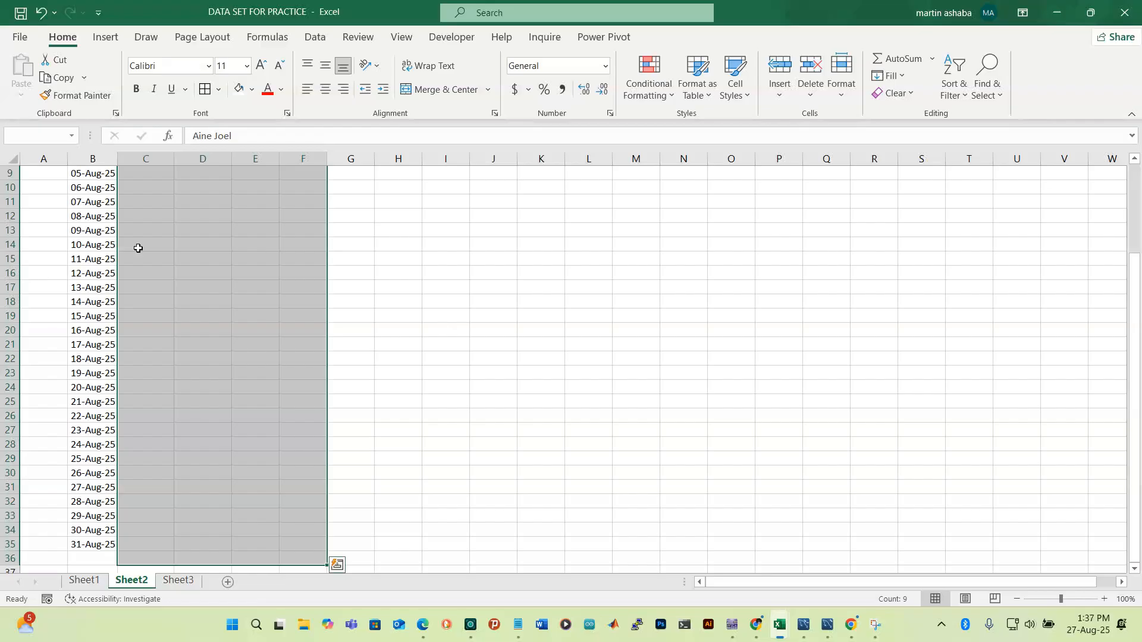
pyautogui.hotkey('shift', 'Down')
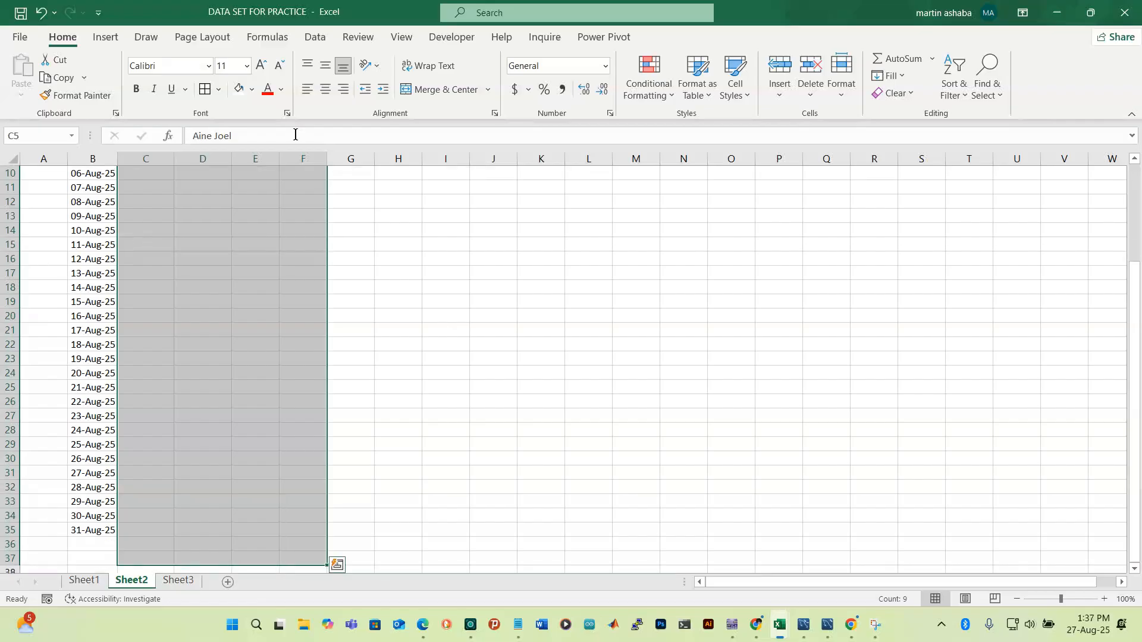
# Add a Text That Contains rule referencing the worker name in Sheet3 cell B9
pyautogui.click(664, 94)
pyautogui.moveTo(682, 139)
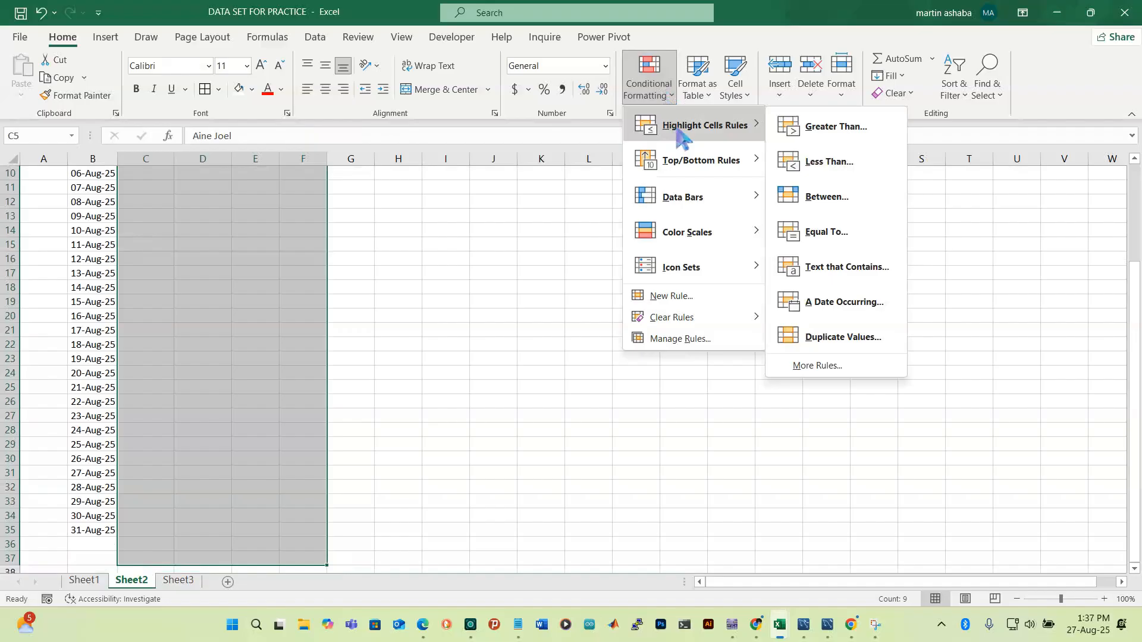
pyautogui.click(833, 266)
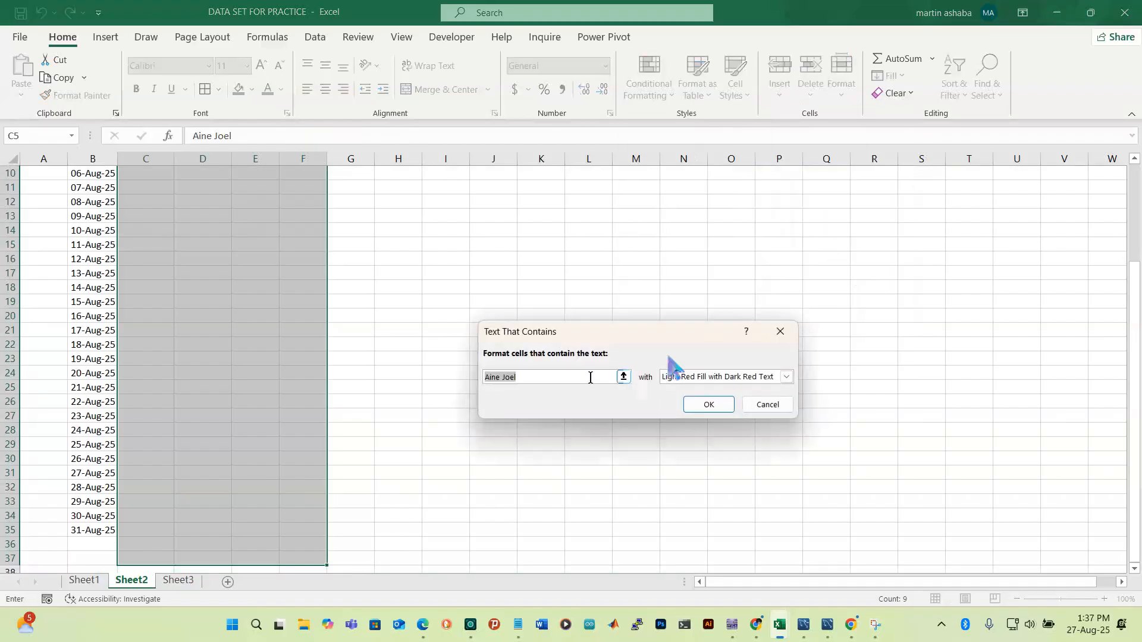
pyautogui.click(176, 580)
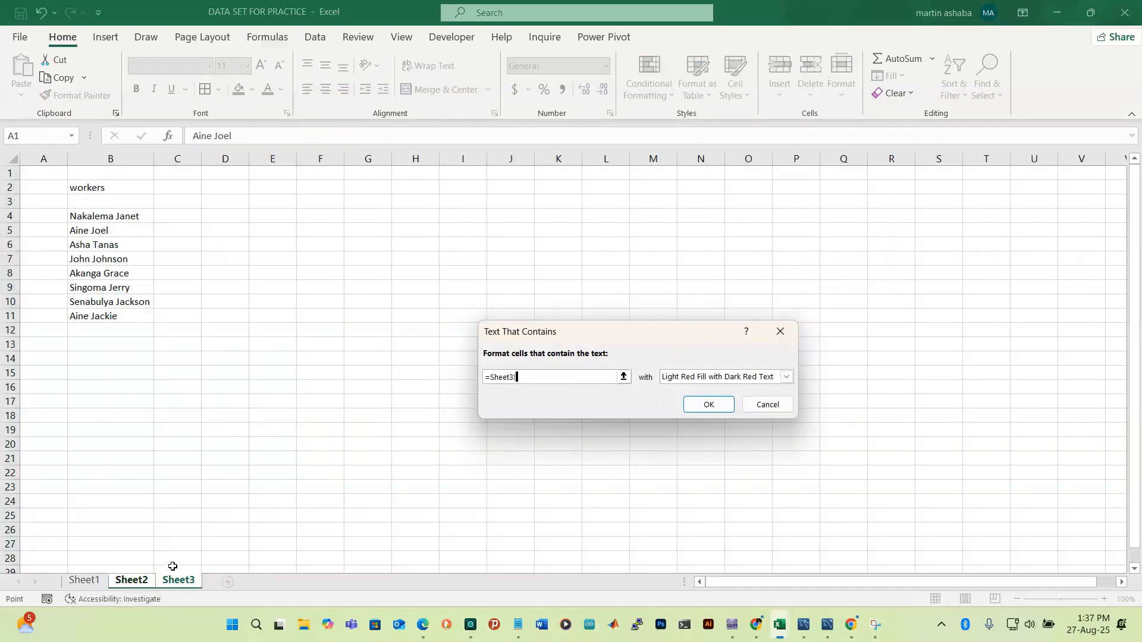
pyautogui.click(105, 289)
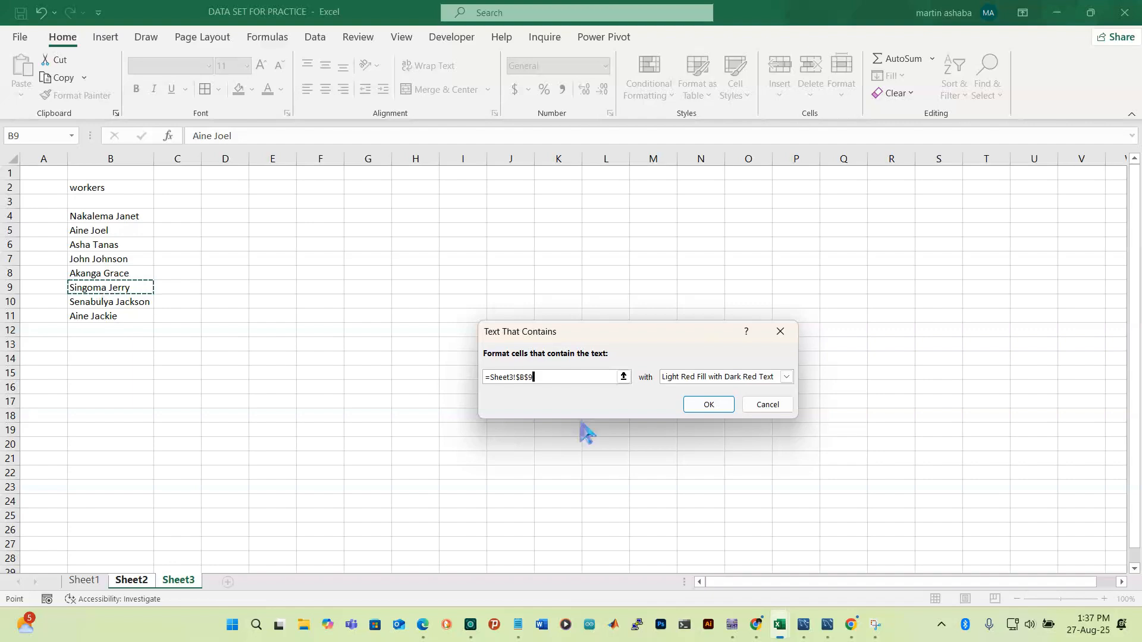
pyautogui.click(707, 404)
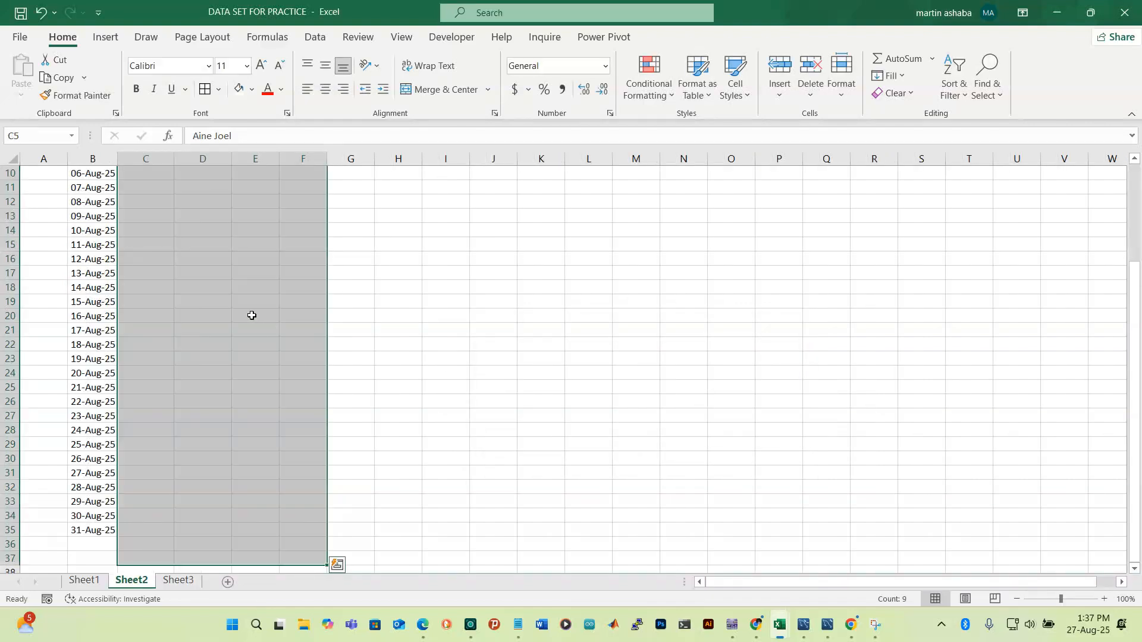
# Add a Text That Contains rule for Sheet3!B10's name with a custom green fill
pyautogui.click(670, 93)
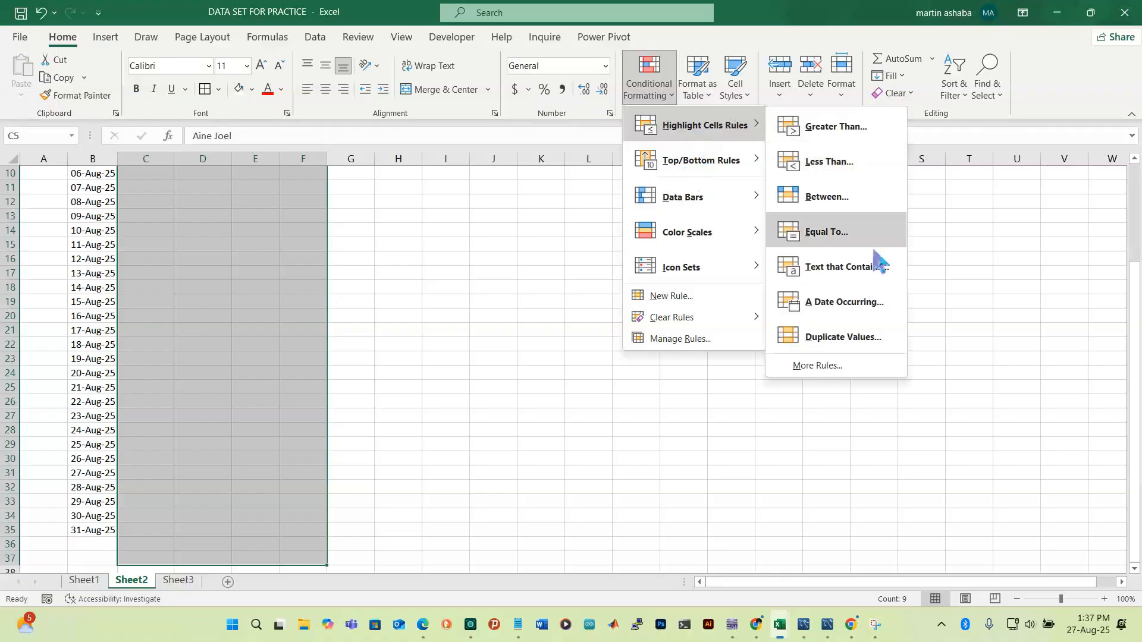
pyautogui.click(855, 279)
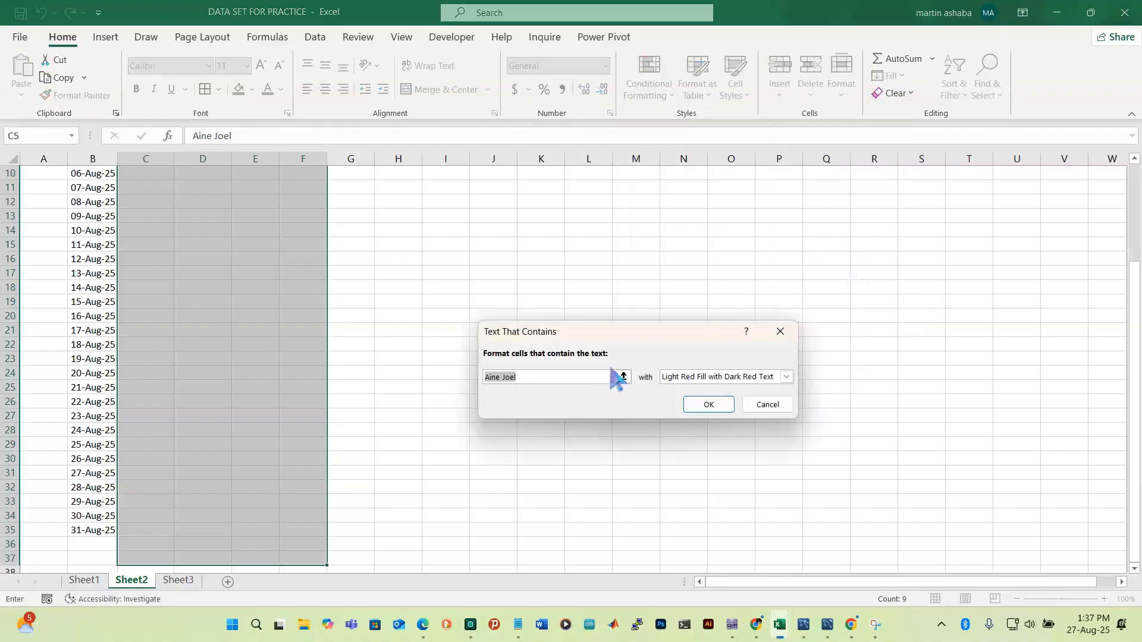
pyautogui.click(178, 582)
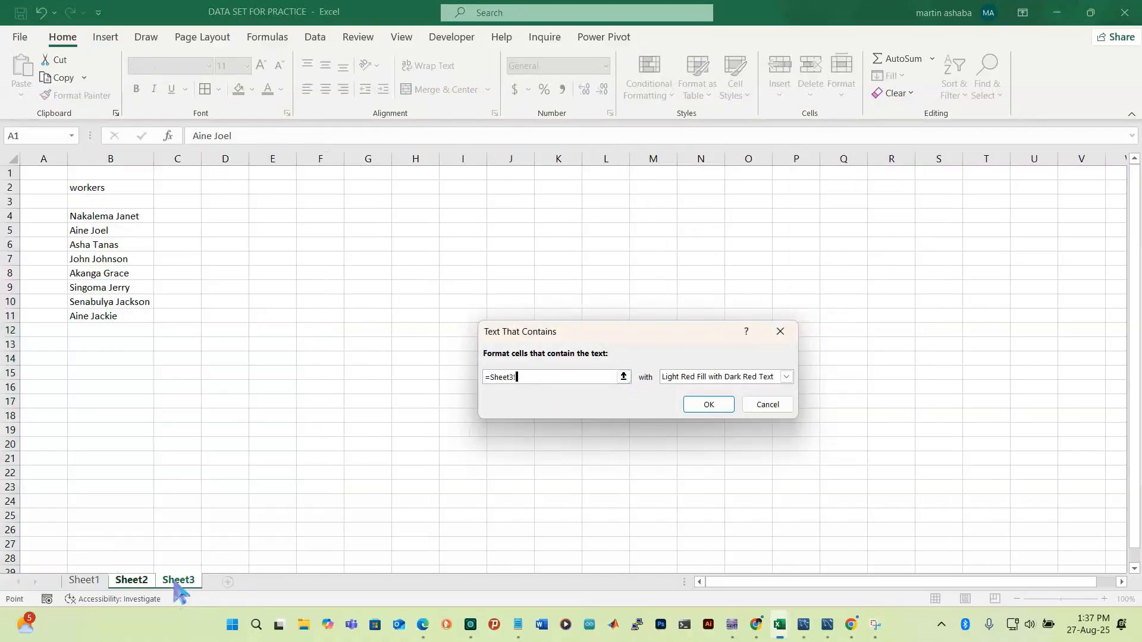
pyautogui.click(98, 307)
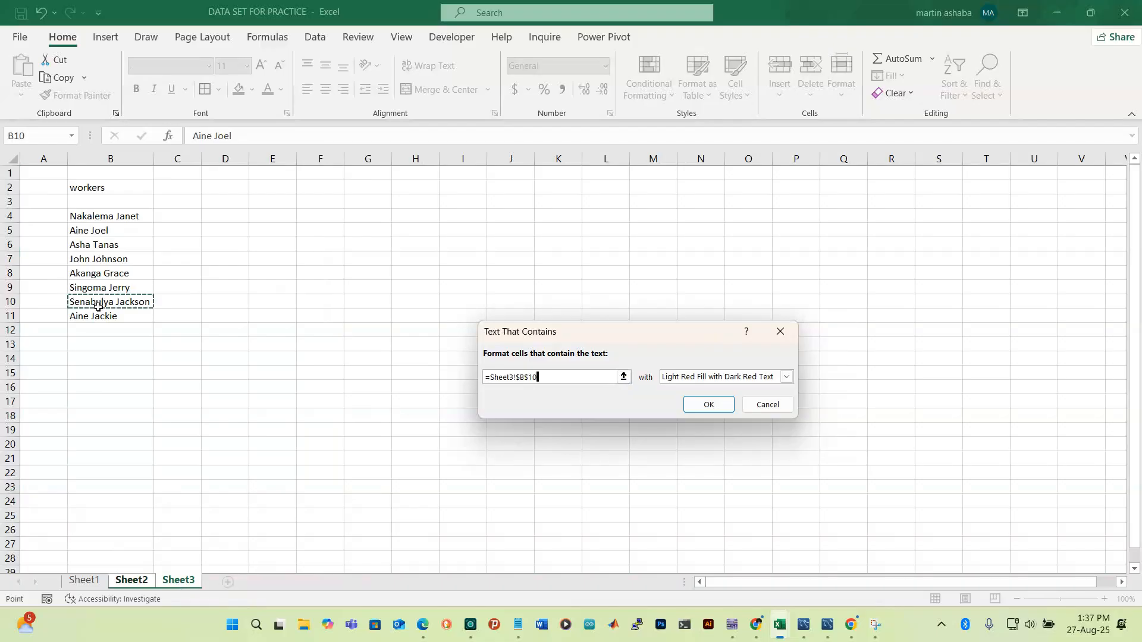
pyautogui.click(786, 377)
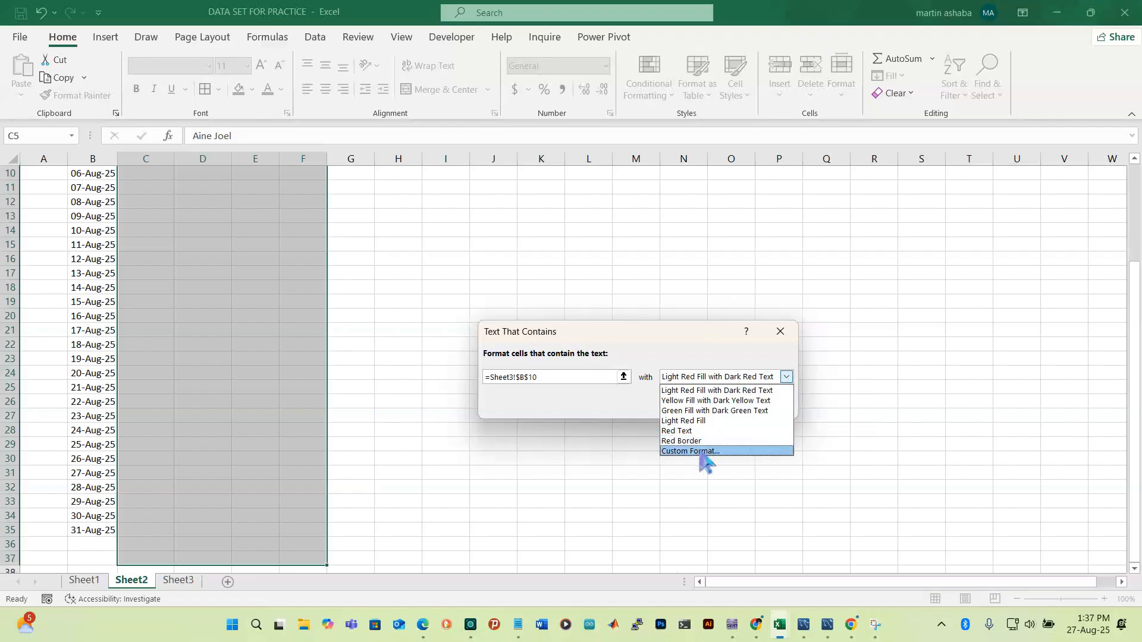
pyautogui.click(705, 452)
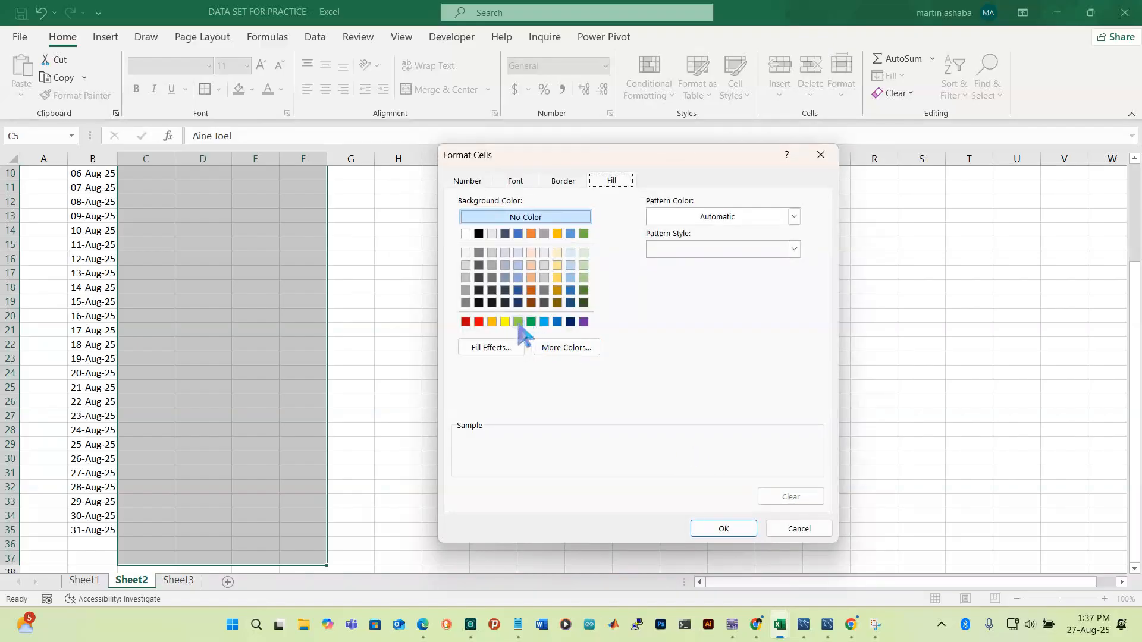
pyautogui.click(518, 322)
pyautogui.click(725, 529)
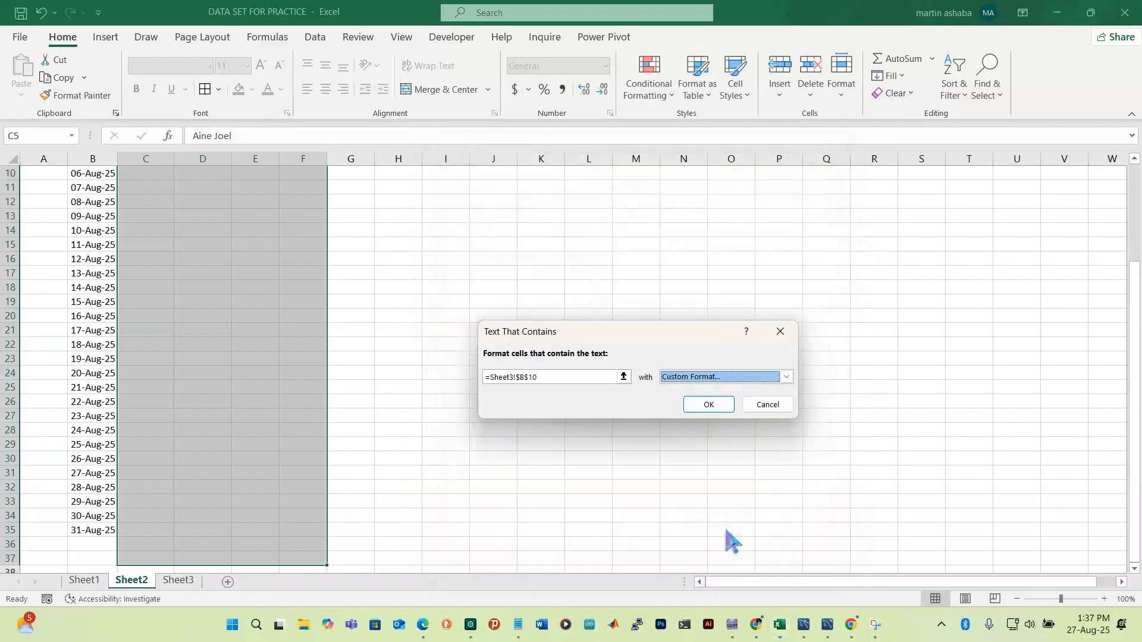
pyautogui.click(709, 406)
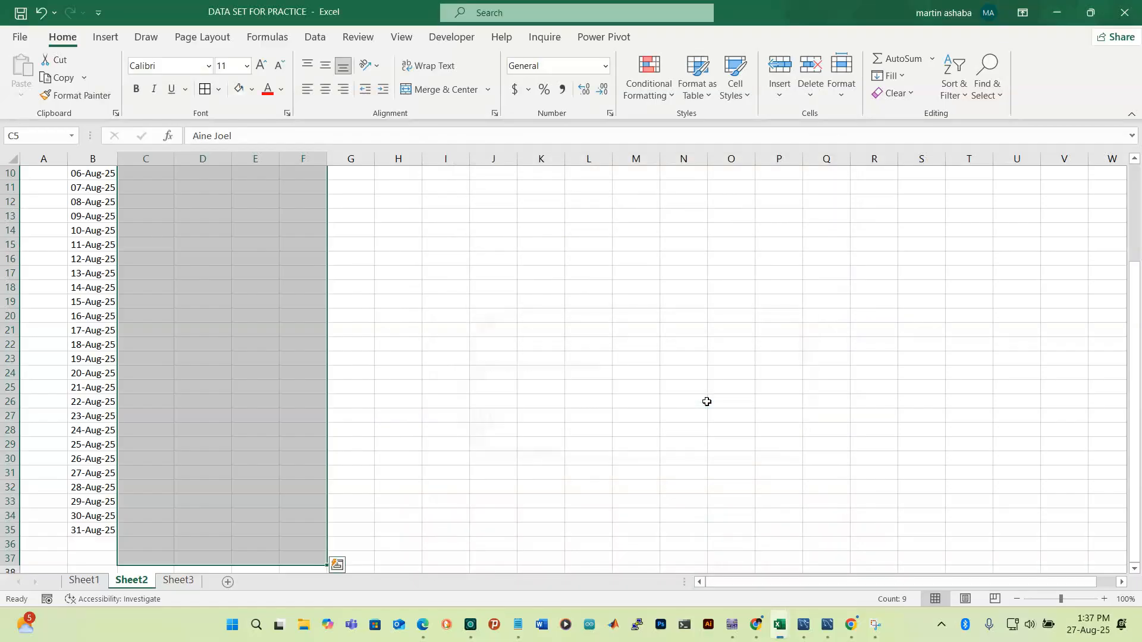
# Start a Text That Contains rule with a custom dark blue fill
pyautogui.click(671, 95)
pyautogui.moveTo(707, 132)
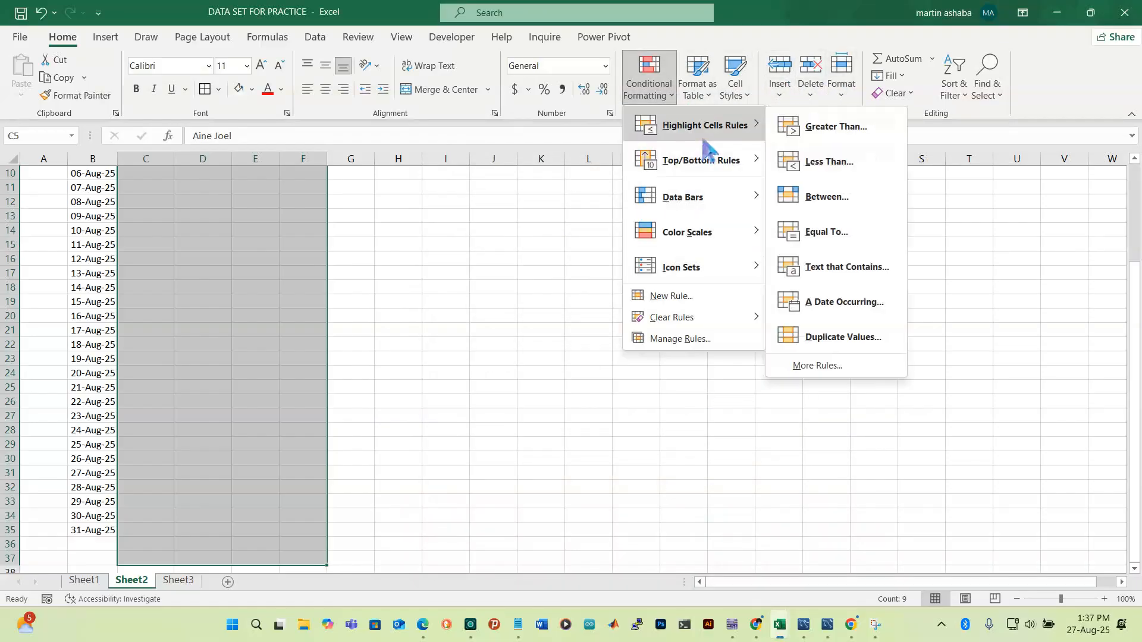
pyautogui.click(887, 266)
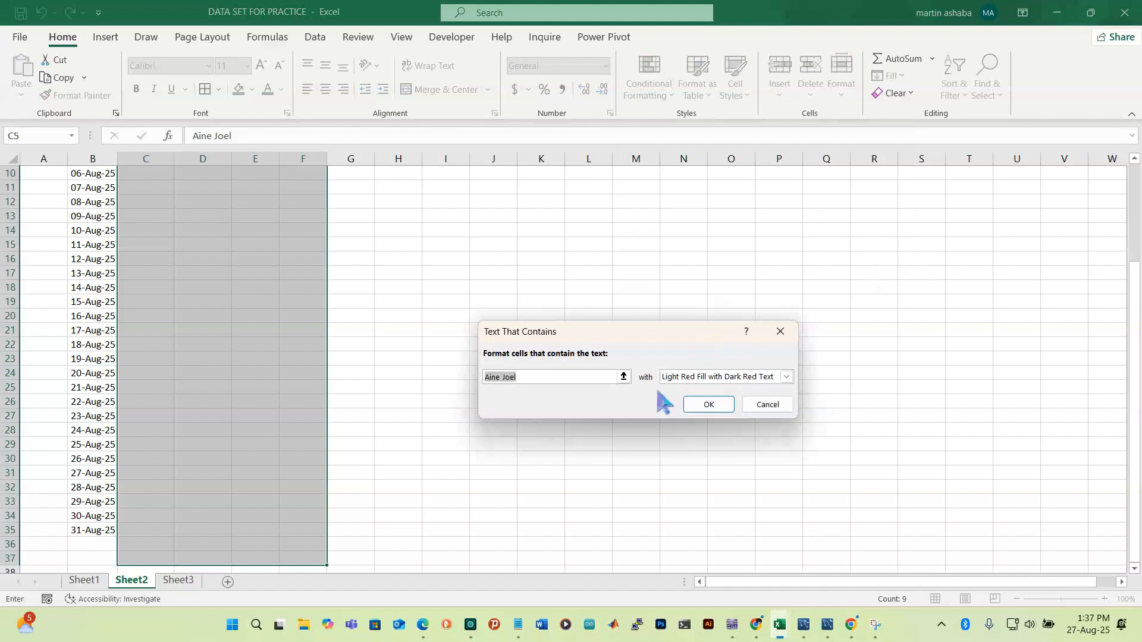
pyautogui.click(787, 376)
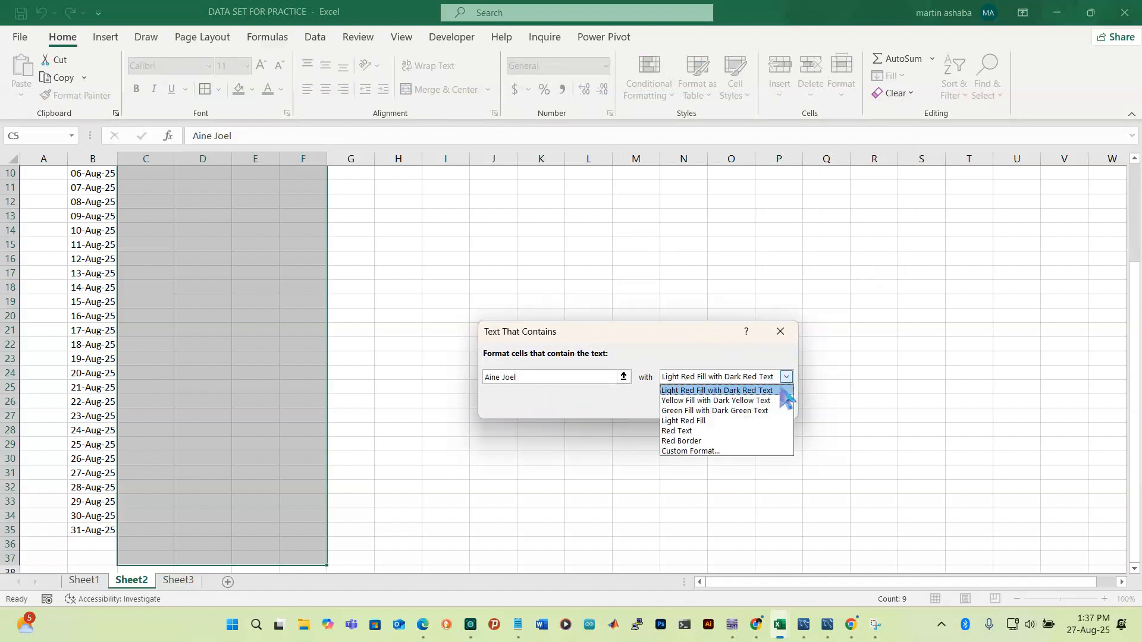
pyautogui.click(693, 453)
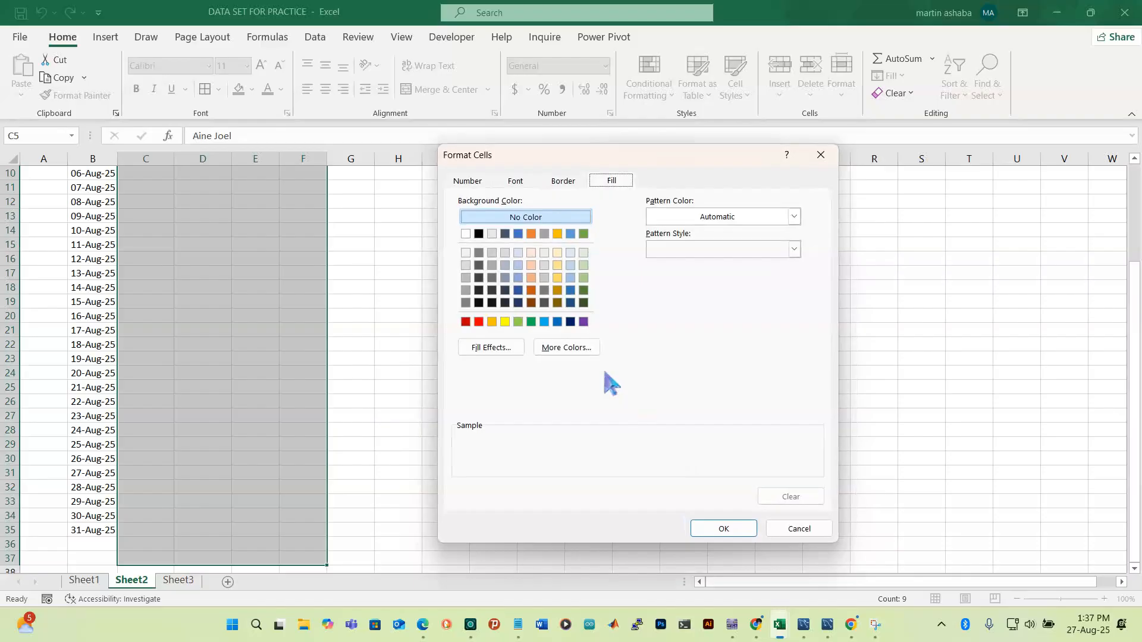
pyautogui.click(571, 303)
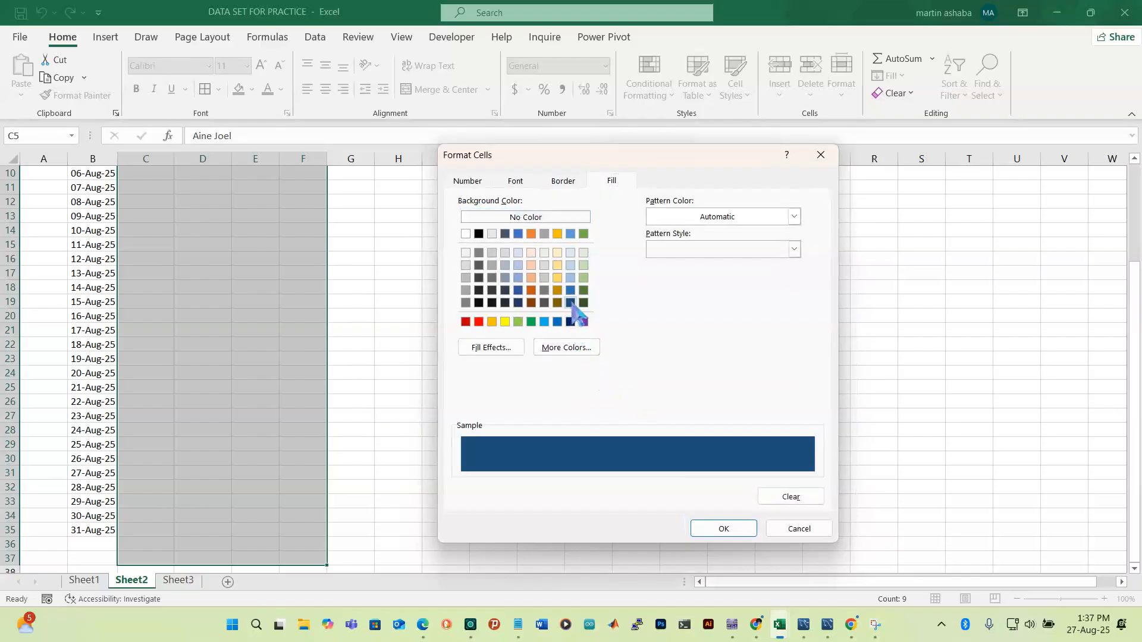
pyautogui.click(723, 529)
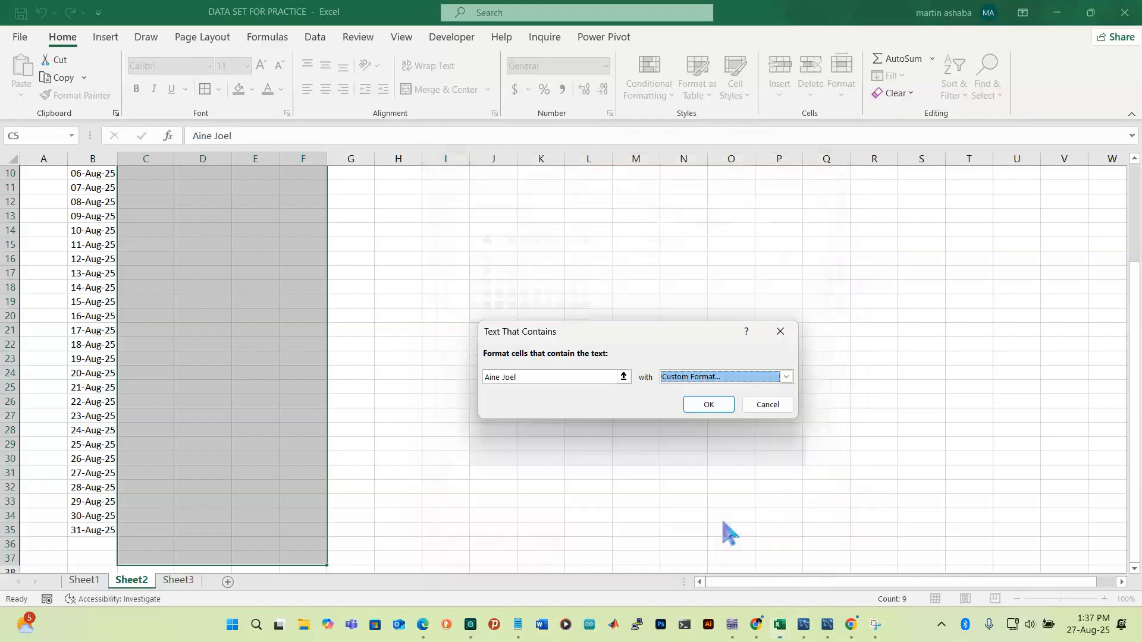
# Key the rule to Sheet3 cell B8, reapply the dark blue fill, and confirm it
pyautogui.click(545, 378)
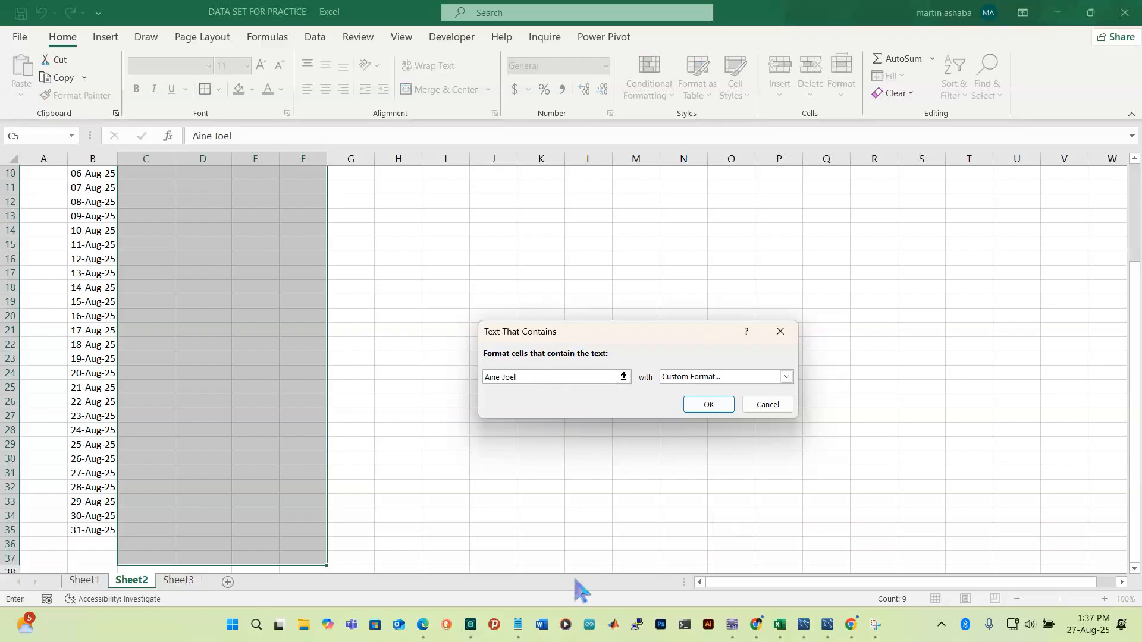
pyautogui.click(178, 580)
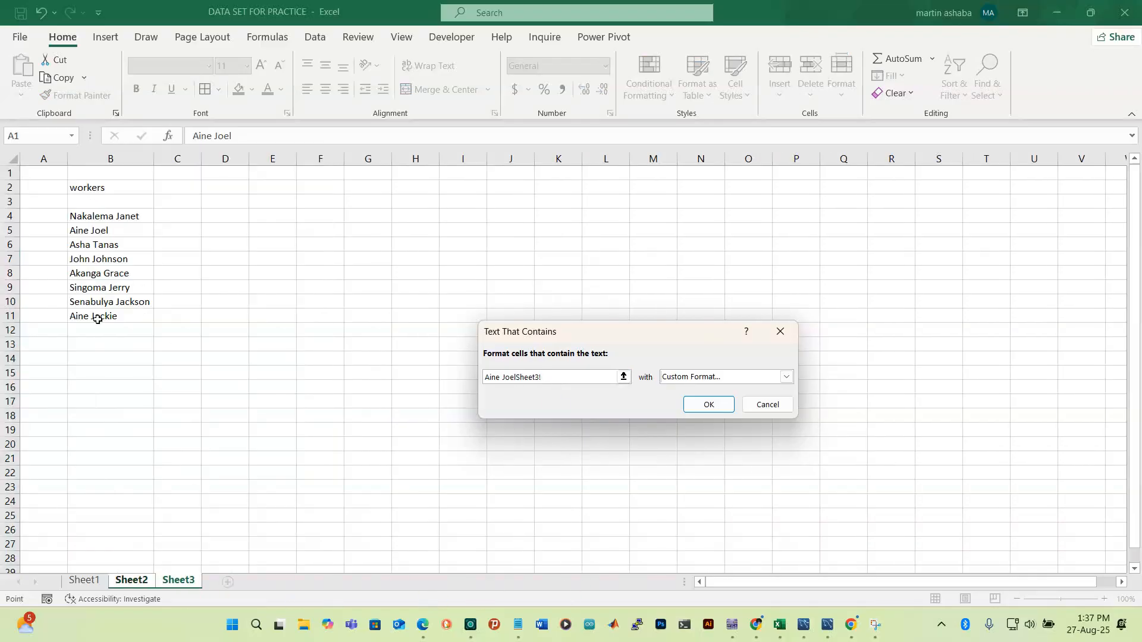
pyautogui.click(96, 278)
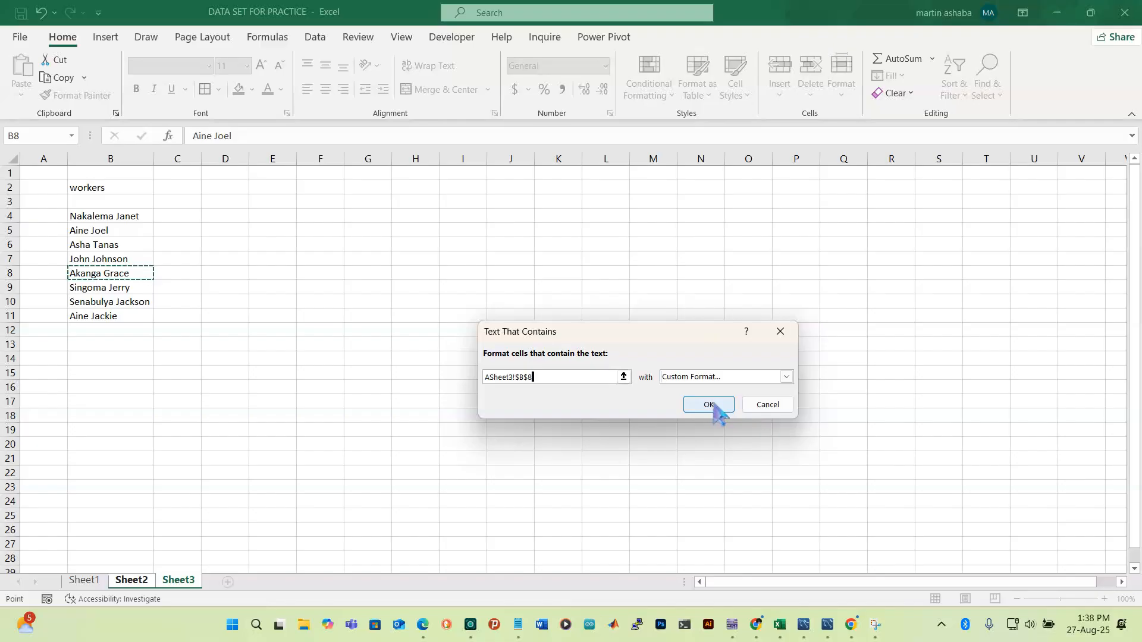
pyautogui.click(787, 377)
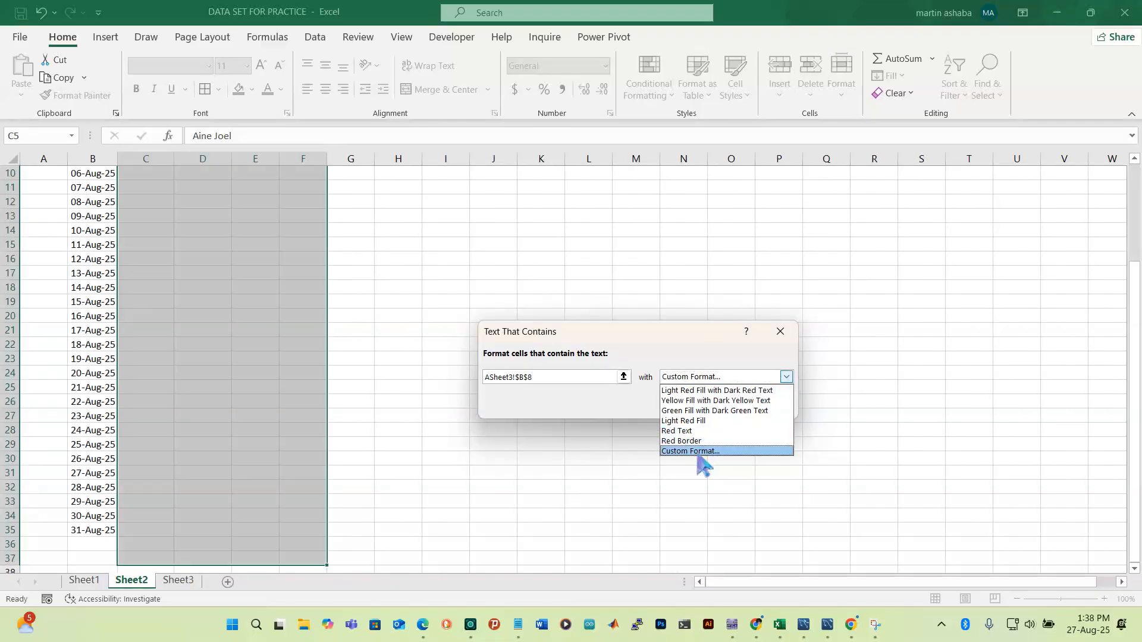
pyautogui.click(695, 451)
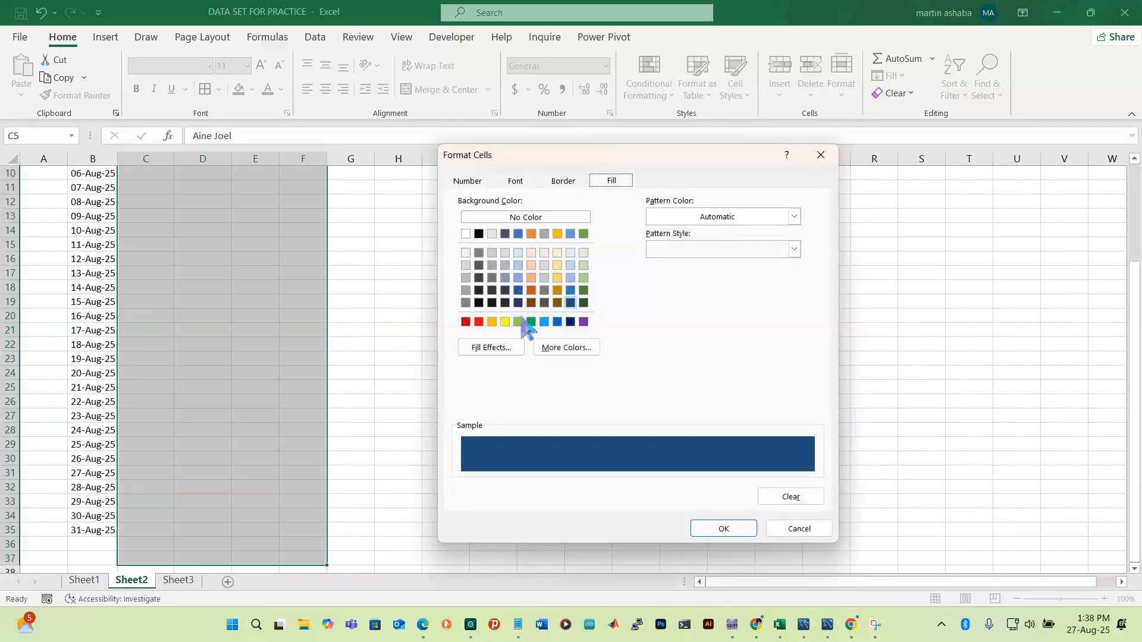
pyautogui.click(557, 323)
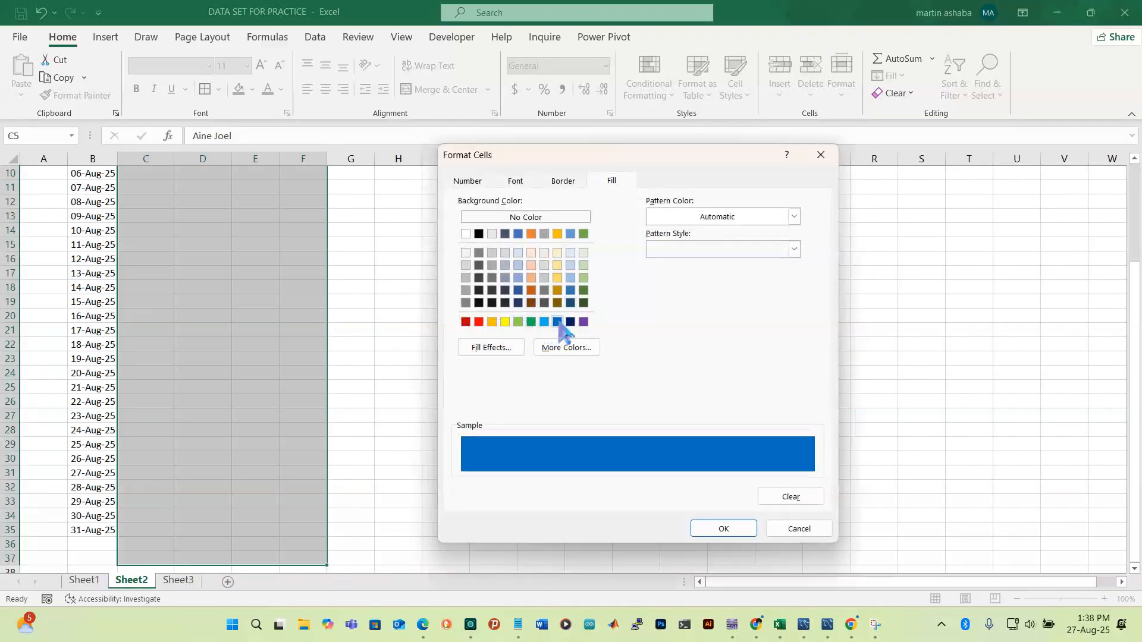
pyautogui.click(518, 291)
pyautogui.click(724, 529)
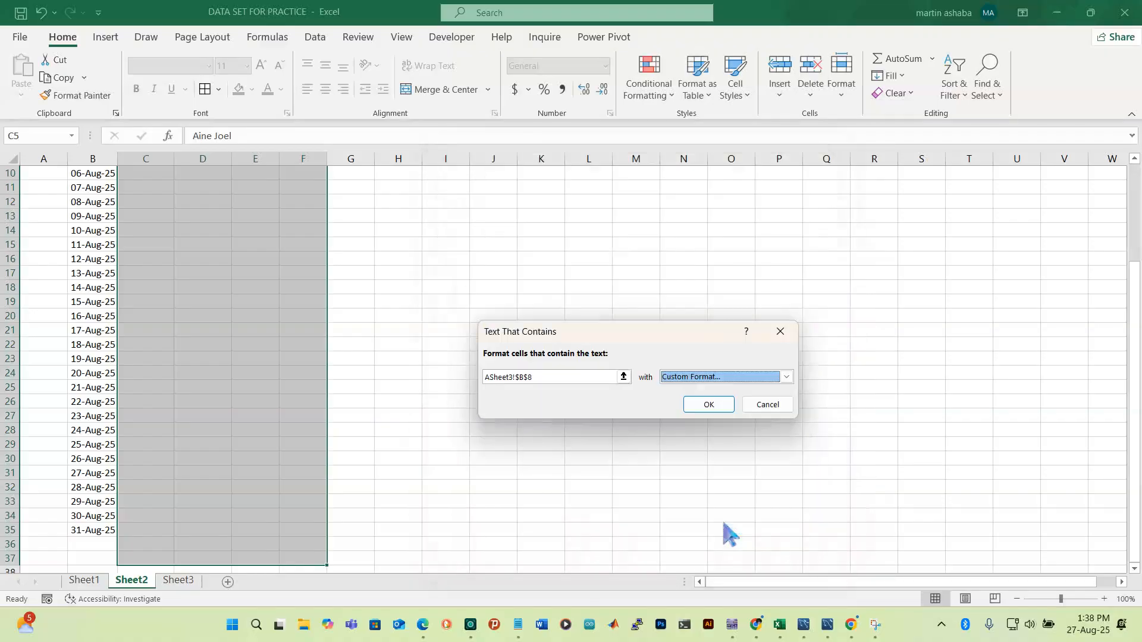
pyautogui.click(710, 405)
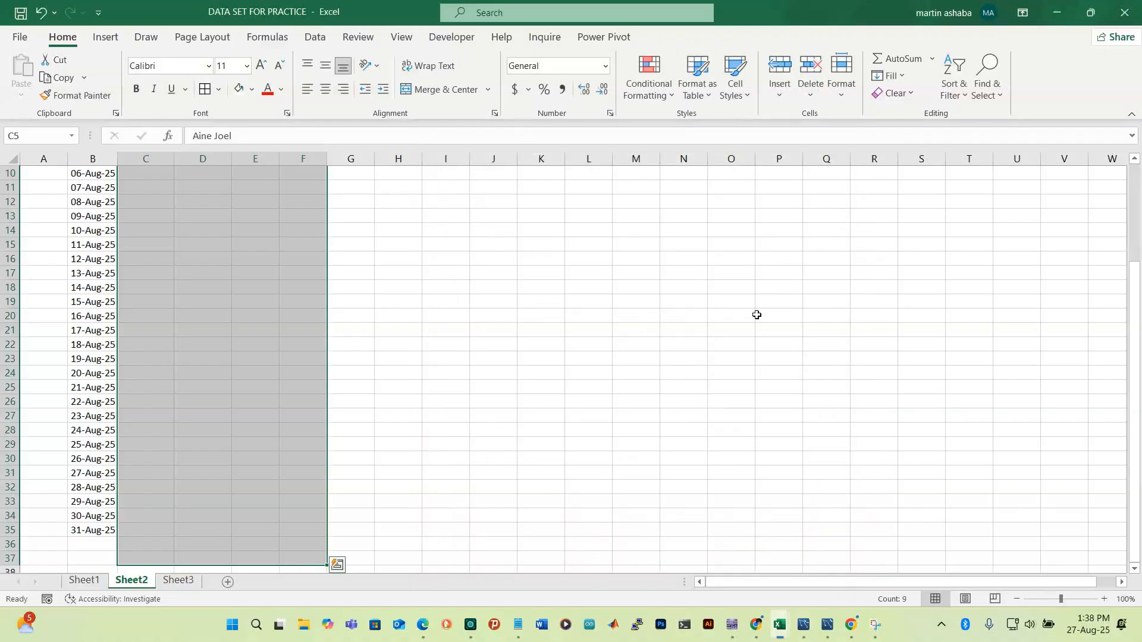
# Add a green-fill Text That Contains rule for the worker name in Sheet3 cell B6
pyautogui.click(663, 95)
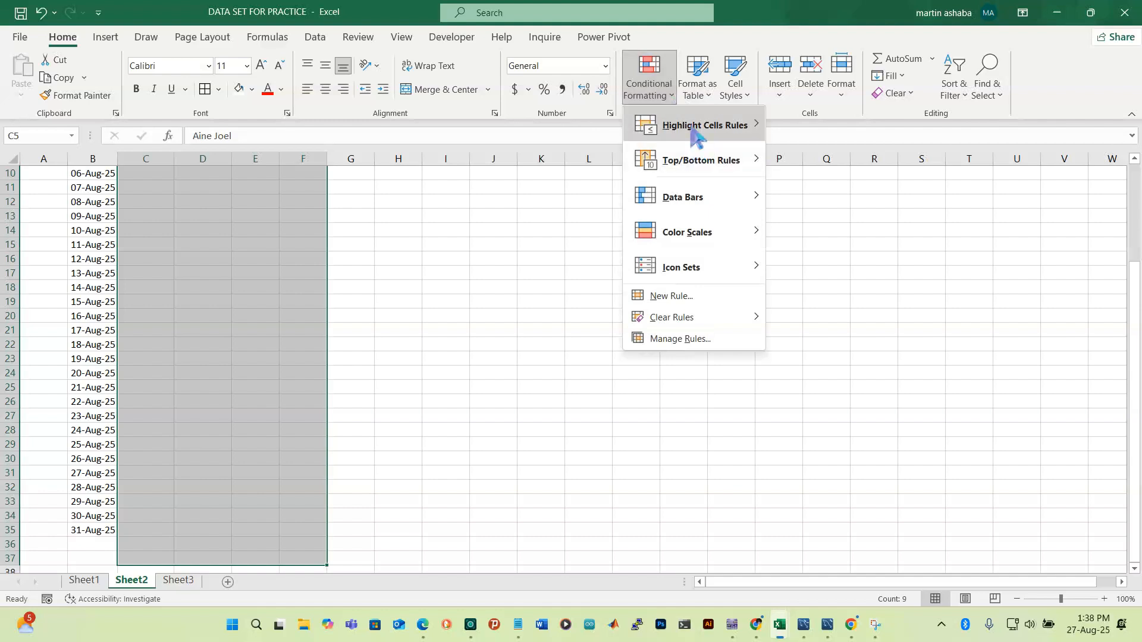
pyautogui.moveTo(702, 126)
pyautogui.click(851, 265)
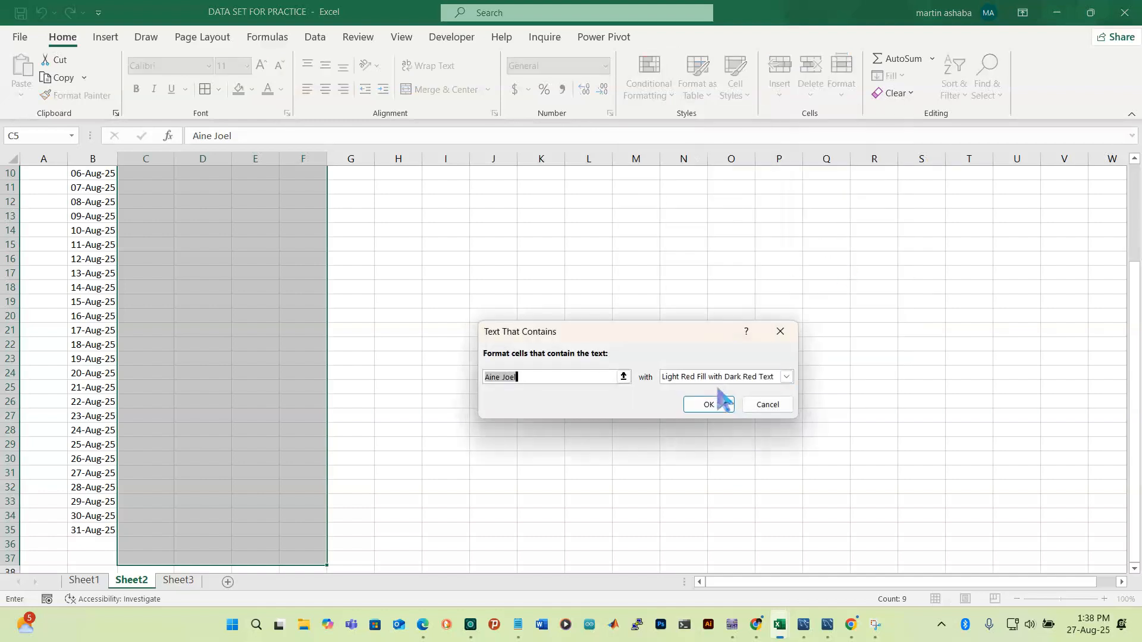
pyautogui.click(185, 581)
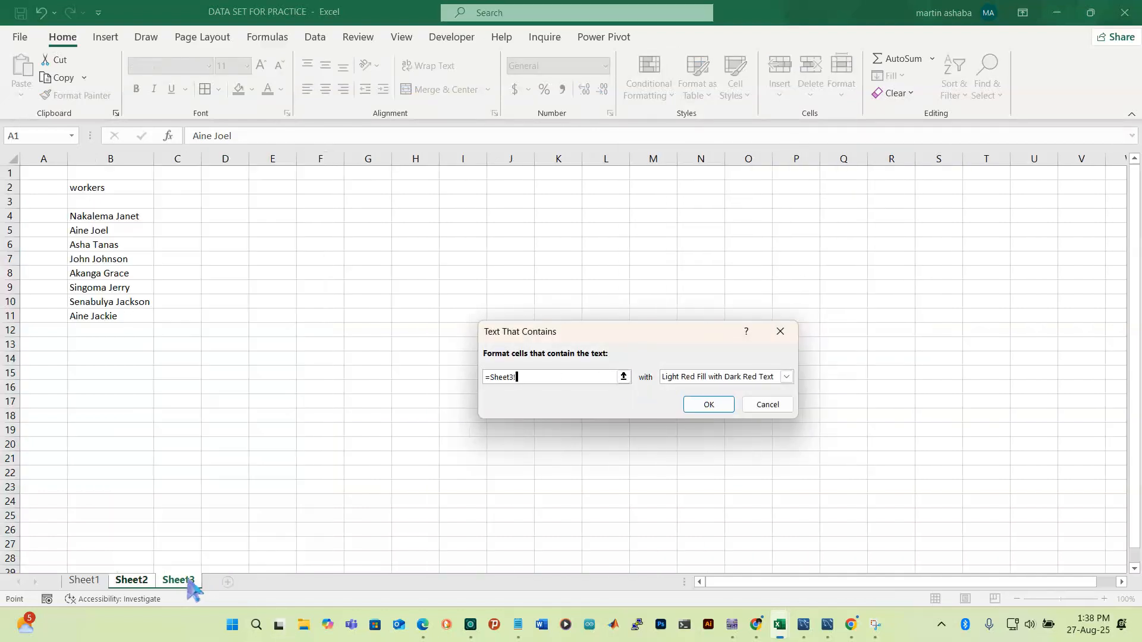
pyautogui.click(94, 248)
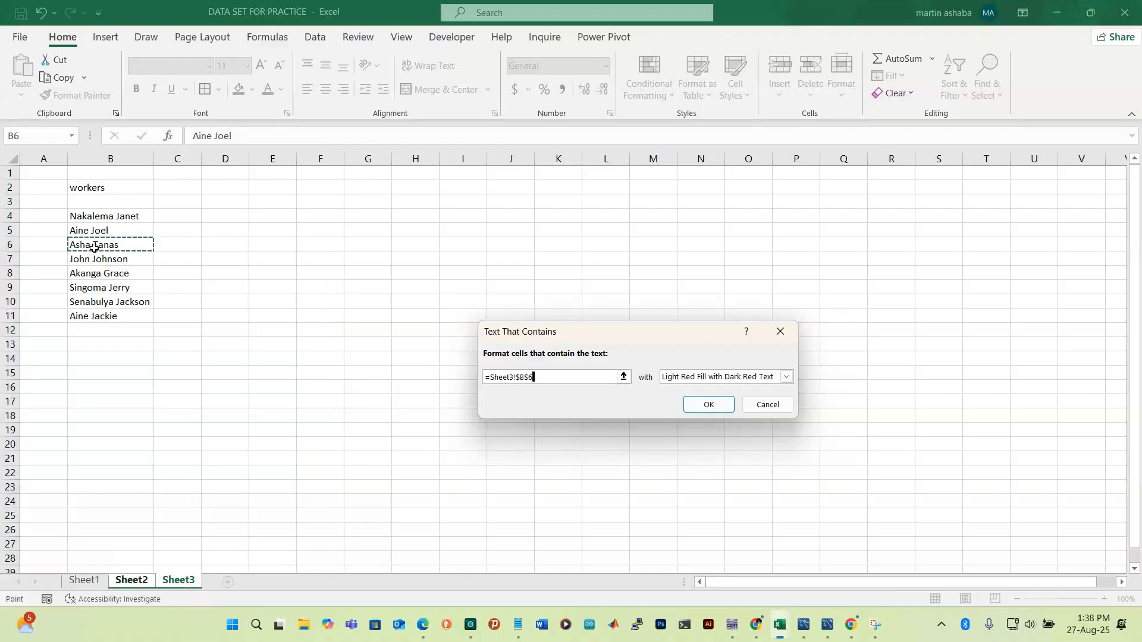
pyautogui.click(787, 377)
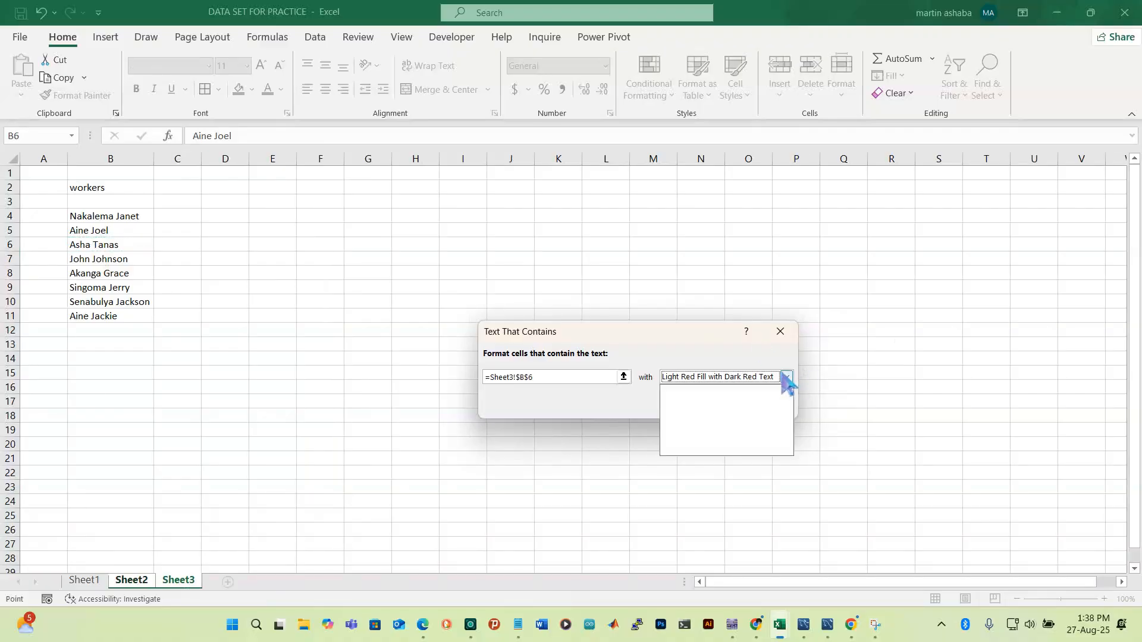
pyautogui.click(705, 451)
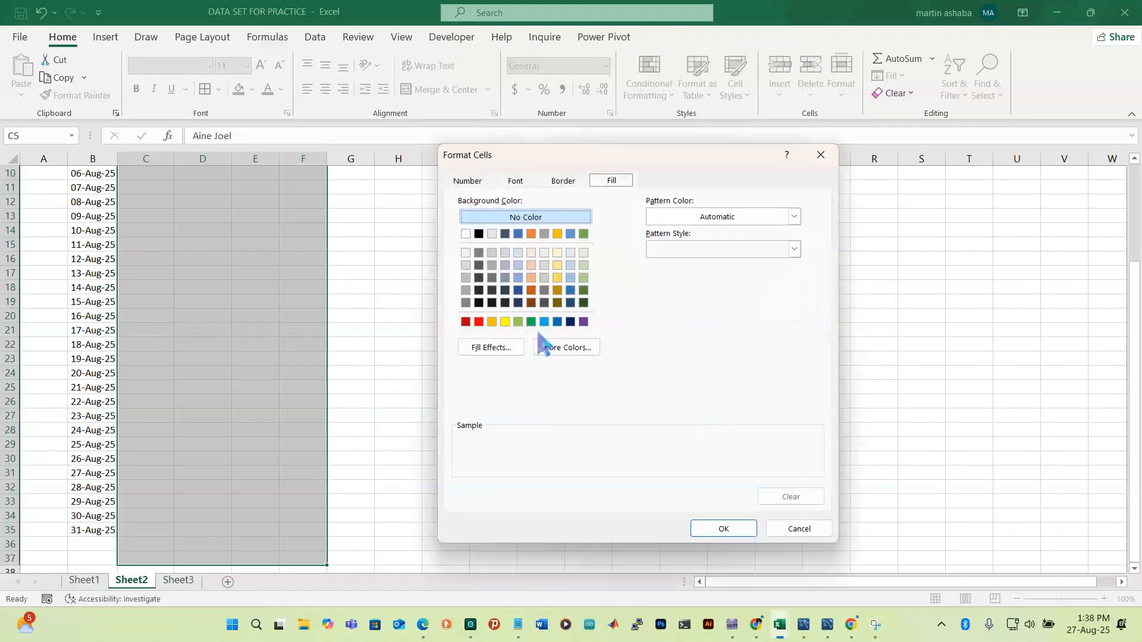
pyautogui.click(722, 529)
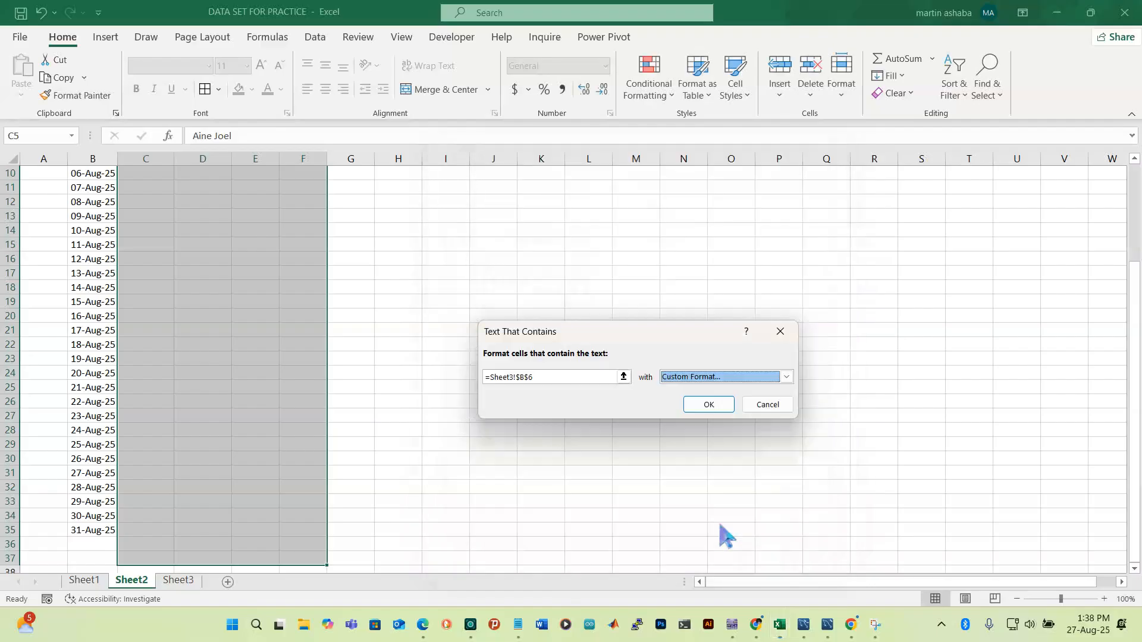
pyautogui.click(711, 409)
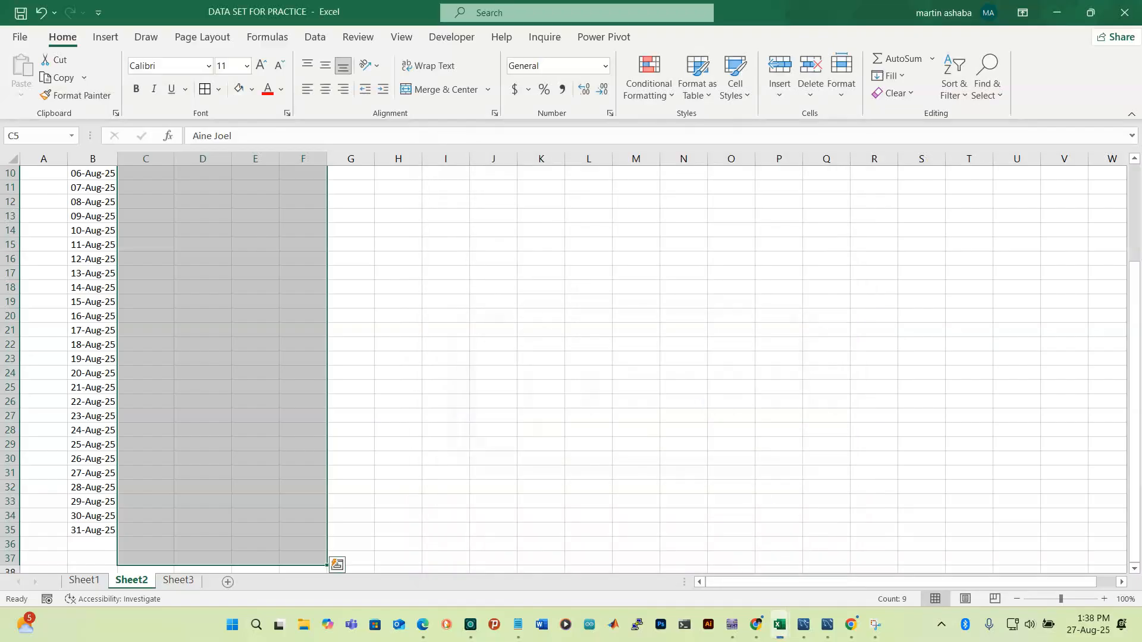
# Add an orange-fill Text That Contains rule keyed to Sheet3!$B$4
pyautogui.click(674, 101)
pyautogui.moveTo(694, 124)
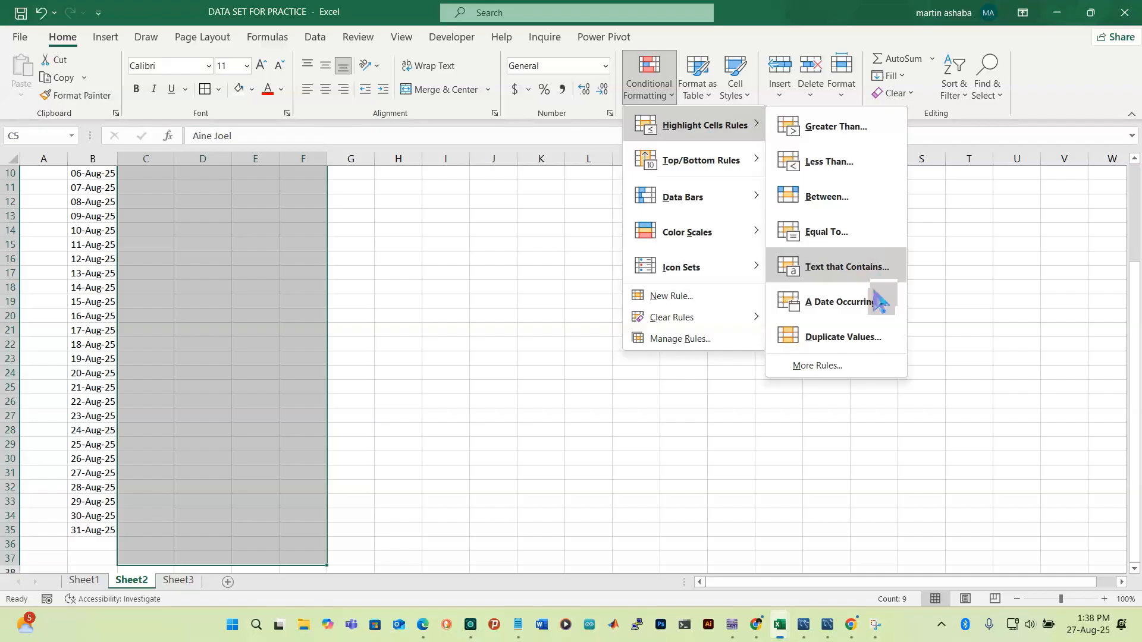
pyautogui.click(845, 275)
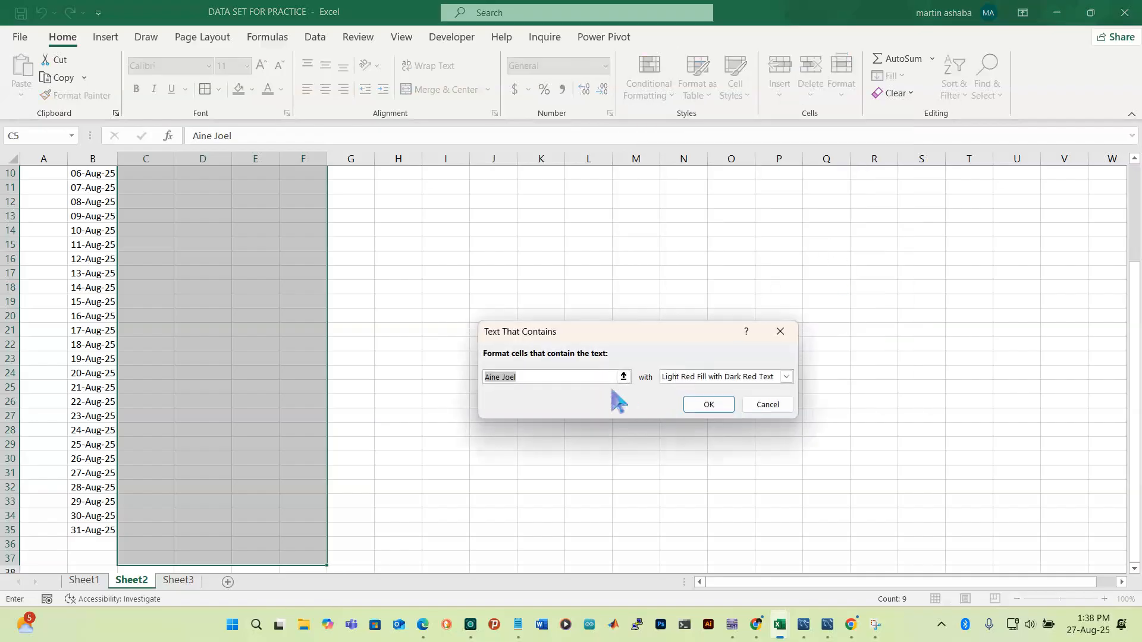
pyautogui.click(179, 580)
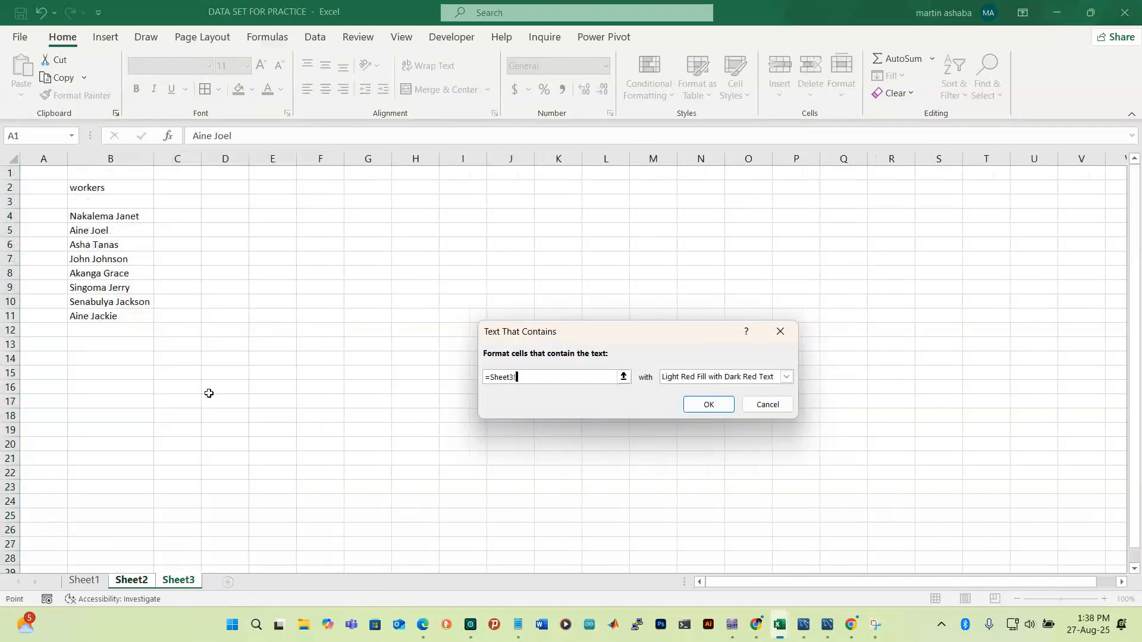
pyautogui.click(104, 217)
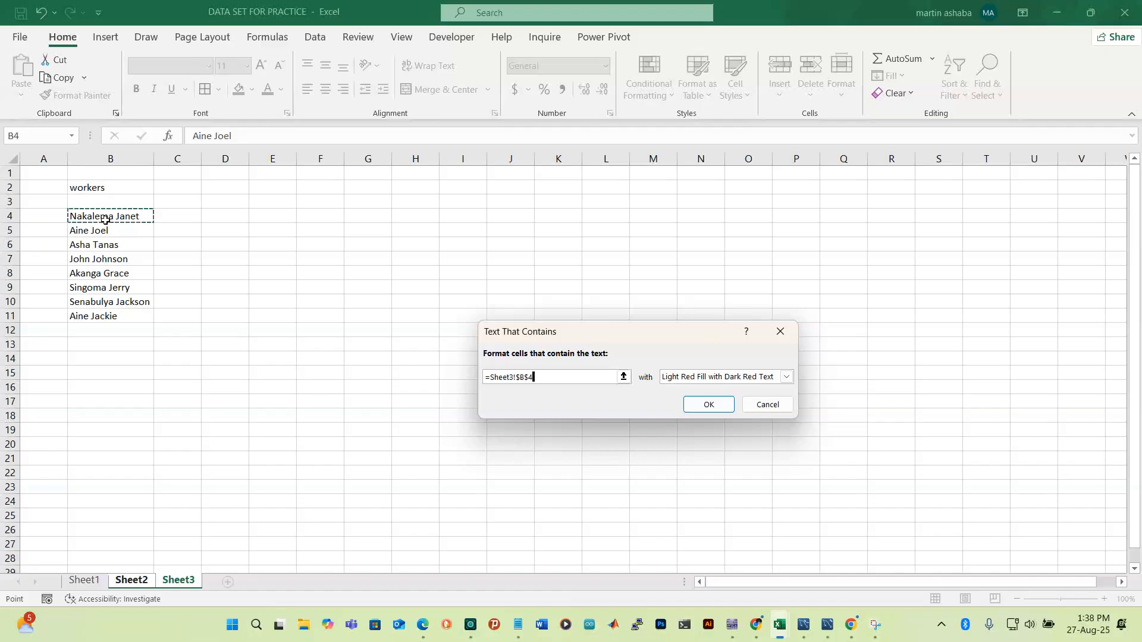
pyautogui.click(786, 377)
pyautogui.click(698, 452)
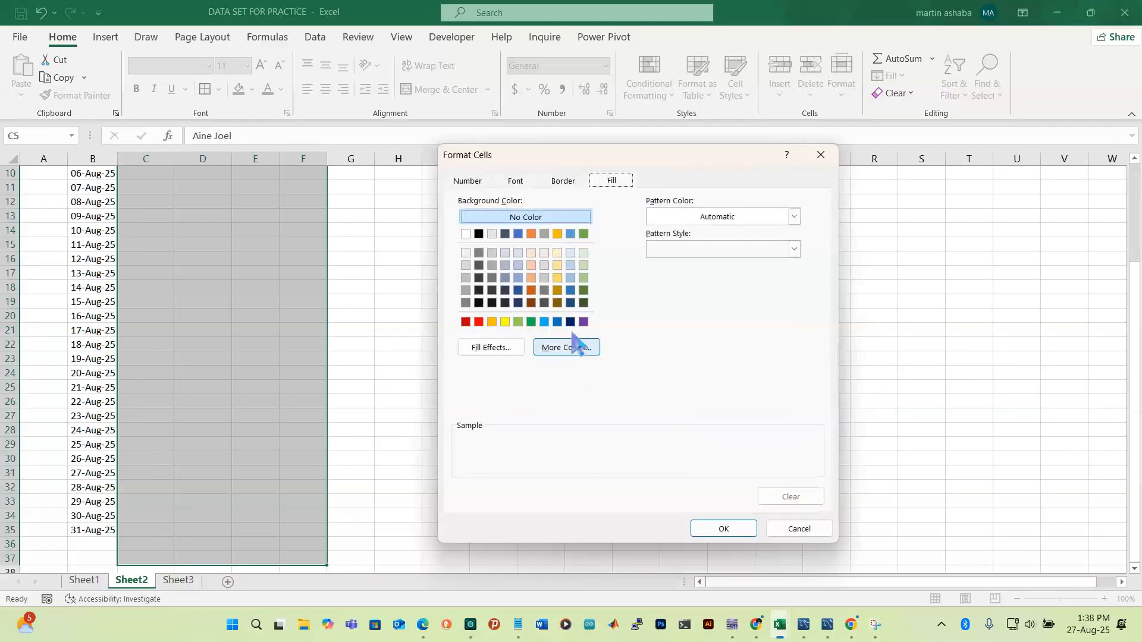
pyautogui.click(492, 322)
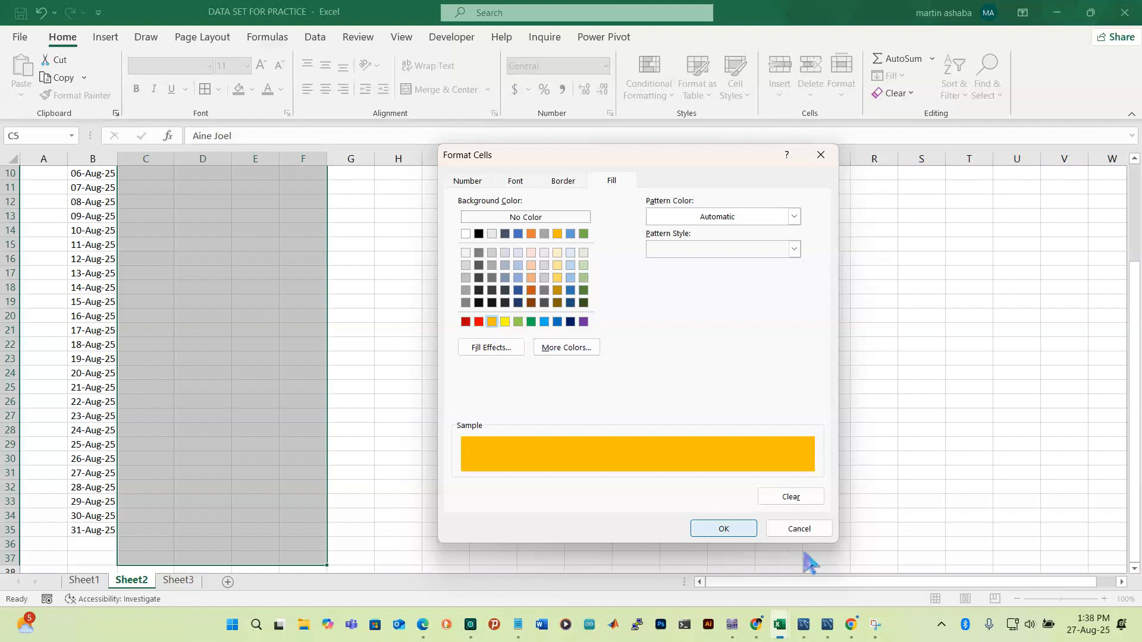
pyautogui.click(717, 529)
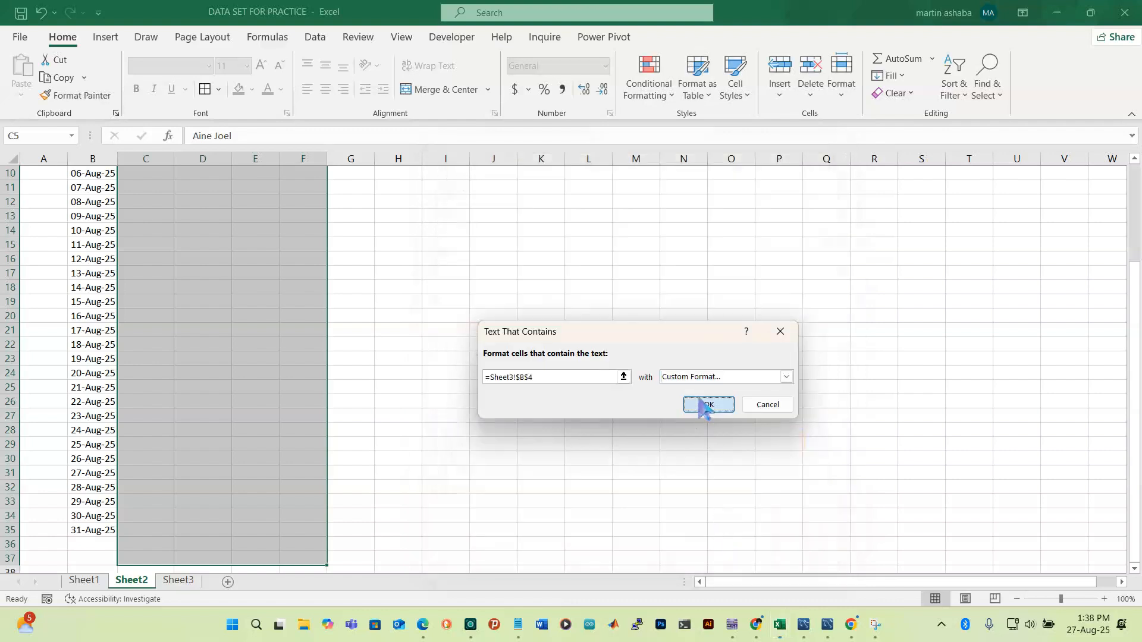
pyautogui.click(705, 404)
pyautogui.click(257, 307)
# Widen column E so 'Evening Shift' and the full worker names fit on one line
pyautogui.scroll(3, 250, 313)
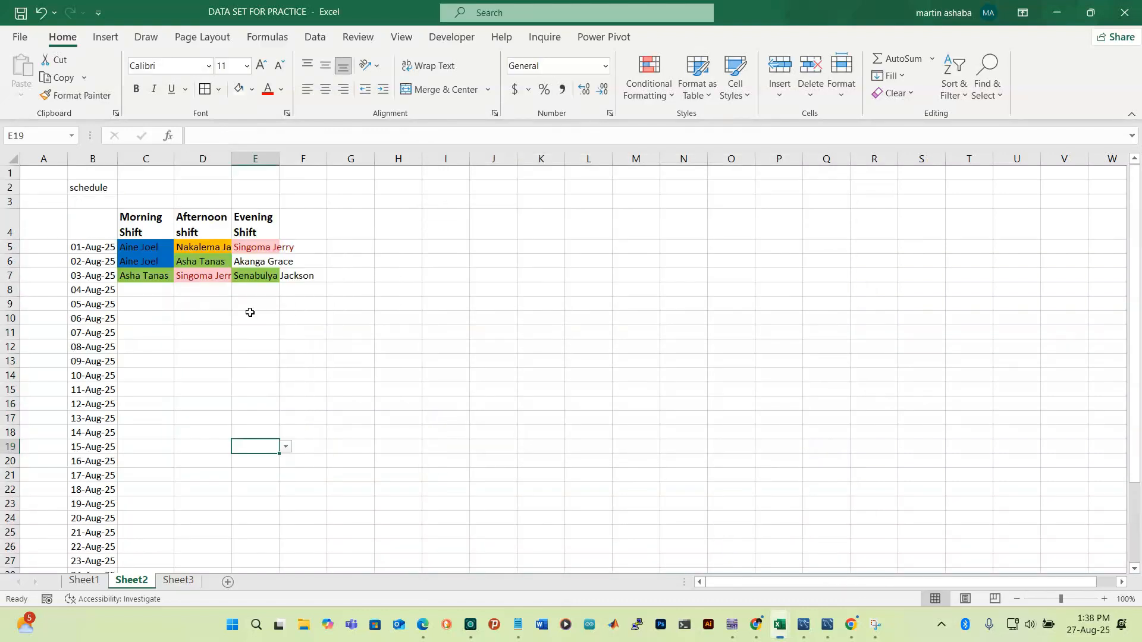
pyautogui.click(257, 264)
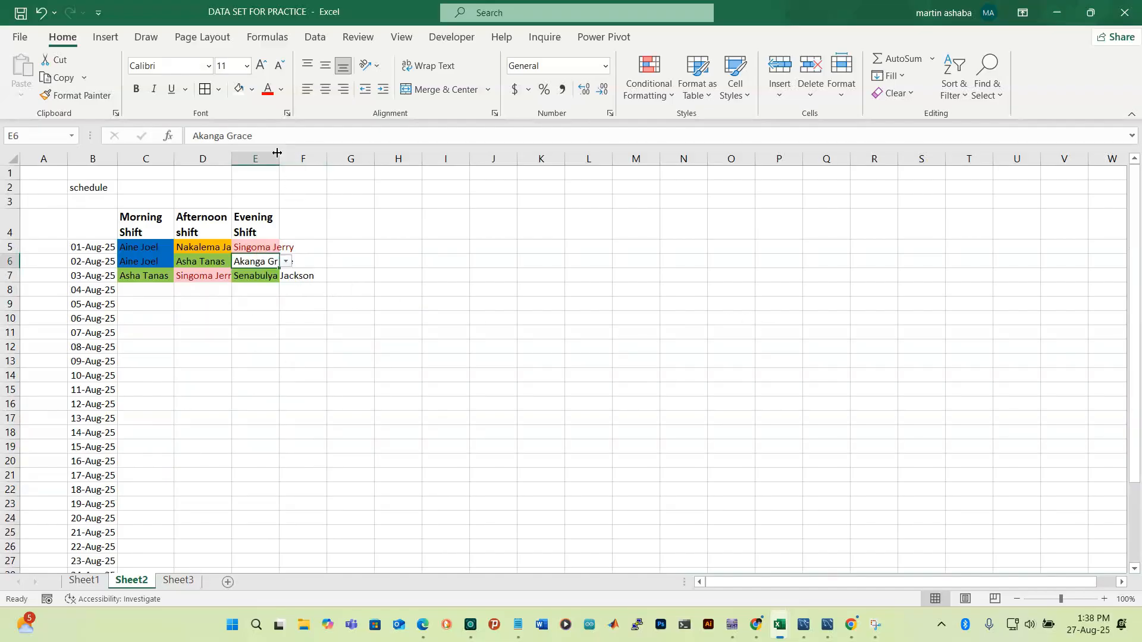
pyautogui.moveTo(277, 153); pyautogui.dragTo(315, 152)
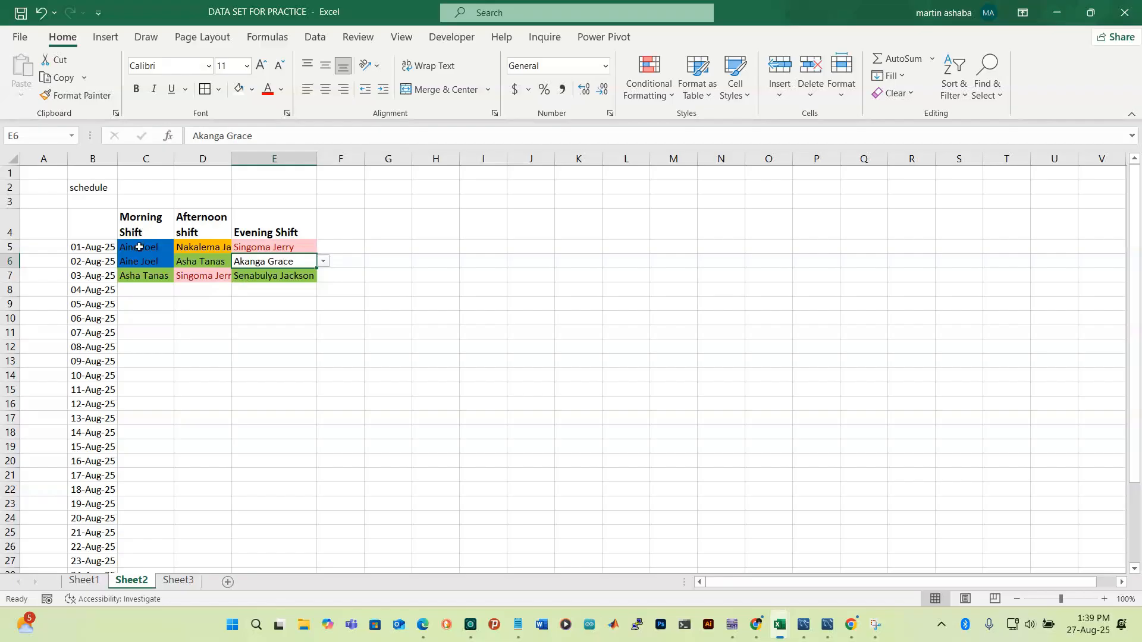
# Add a Text That Contains rule giving E6's worker name a purple custom fill
pyautogui.click(673, 107)
pyautogui.moveTo(713, 144)
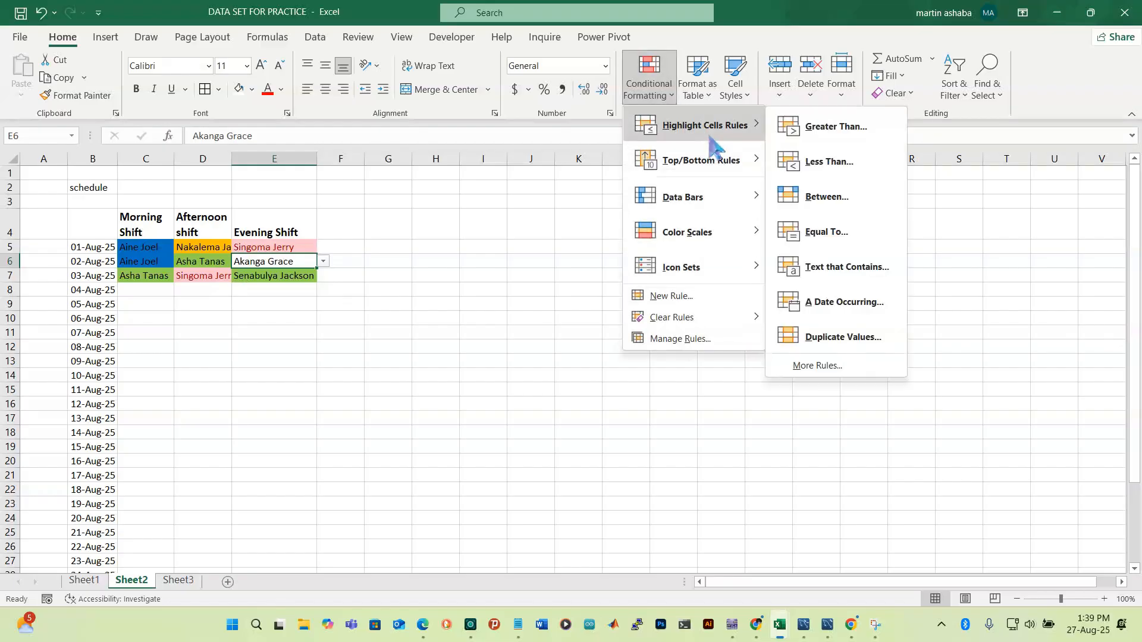
pyautogui.click(846, 269)
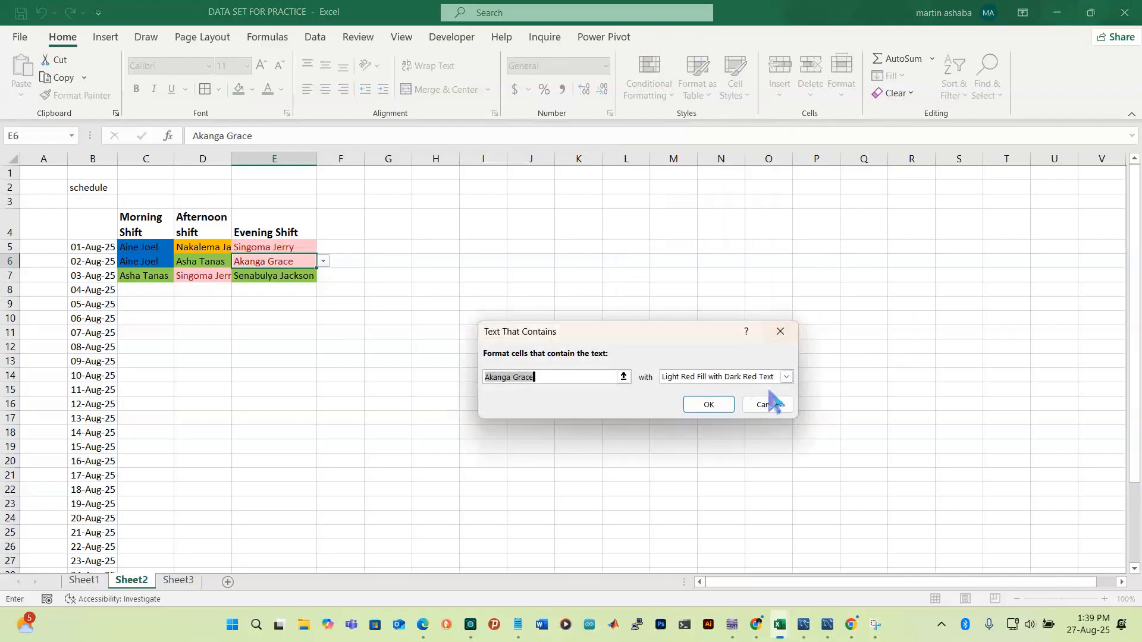
pyautogui.click(786, 377)
pyautogui.click(712, 453)
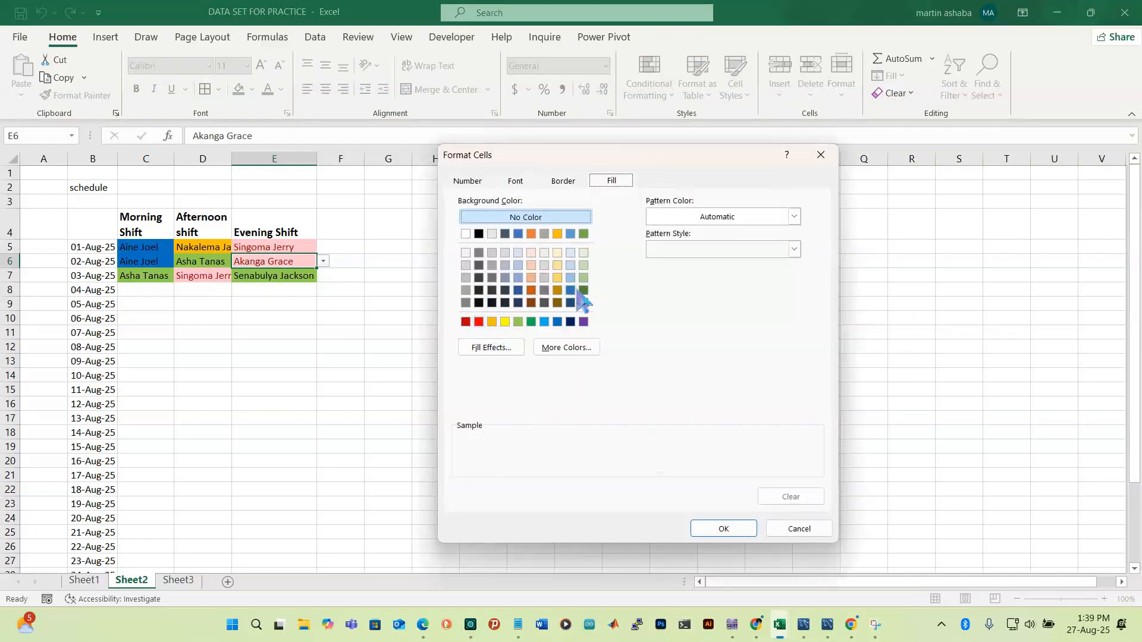
pyautogui.click(557, 234)
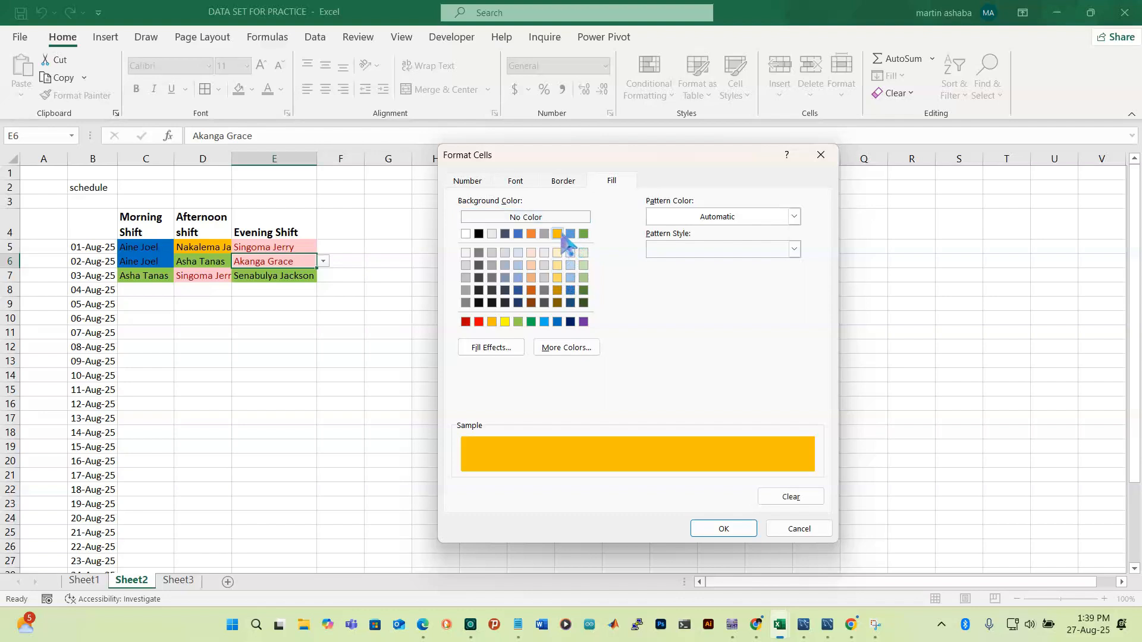
pyautogui.click(584, 321)
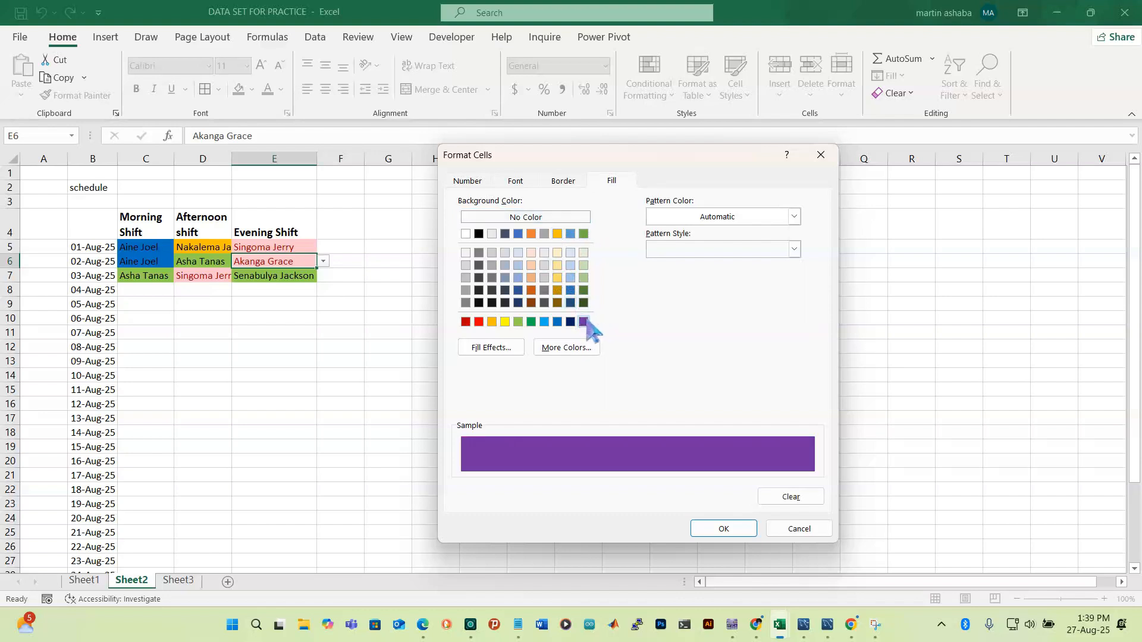
pyautogui.click(723, 529)
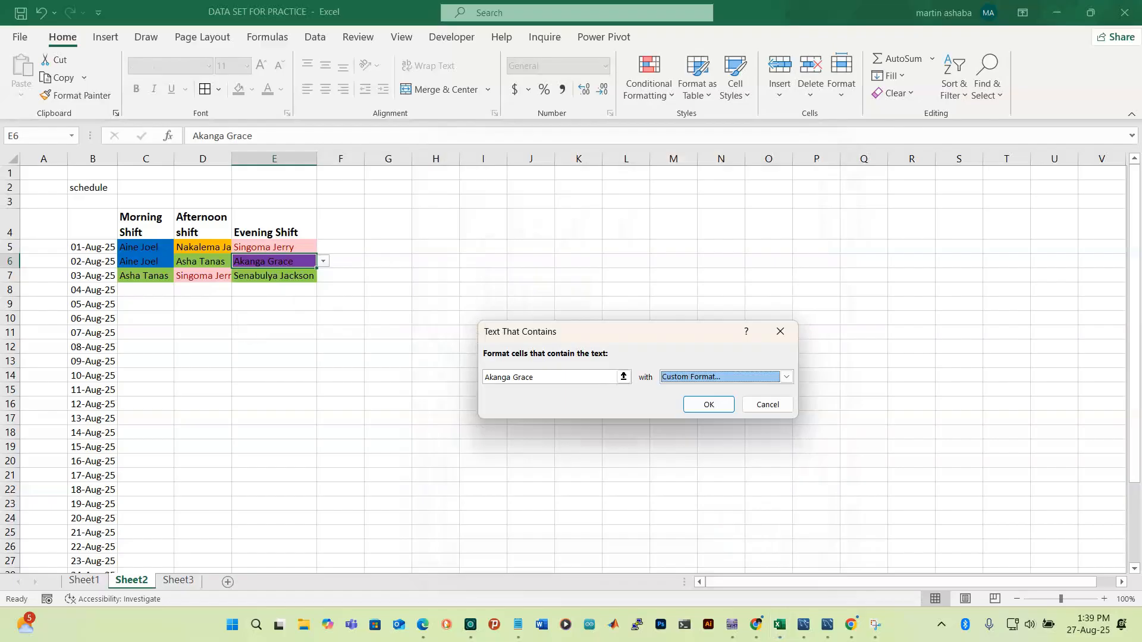
pyautogui.click(711, 406)
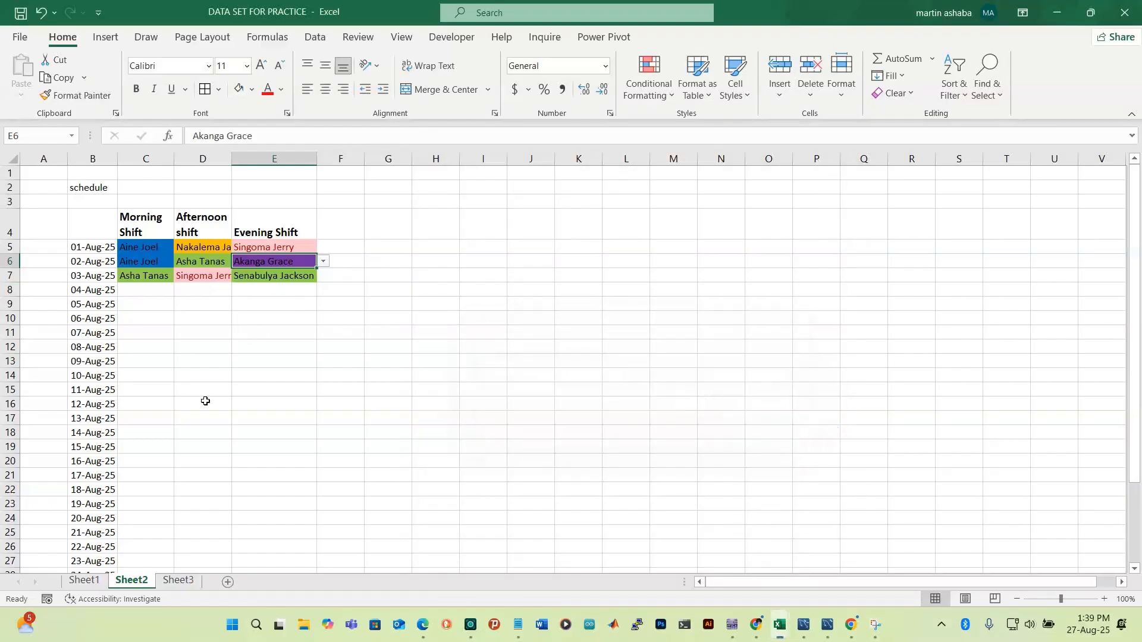
# Fill cell D17 with E6's worker name from the dropdown list
pyautogui.click(210, 418)
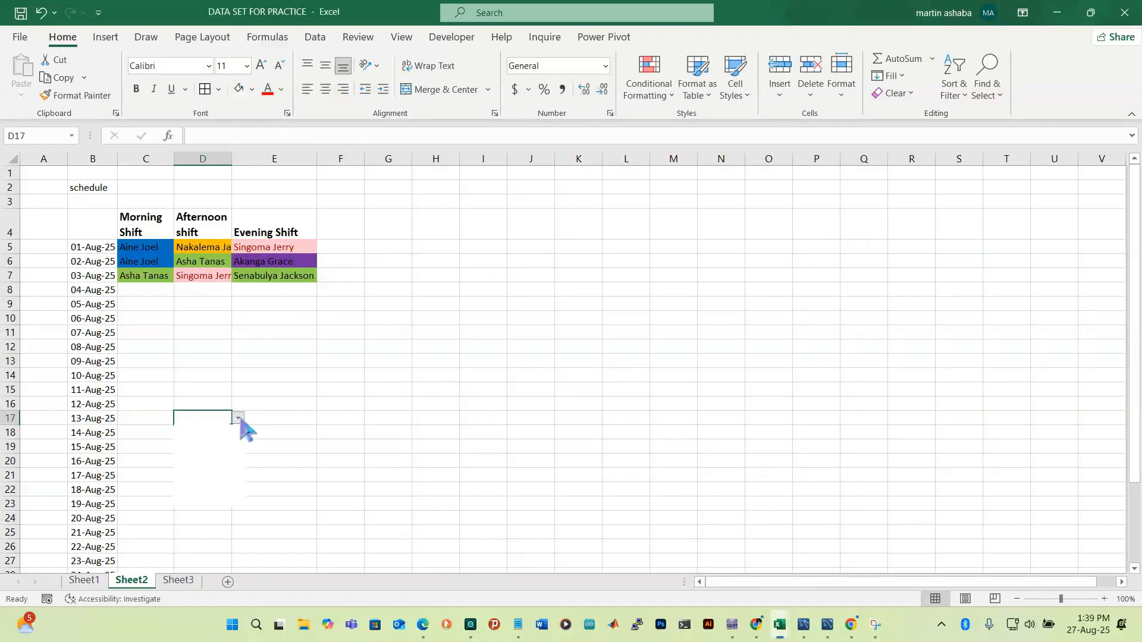
pyautogui.click(238, 418)
pyautogui.click(217, 471)
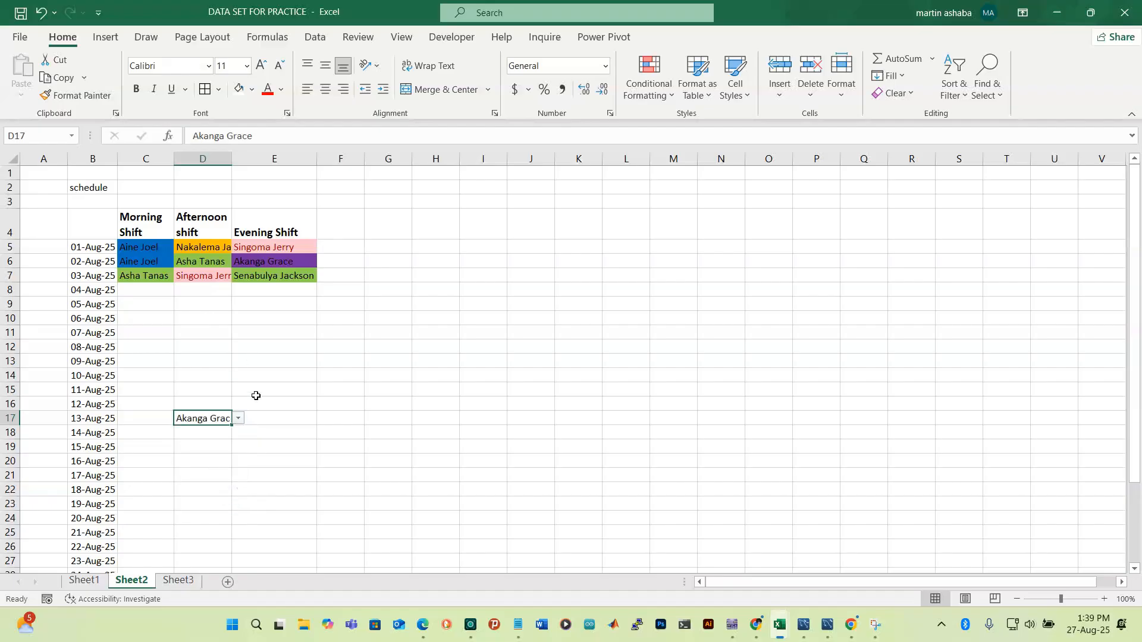
# Start a Text That Contains highlight rule for D17's worker name
pyautogui.click(663, 94)
pyautogui.moveTo(729, 131)
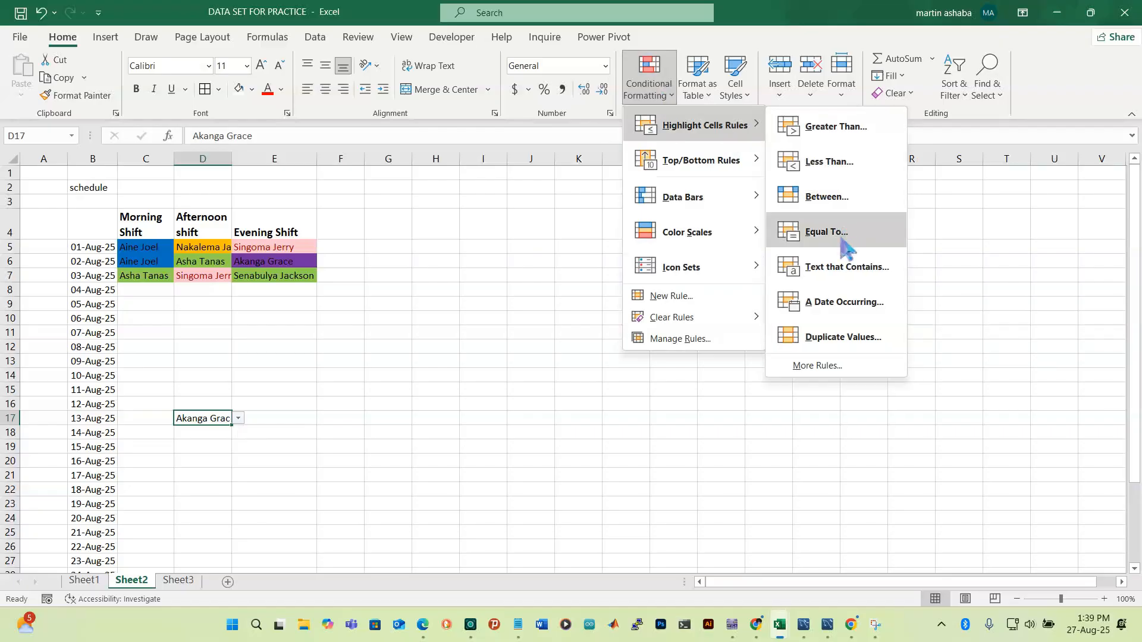
pyautogui.click(846, 268)
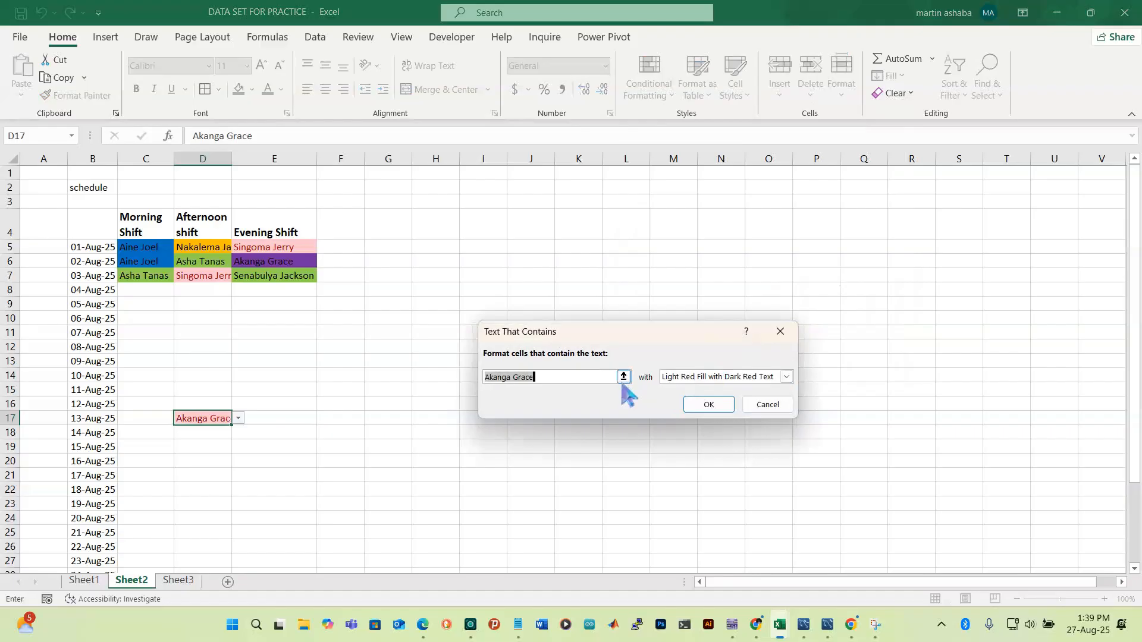
# Give the D17 worker-name rule a custom purple fill and apply it
pyautogui.click(786, 377)
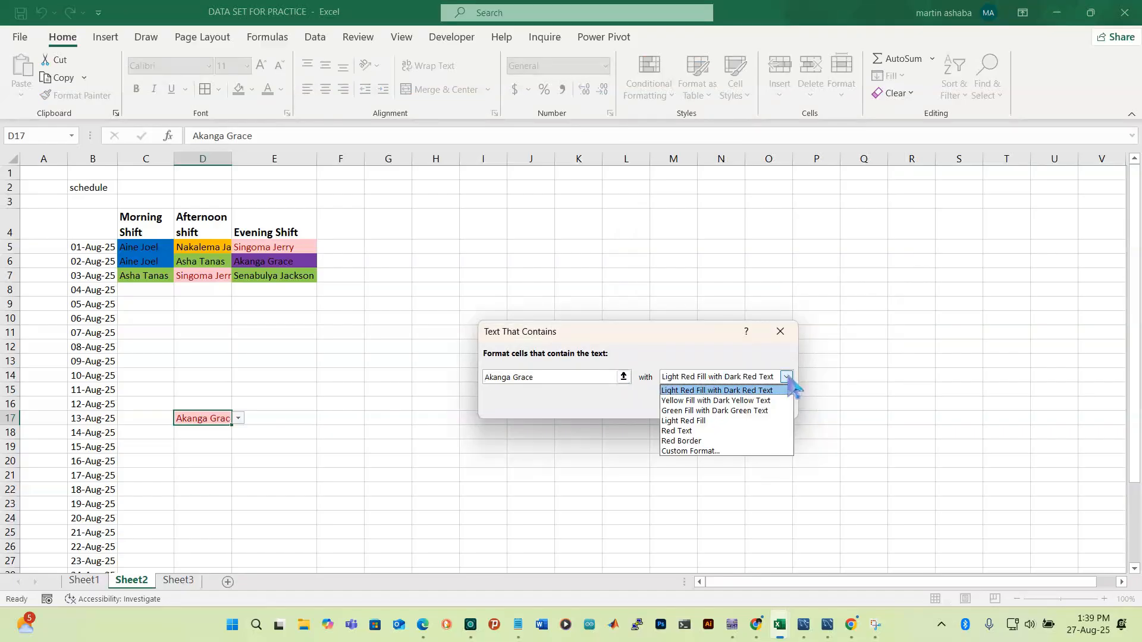
pyautogui.click(702, 451)
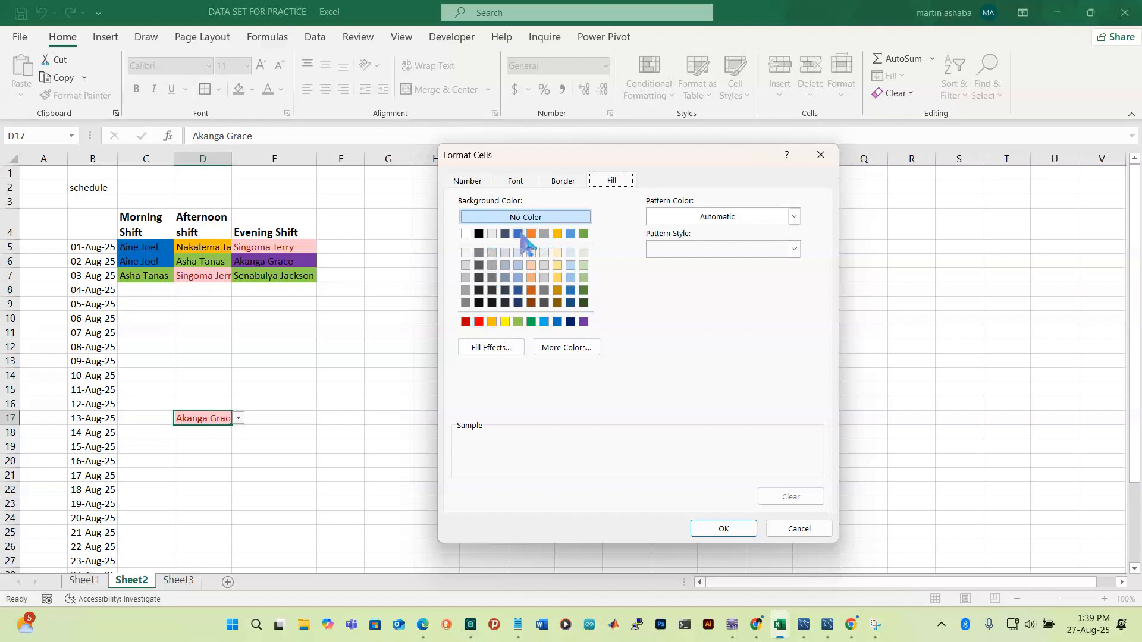
pyautogui.click(584, 322)
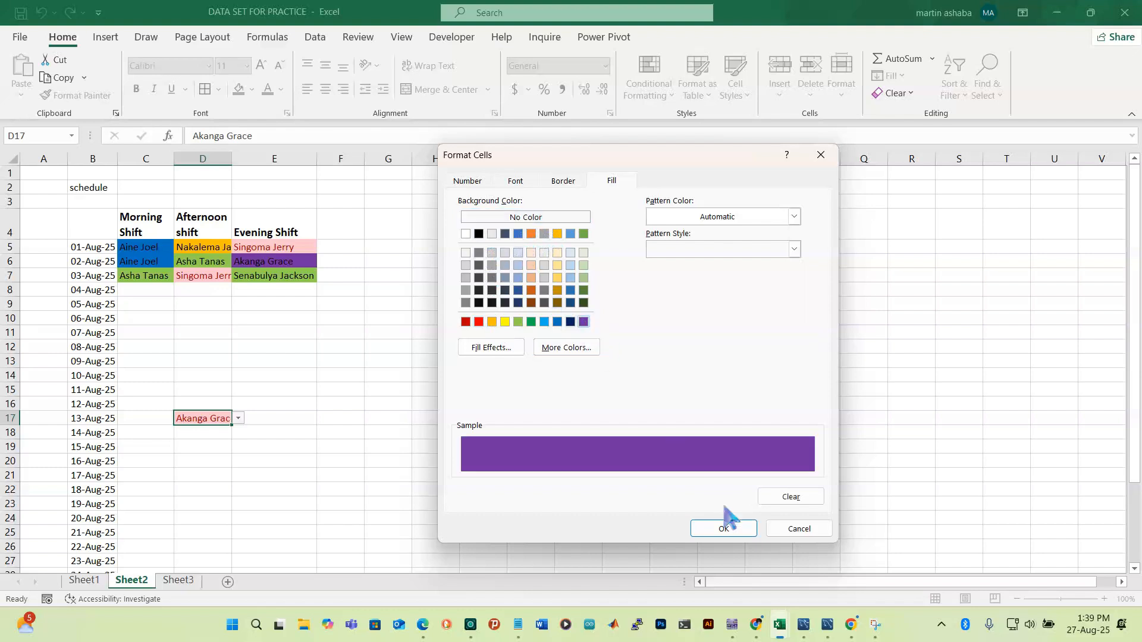
pyautogui.click(731, 529)
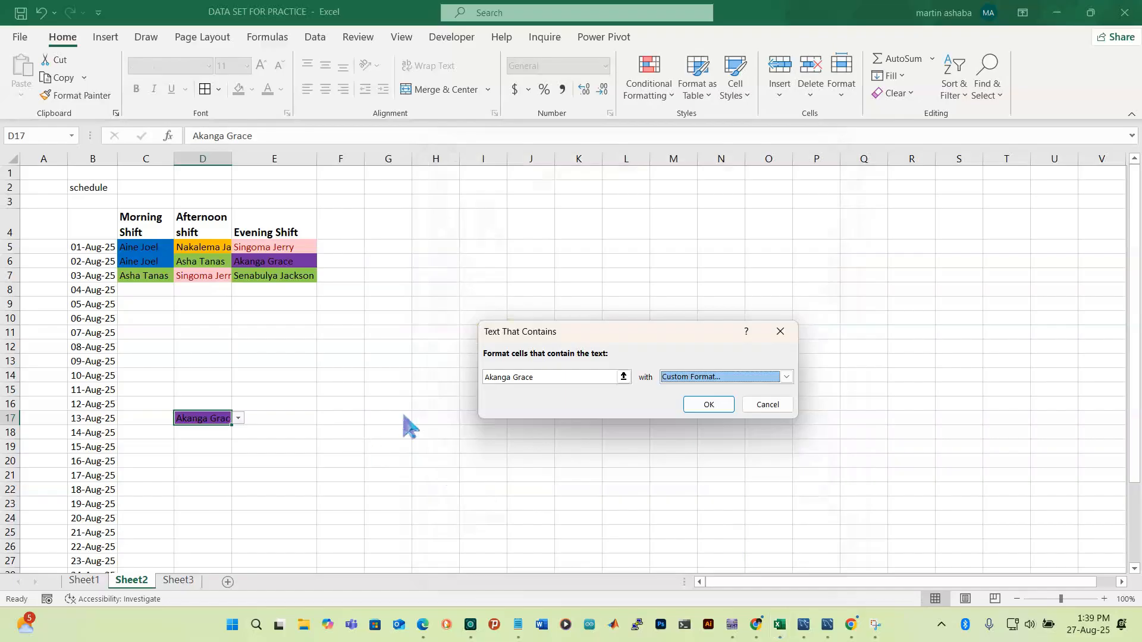
pyautogui.click(704, 407)
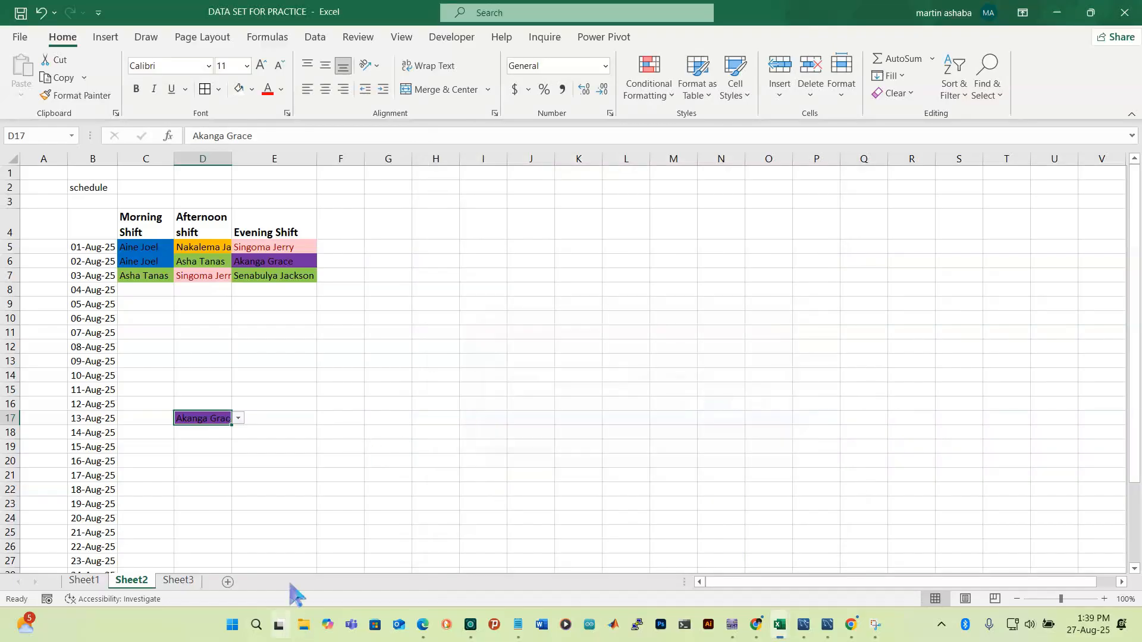
# Assign a staff member to D19 (15-Aug afternoon) and widen column D to fit names
pyautogui.press('Return')
pyautogui.click(186, 452)
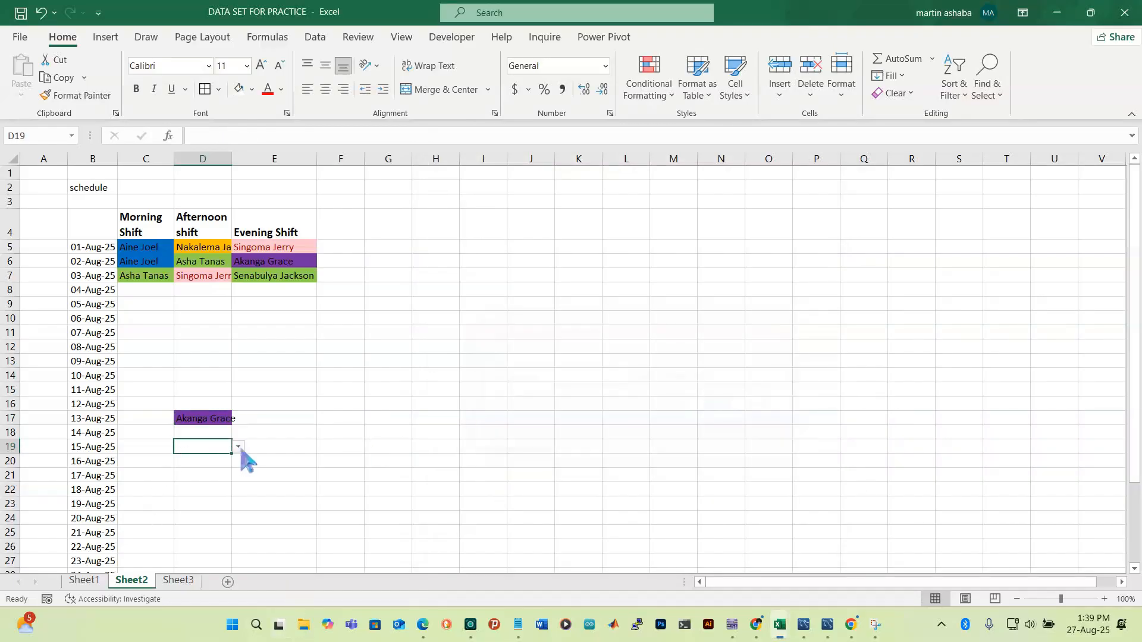
pyautogui.click(239, 447)
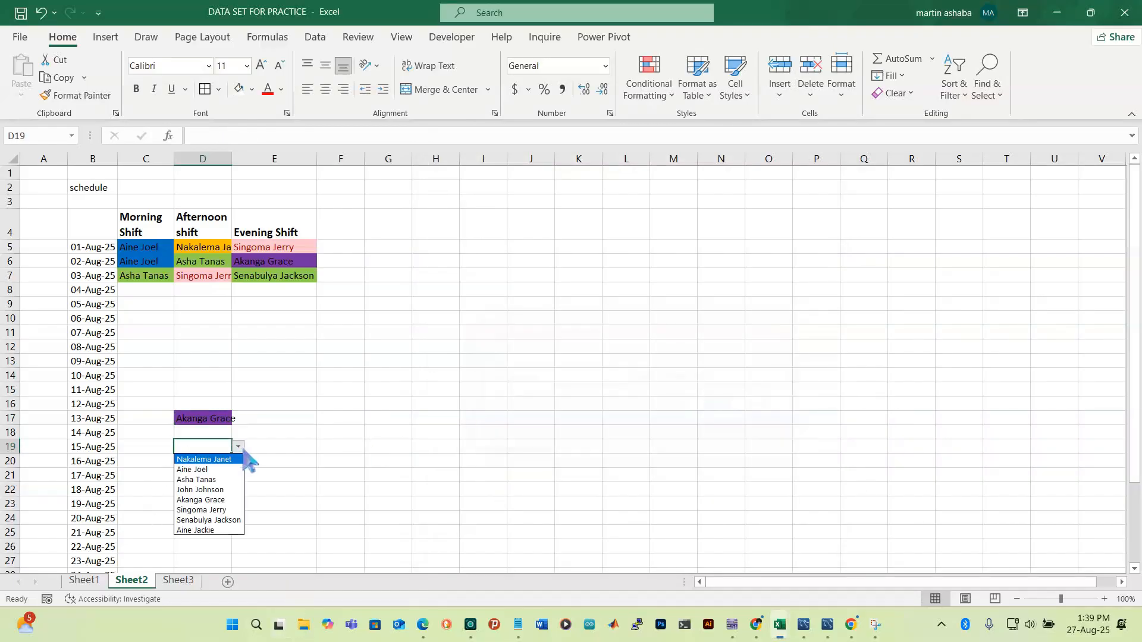
pyautogui.click(219, 511)
pyautogui.click(343, 472)
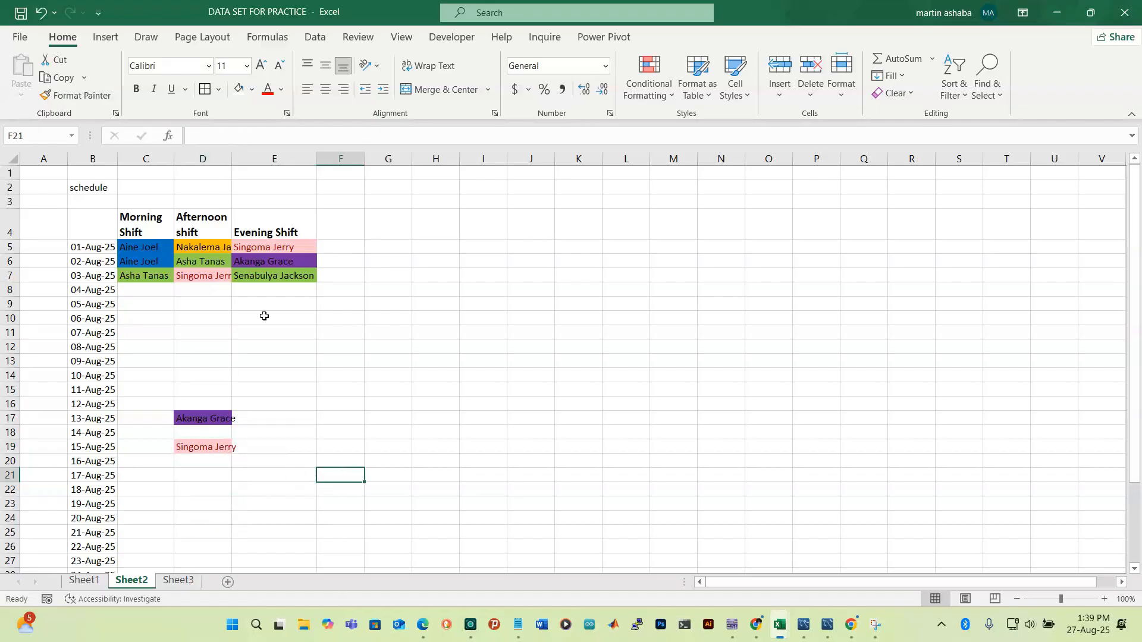
pyautogui.moveTo(232, 159); pyautogui.dragTo(249, 160)
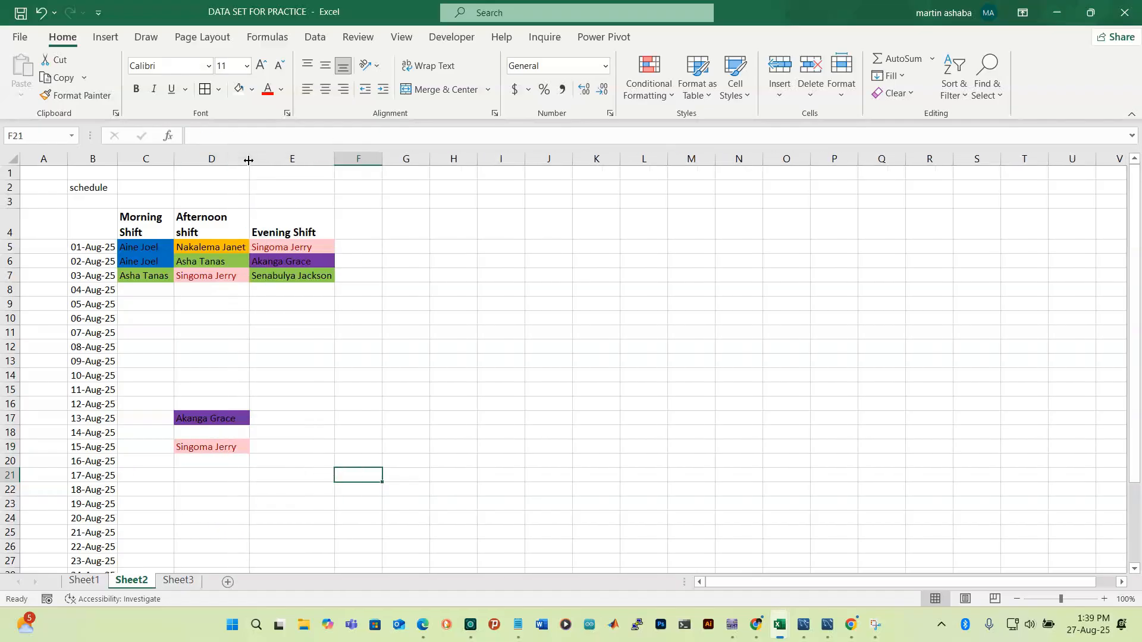
# Assign a staff member from the name list to C18 for the 14-Aug morning shift
pyautogui.click(139, 438)
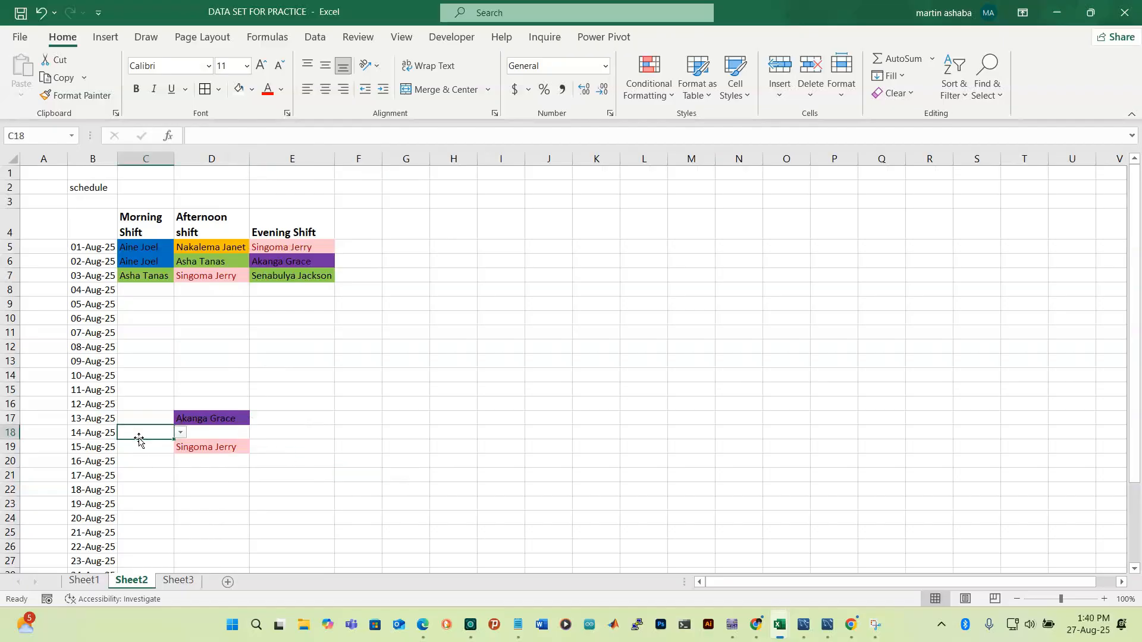
pyautogui.click(180, 432)
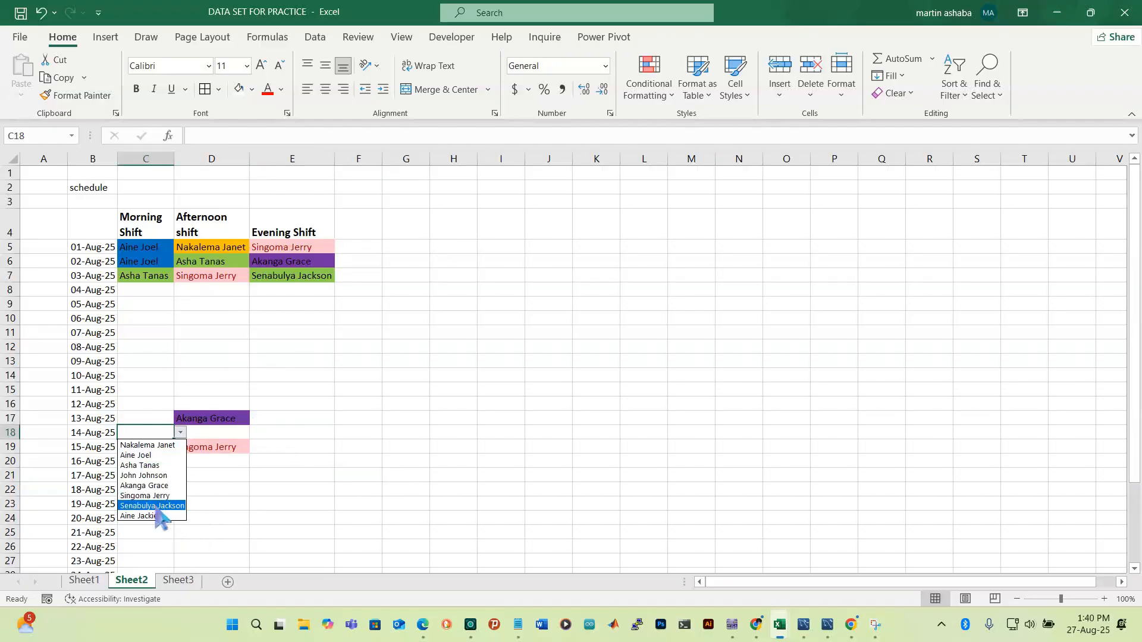
pyautogui.click(157, 514)
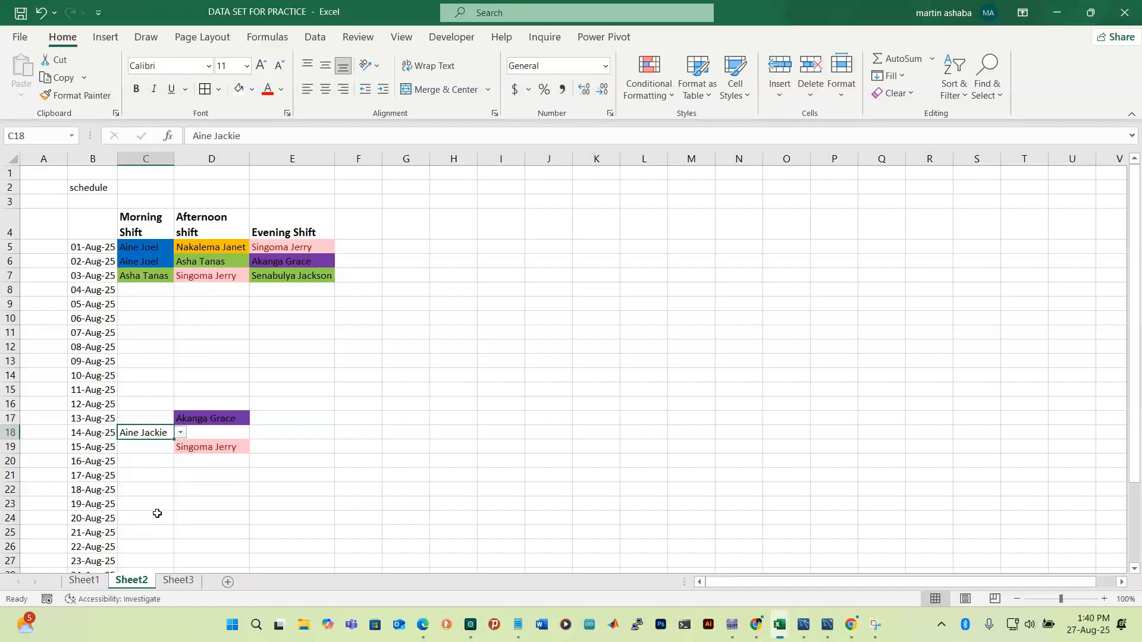
pyautogui.click(368, 425)
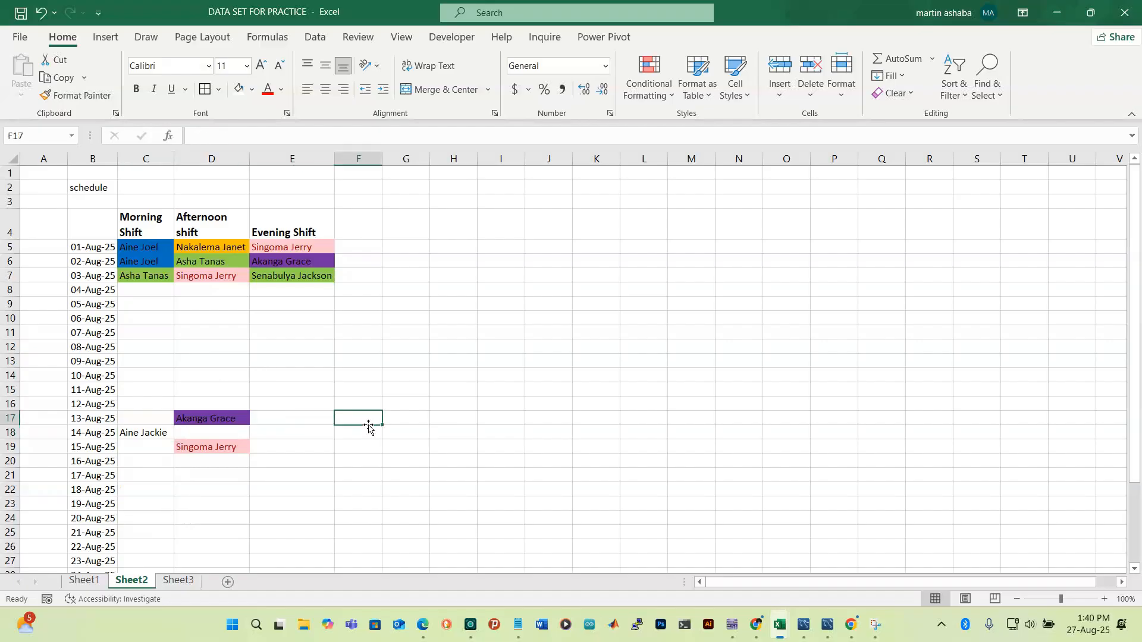
pyautogui.click(156, 437)
# Add a Text That Contains rule giving C18's staff name a custom orange fill
pyautogui.click(674, 96)
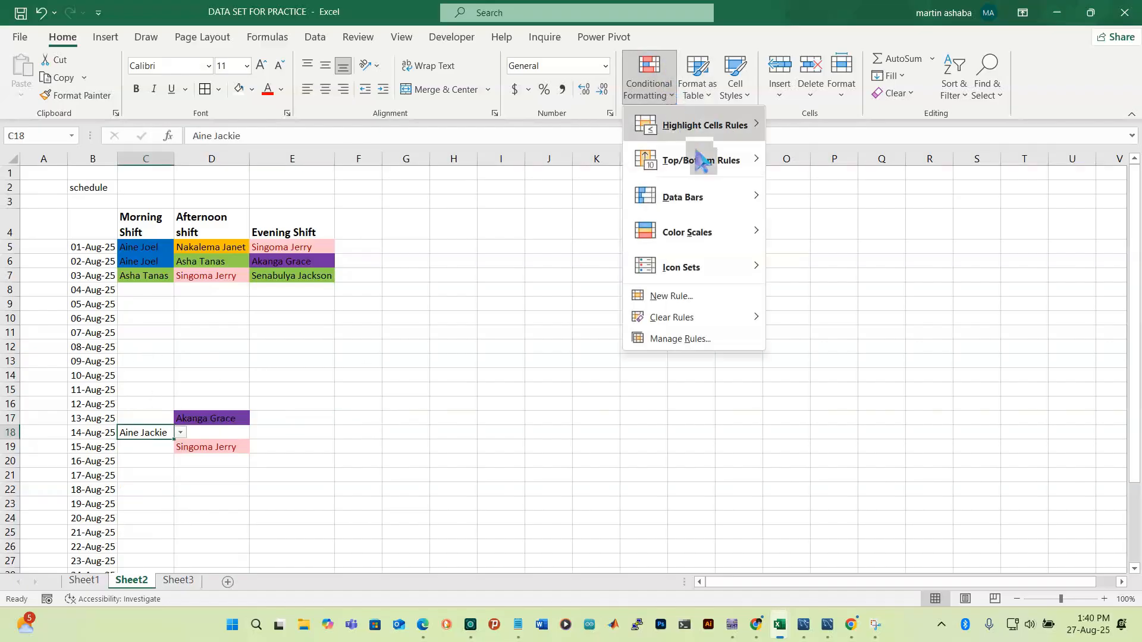
pyautogui.moveTo(710, 126)
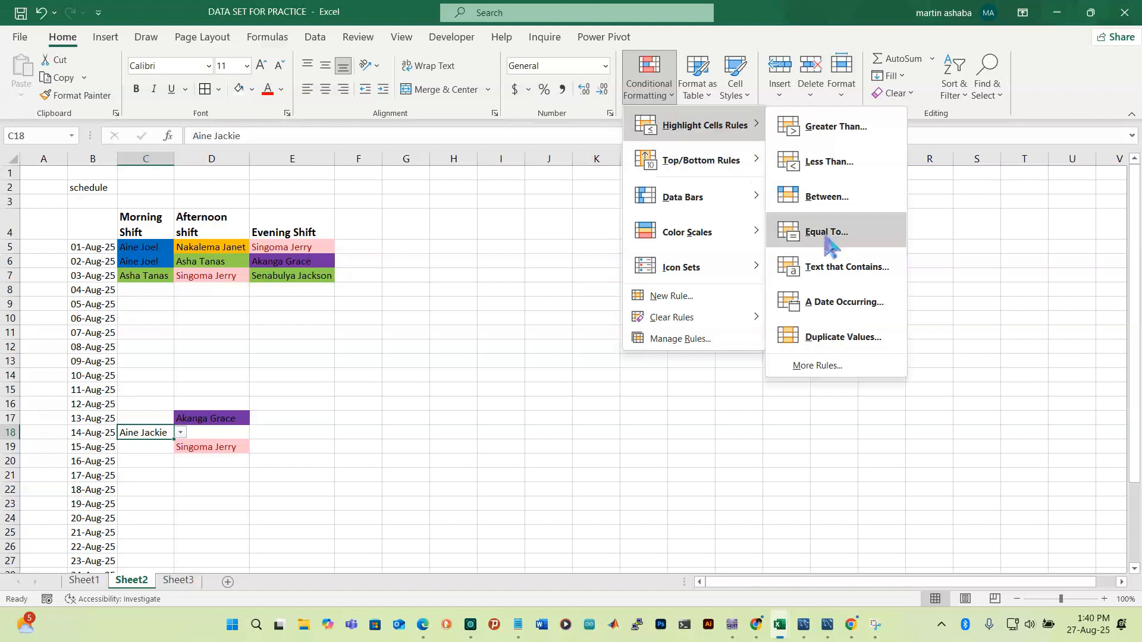
pyautogui.click(841, 269)
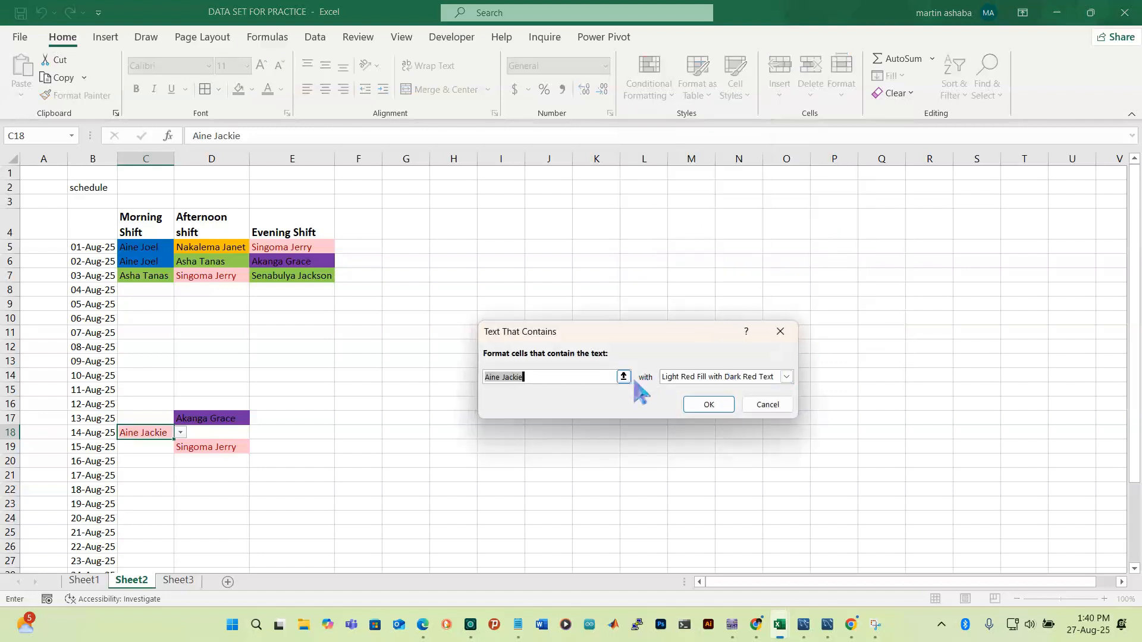
pyautogui.click(786, 377)
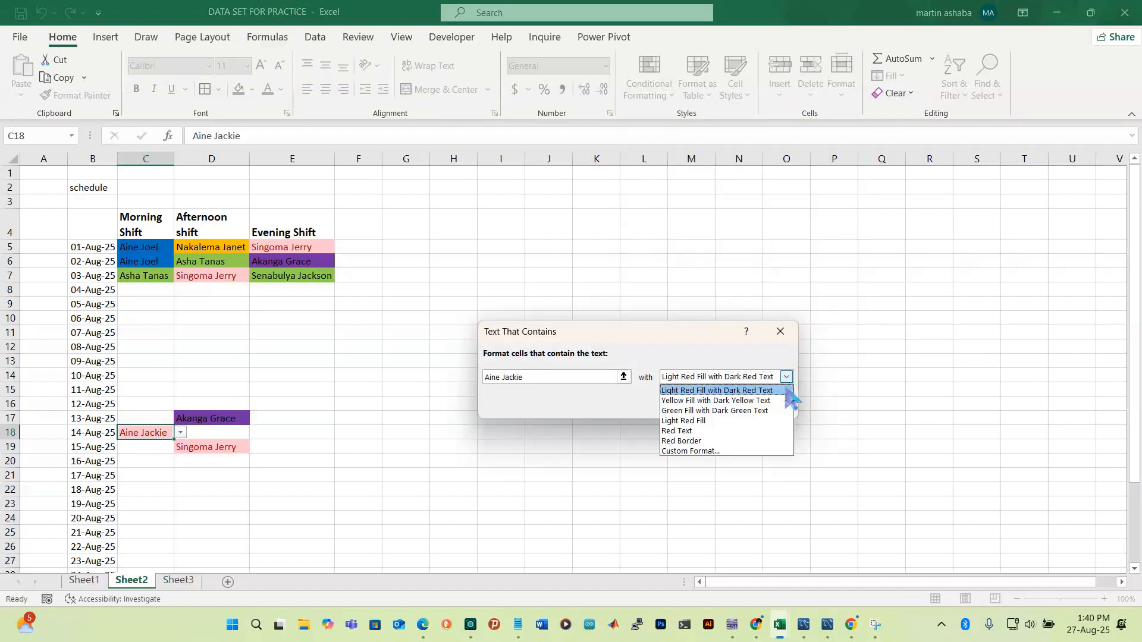
pyautogui.click(728, 450)
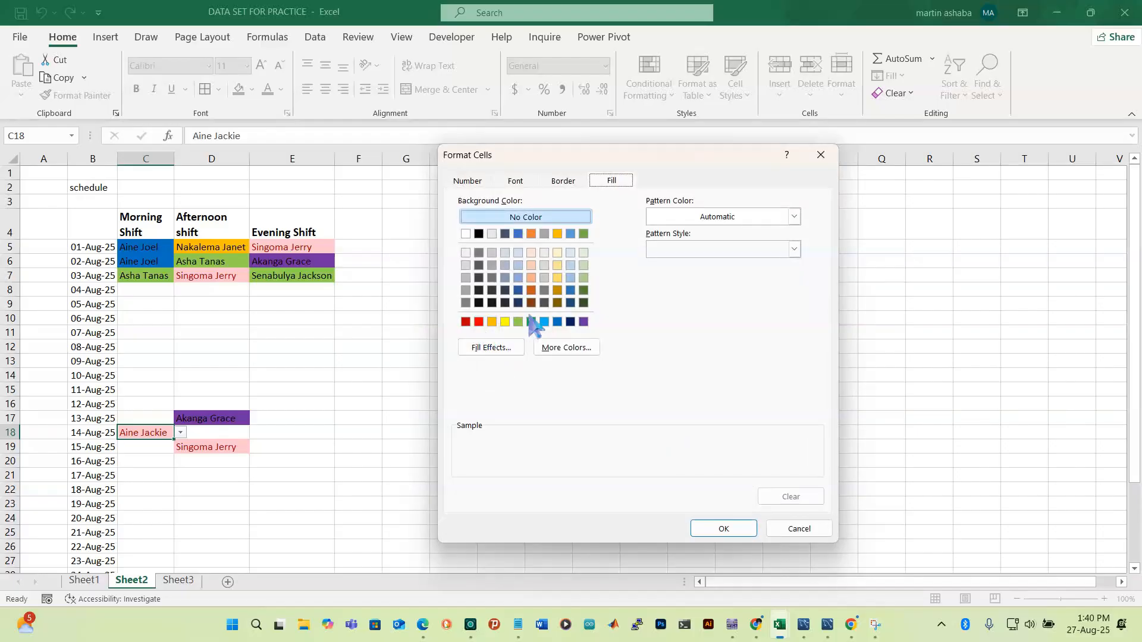
pyautogui.click(575, 348)
pyautogui.click(595, 354)
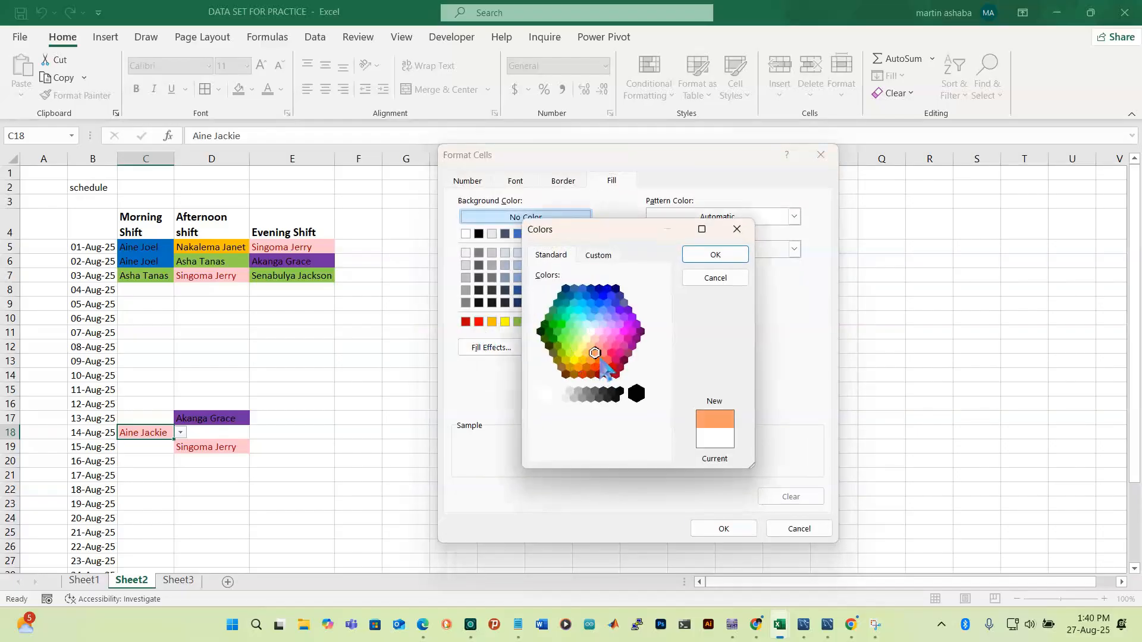
pyautogui.click(718, 256)
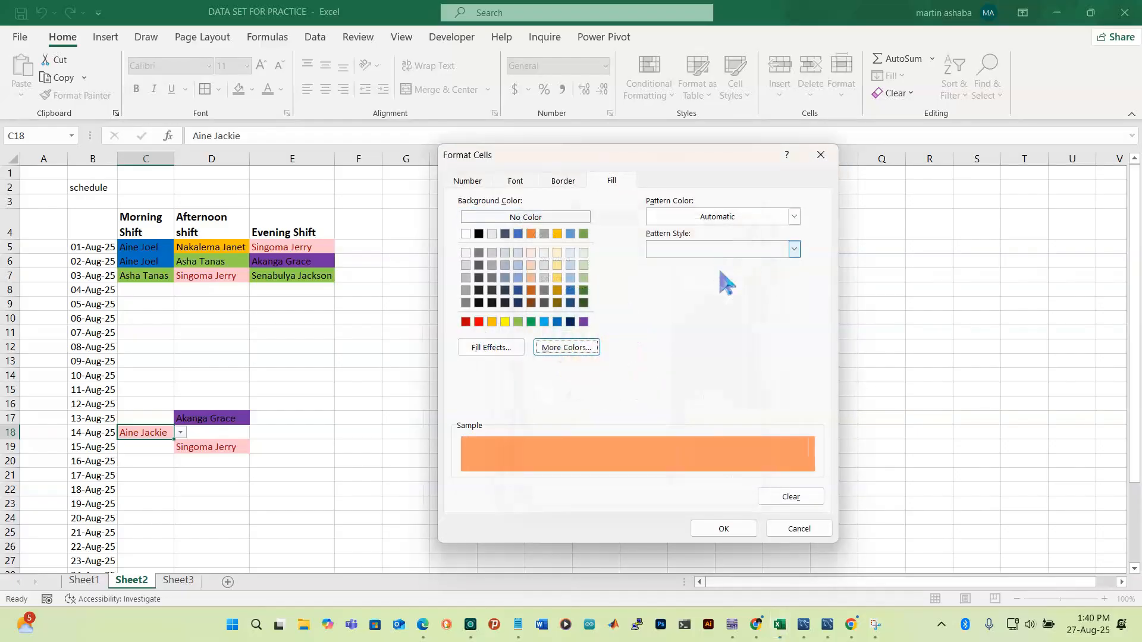
pyautogui.click(725, 529)
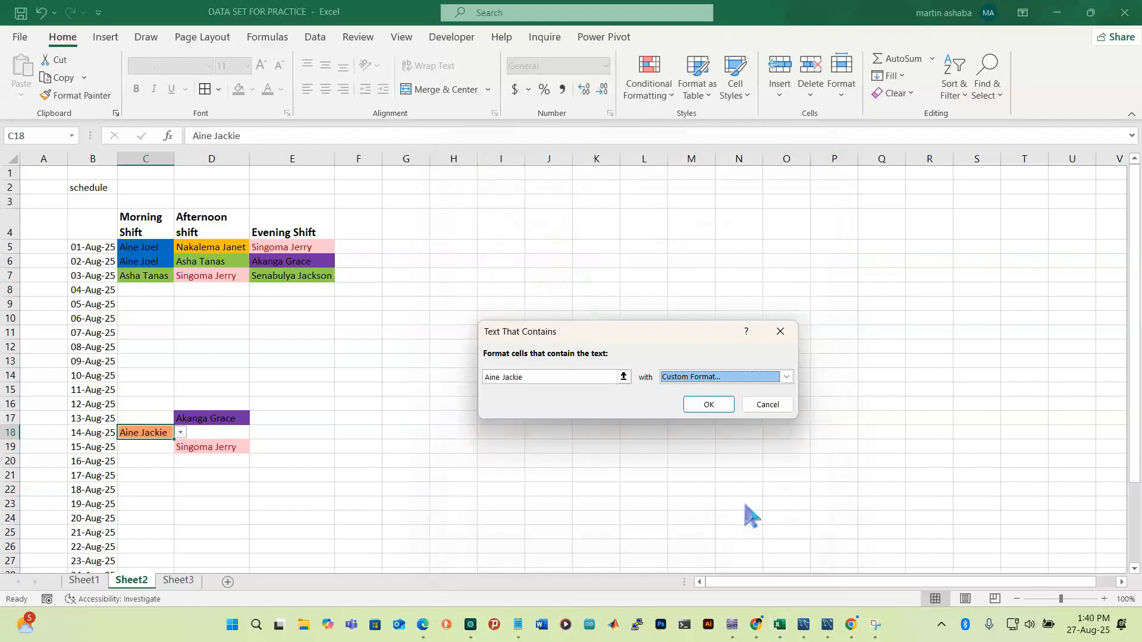
pyautogui.click(715, 408)
pyautogui.click(306, 400)
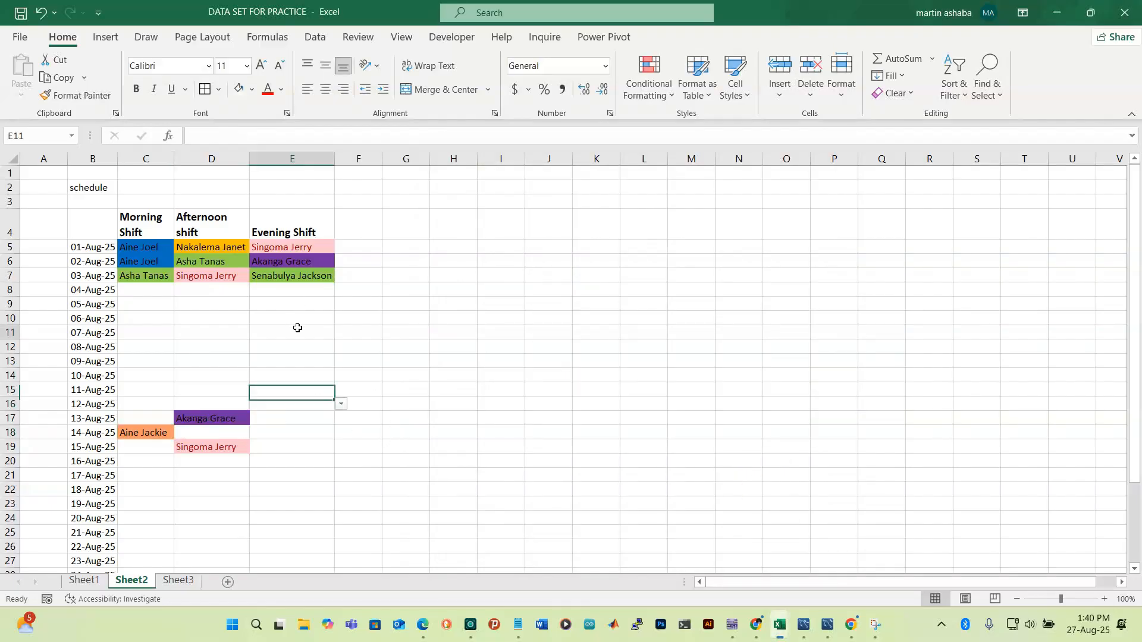
pyautogui.click(297, 328)
# Put the C18 staff member on the 07-Aug evening shift in E11
pyautogui.click(342, 333)
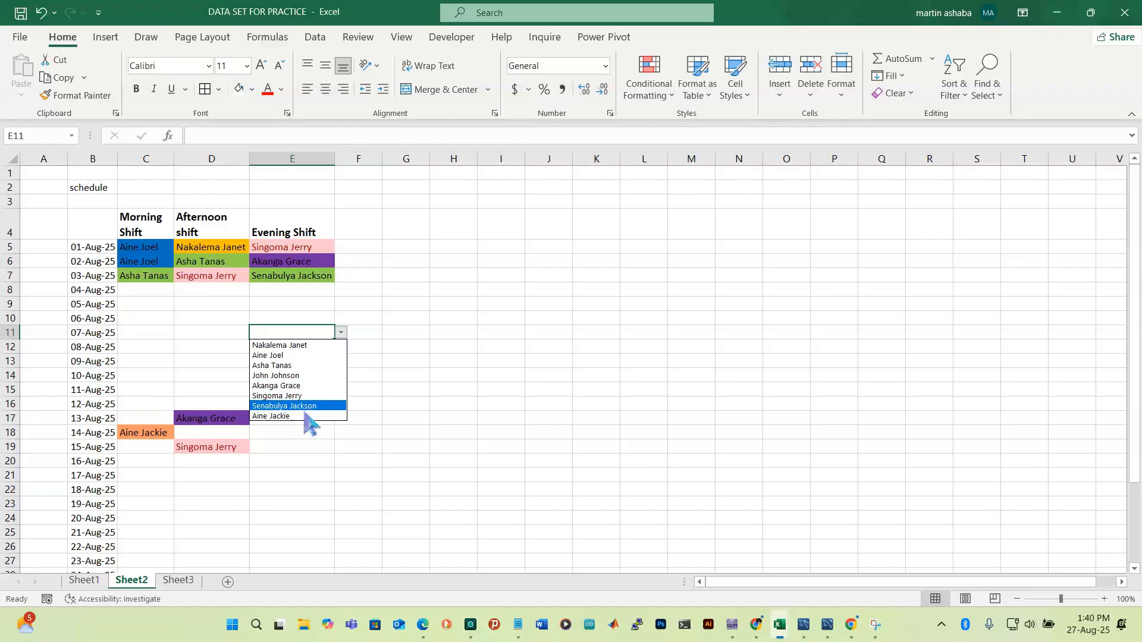
pyautogui.click(280, 416)
pyautogui.click(429, 375)
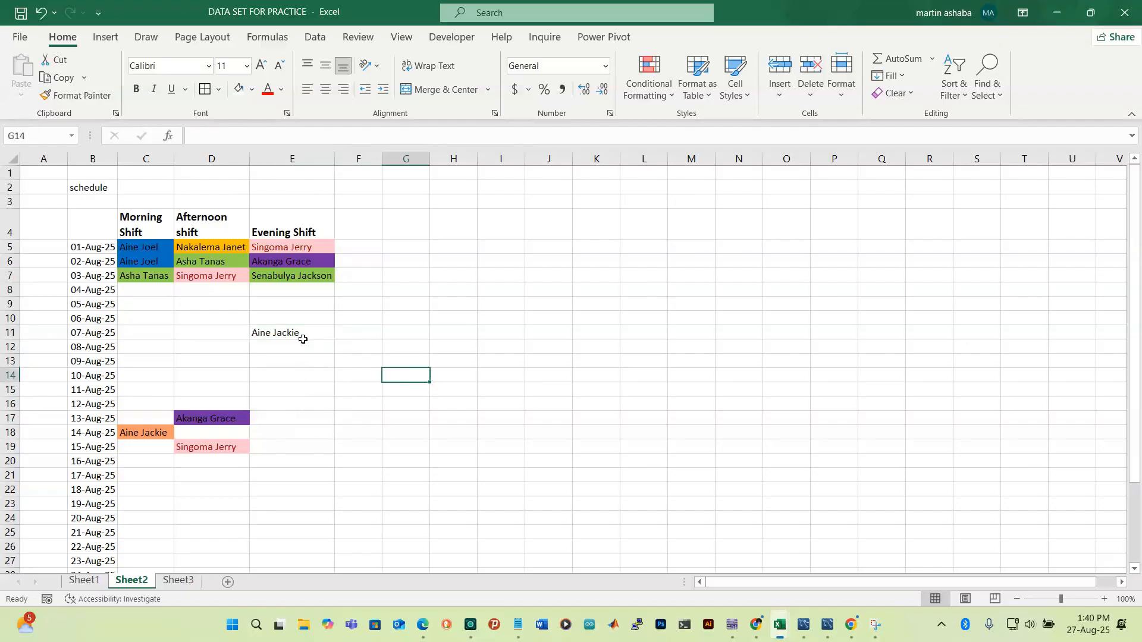
# Select the whole shift grid C5:E35
pyautogui.click(141, 250)
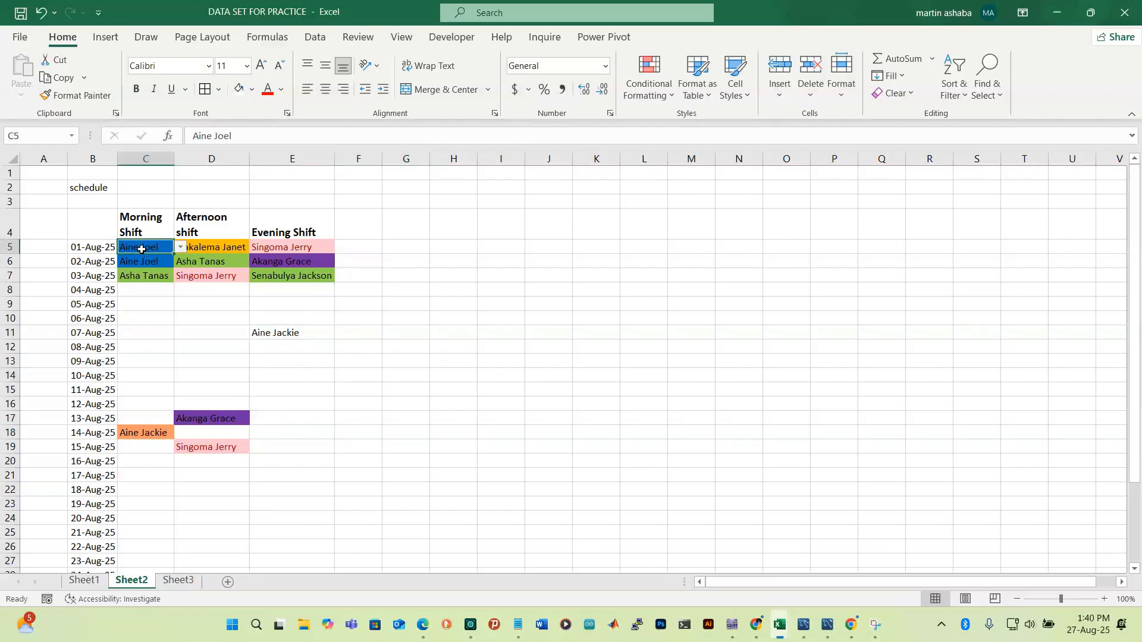
pyautogui.hotkey('shift', 'Right')
pyautogui.hotkey('shift', 'Right')
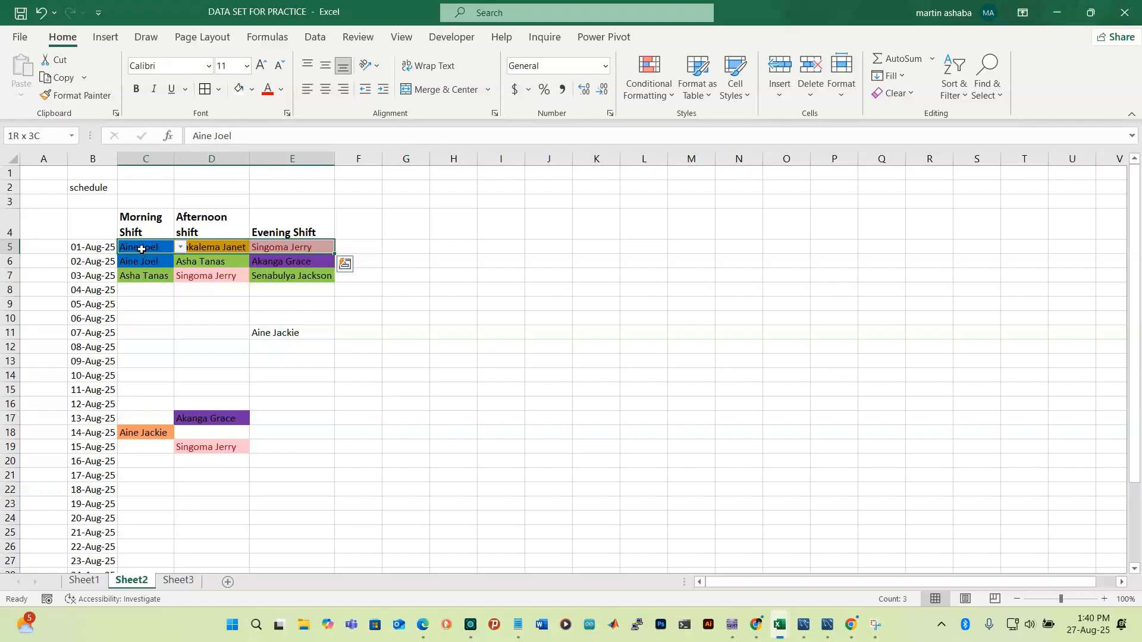
pyautogui.hotkey('shift', 'Down')
pyautogui.hotkey('shift', 'Down')
pyautogui.hotkey('shift', 'Down')
pyautogui.hotkey('shift', 'Down')
pyautogui.hotkey('shift', 'Down')
pyautogui.hotkey('shift', 'Down')
pyautogui.hotkey('shift', 'Down')
pyautogui.hotkey('shift', 'Down')
pyautogui.hotkey('shift', 'Down')
pyautogui.hotkey('shift', 'Down')
pyautogui.hotkey('shift', 'Down')
pyautogui.hotkey('shift', 'Down')
pyautogui.hotkey('shift', 'Down')
pyautogui.hotkey('shift', 'Down')
pyautogui.hotkey('shift', 'Down')
pyautogui.hotkey('shift', 'Down')
pyautogui.hotkey('shift', 'Down')
pyautogui.hotkey('shift', 'Down')
pyautogui.hotkey('shift', 'Down')
pyautogui.hotkey('shift', 'Down')
pyautogui.hotkey('shift', 'Down')
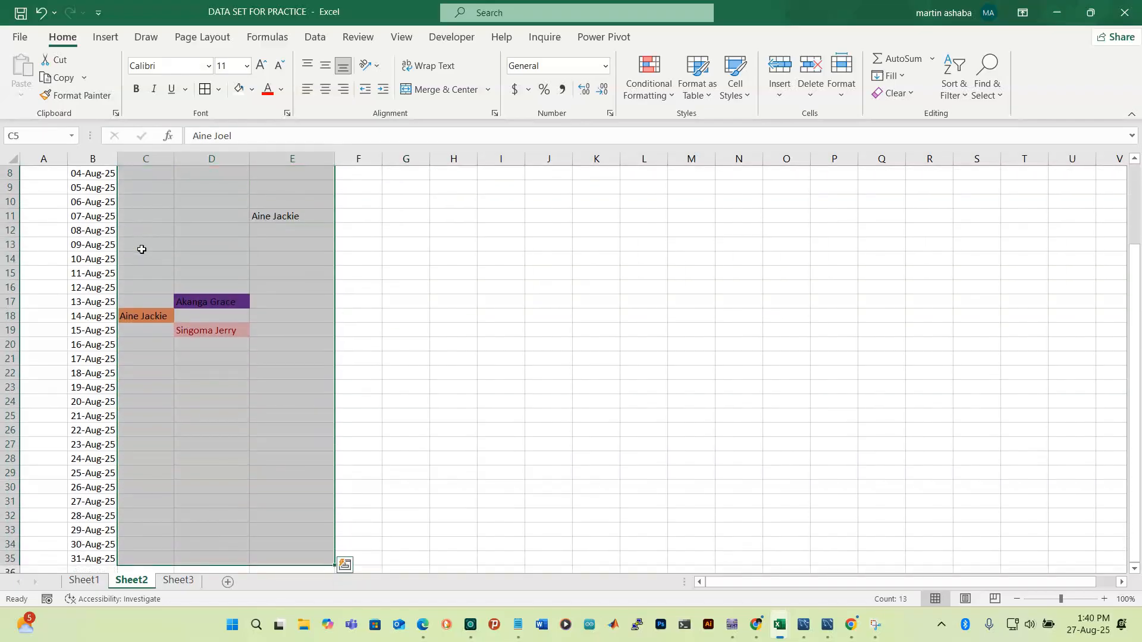
# Highlight schedule cells containing the name in =Sheet3!$B$11 with a custom pink fill
pyautogui.click(661, 92)
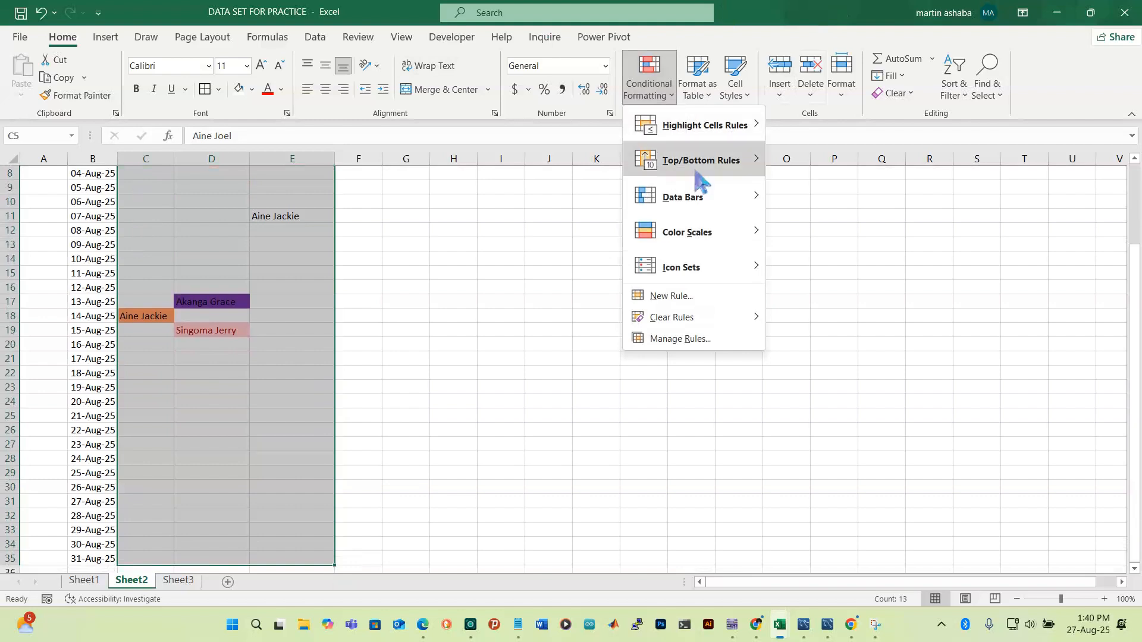
pyautogui.moveTo(702, 141)
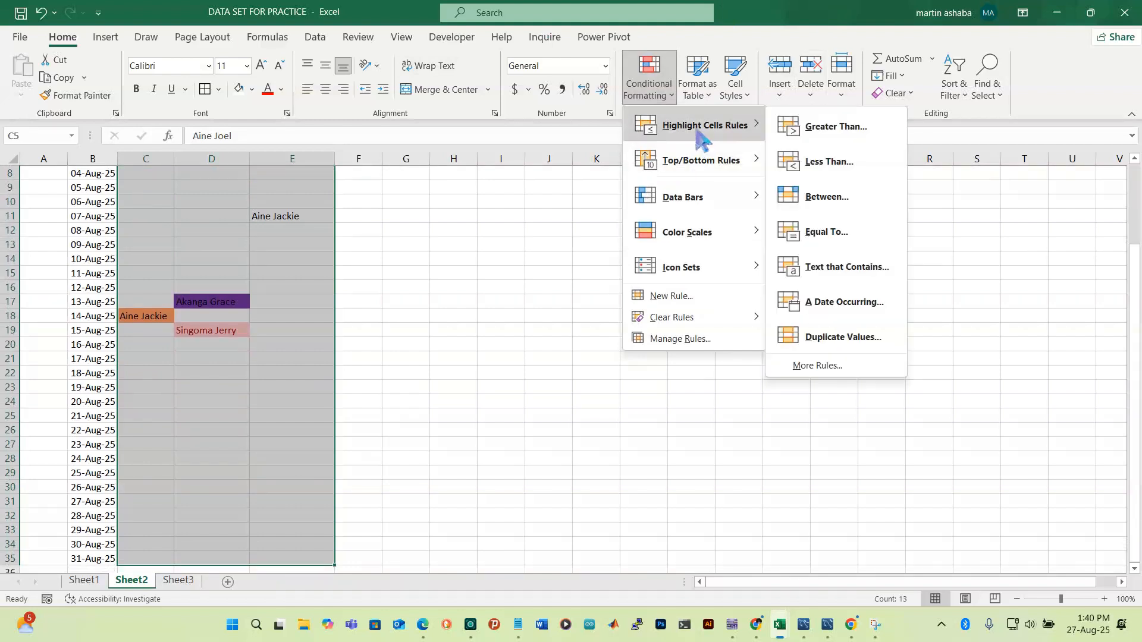
pyautogui.click(861, 273)
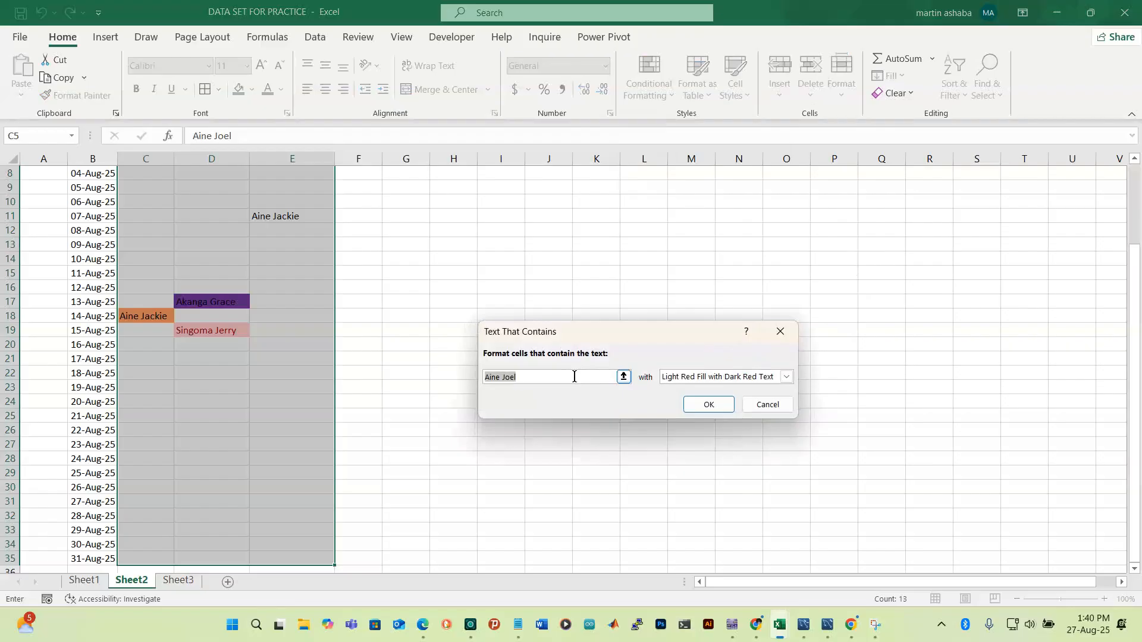
pyautogui.click(180, 581)
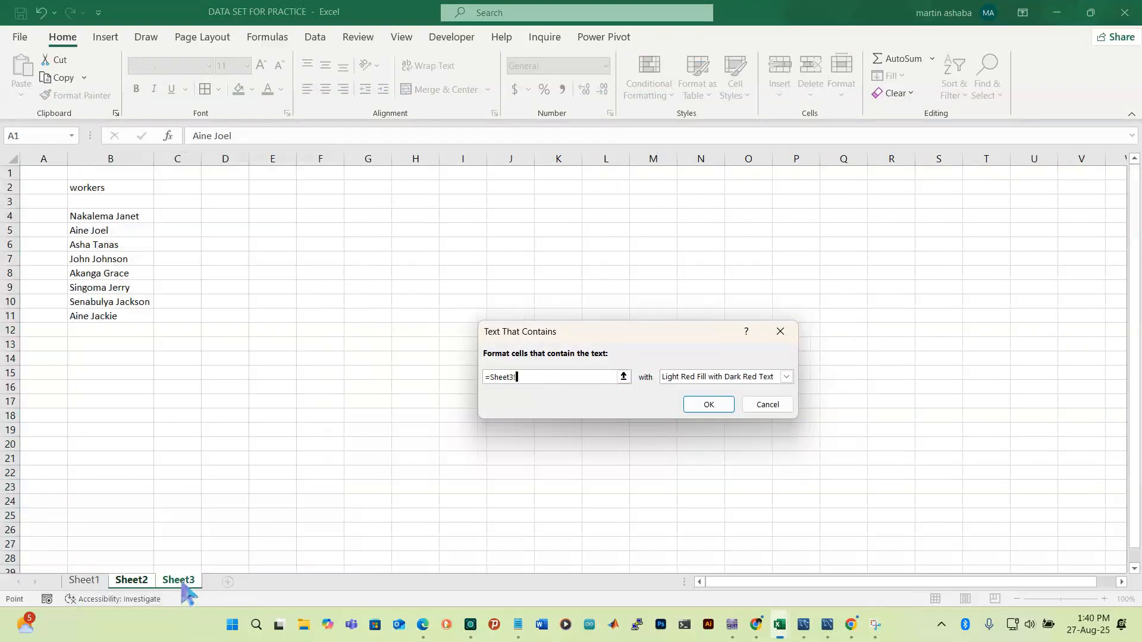
pyautogui.click(106, 317)
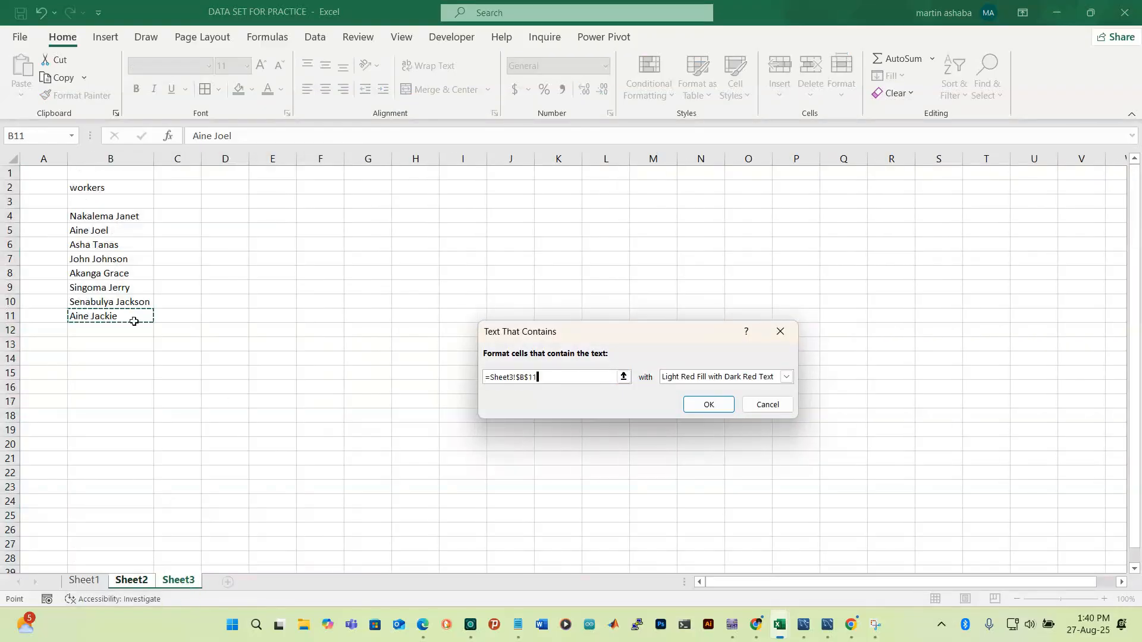
pyautogui.click(786, 377)
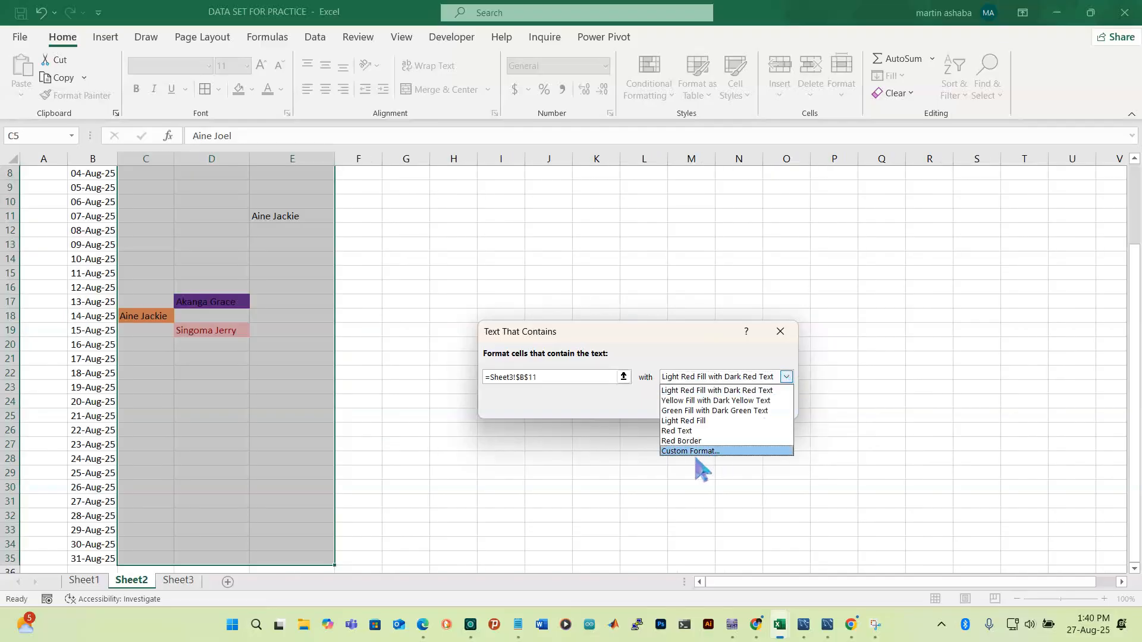
pyautogui.click(699, 455)
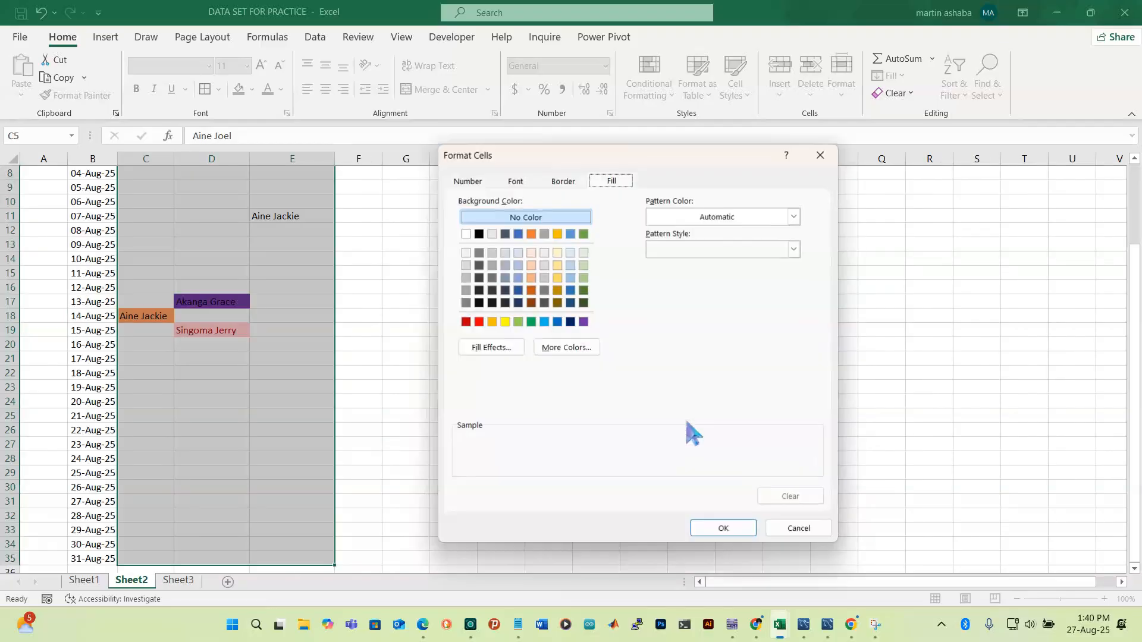
pyautogui.click(566, 350)
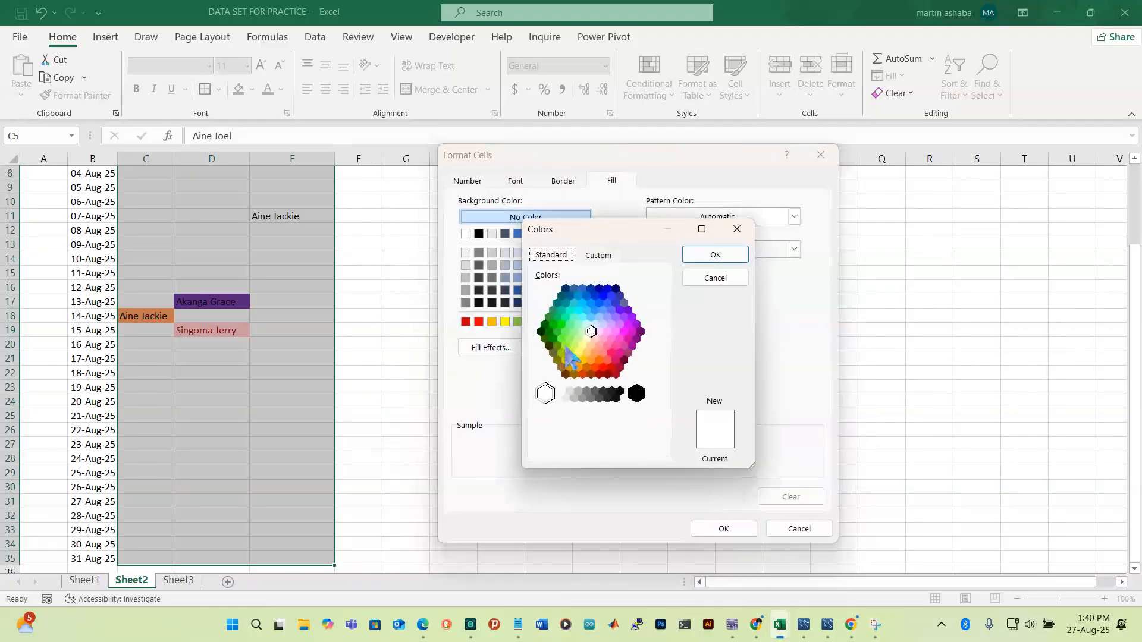
pyautogui.click(615, 361)
pyautogui.click(719, 256)
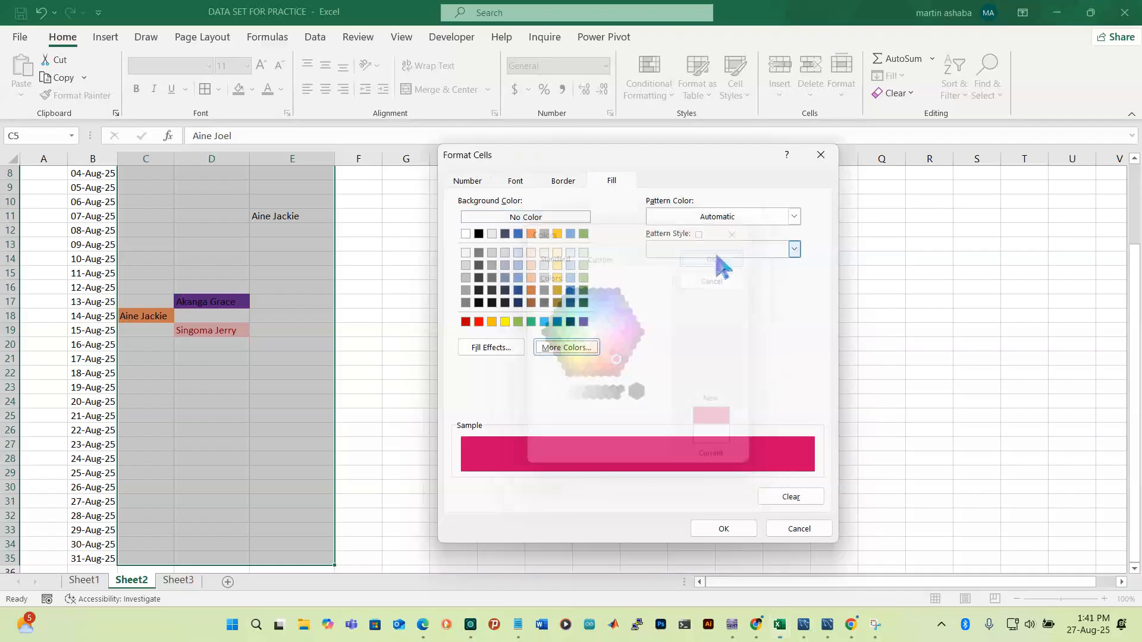
pyautogui.click(715, 532)
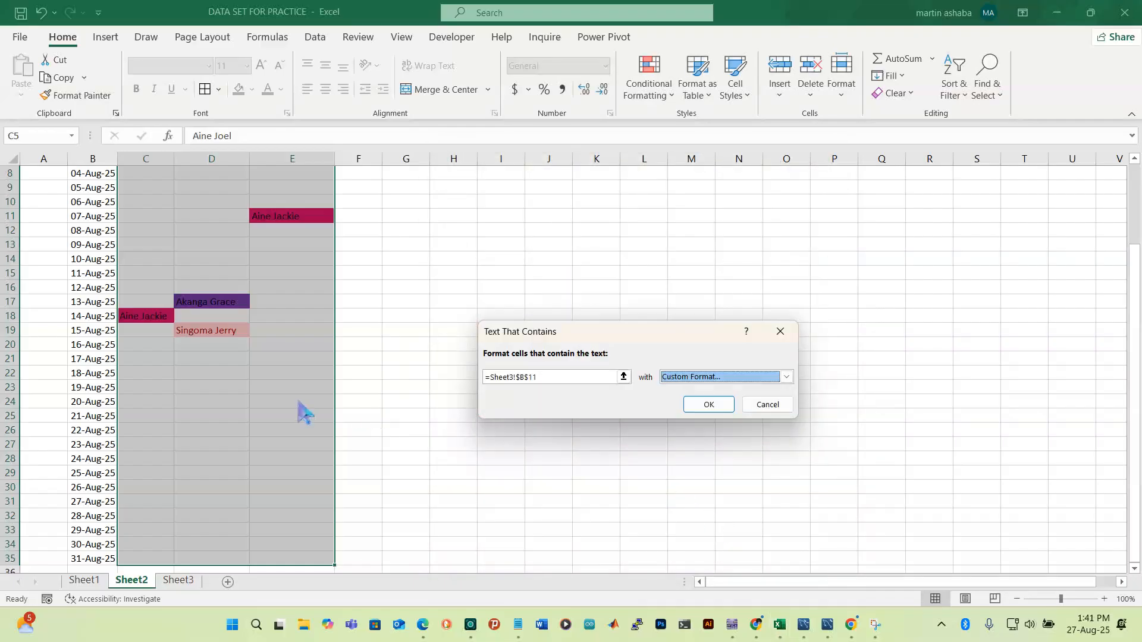
pyautogui.click(720, 405)
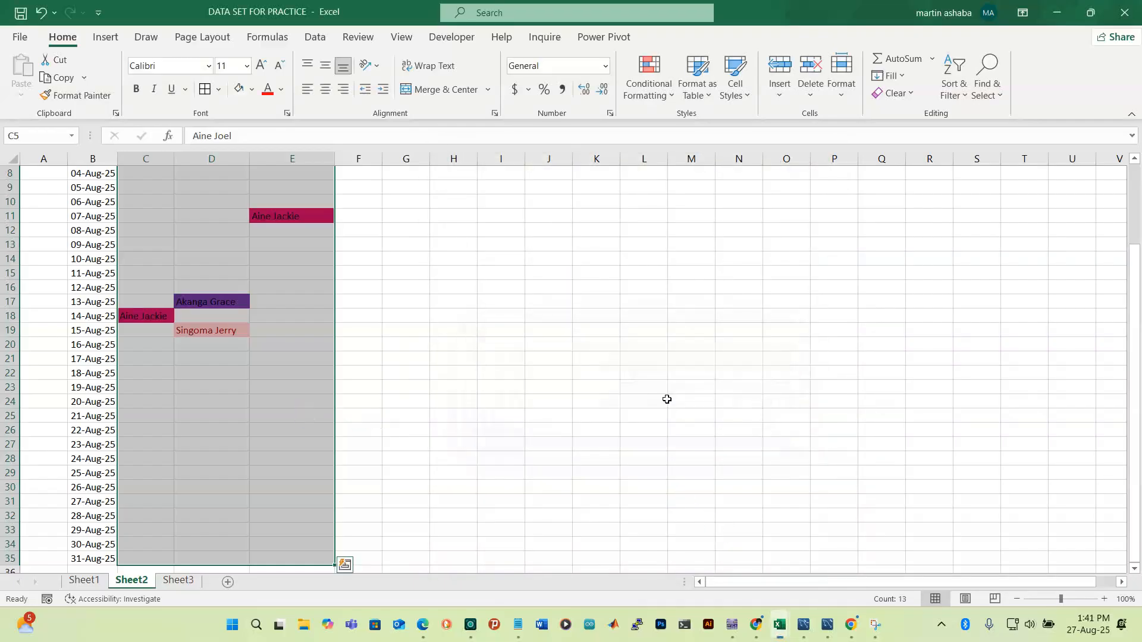
pyautogui.click(290, 372)
# Pick workers from the dropdowns for D14 (10-Aug afternoon), E25 (21-Aug evening) and C28 (24-Aug morning)
pyautogui.scroll(3, 324, 365)
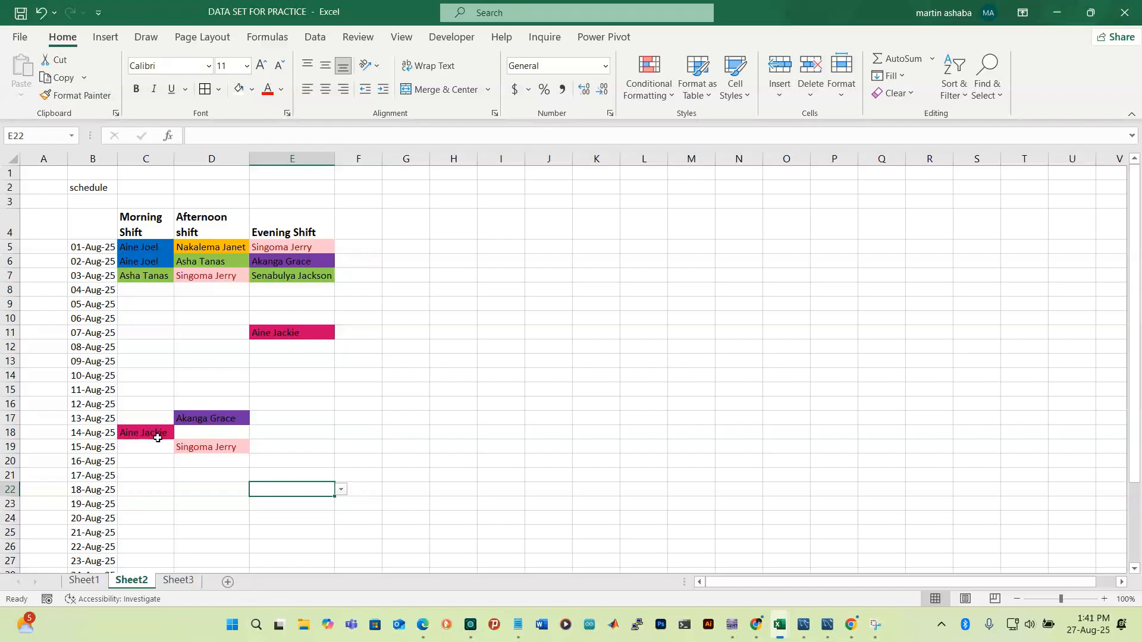
pyautogui.click(184, 373)
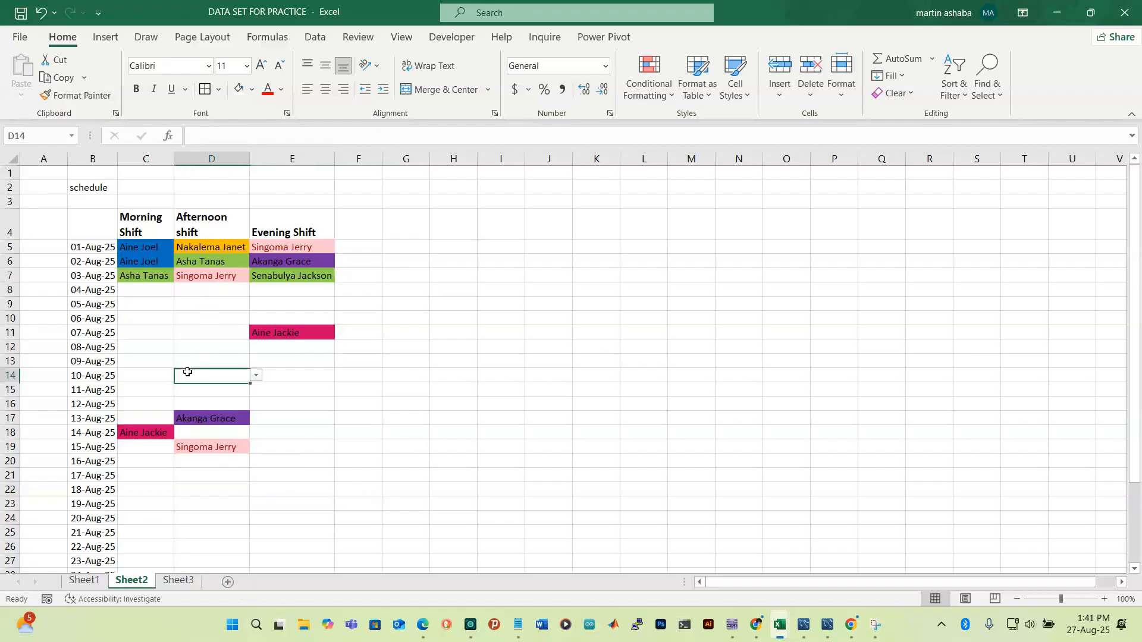
pyautogui.click(255, 375)
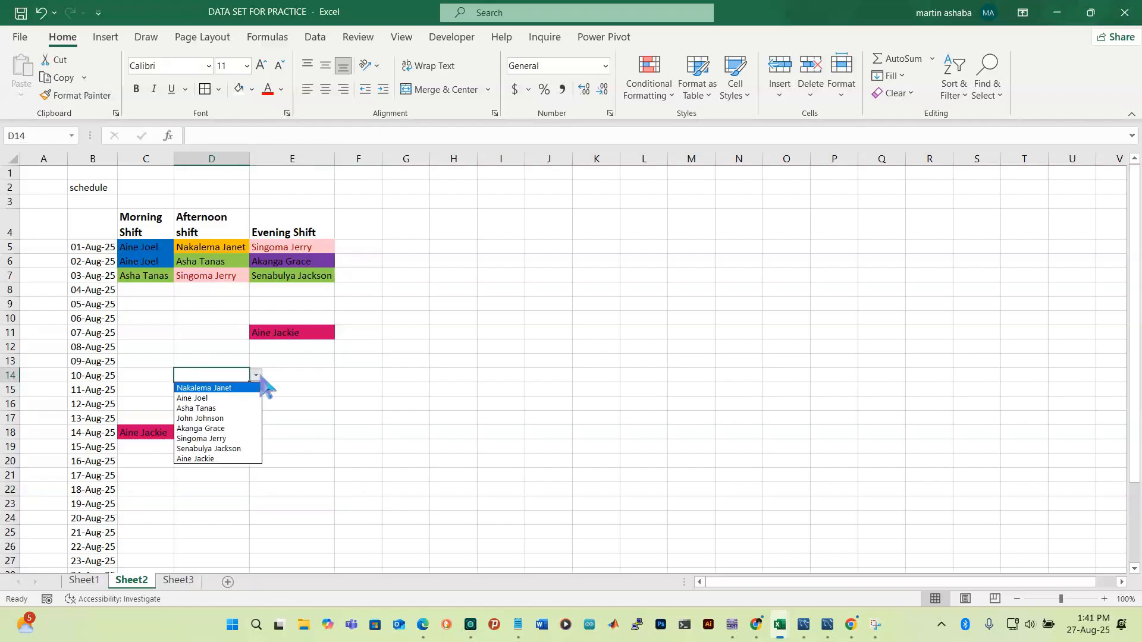
pyautogui.click(230, 459)
pyautogui.click(413, 452)
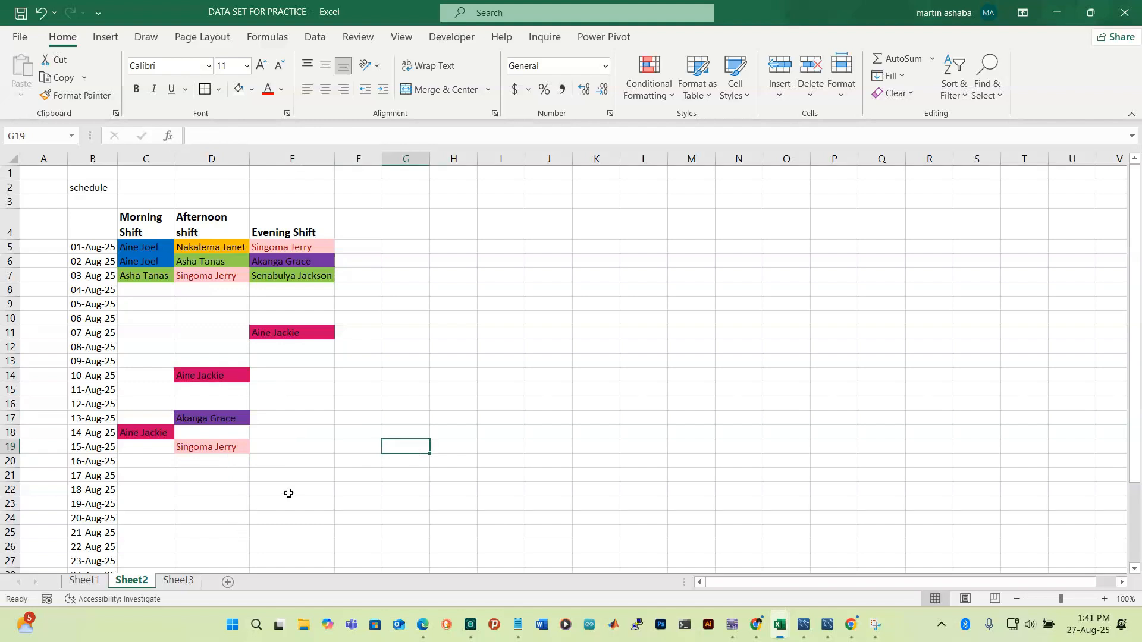
pyautogui.scroll(-2, 288, 493)
pyautogui.click(295, 436)
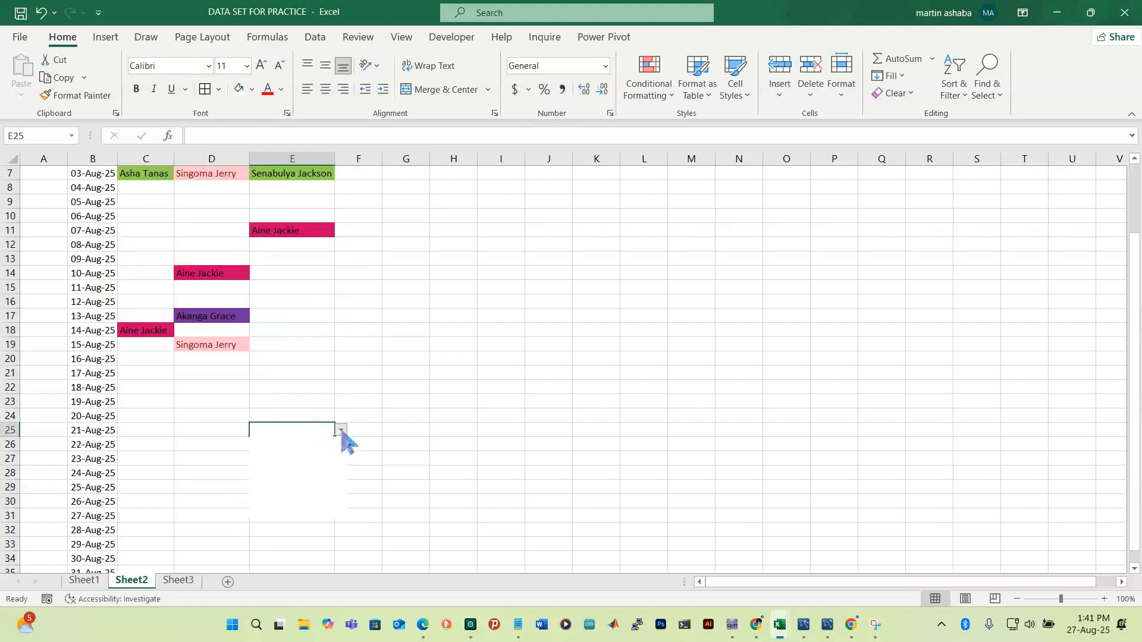
pyautogui.click(341, 430)
pyautogui.click(298, 495)
pyautogui.click(224, 526)
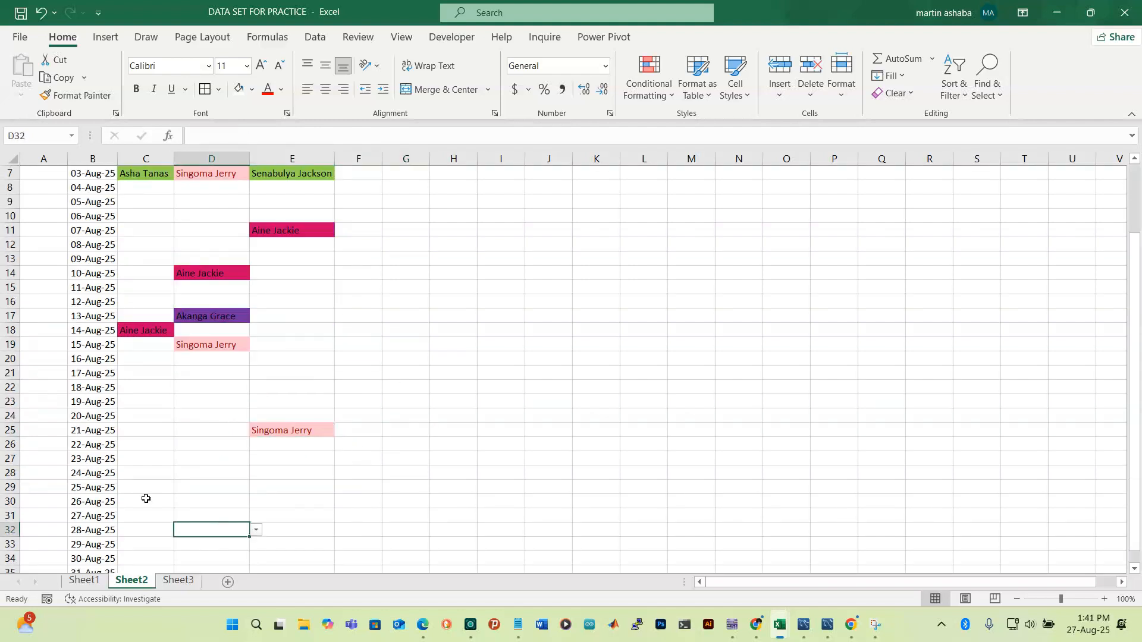
pyautogui.click(141, 476)
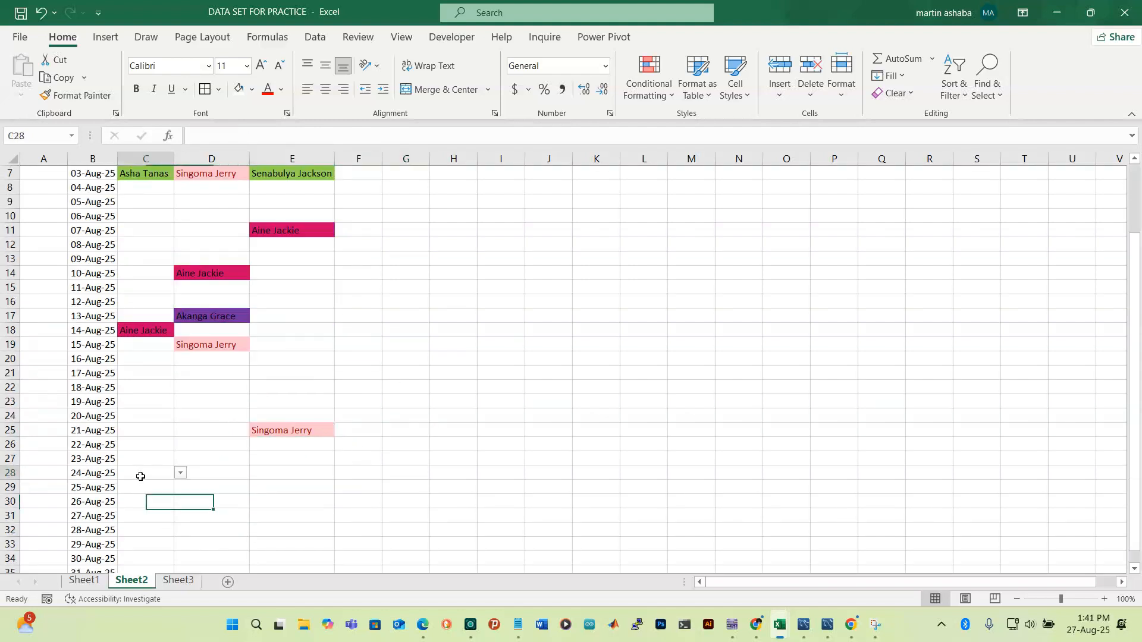
pyautogui.click(180, 473)
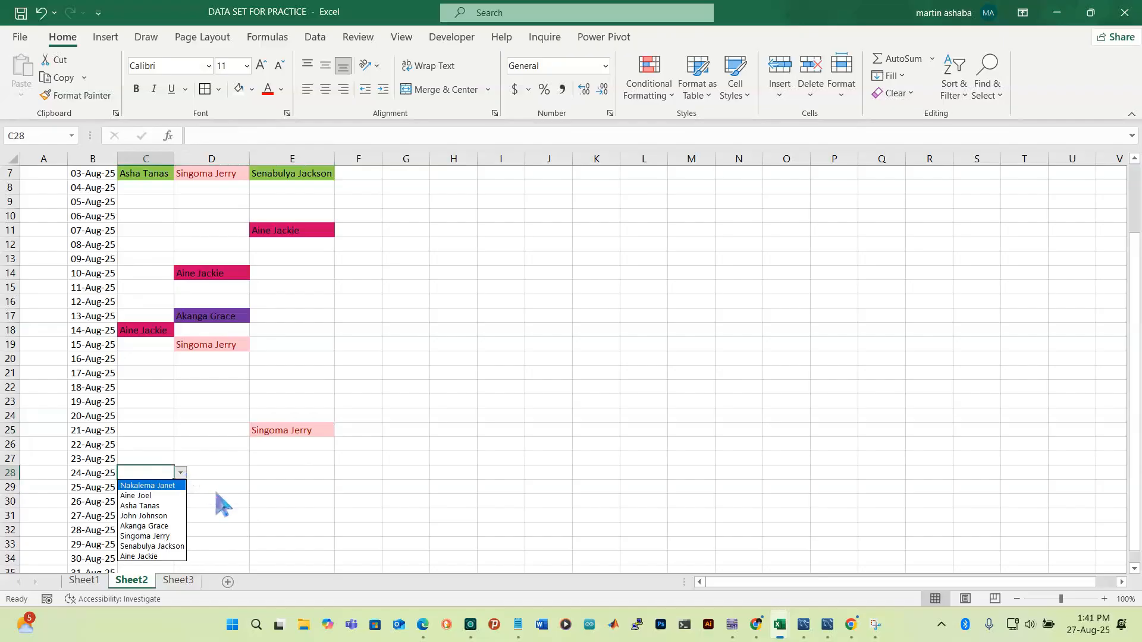
pyautogui.click(153, 517)
pyautogui.click(255, 512)
pyautogui.click(153, 479)
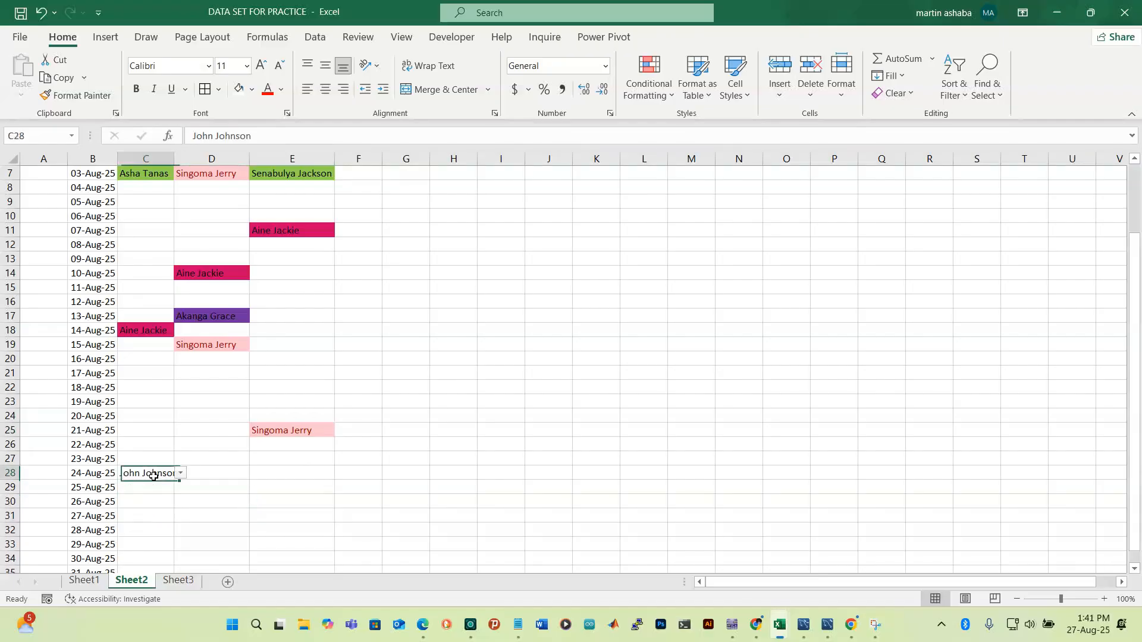
pyautogui.scroll(2, 225, 329)
# Select the shift grid C5:E35 down to the 31-Aug-25 row
pyautogui.click(140, 248)
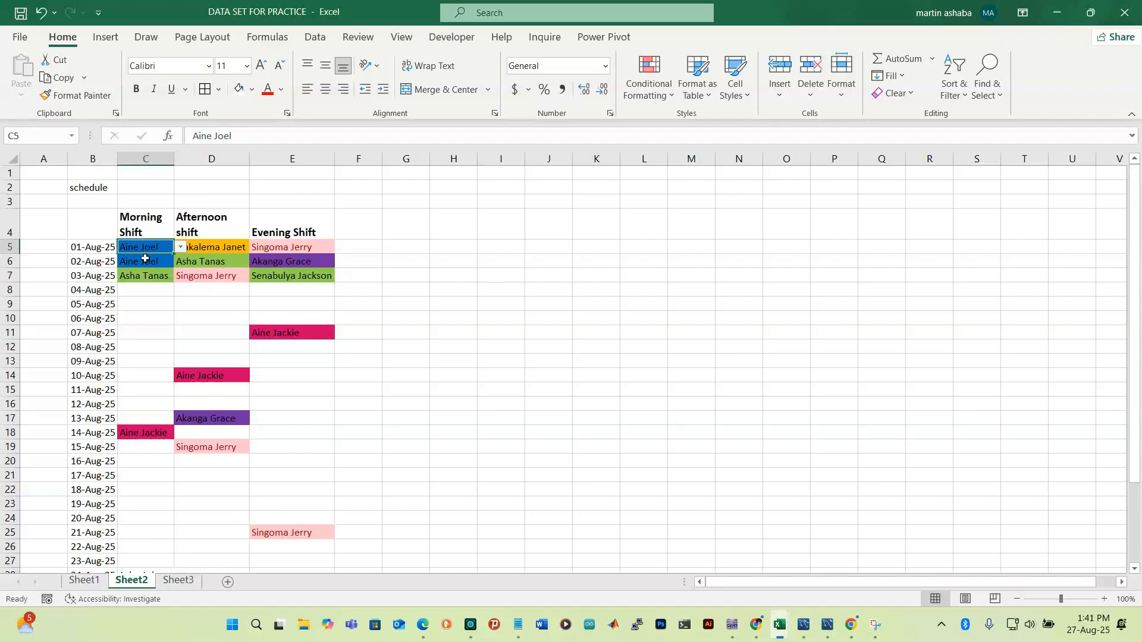
pyautogui.hotkey('shift', 'Right')
pyautogui.hotkey('shift', 'Right')
pyautogui.hotkey('shift', 'Right')
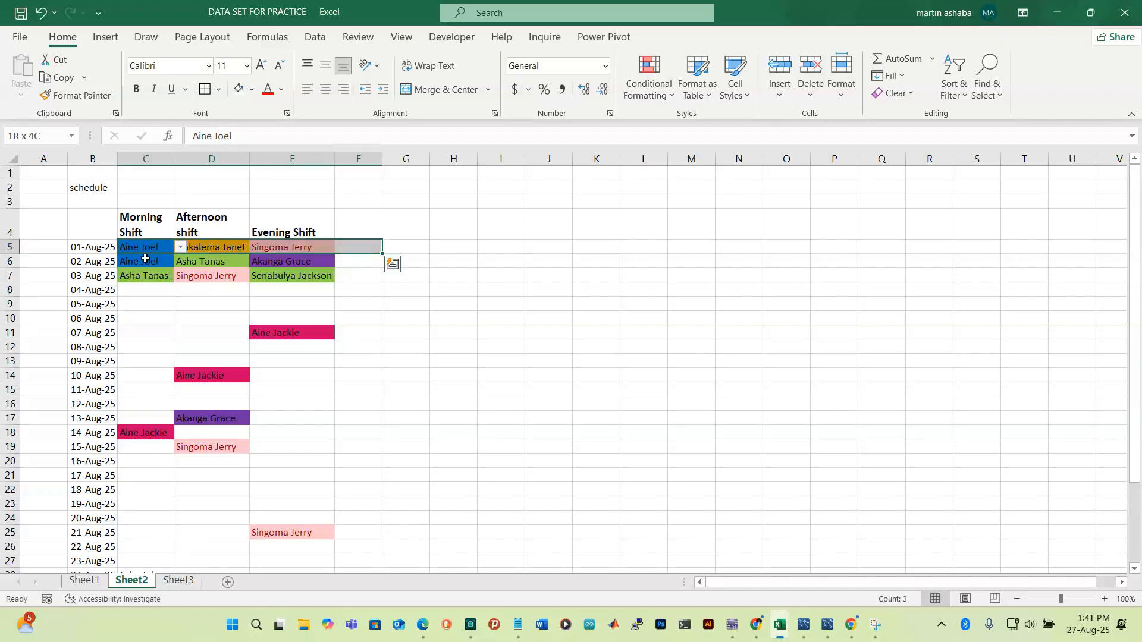
pyautogui.hotkey('shift', 'Left')
pyautogui.hotkey('shift', 'Down')
pyautogui.hotkey('shift', 'Down')
pyautogui.hotkey('shift', 'Down')
pyautogui.hotkey('shift', 'Down')
pyautogui.hotkey('shift', 'Down')
pyautogui.hotkey('shift', 'Down')
pyautogui.hotkey('shift', 'Down')
pyautogui.hotkey('shift', 'Down')
pyautogui.hotkey('shift', 'Down')
pyautogui.hotkey('shift', 'Down')
pyautogui.hotkey('shift', 'Down')
pyautogui.hotkey('shift', 'Down')
pyautogui.hotkey('shift', 'Down')
pyautogui.hotkey('shift', 'Down')
pyautogui.hotkey('shift', 'Down')
pyautogui.hotkey('shift', 'Down')
pyautogui.hotkey('shift', 'Down')
pyautogui.hotkey('shift', 'Down')
pyautogui.hotkey('shift', 'Down')
pyautogui.hotkey('shift', 'Down')
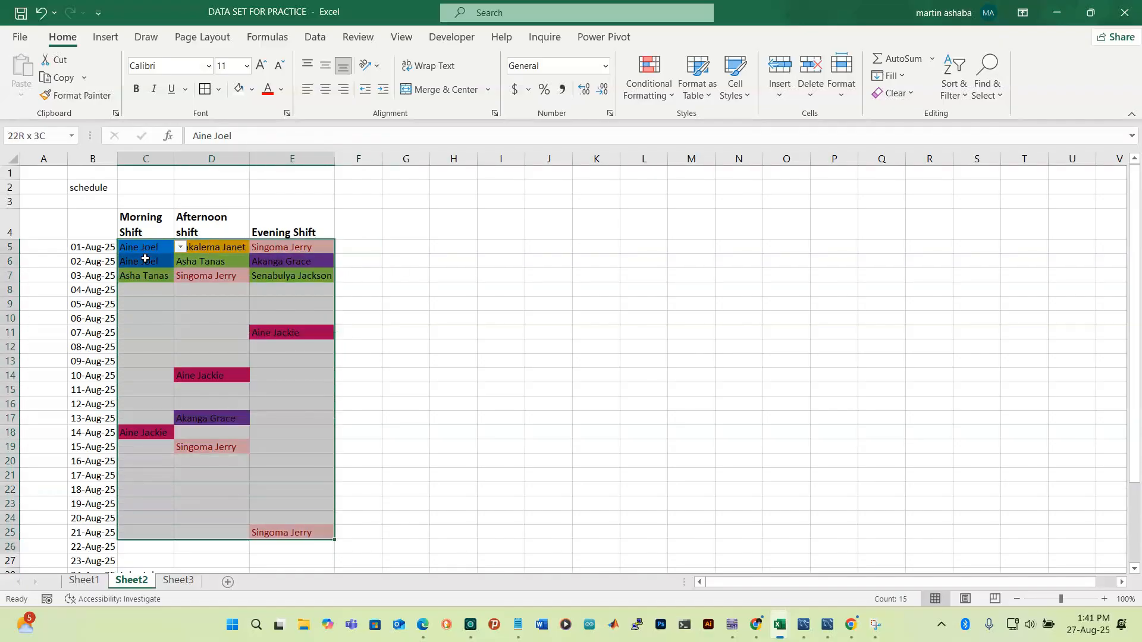
pyautogui.hotkey('shift', 'Down')
pyautogui.hotkey('shift', 'Down')
pyautogui.hotkey('shift', 'Down')
pyautogui.hotkey('shift', 'Down')
pyautogui.hotkey('shift', 'Down')
pyautogui.hotkey('shift', 'Down')
pyautogui.hotkey('shift', 'Down')
pyautogui.hotkey('shift', 'Down')
pyautogui.hotkey('shift', 'Down')
pyautogui.hotkey('shift', 'Down')
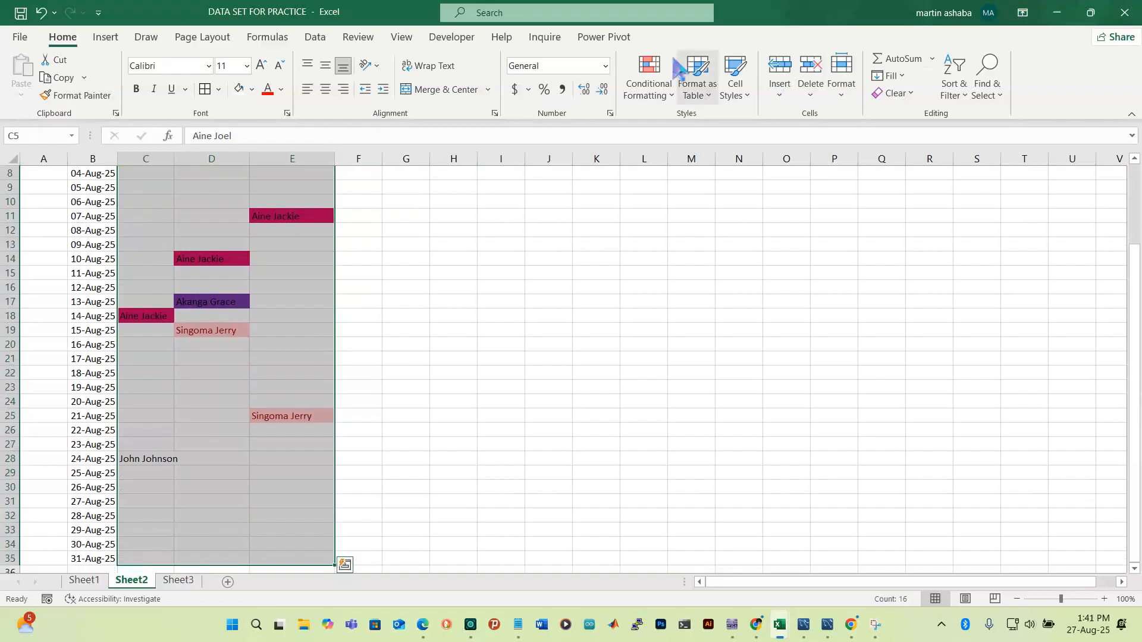
# Add a Text That Contains rule for =Sheet3!$B$7 with a custom dark green fill
pyautogui.click(671, 95)
pyautogui.moveTo(723, 136)
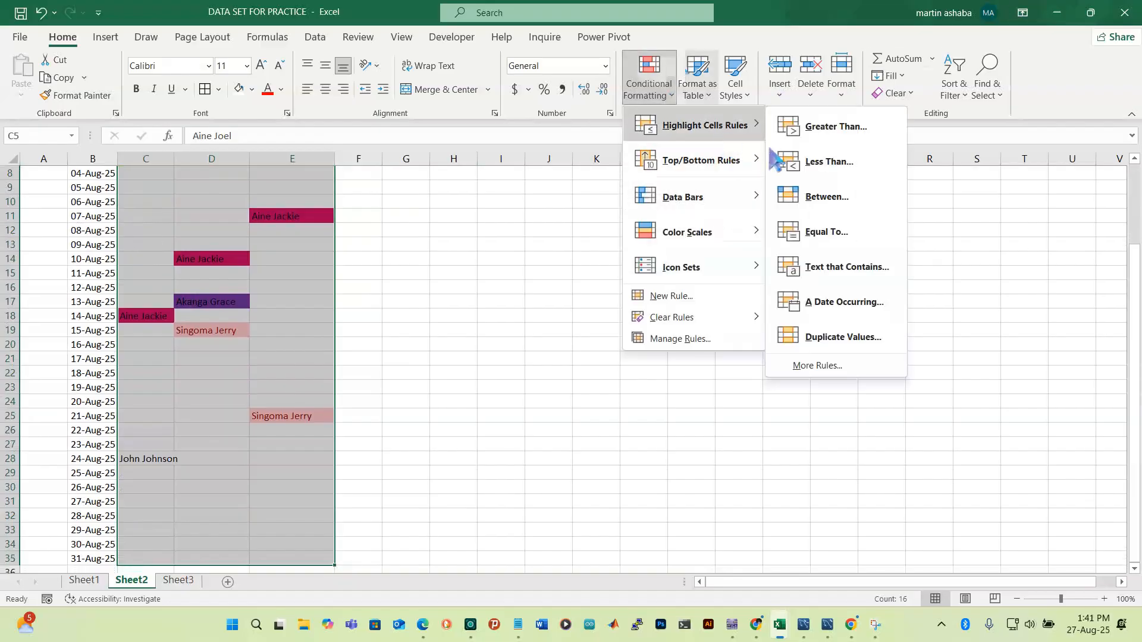
pyautogui.click(857, 277)
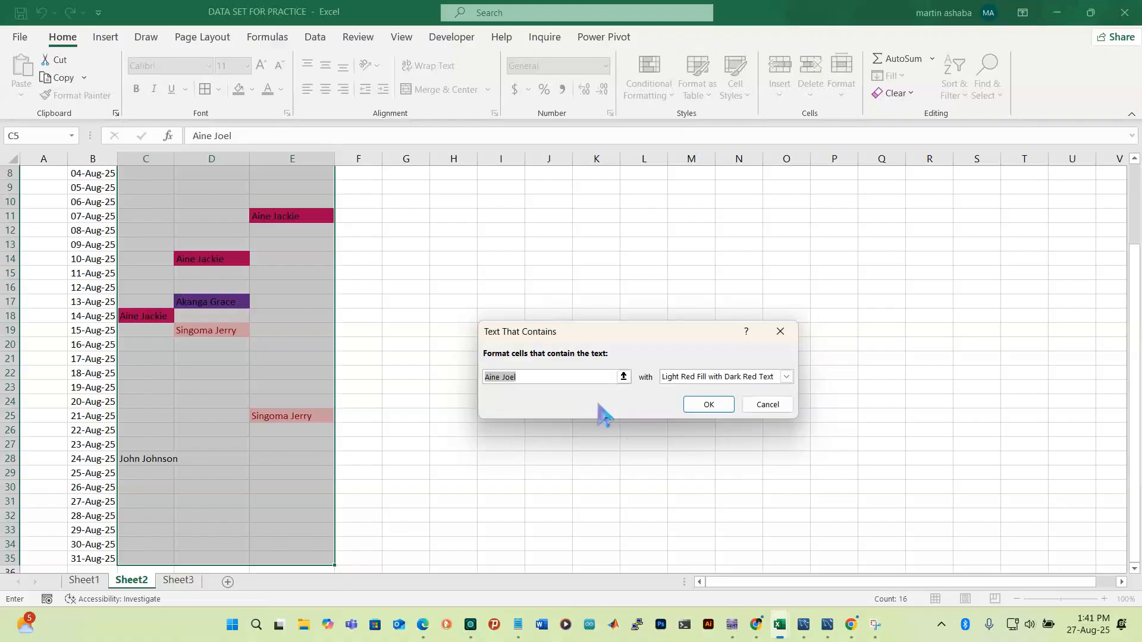
pyautogui.click(189, 582)
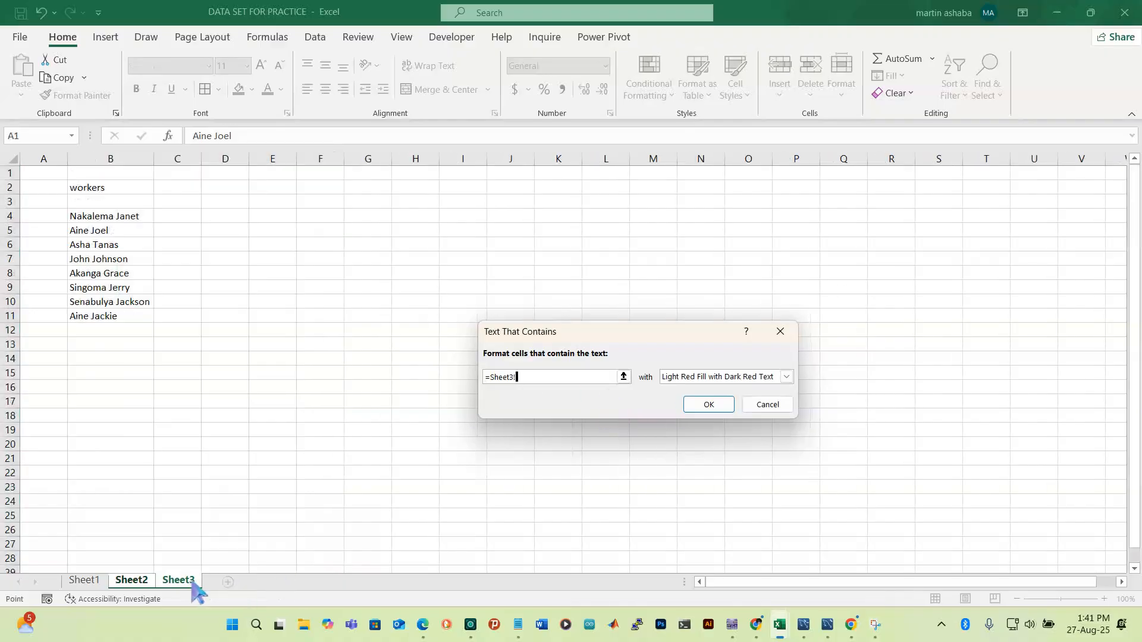
pyautogui.click(104, 257)
pyautogui.click(787, 376)
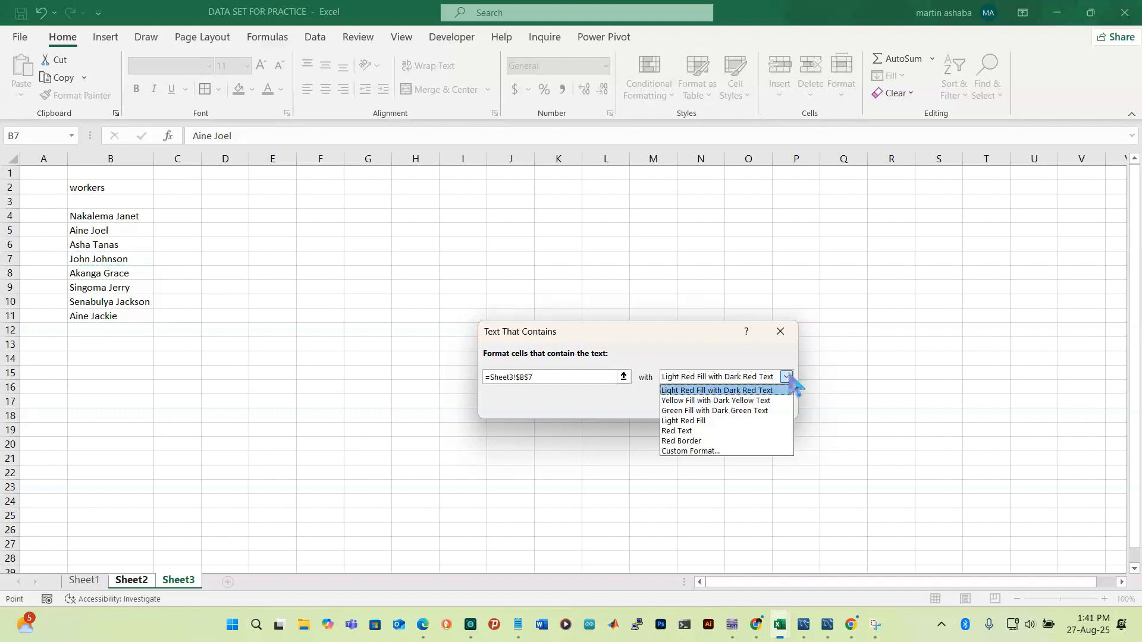
pyautogui.click(698, 454)
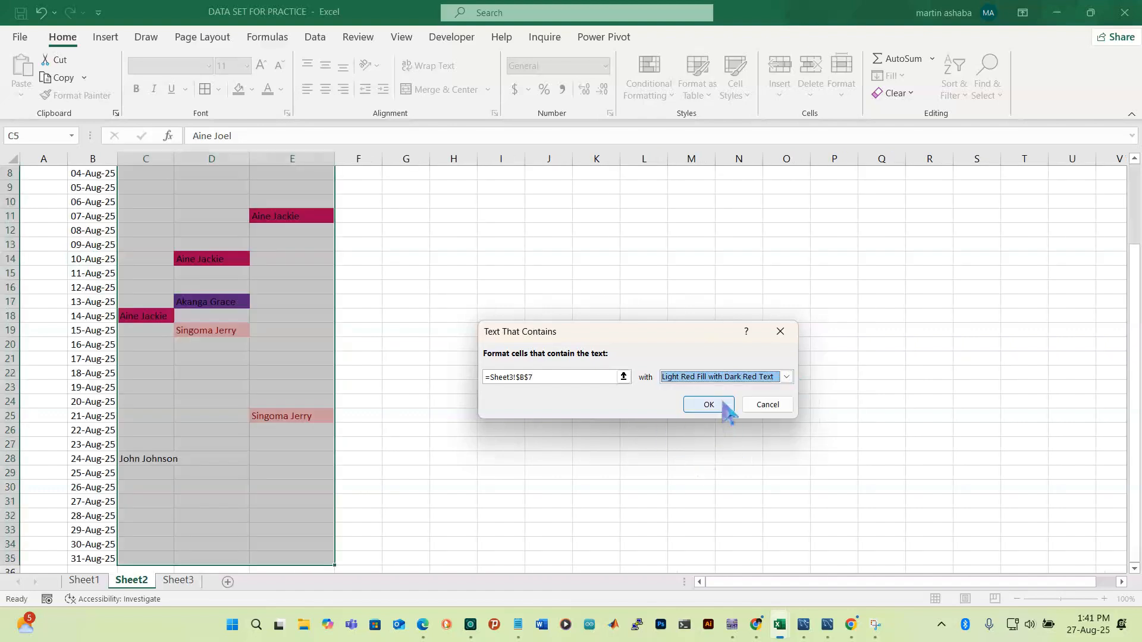
pyautogui.click(787, 377)
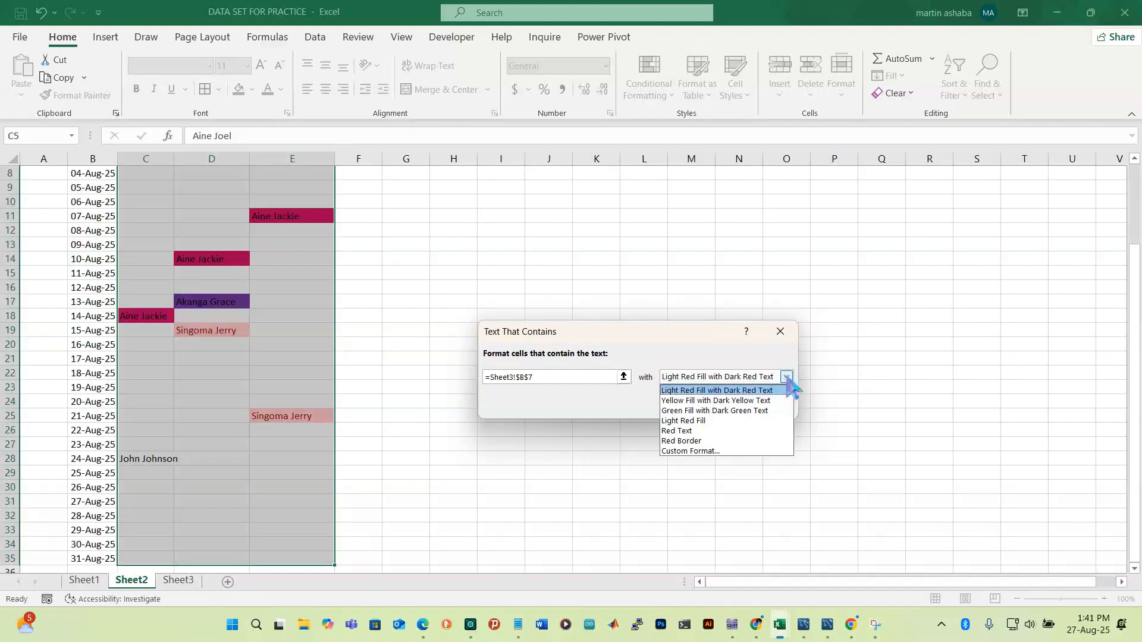
pyautogui.click(720, 452)
pyautogui.click(550, 350)
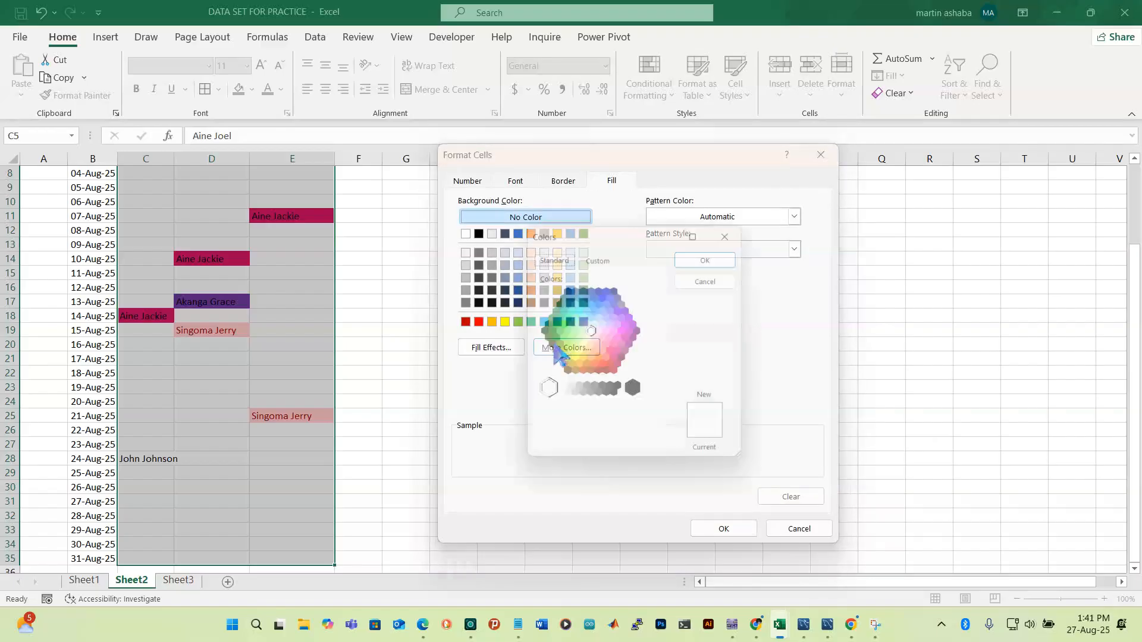
pyautogui.click(549, 332)
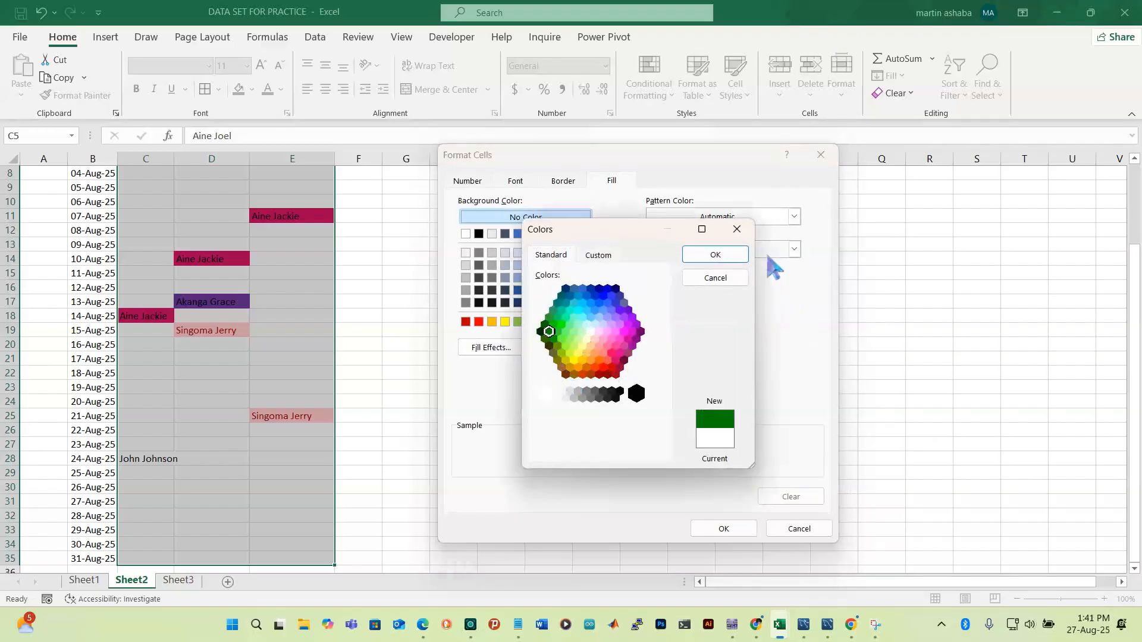
pyautogui.click(716, 257)
pyautogui.click(724, 529)
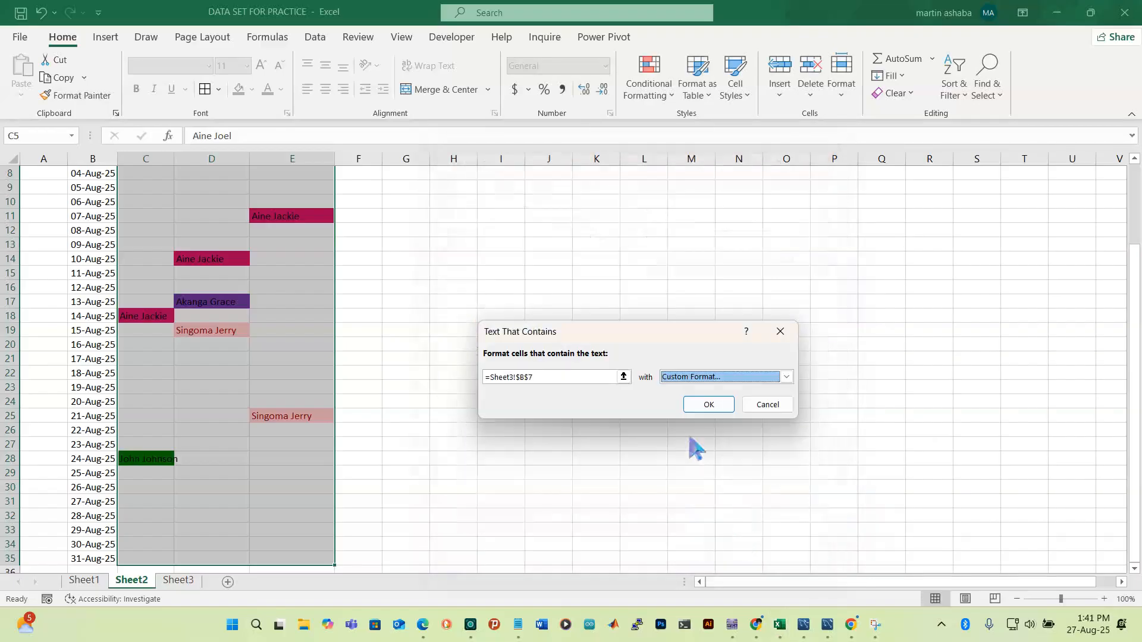
pyautogui.click(707, 405)
pyautogui.click(285, 499)
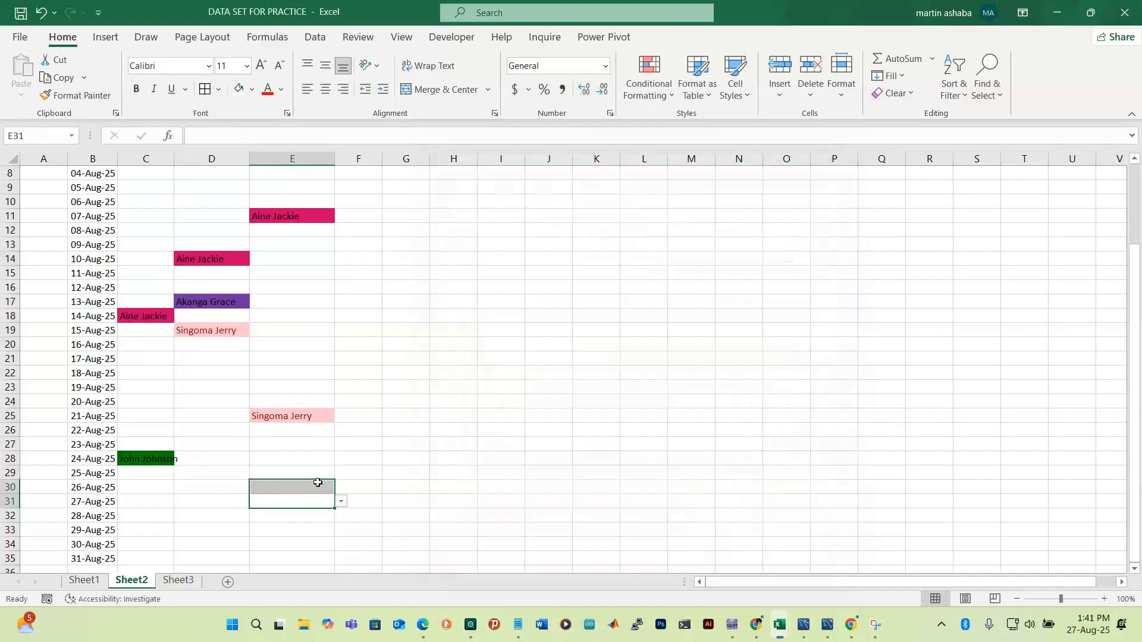
# Assign staff from the dropdowns to E31 (27-Aug evening), C11 (07-Aug morning) and D35 (31-Aug afternoon)
pyautogui.click(342, 501)
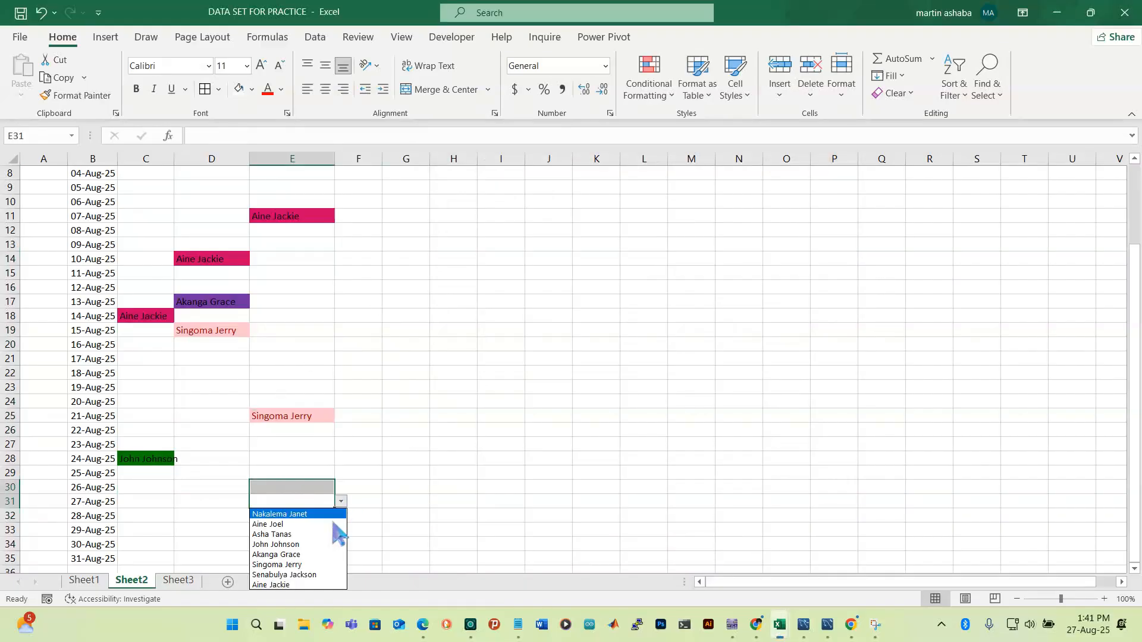
pyautogui.click(311, 556)
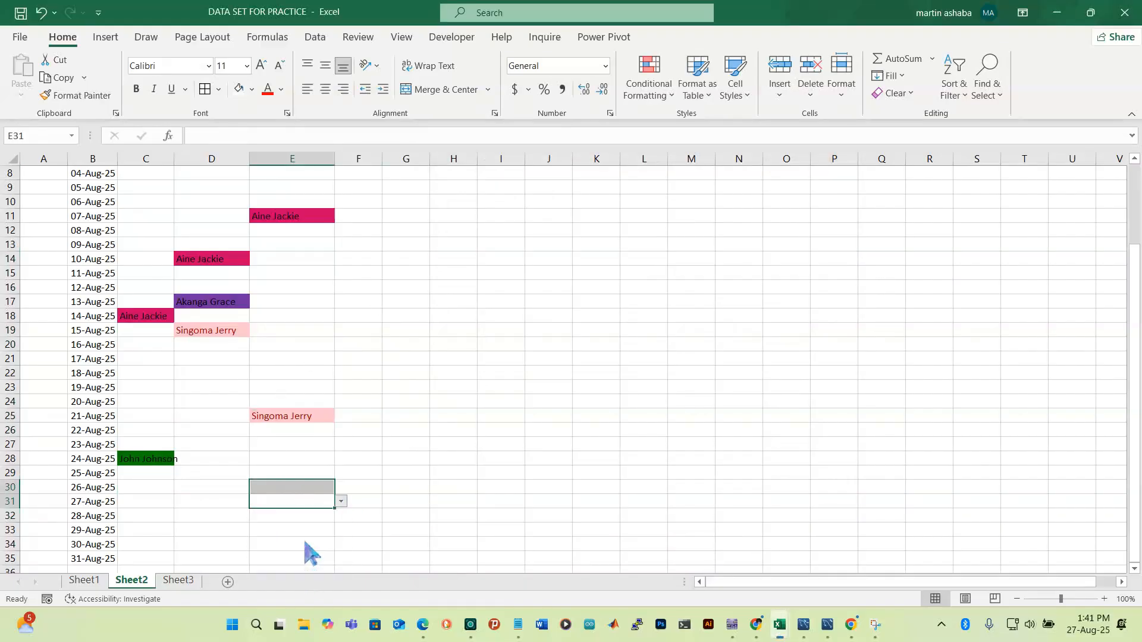
pyautogui.click(417, 512)
pyautogui.click(528, 517)
pyautogui.scroll(2, 232, 359)
pyautogui.scroll(1, 233, 359)
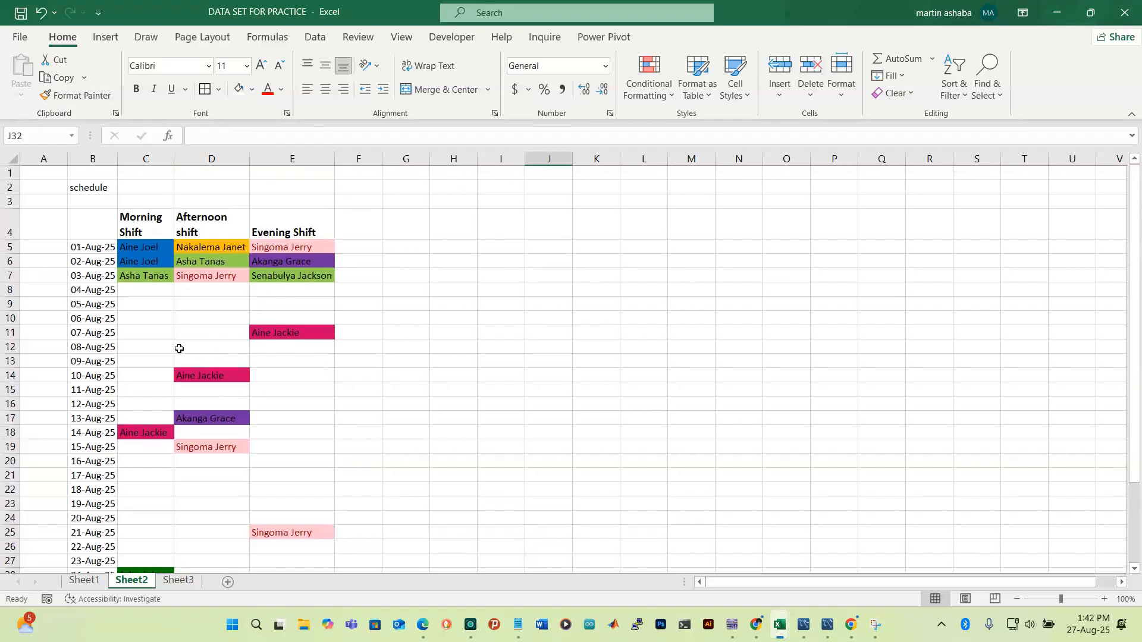
pyautogui.click(151, 332)
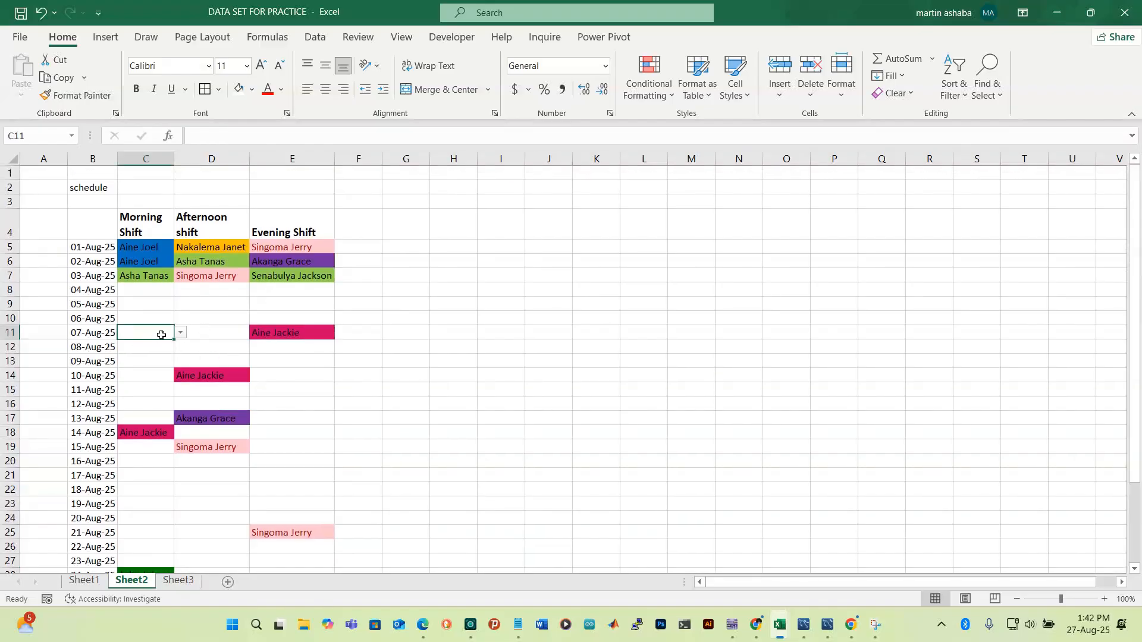
pyautogui.click(181, 334)
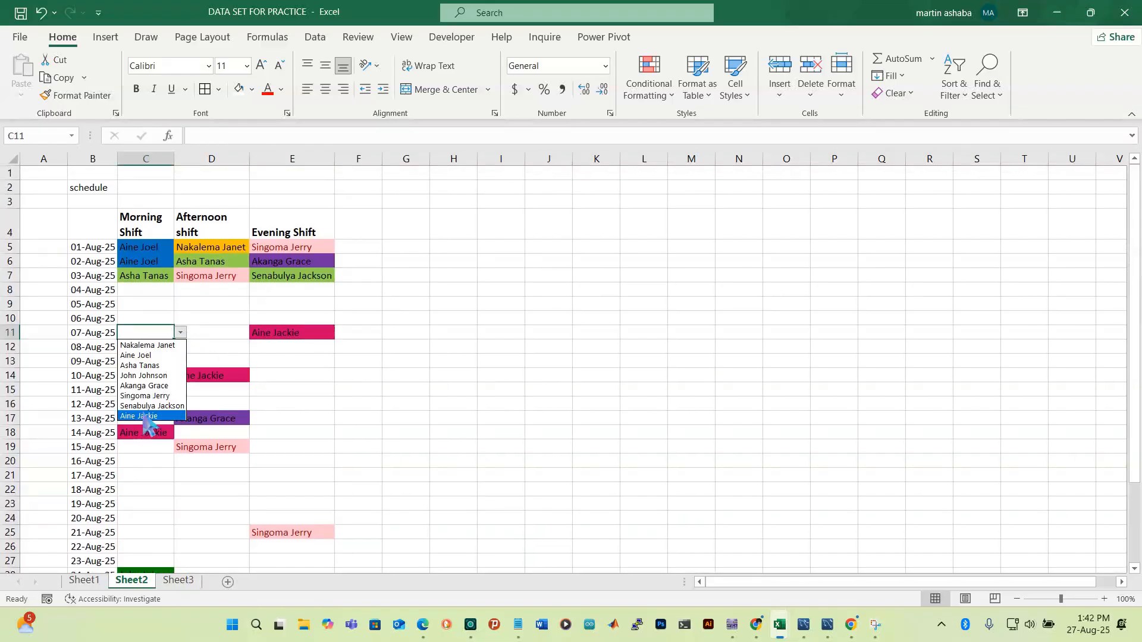
pyautogui.click(142, 376)
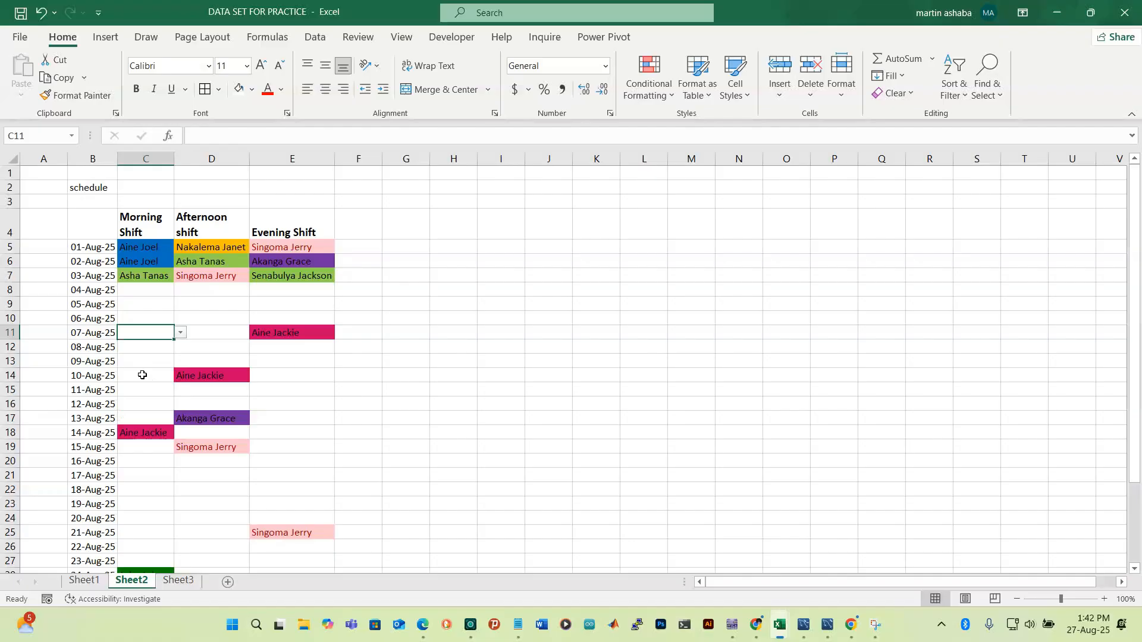
pyautogui.click(447, 390)
pyautogui.scroll(-3, 402, 409)
pyautogui.scroll(-4, 403, 409)
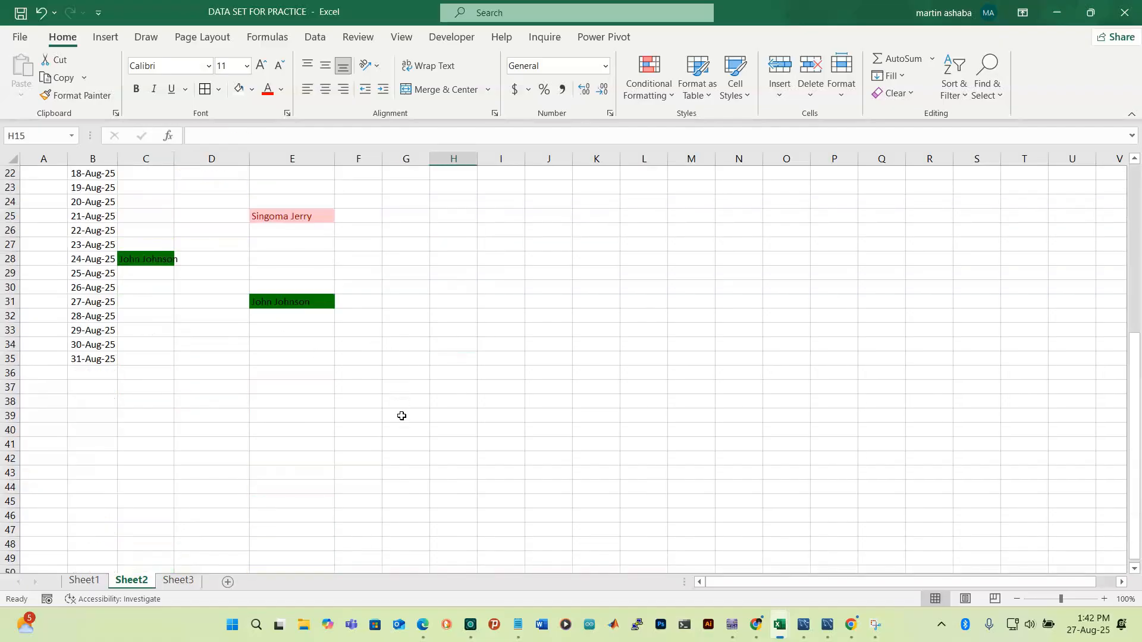
pyautogui.click(198, 363)
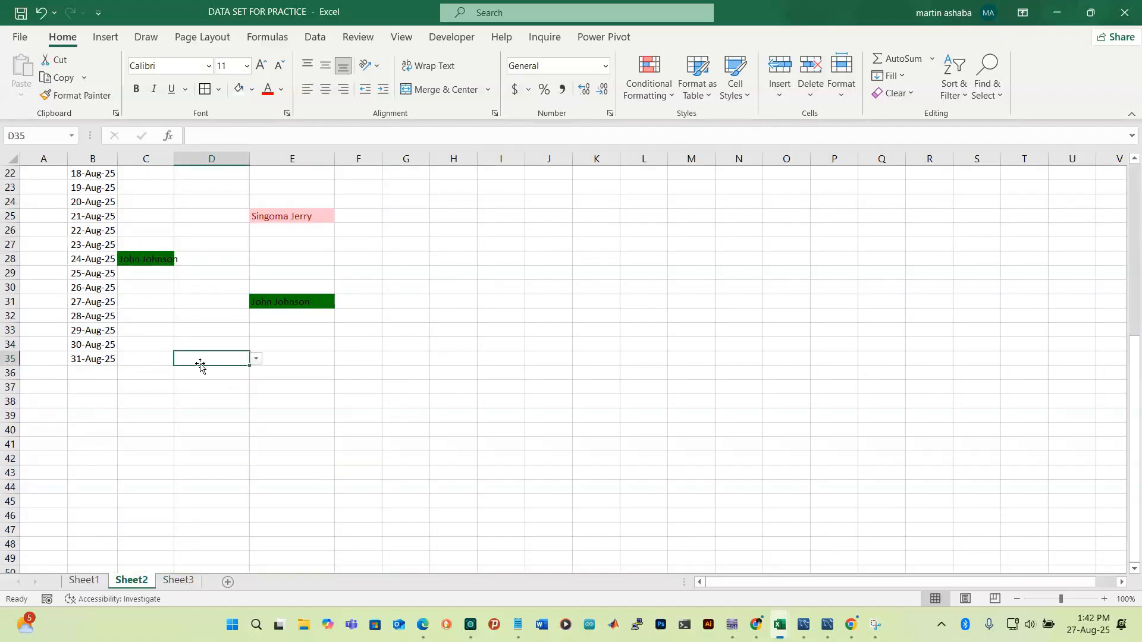
pyautogui.click(257, 359)
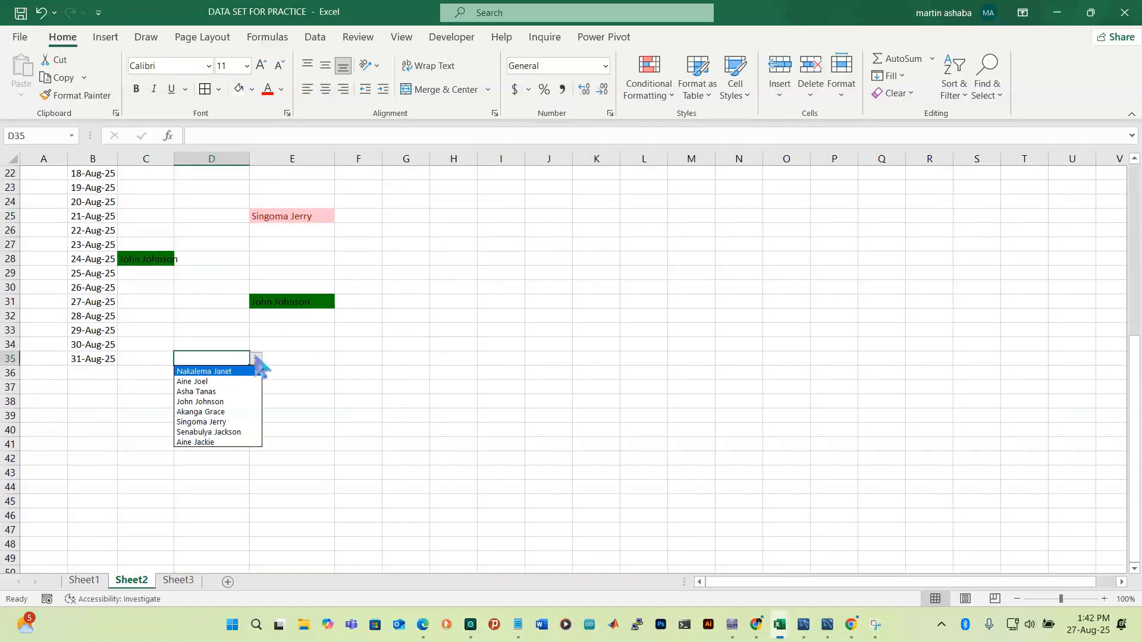
pyautogui.click(212, 433)
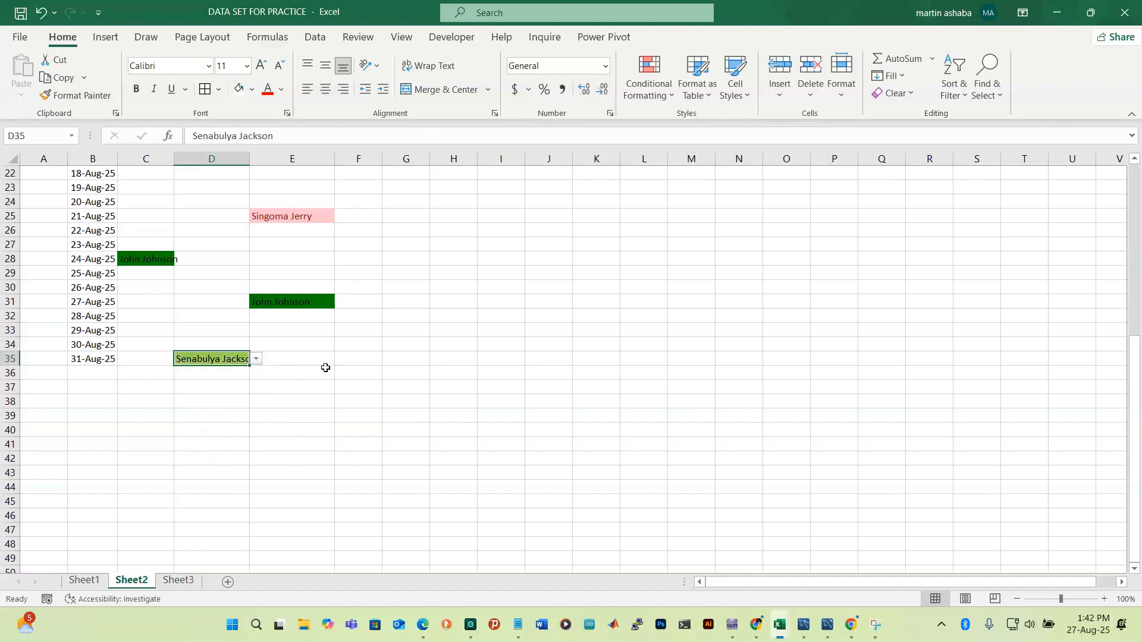
pyautogui.click(293, 358)
pyautogui.scroll(4, 286, 351)
pyautogui.scroll(3, 285, 345)
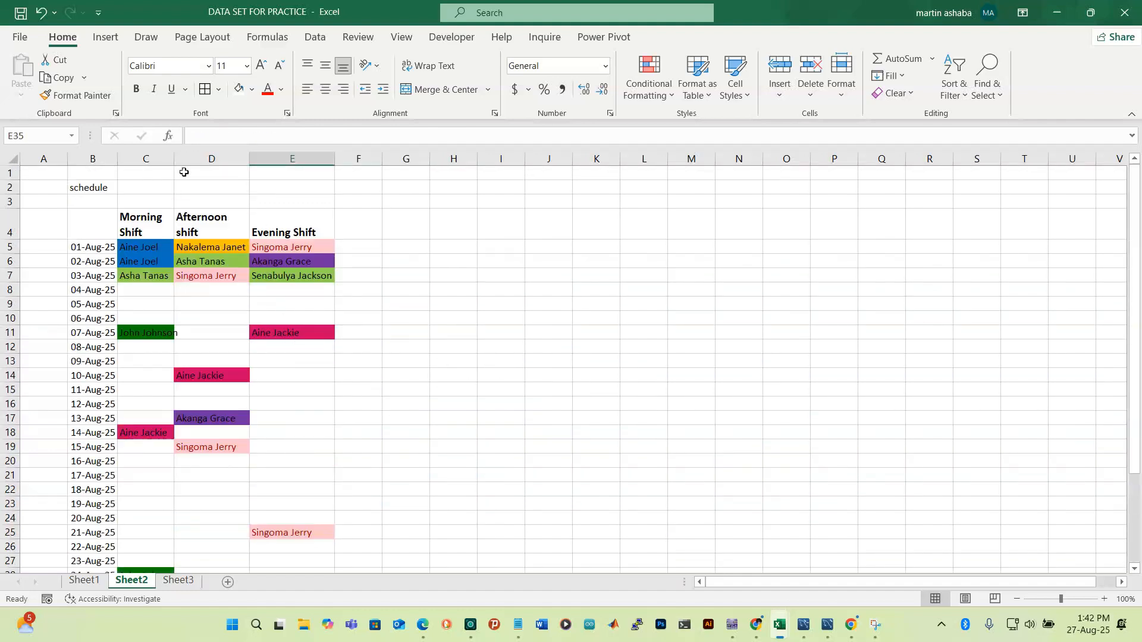
# Widen columns D and C so the Afternoon shift heading fits on one line
pyautogui.moveTo(252, 158); pyautogui.dragTo(267, 159)
pyautogui.moveTo(175, 157); pyautogui.dragTo(186, 161)
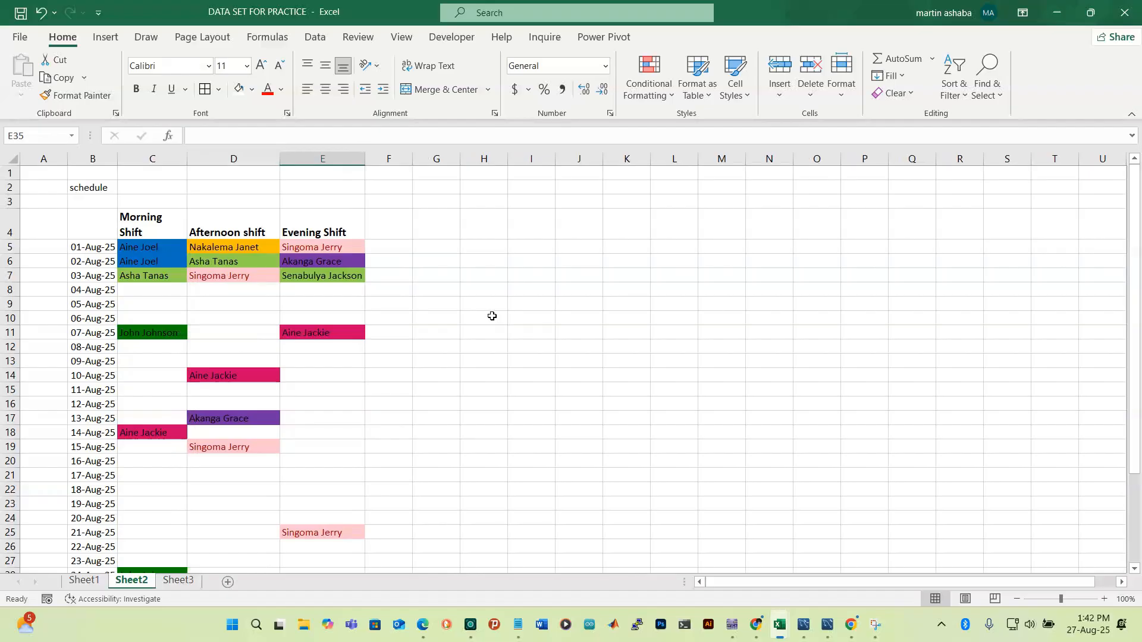
pyautogui.scroll(-5, 492, 316)
pyautogui.scroll(5, 493, 322)
pyautogui.click(103, 188)
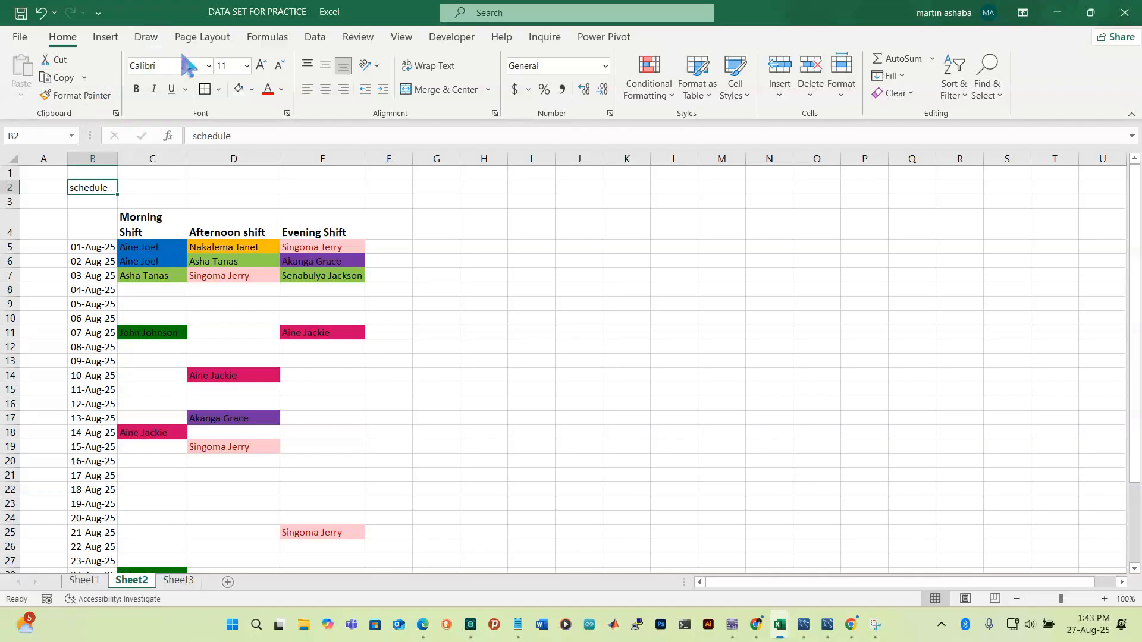
# Capitalise the B2 title so it reads 'Schedule'
pyautogui.click(150, 189)
pyautogui.click(96, 189)
pyautogui.click(234, 137)
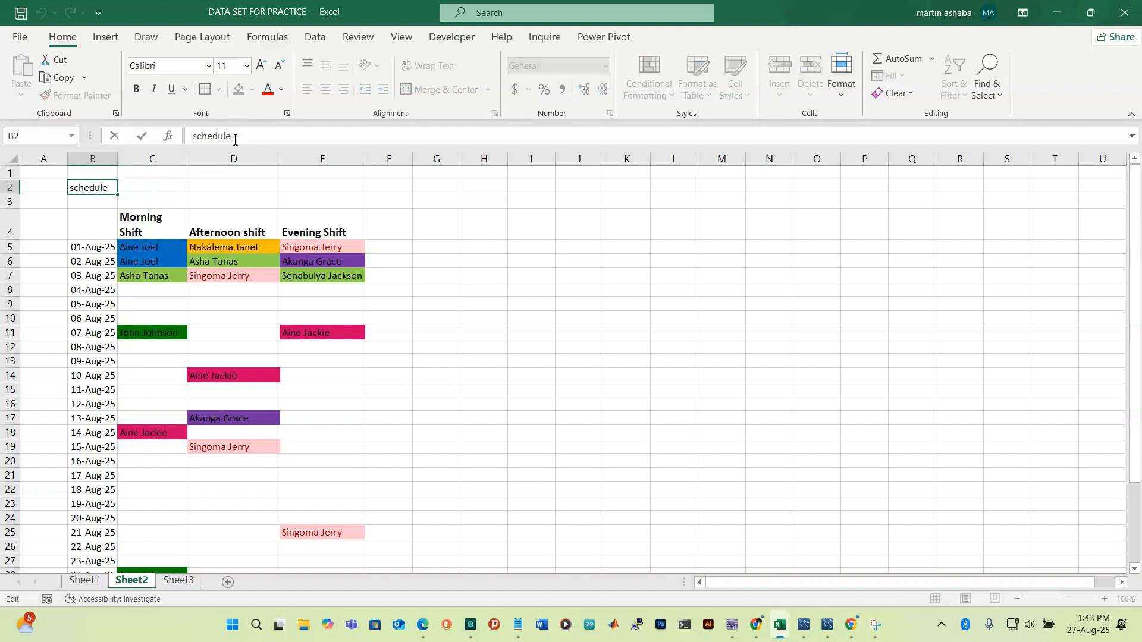
pyautogui.click(197, 135)
pyautogui.press('BackSpace')
pyautogui.write('S')
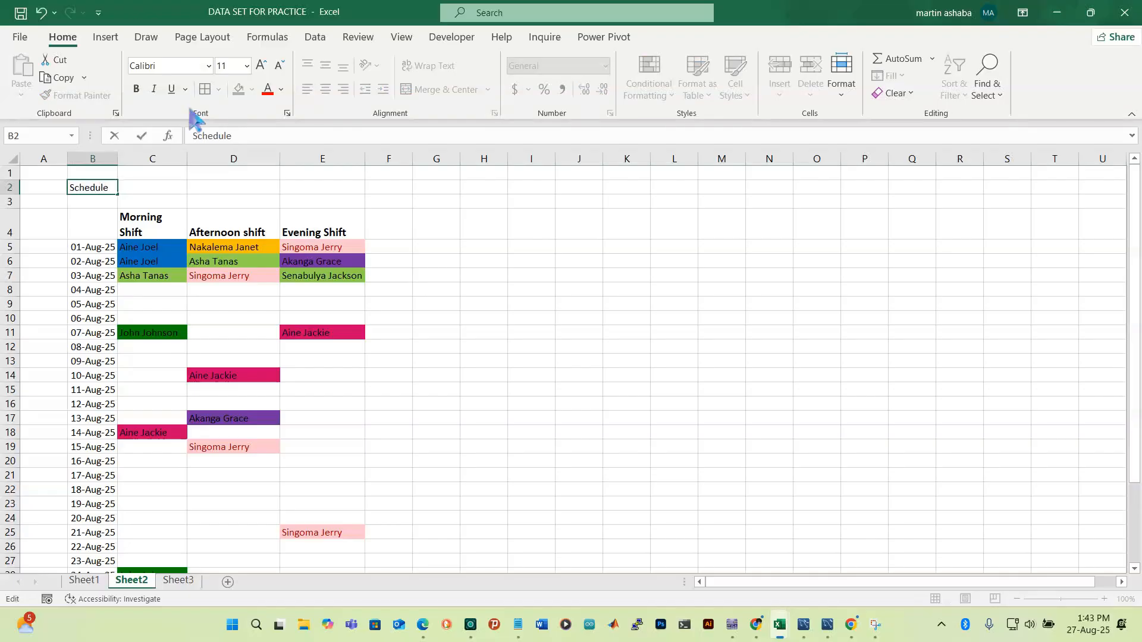
pyautogui.click(141, 136)
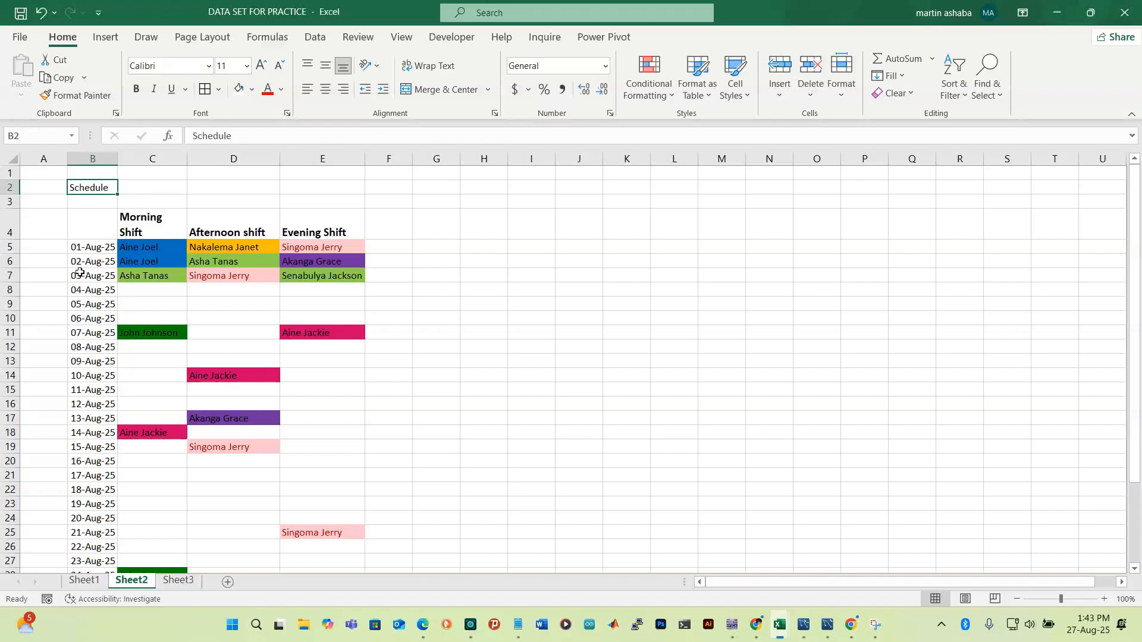
# Extend the B2 title to read 'Schedule-August'
pyautogui.click(83, 246)
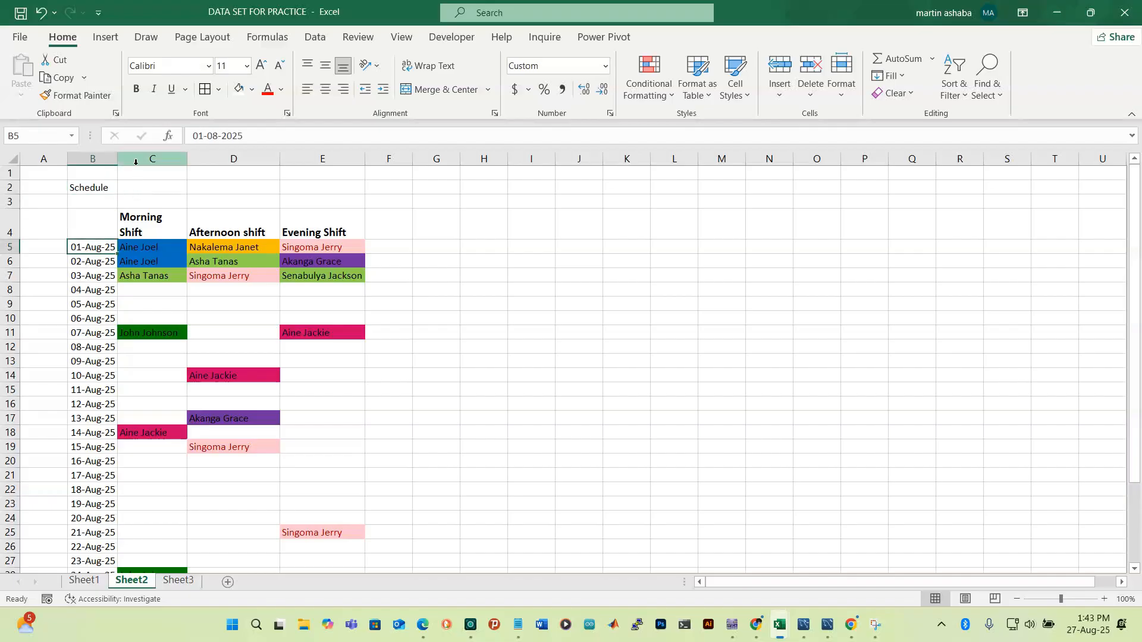
pyautogui.click(137, 189)
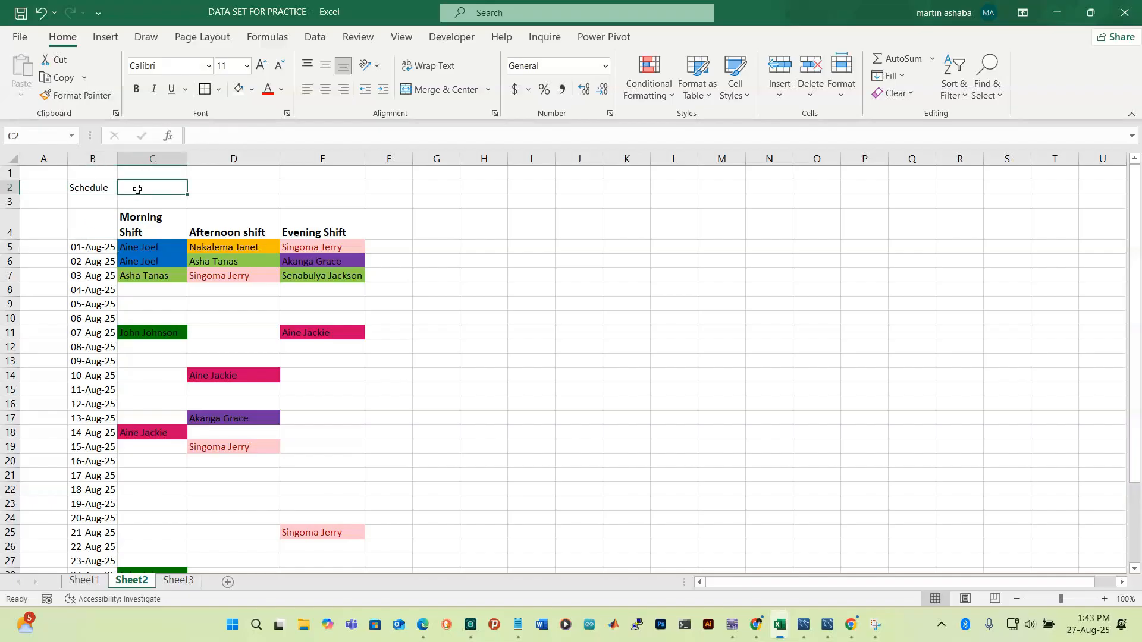
pyautogui.click(102, 187)
pyautogui.click(250, 138)
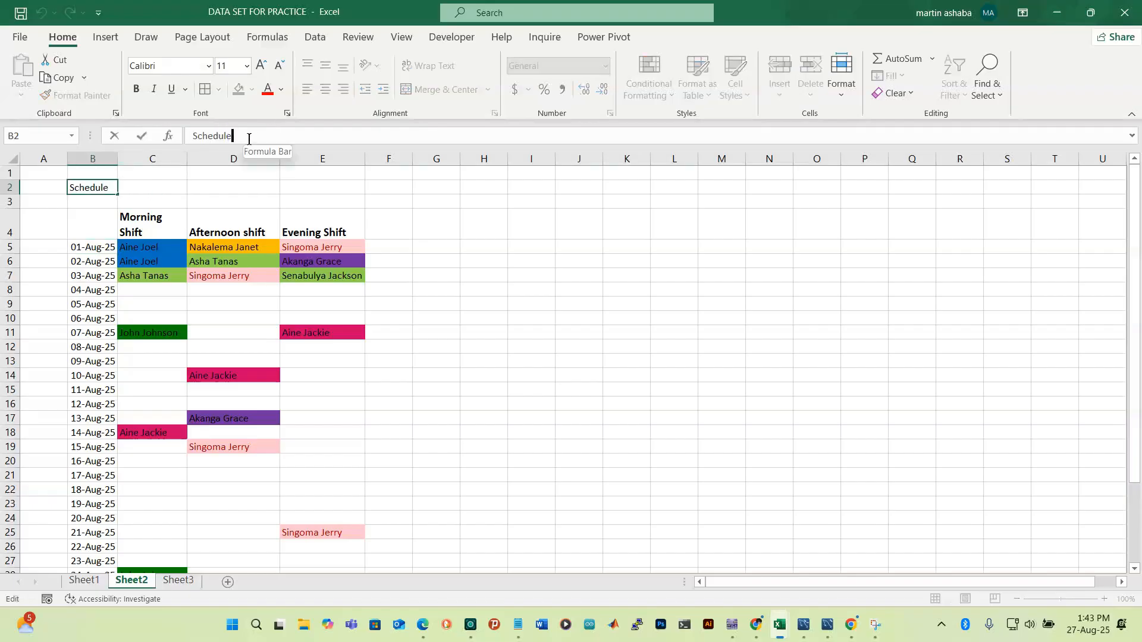
pyautogui.write('-')
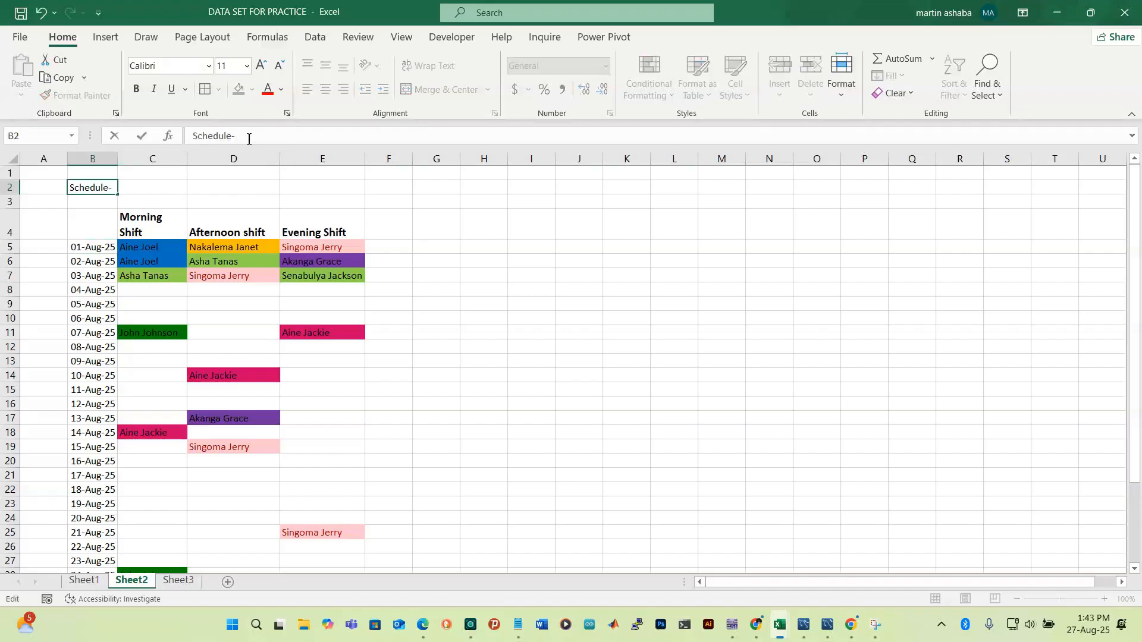
pyautogui.write('aUGUST')
pyautogui.press('BackSpace')
pyautogui.press('BackSpace')
pyautogui.press('BackSpace')
pyautogui.press('BackSpace')
pyautogui.press('BackSpace')
pyautogui.write('AUGU')
pyautogui.press('BackSpace')
pyautogui.press('BackSpace')
pyautogui.press('BackSpace')
pyautogui.write('ugust')
pyautogui.press('Return')
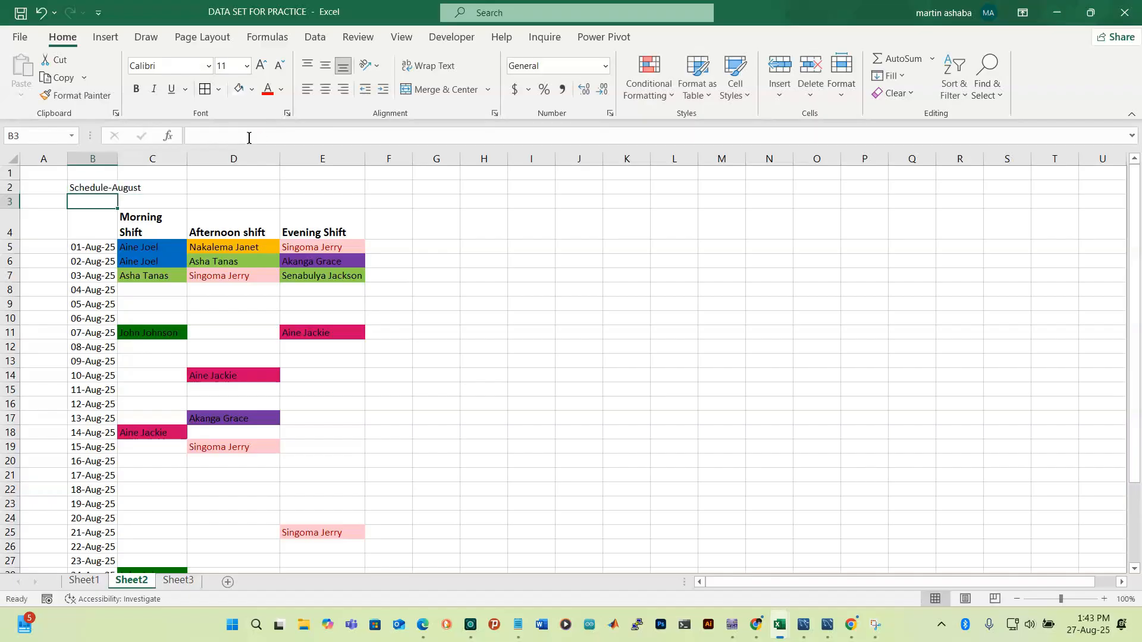
# Make the title in B2:C2 bold at font size 18
pyautogui.click(83, 186)
pyautogui.hotkey('shift', 'Right')
pyautogui.hotkey('shift', 'Right')
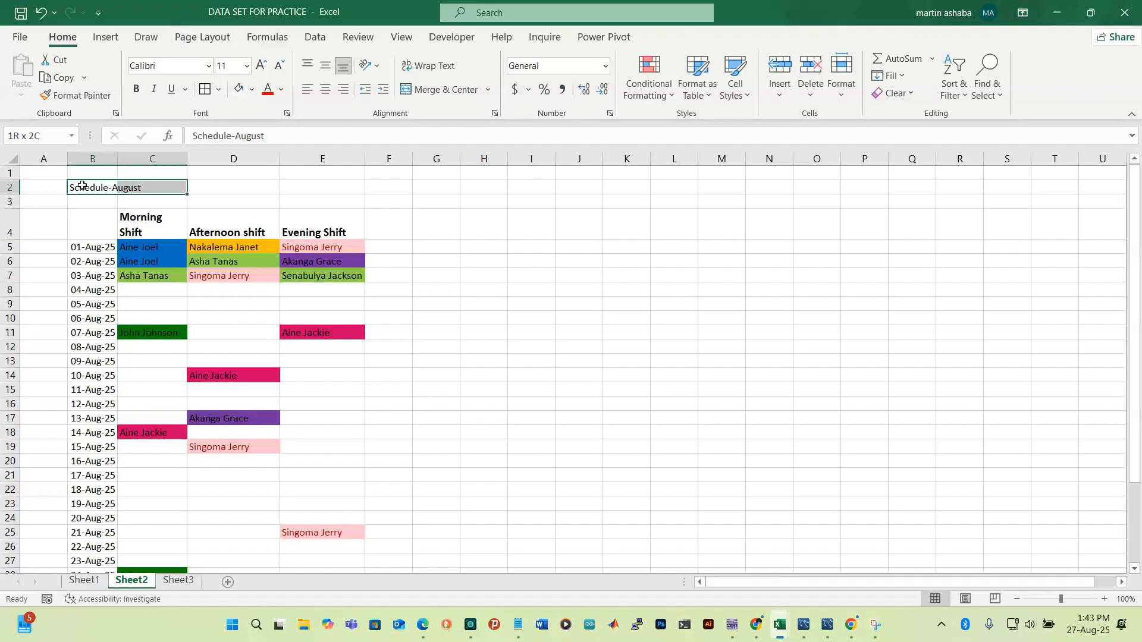
pyautogui.hotkey('shift', 'Left')
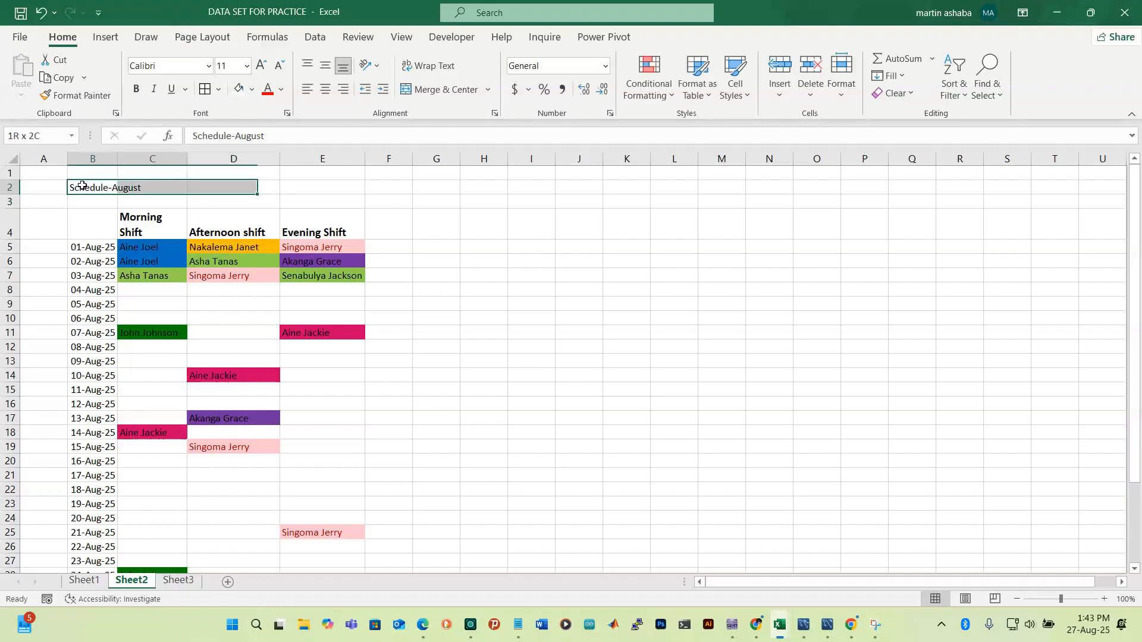
pyautogui.click(136, 89)
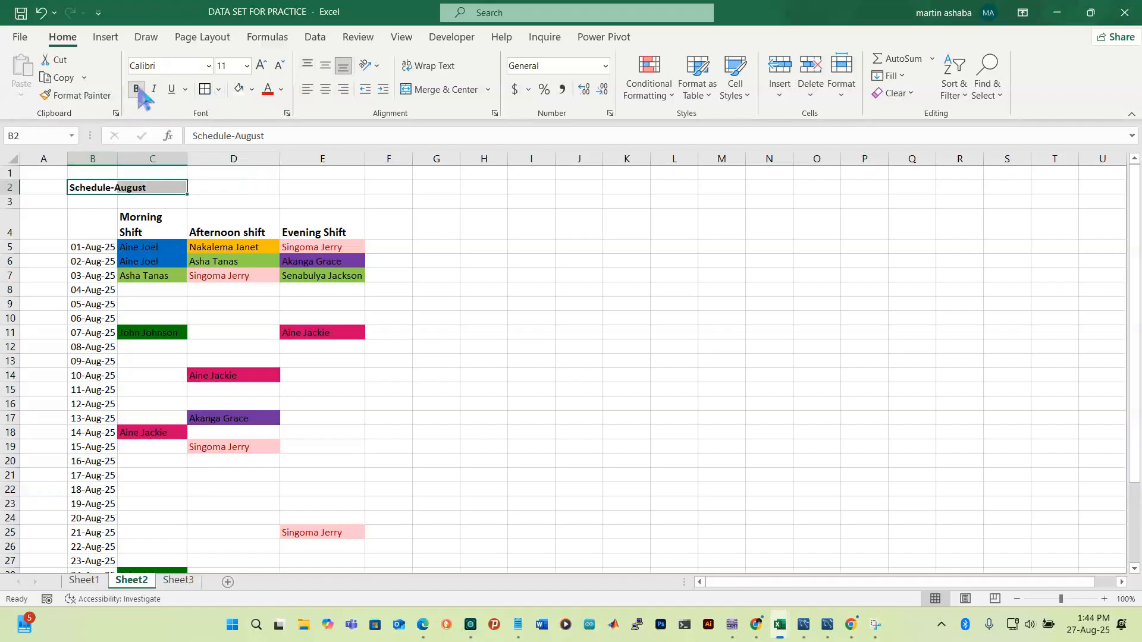
pyautogui.click(261, 65)
pyautogui.click(261, 64)
pyautogui.click(262, 64)
pyautogui.click(261, 65)
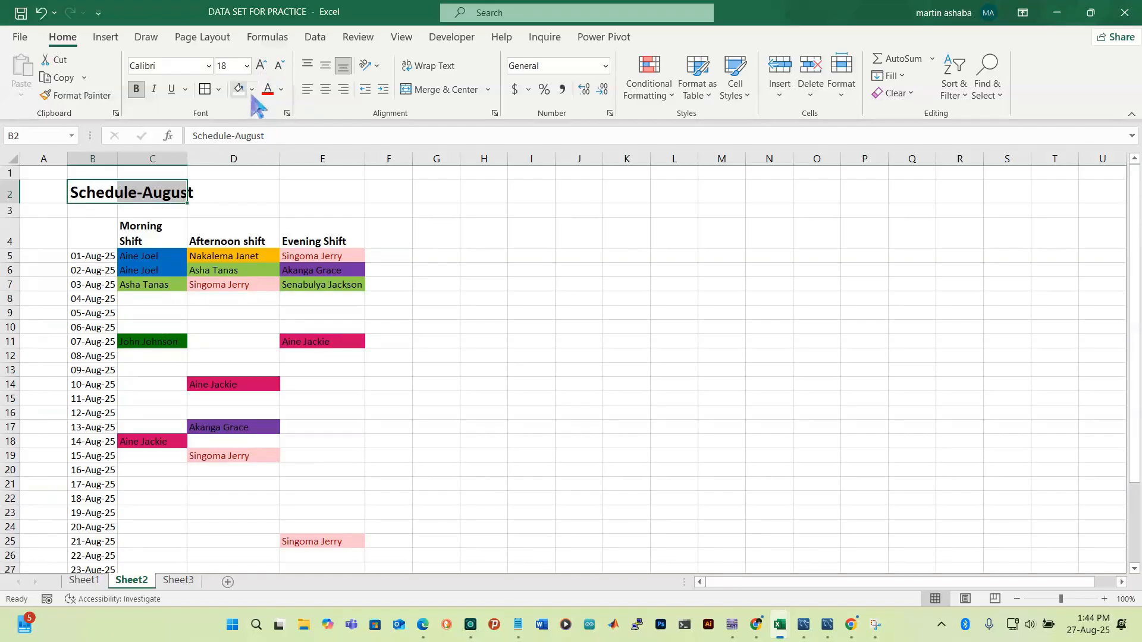
pyautogui.click(252, 90)
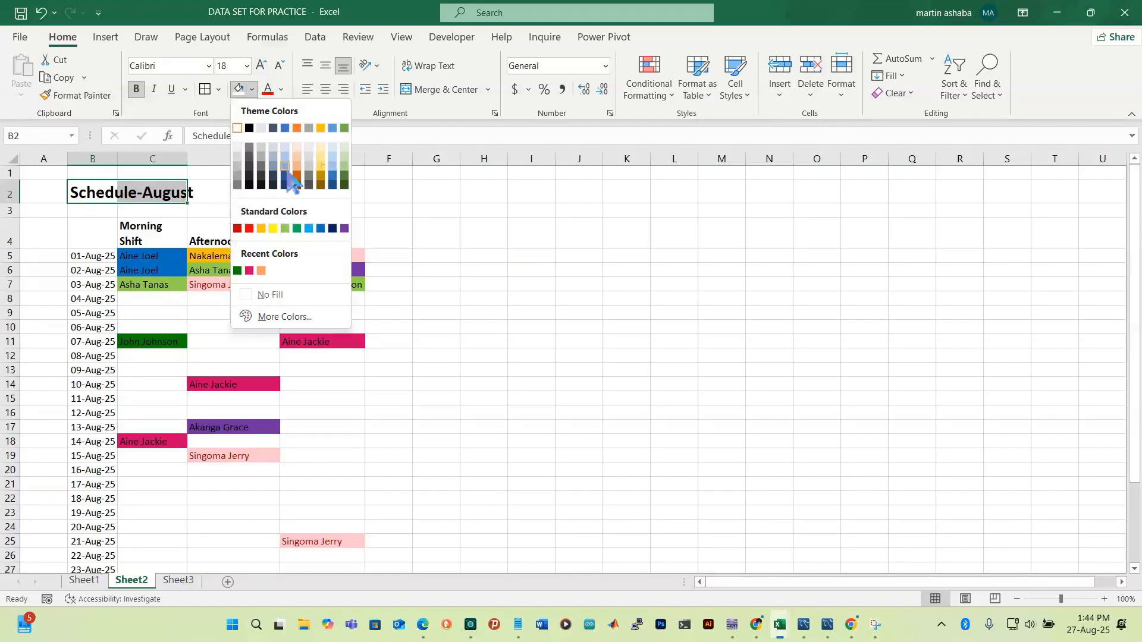
# Try a green fill and a merge on the title row, then undo both so the title is unmerged
pyautogui.click(297, 229)
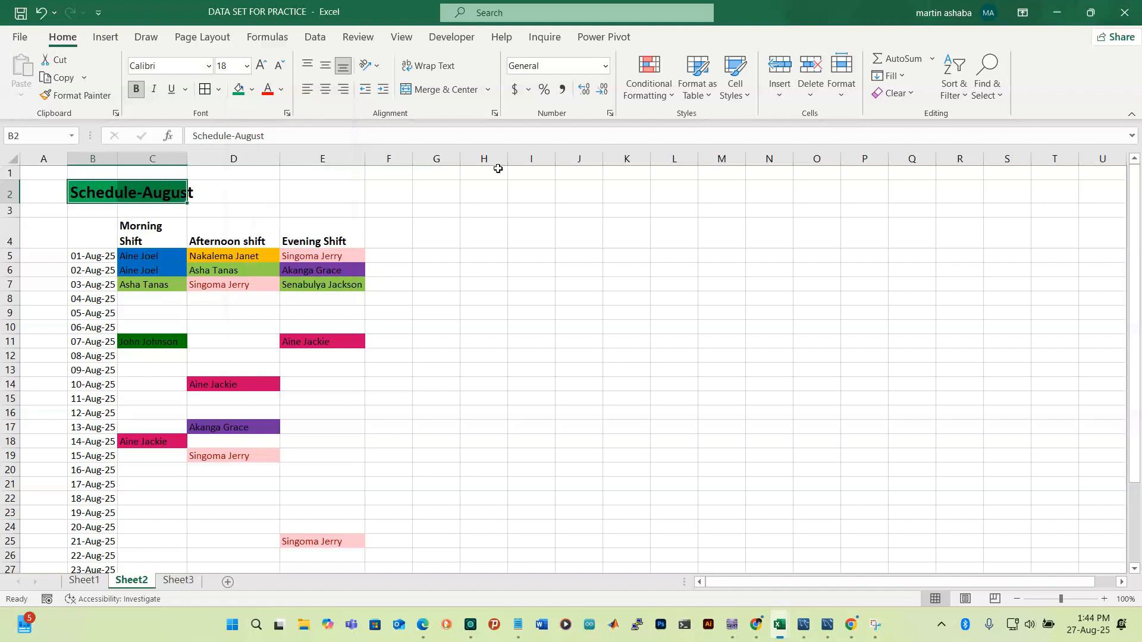
pyautogui.click(433, 91)
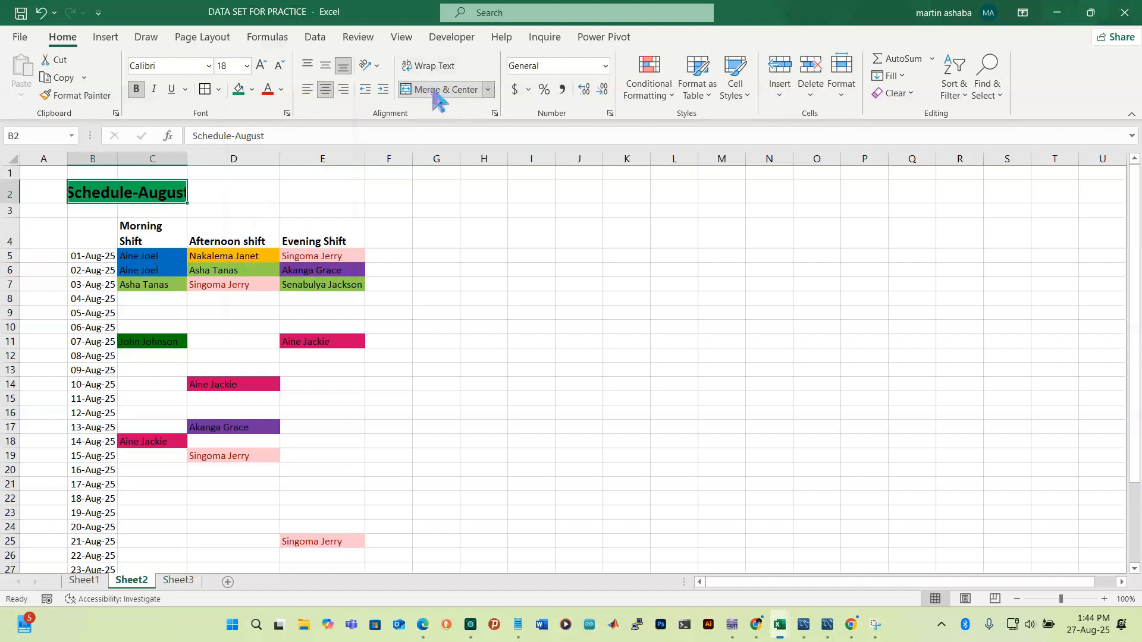
pyautogui.click(66, 191)
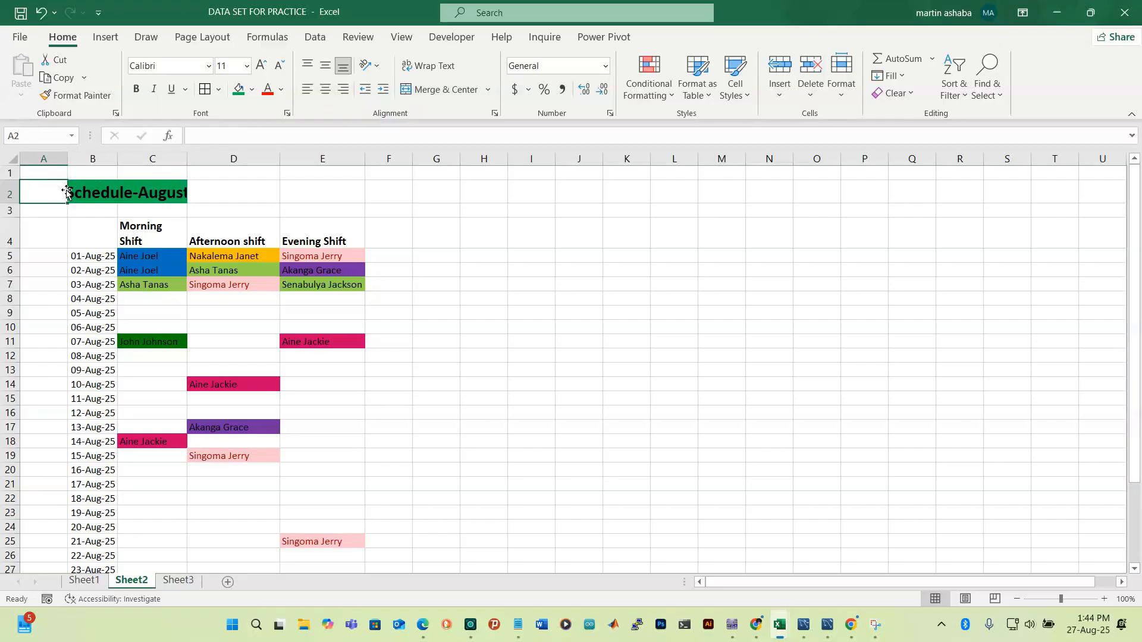
pyautogui.hotkey('shift', 'Right')
pyautogui.hotkey('shift', 'Right')
pyautogui.hotkey('shift', 'Right')
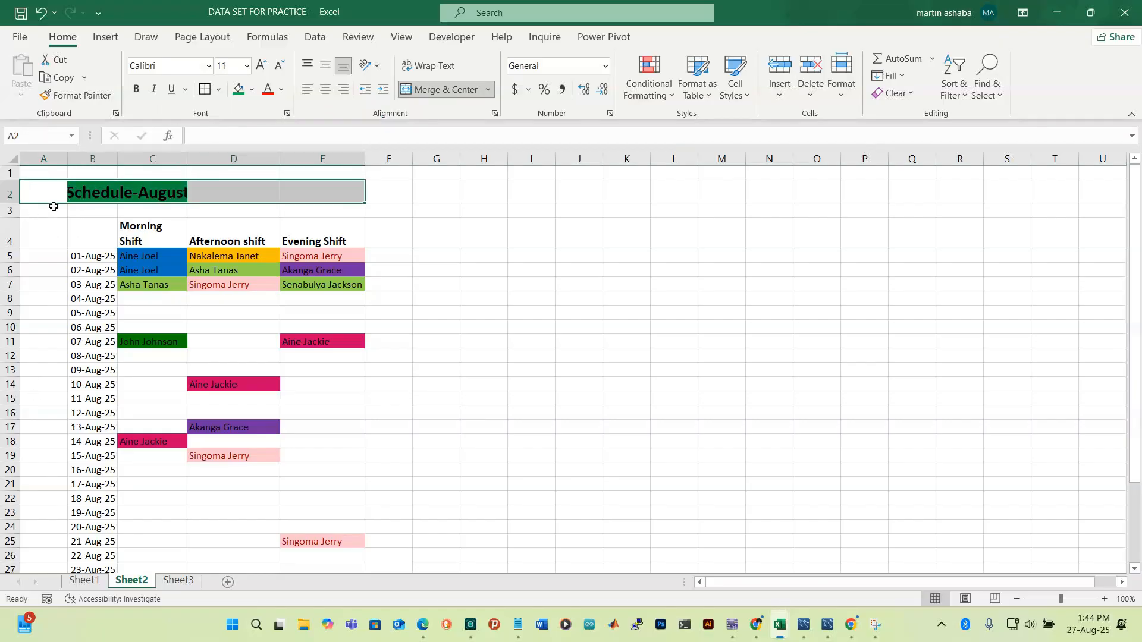
pyautogui.click(466, 91)
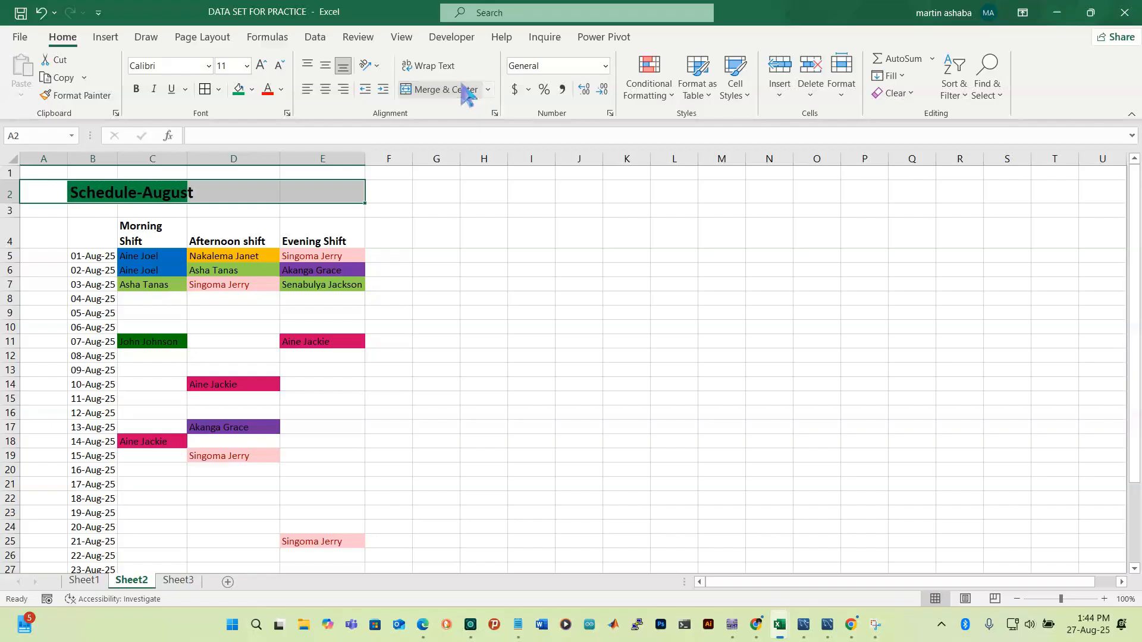
pyautogui.click(546, 221)
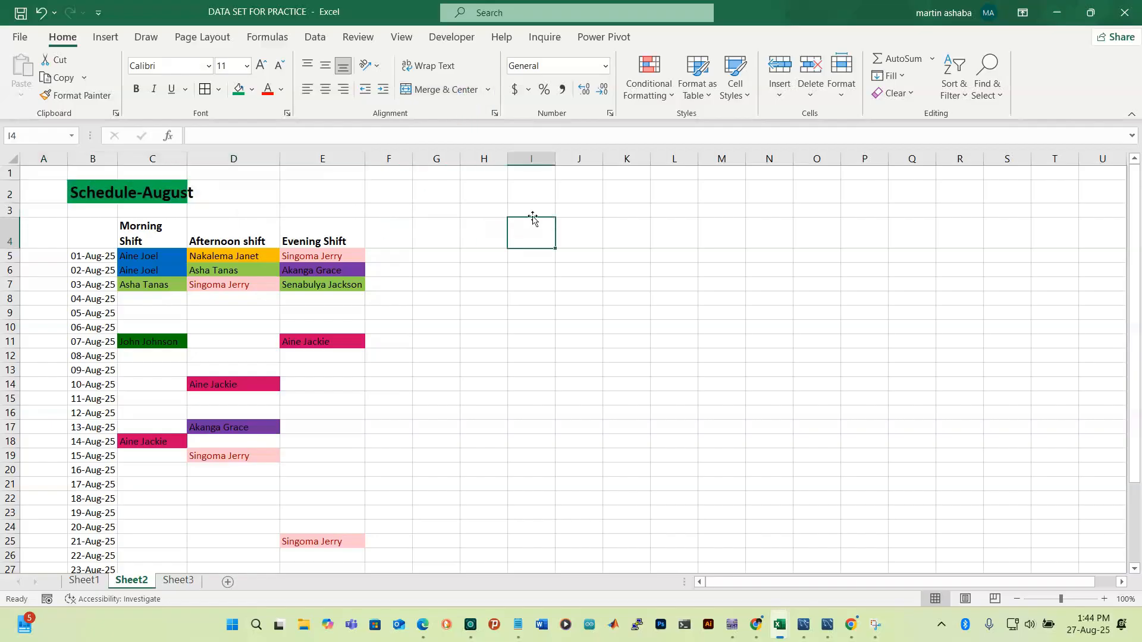
pyautogui.click(48, 194)
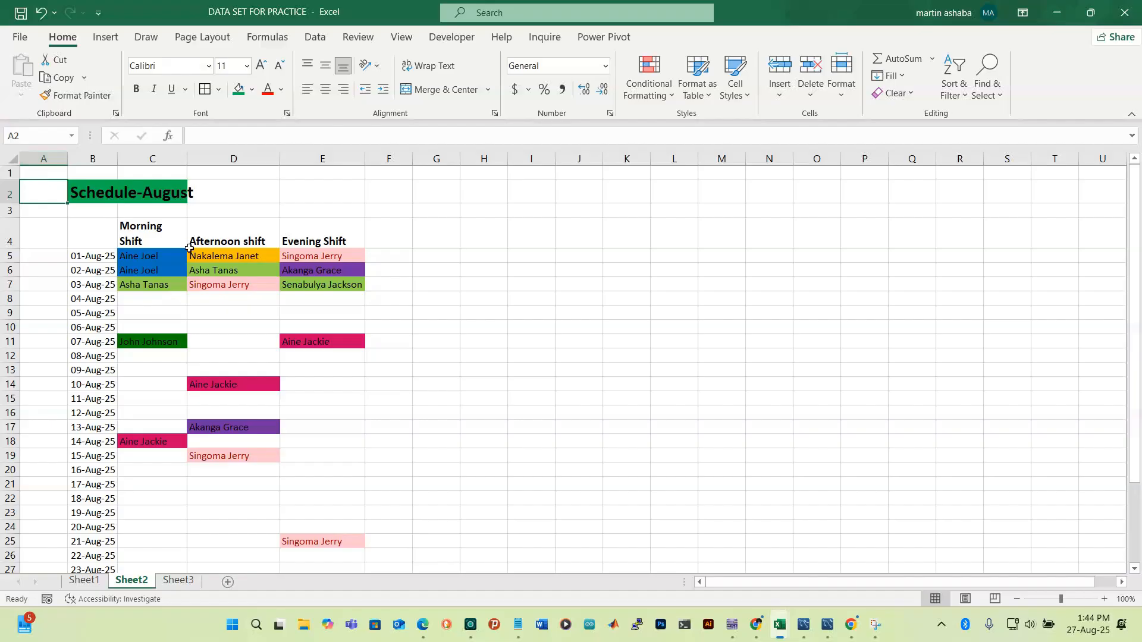
pyautogui.hotkey('ctrl', 'z')
pyautogui.hotkey('ctrl', 'z')
pyautogui.hotkey('ctrl', 'z')
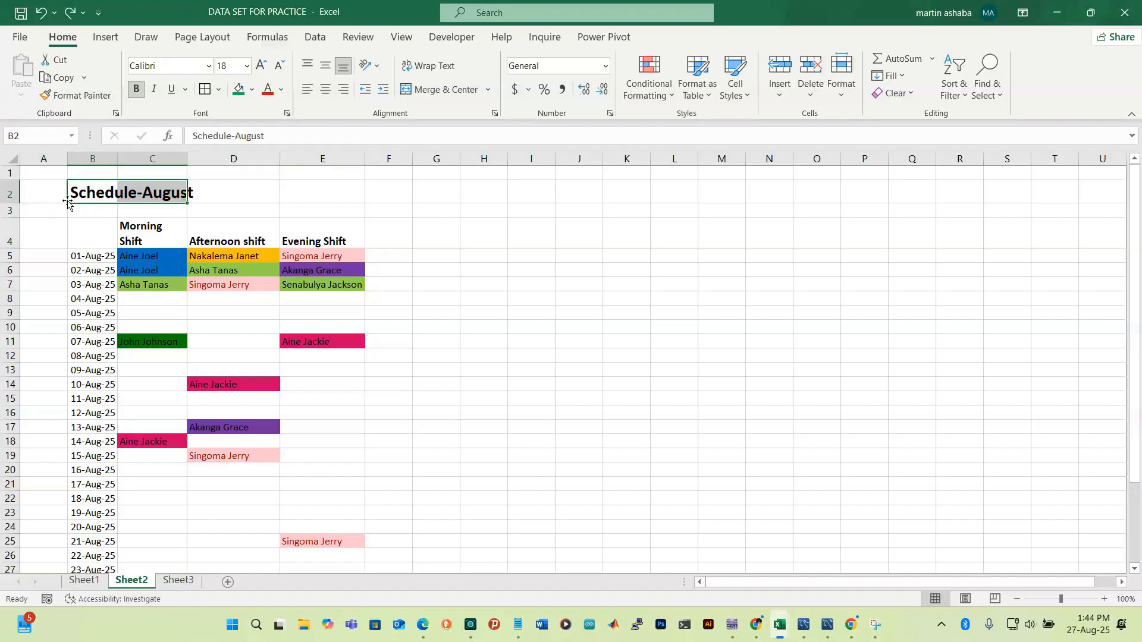
pyautogui.click(54, 189)
# Try and undo a B–D merge of the title, then select B2 through E2
pyautogui.click(88, 194)
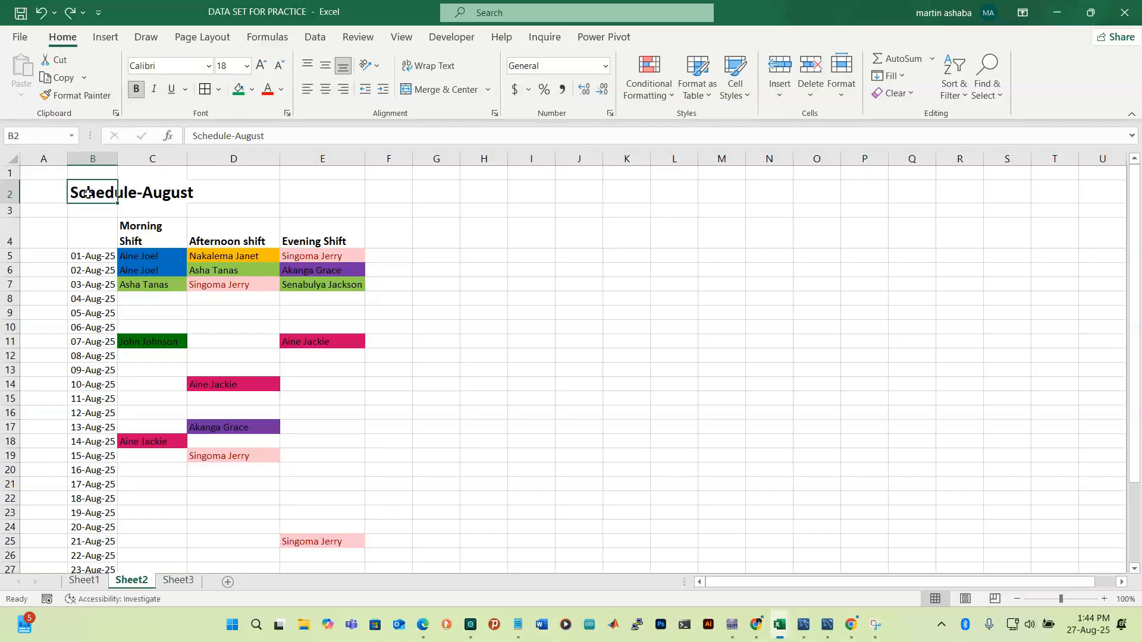
pyautogui.hotkey('shift', 'Right')
pyautogui.hotkey('shift', 'Right')
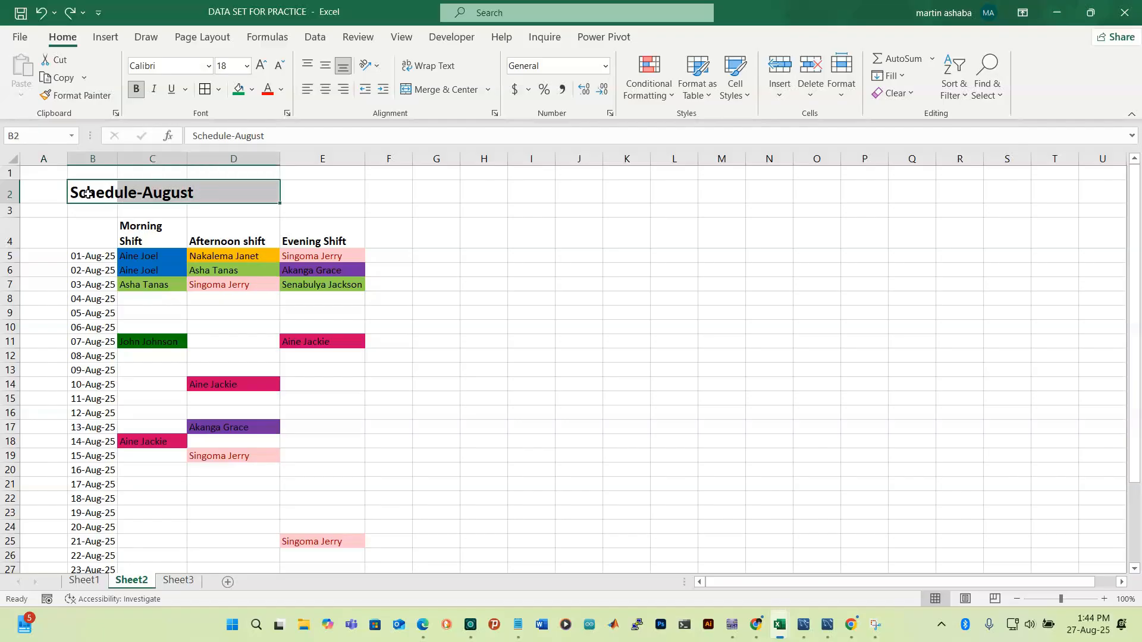
pyautogui.click(452, 91)
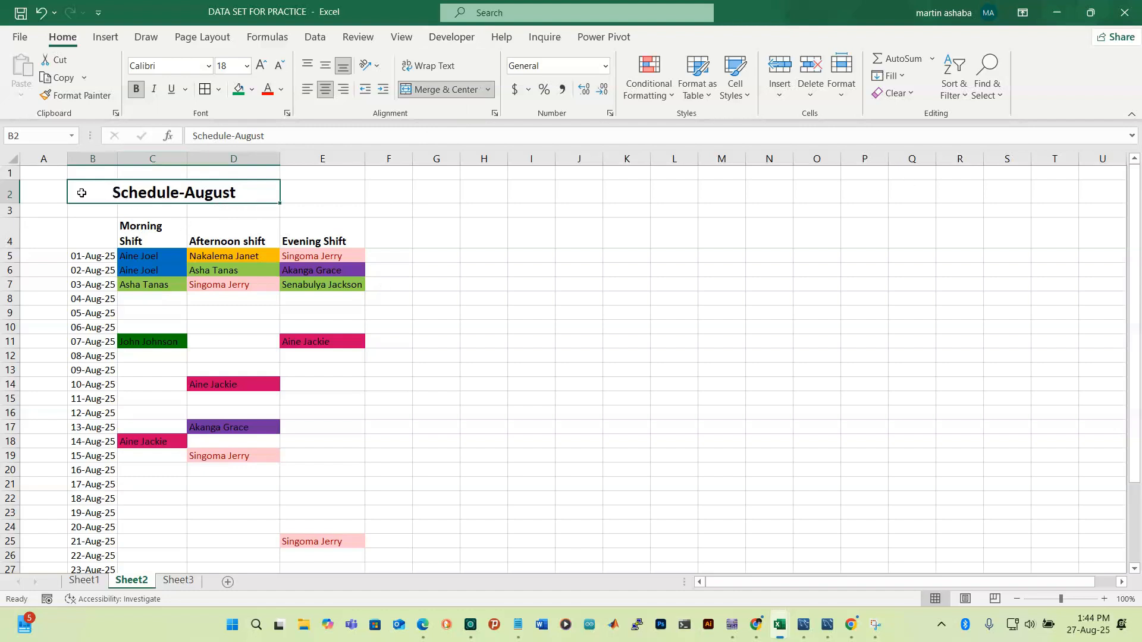
pyautogui.hotkey('shift', 'Right')
pyautogui.hotkey('shift', 'Right')
pyautogui.hotkey('shift', 'Right')
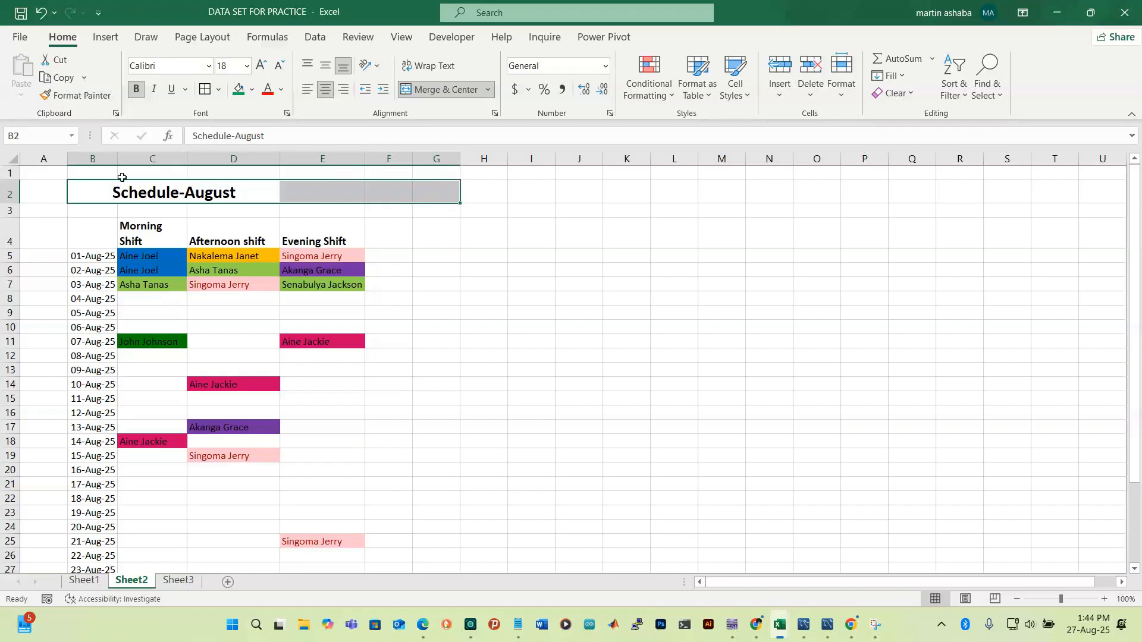
pyautogui.click(461, 94)
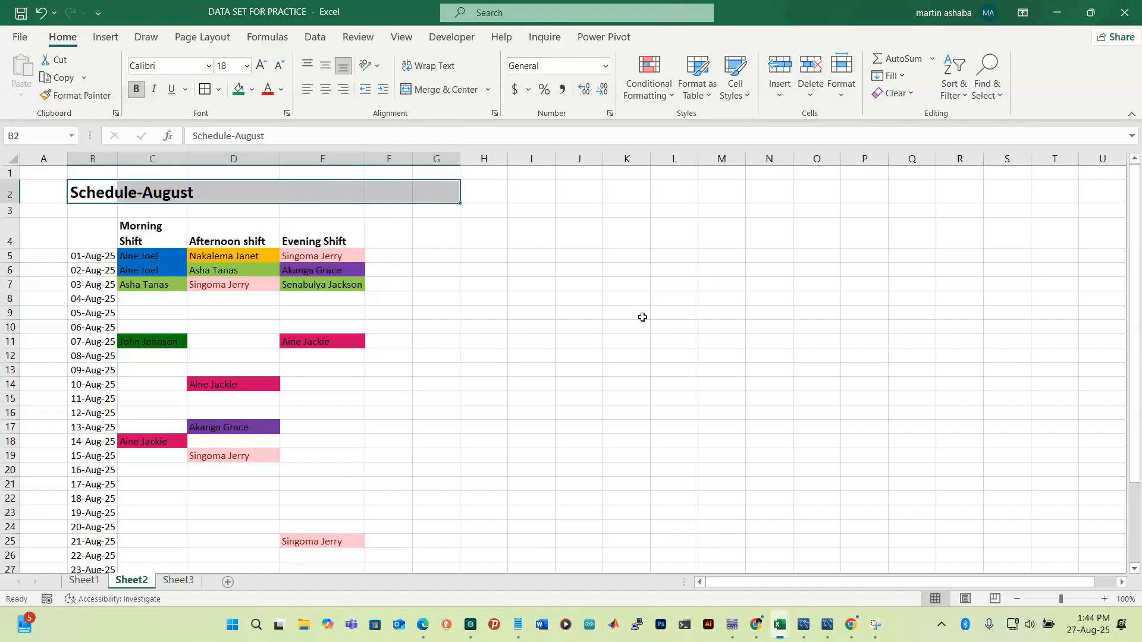
pyautogui.click(625, 270)
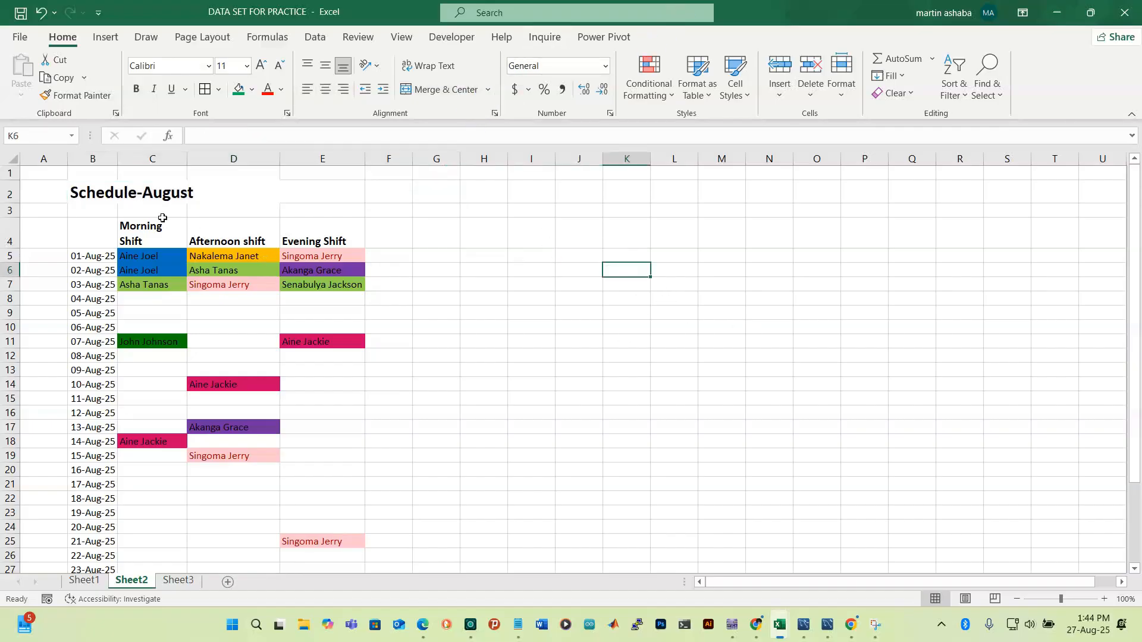
pyautogui.click(97, 190)
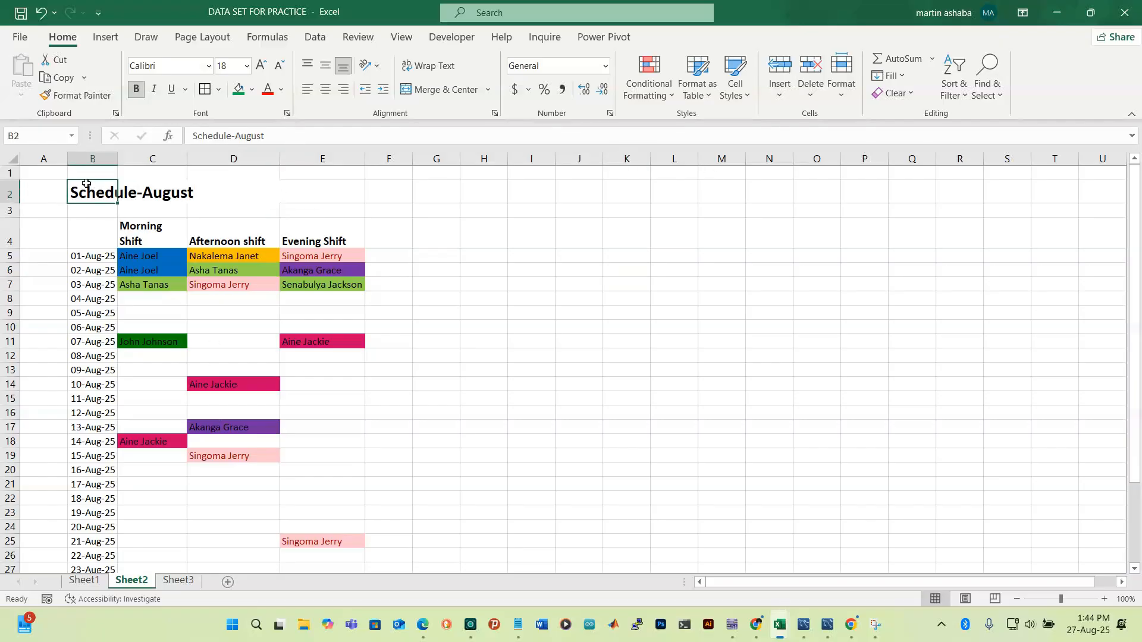
pyautogui.hotkey('shift', 'Right')
pyautogui.hotkey('shift', 'Right')
pyautogui.hotkey('shift', 'Right')
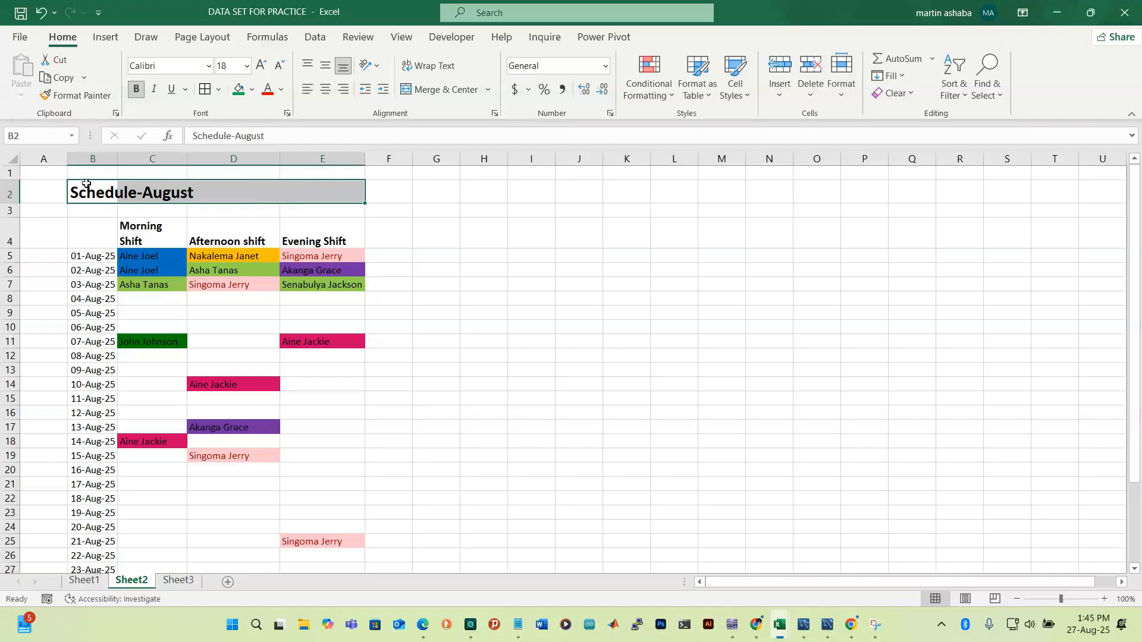
# Merge and centre the Schedule-August title across columns B to E
pyautogui.click(451, 89)
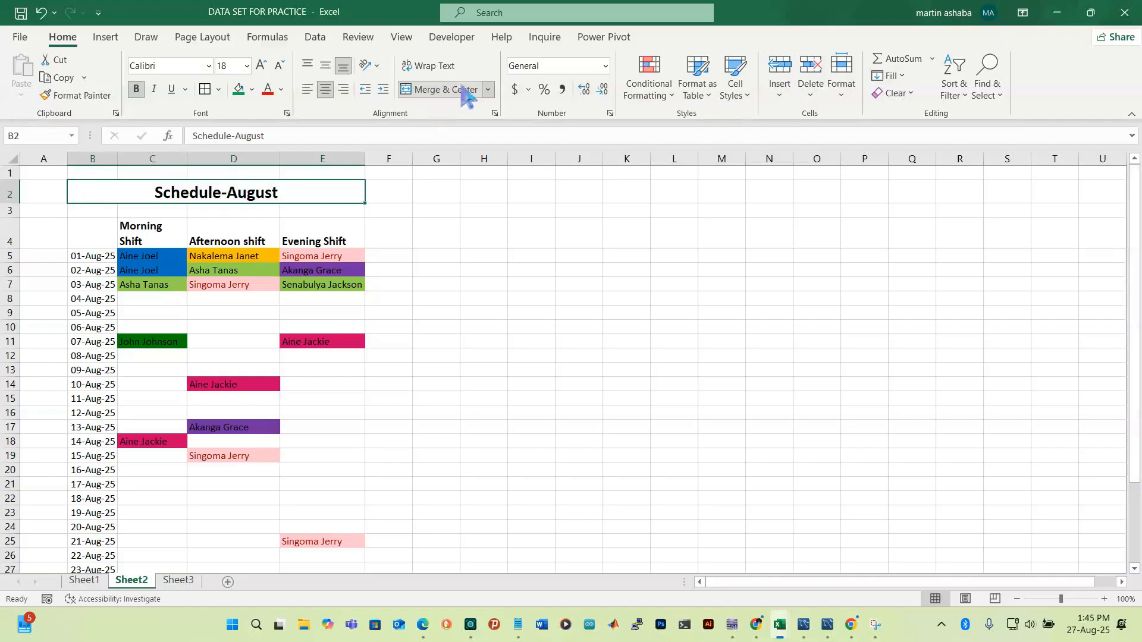
pyautogui.click(549, 230)
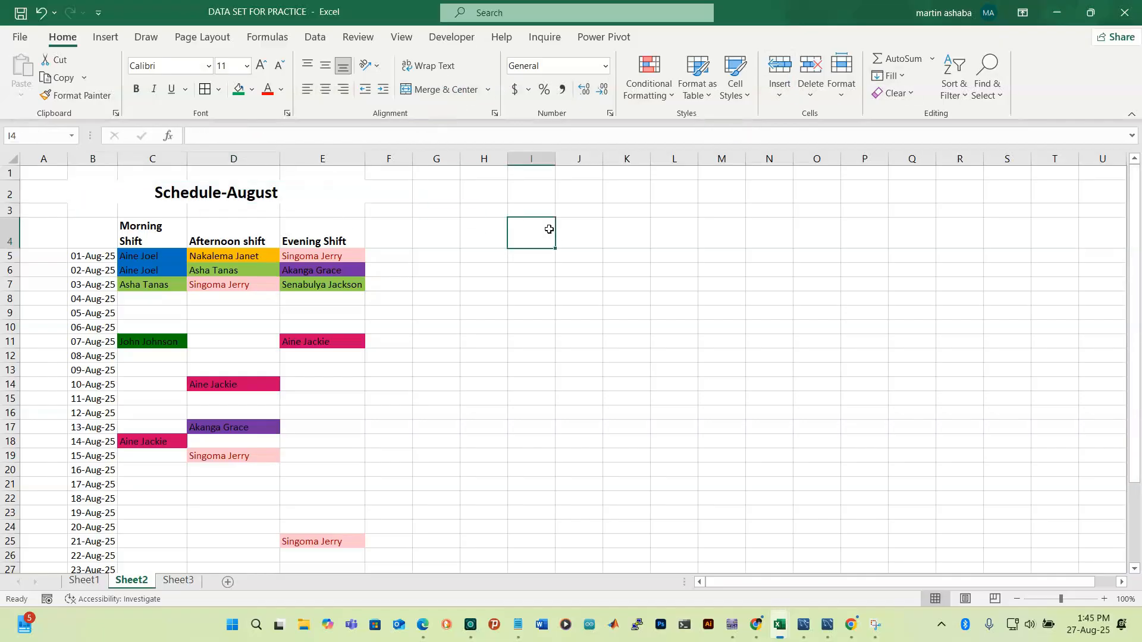
pyautogui.click(238, 183)
pyautogui.click(632, 376)
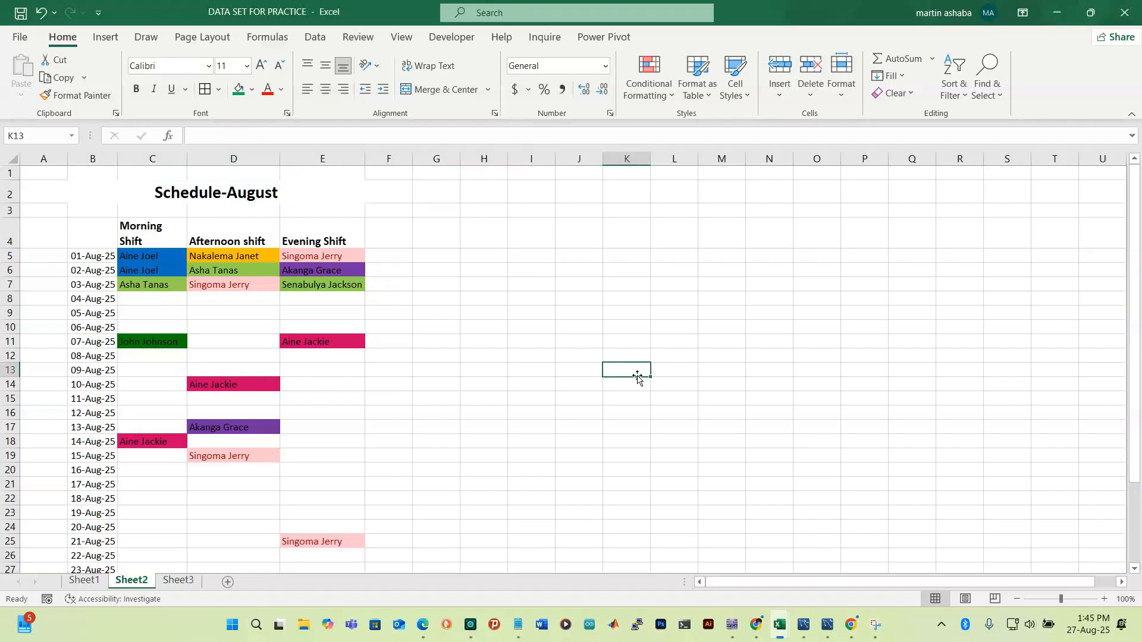
pyautogui.click(182, 198)
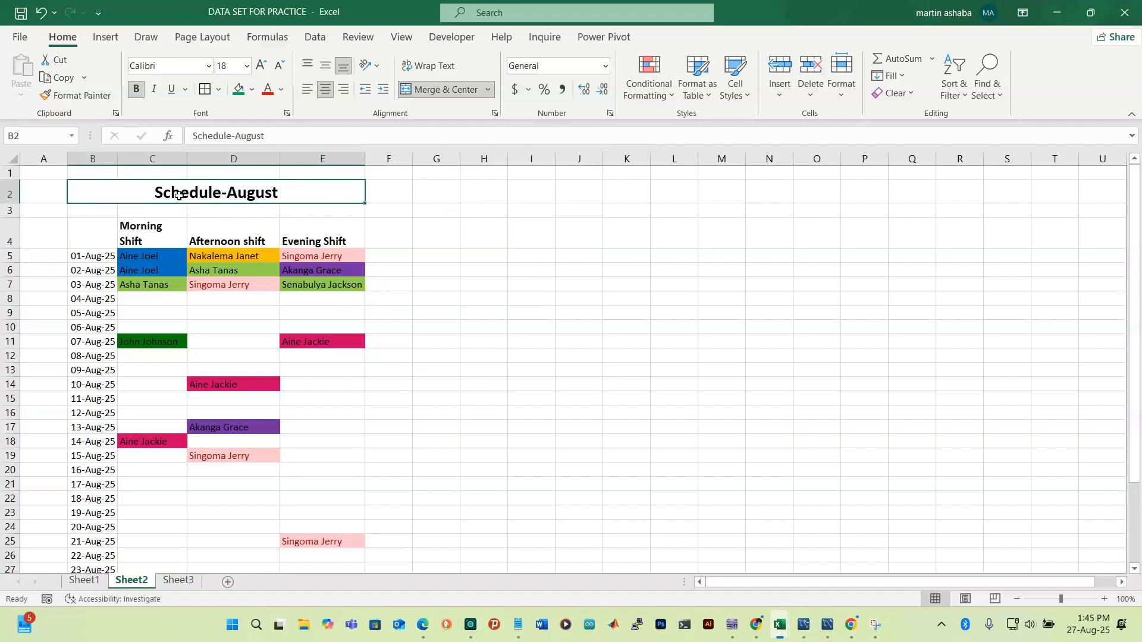
# Apply a light green theme fill to the merged B2:E2 title band
pyautogui.click(251, 90)
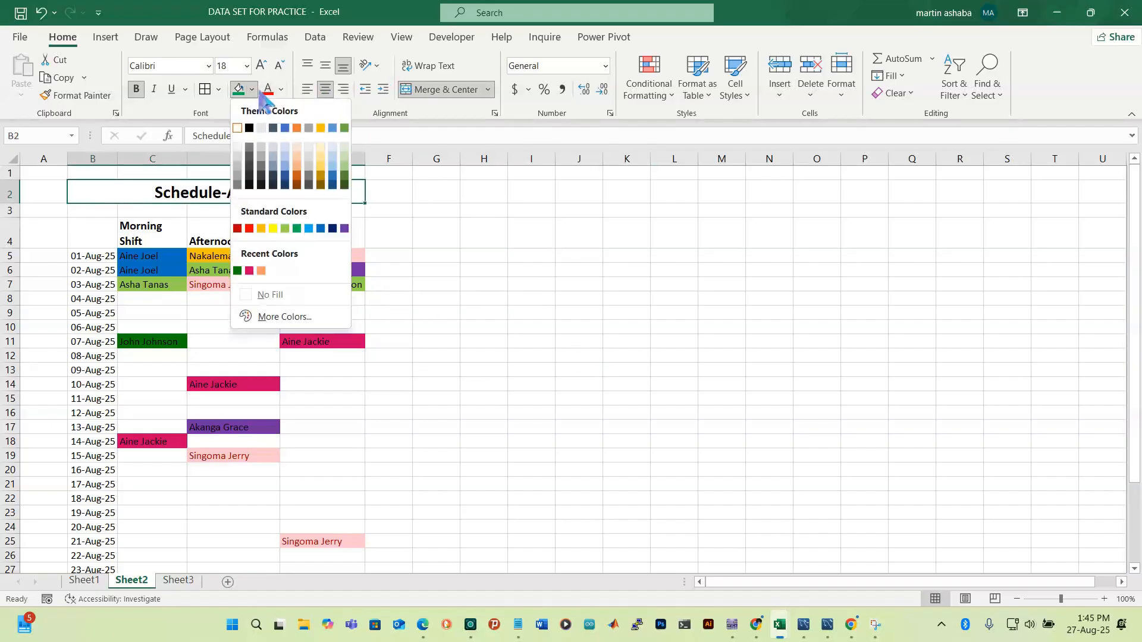
pyautogui.click(345, 176)
pyautogui.click(530, 254)
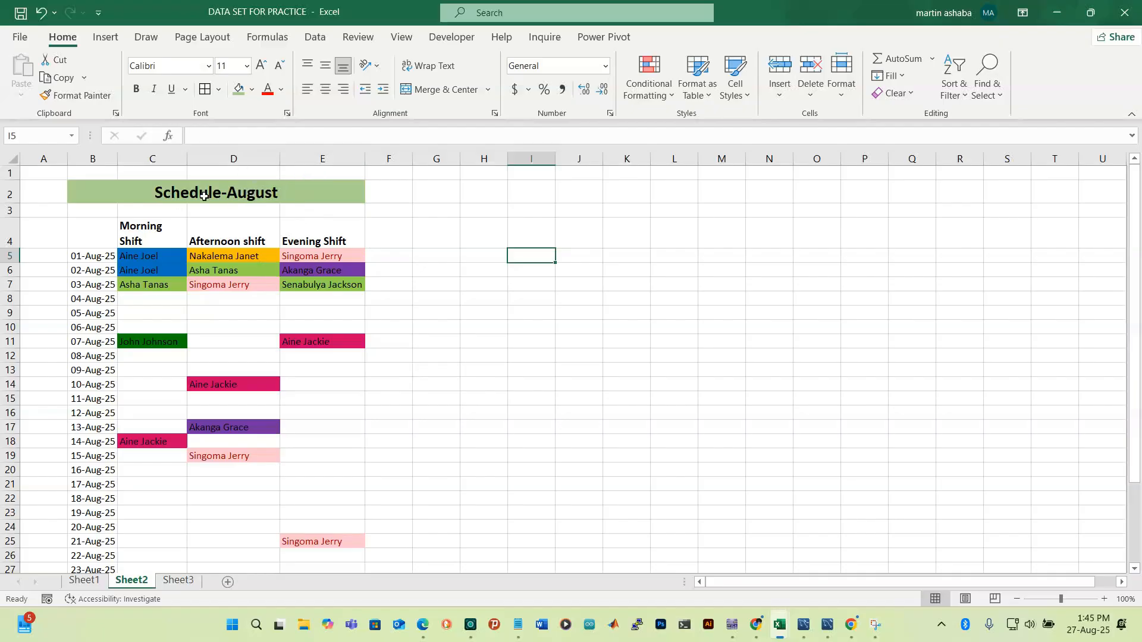
pyautogui.click(246, 197)
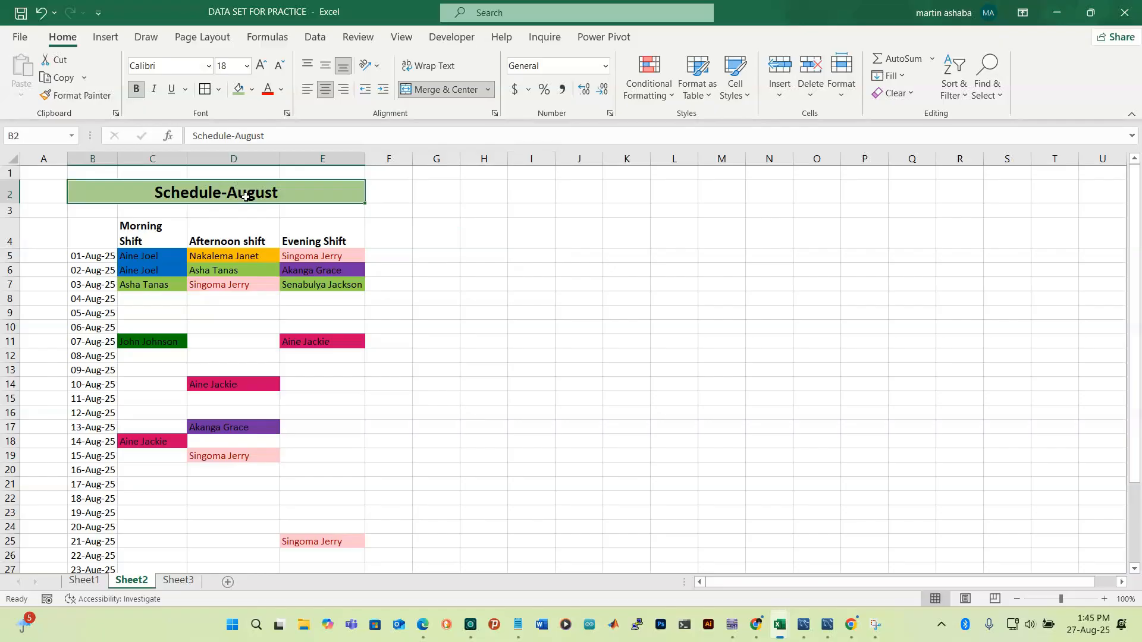
# Start the merged title's formula as ="WORKSCHEDULE-"
pyautogui.write('=s')
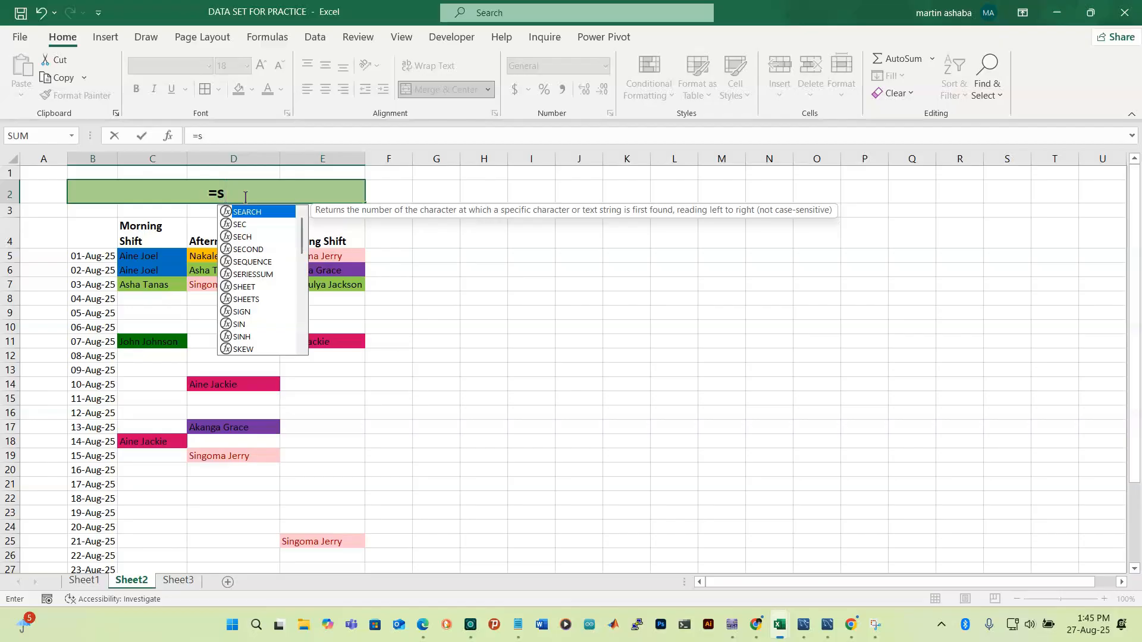
pyautogui.press('BackSpace')
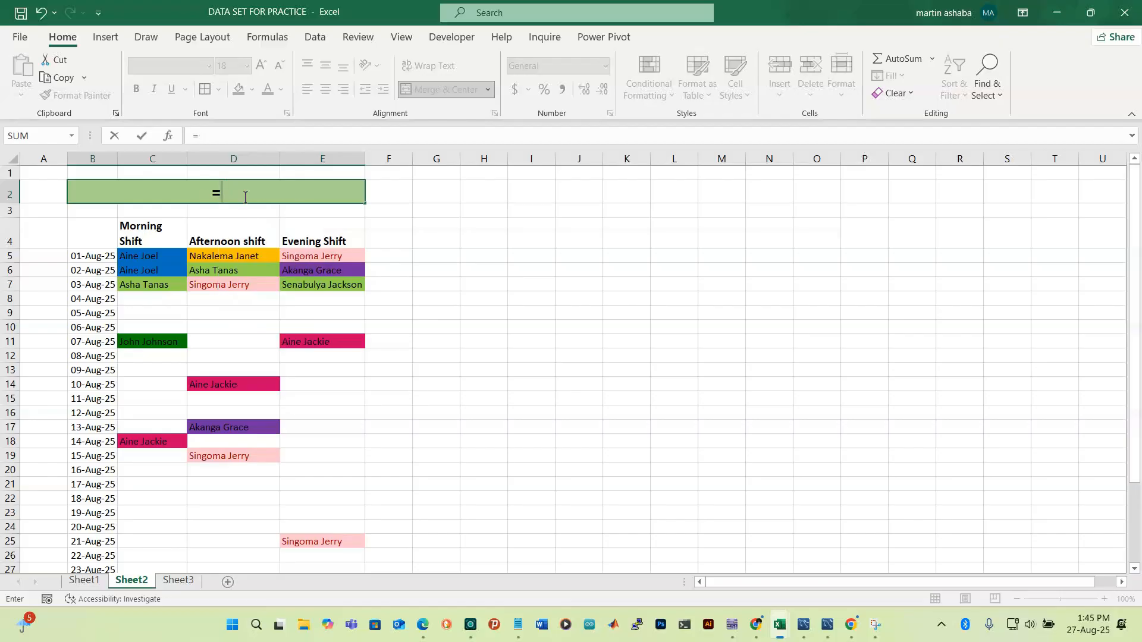
pyautogui.write('""')
pyautogui.press('Left')
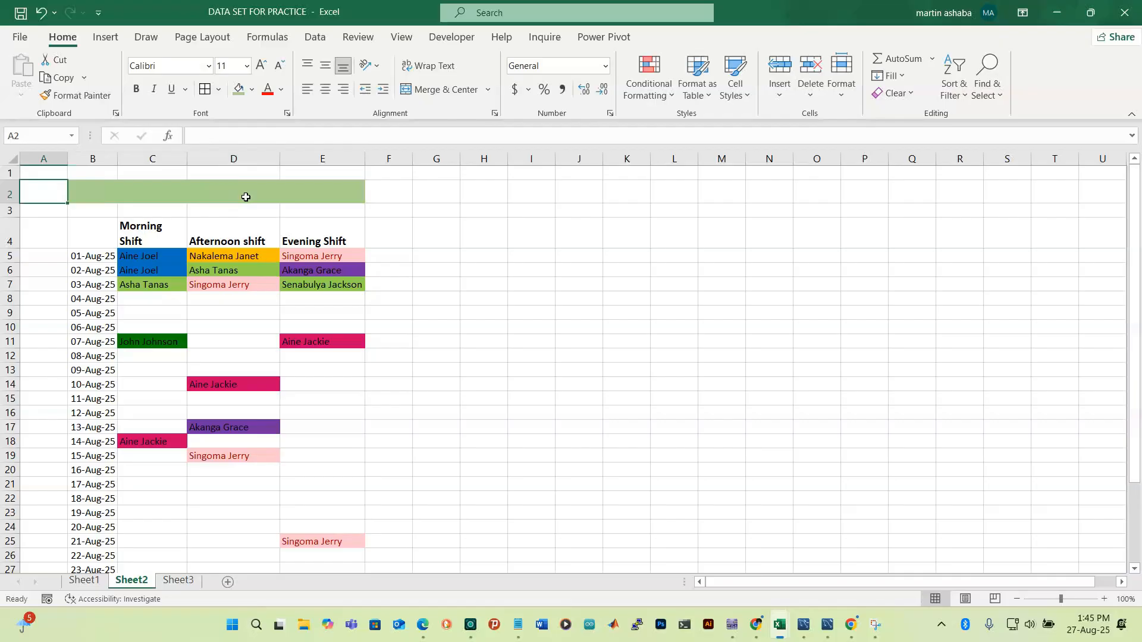
pyautogui.click(256, 193)
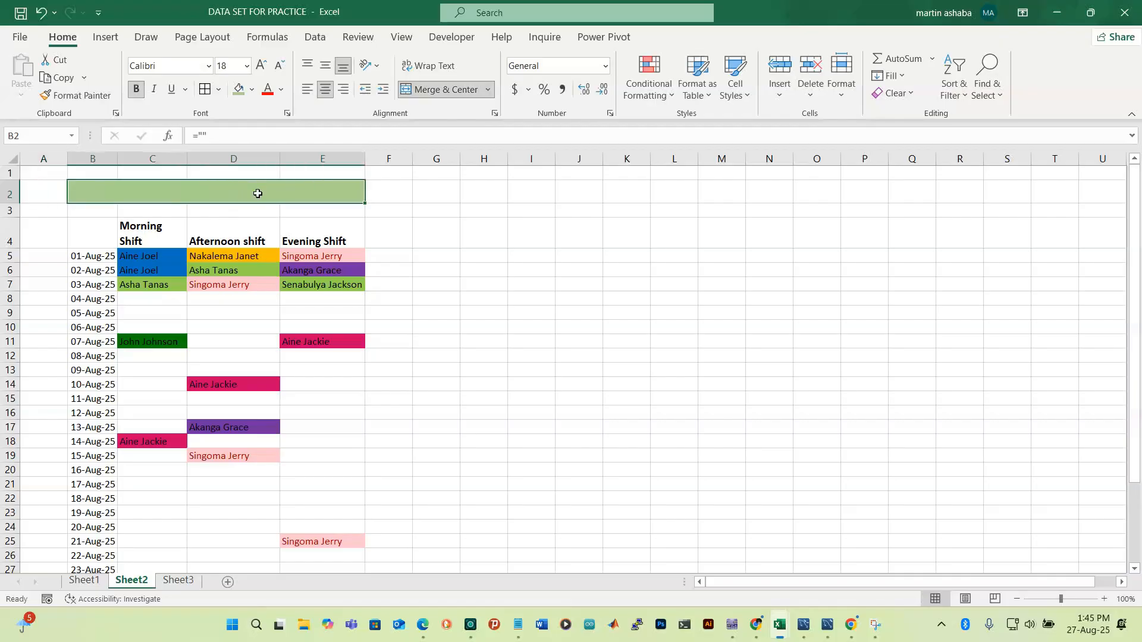
pyautogui.write('=')
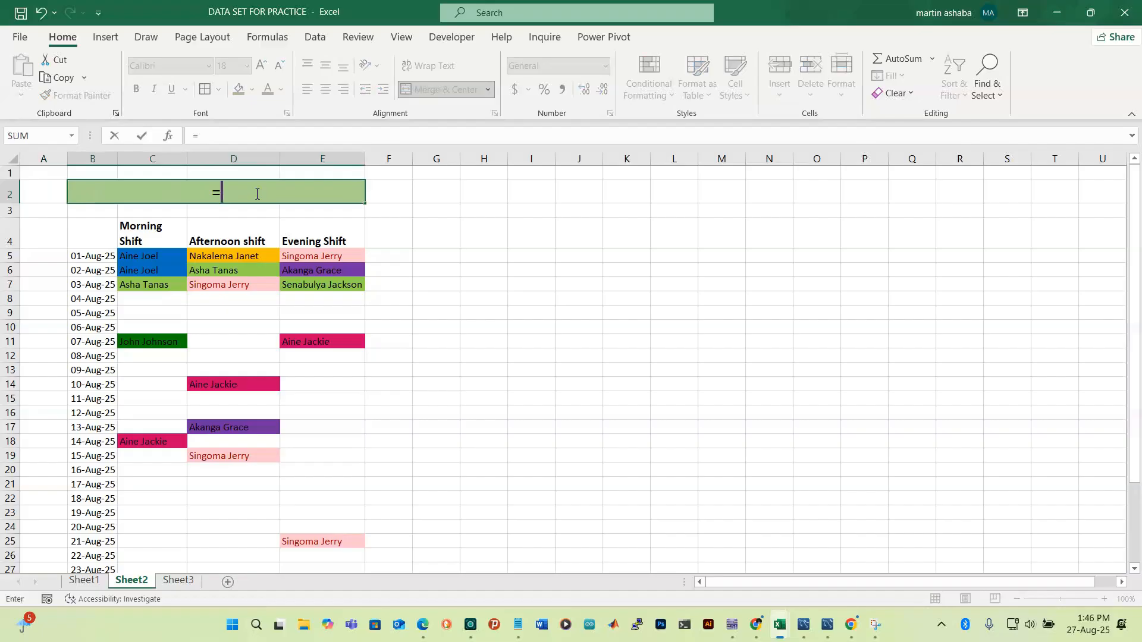
pyautogui.write('""')
pyautogui.click(218, 191)
pyautogui.write('w')
pyautogui.press('BackSpace')
pyautogui.write('WORKS')
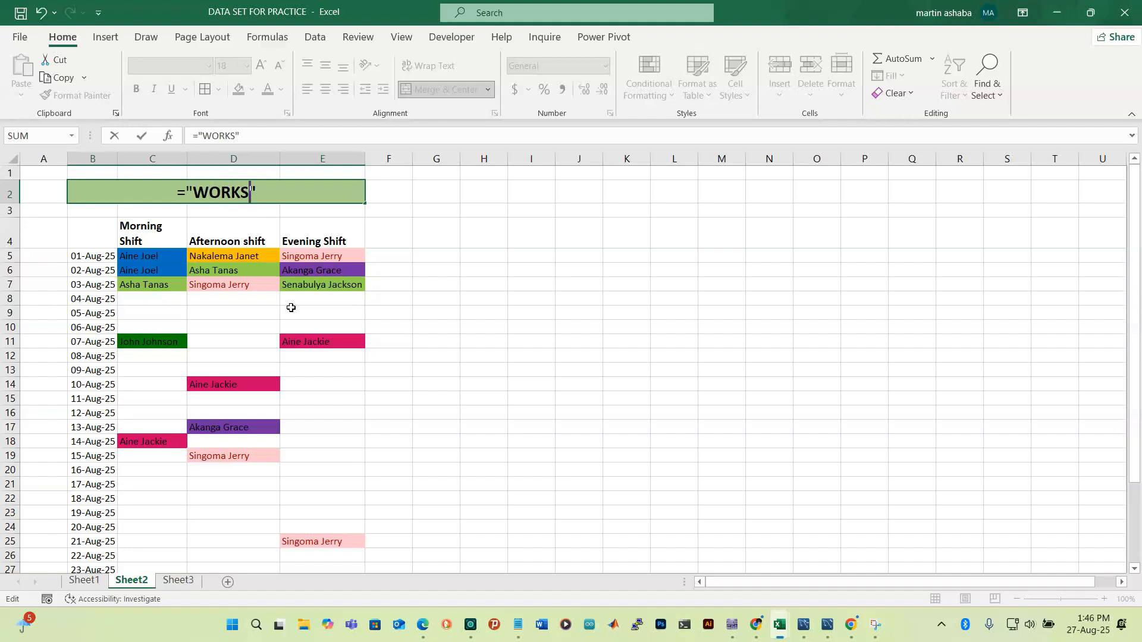
pyautogui.write('CHEDULE')
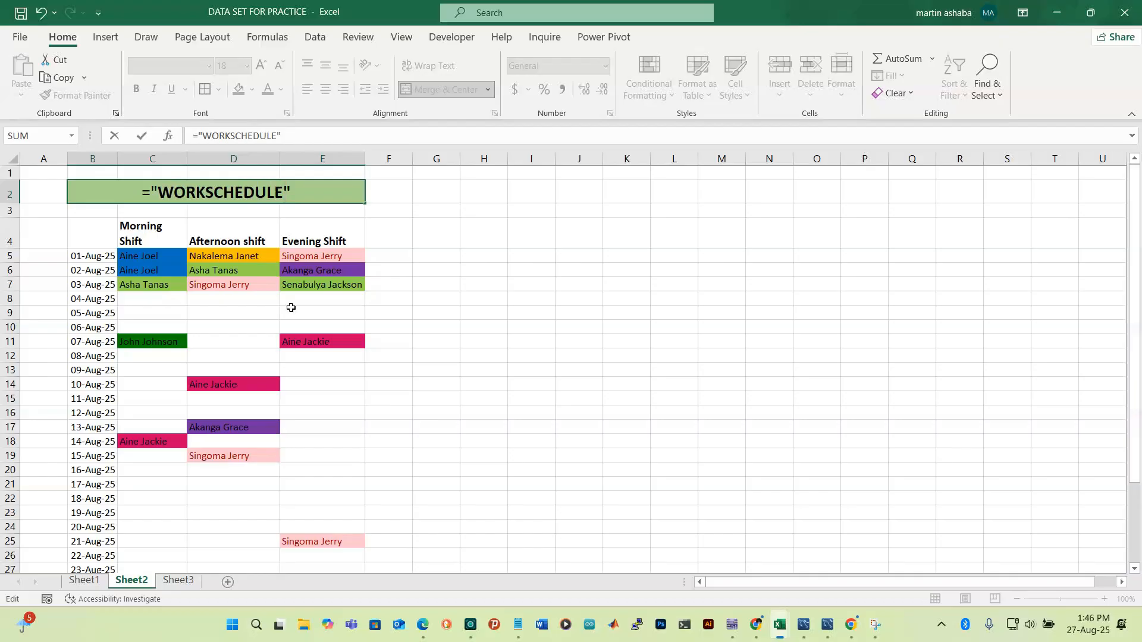
pyautogui.write('-')
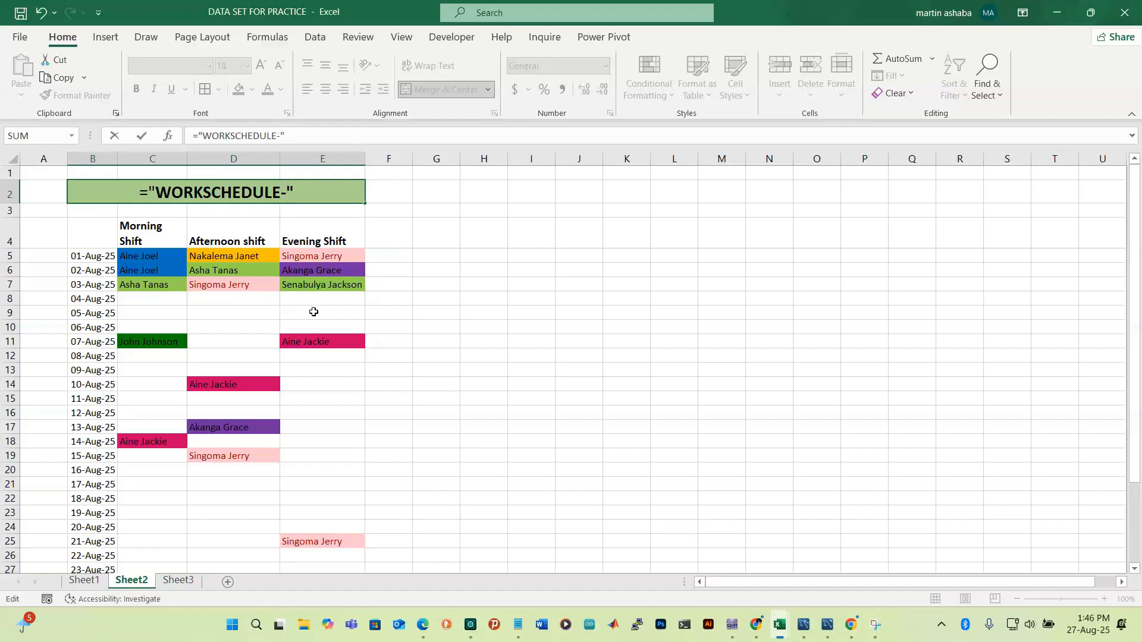
# Append &tex after the closing quote to begin the TEXT function
pyautogui.click(304, 188)
pyautogui.write('&')
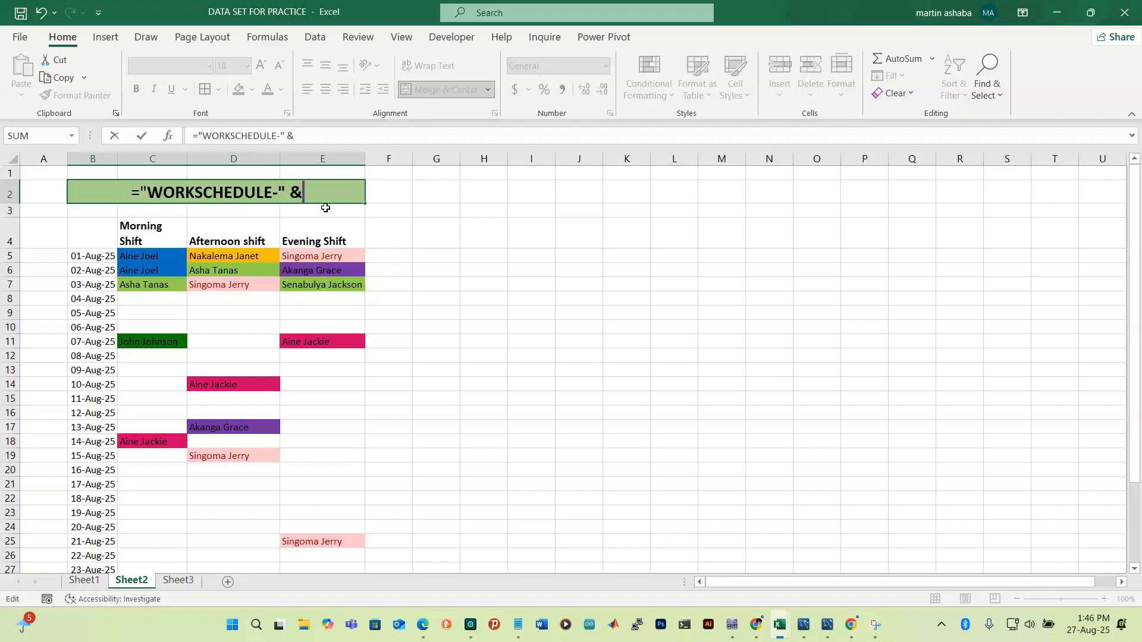
pyautogui.write('t')
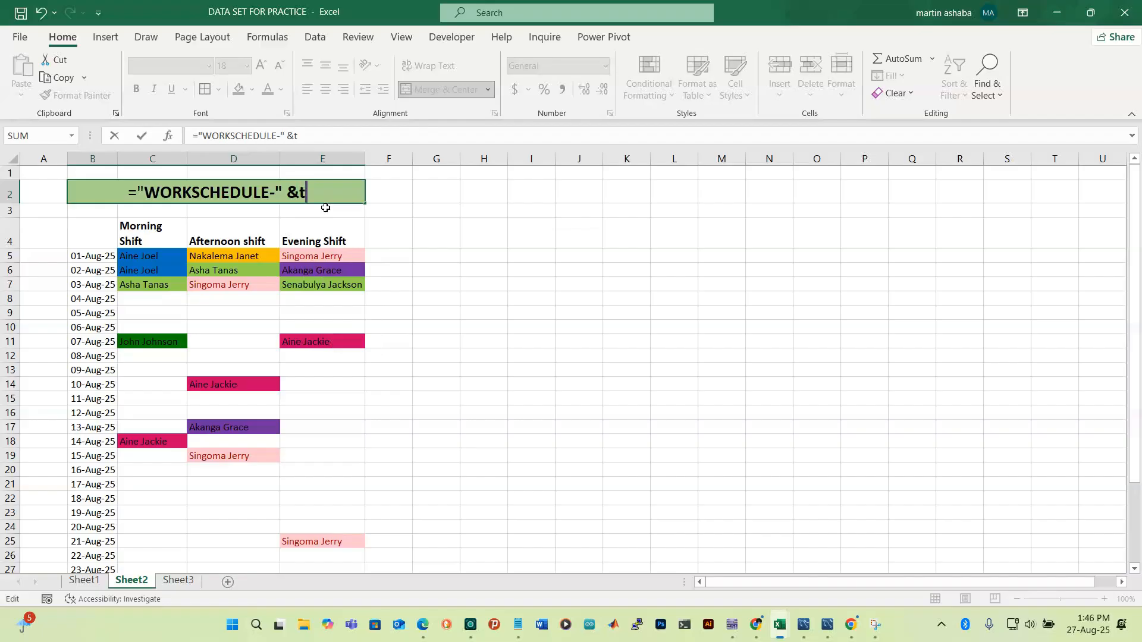
pyautogui.press('BackSpace')
pyautogui.write('r')
pyautogui.press('BackSpace')
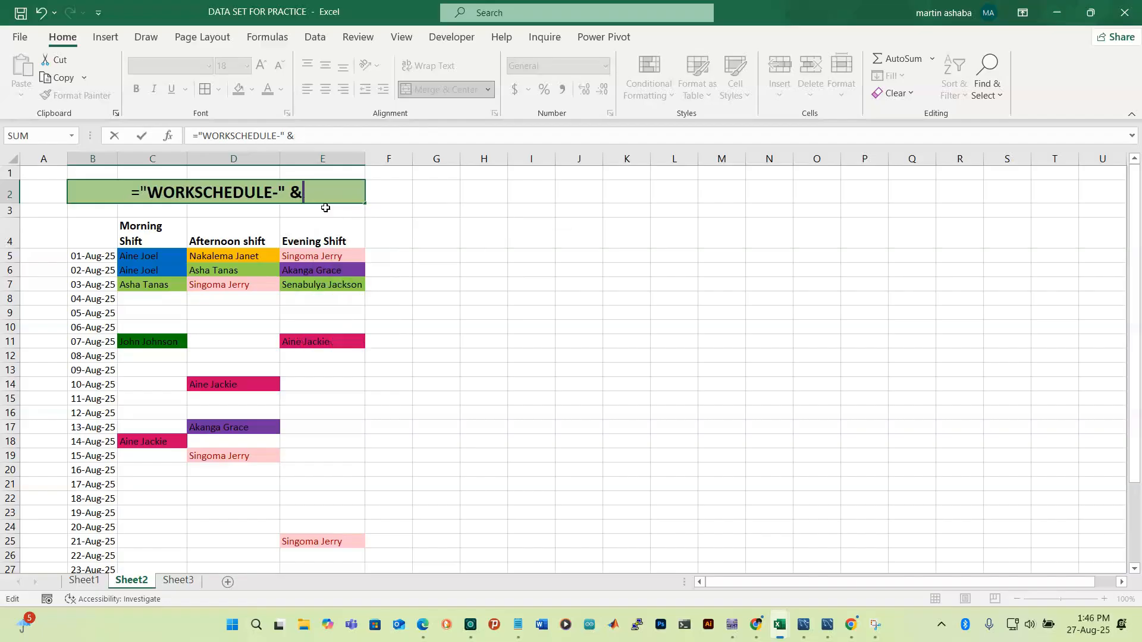
pyautogui.write('tex')
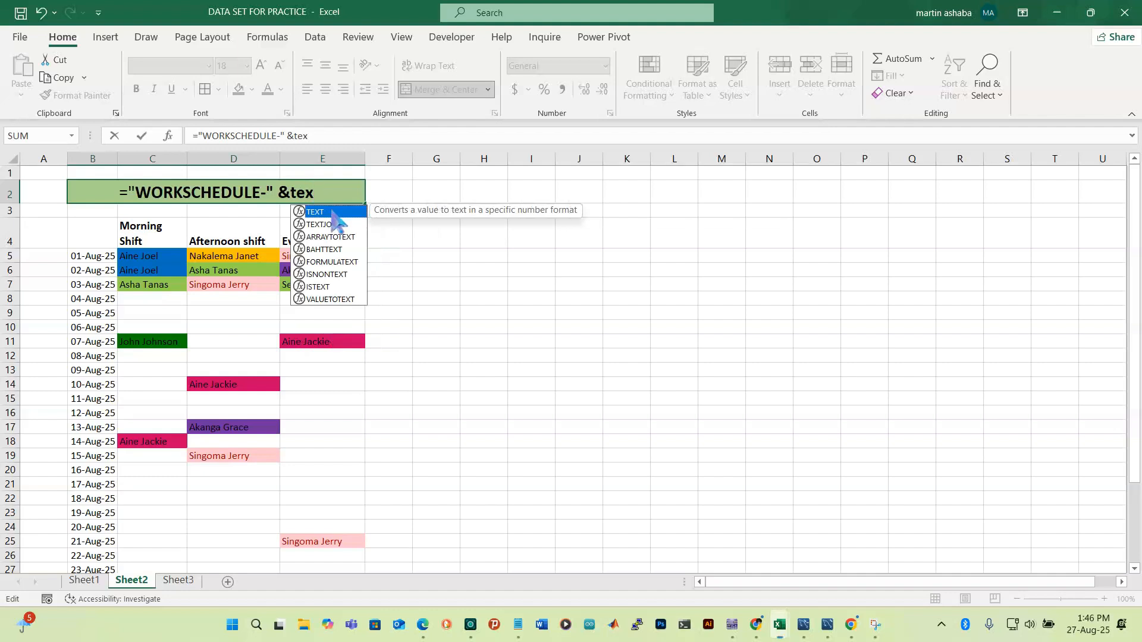
# Complete and commit the title formula as ="WORKSCHEDULE-" &TEXT(B5, "mmmm")
pyautogui.doubleClick(326, 212)
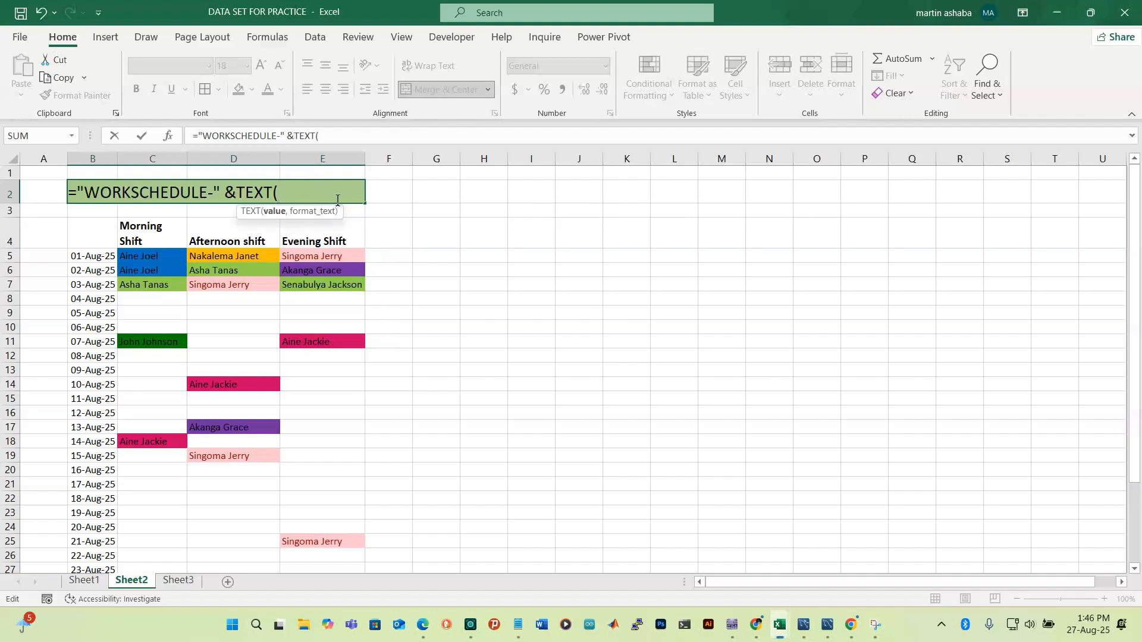
pyautogui.click(91, 257)
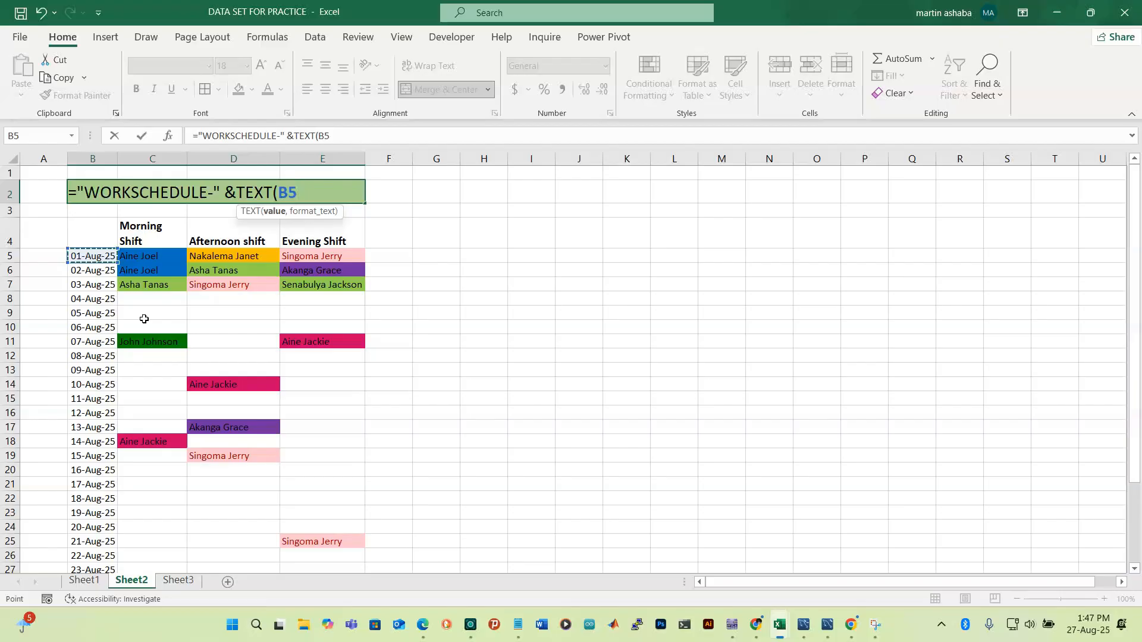
pyautogui.write(', "MM')
pyautogui.press('BackSpace')
pyautogui.press('BackSpace')
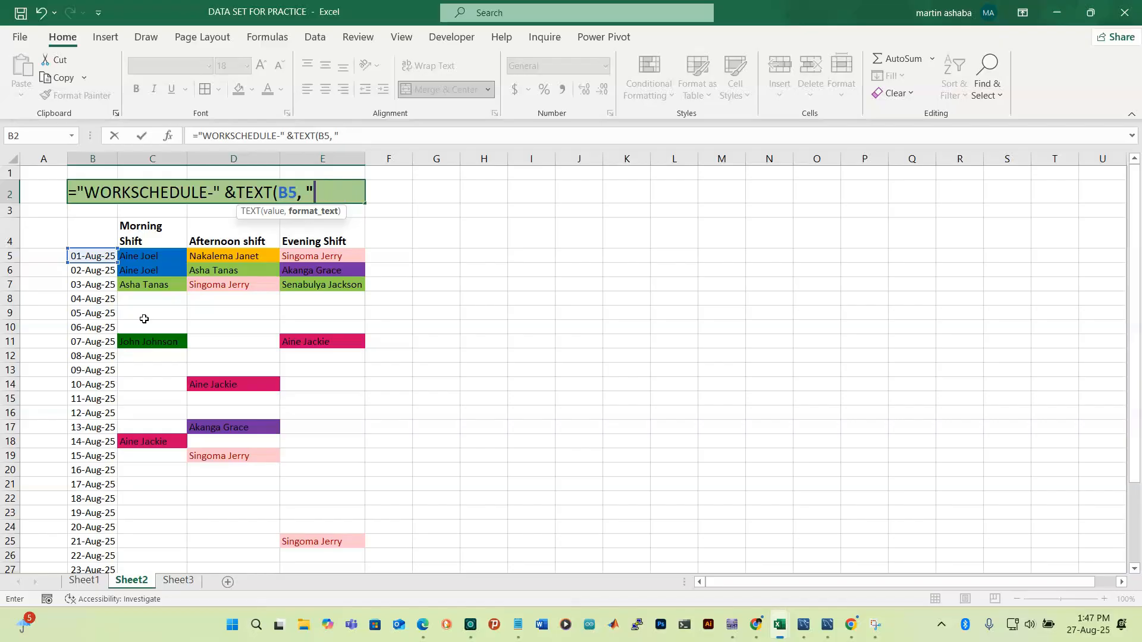
pyautogui.write('mmmm')
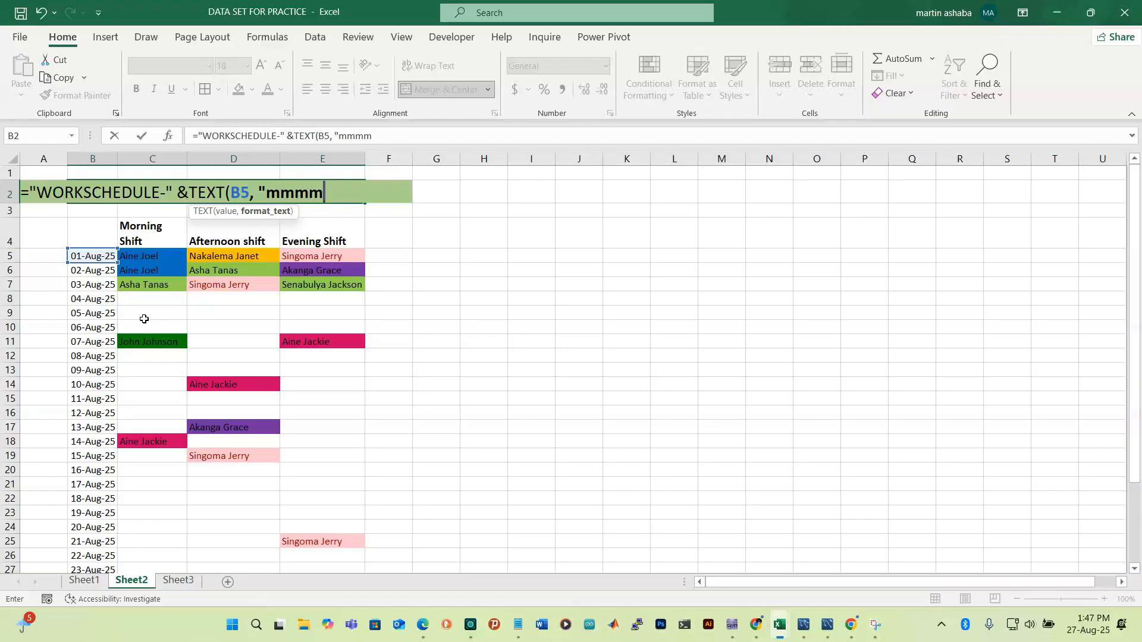
pyautogui.write('")')
pyautogui.press('Return')
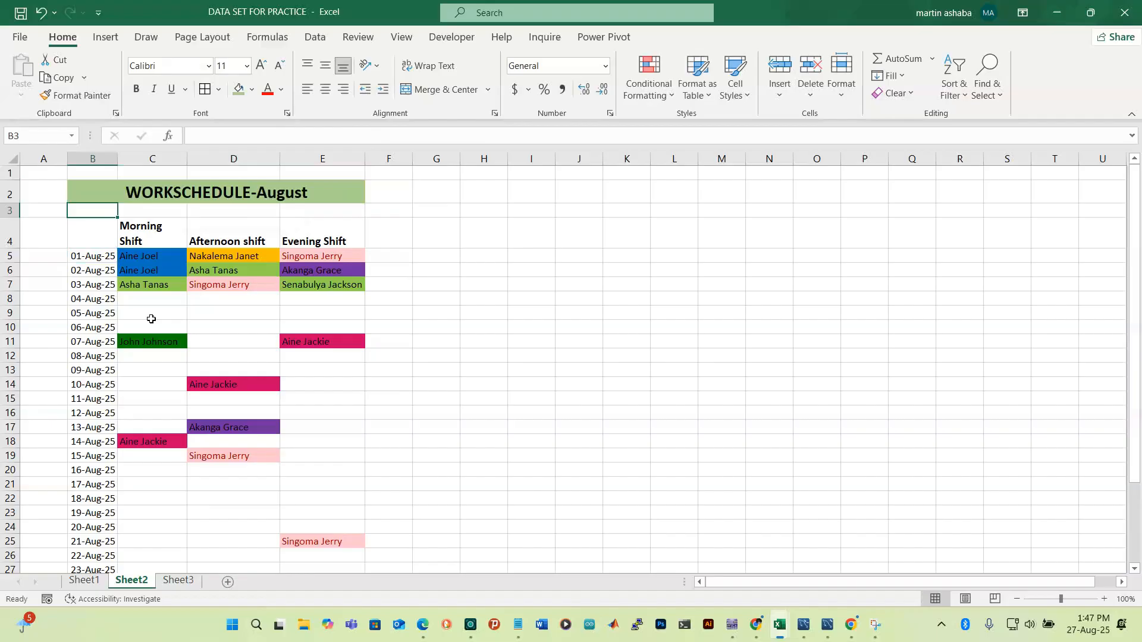
# Change the first date in B5 to 01-09-2025
pyautogui.click(91, 256)
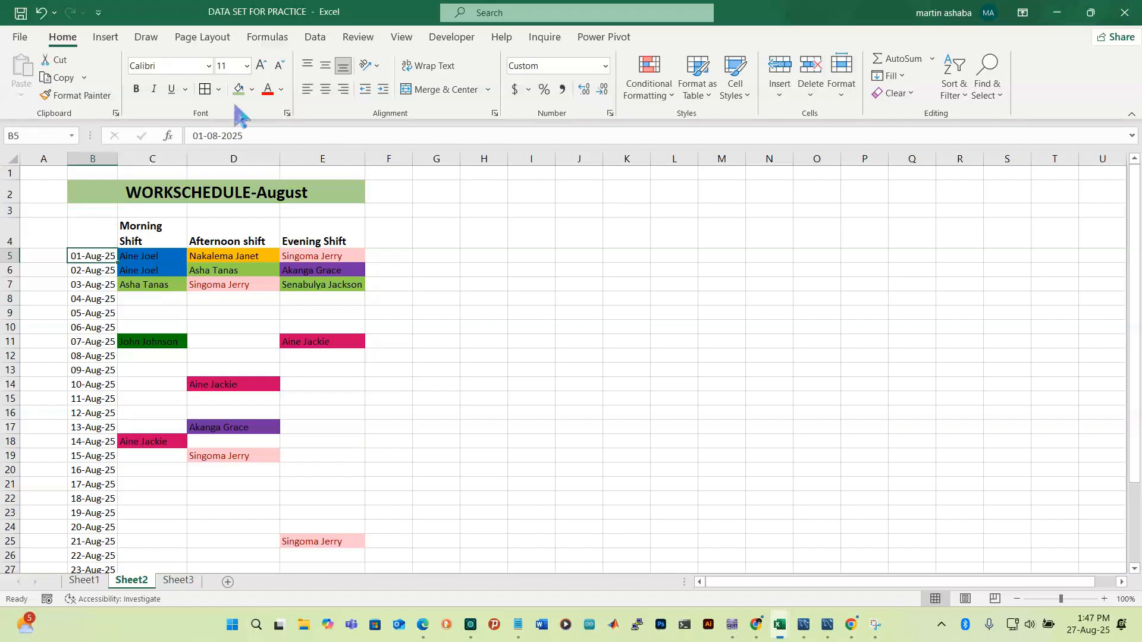
pyautogui.click(219, 136)
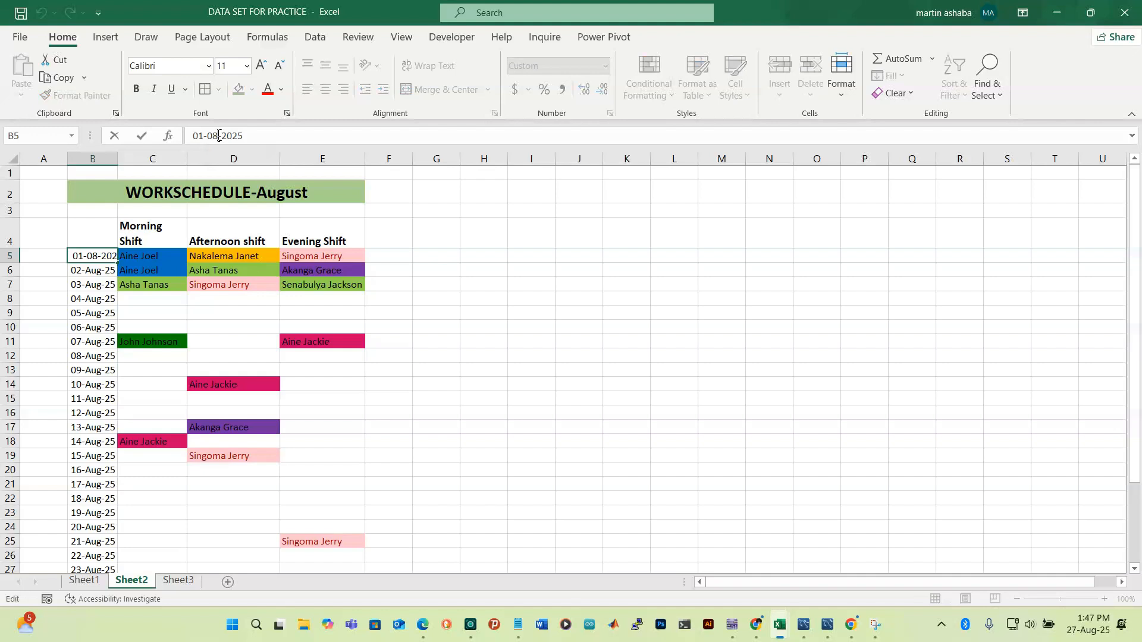
pyautogui.press('BackSpace')
pyautogui.write('9')
pyautogui.press('Return')
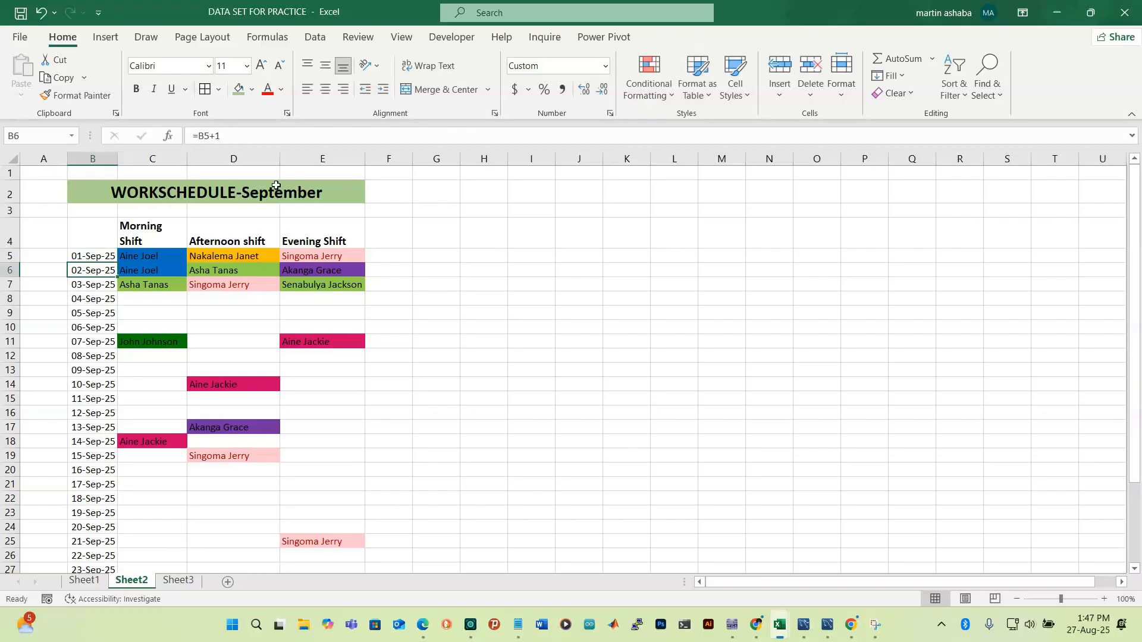
# Change B5 to 01-10-2025 so the dates run through October
pyautogui.click(100, 256)
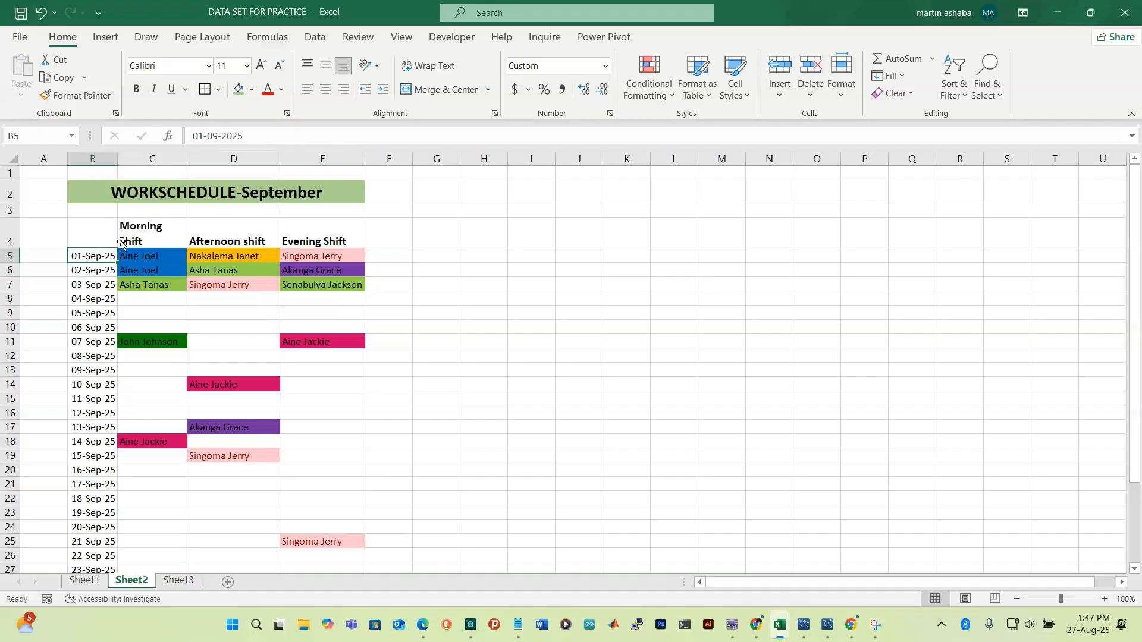
pyautogui.click(213, 134)
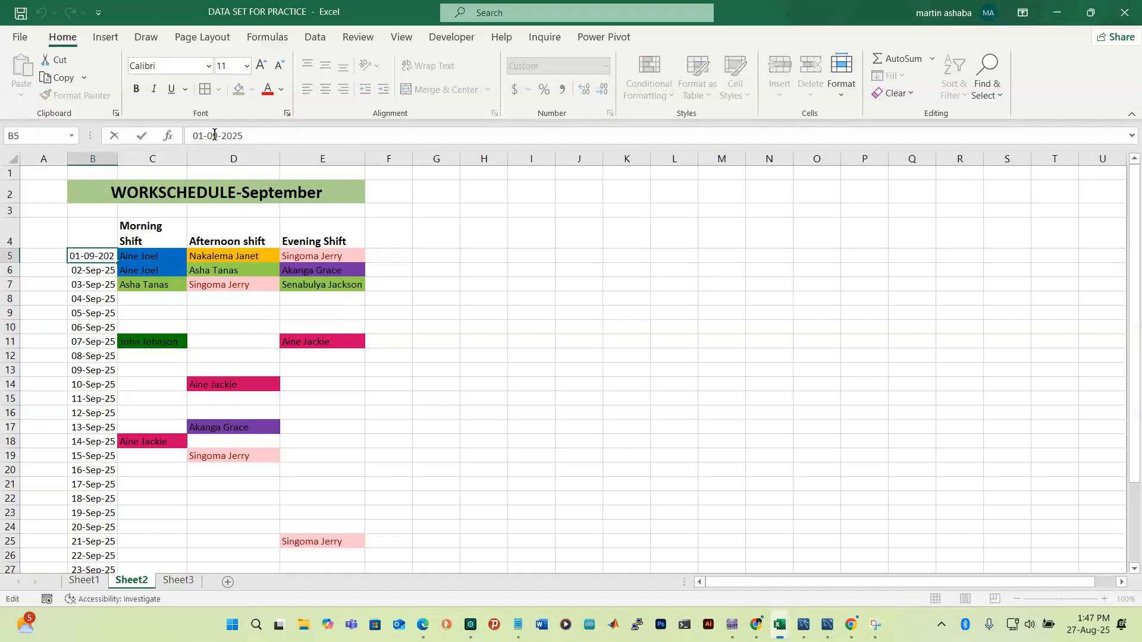
pyautogui.press('BackSpace')
pyautogui.press('BackSpace')
pyautogui.write('10')
pyautogui.click(258, 140)
pyautogui.press('Return')
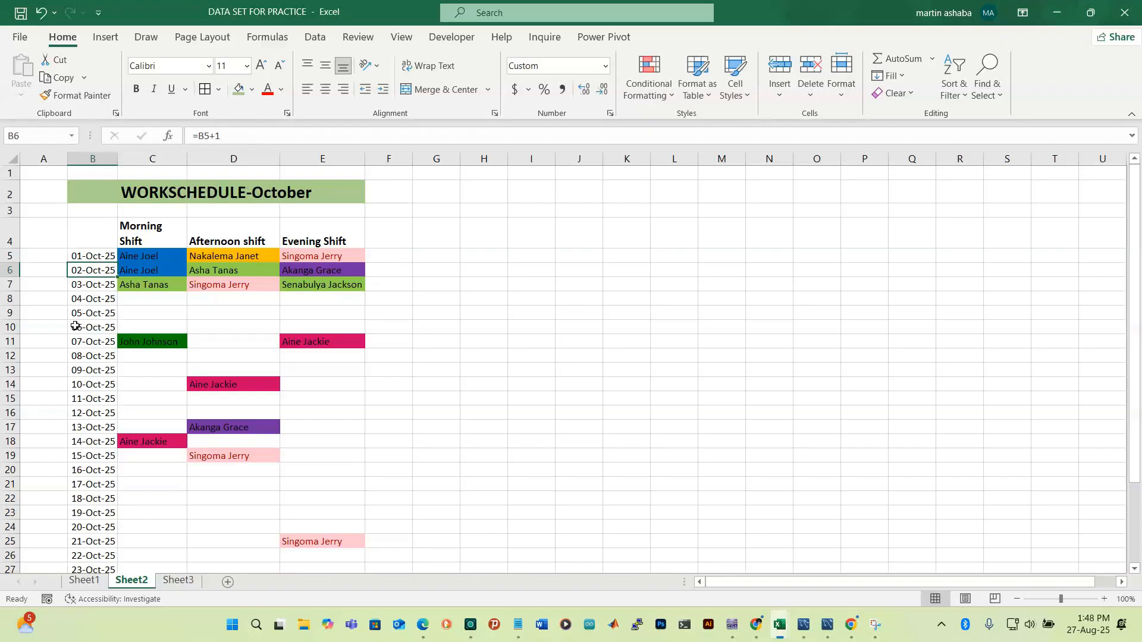
pyautogui.scroll(-3, 75, 326)
pyautogui.scroll(3, 89, 350)
pyautogui.scroll(-4, 225, 223)
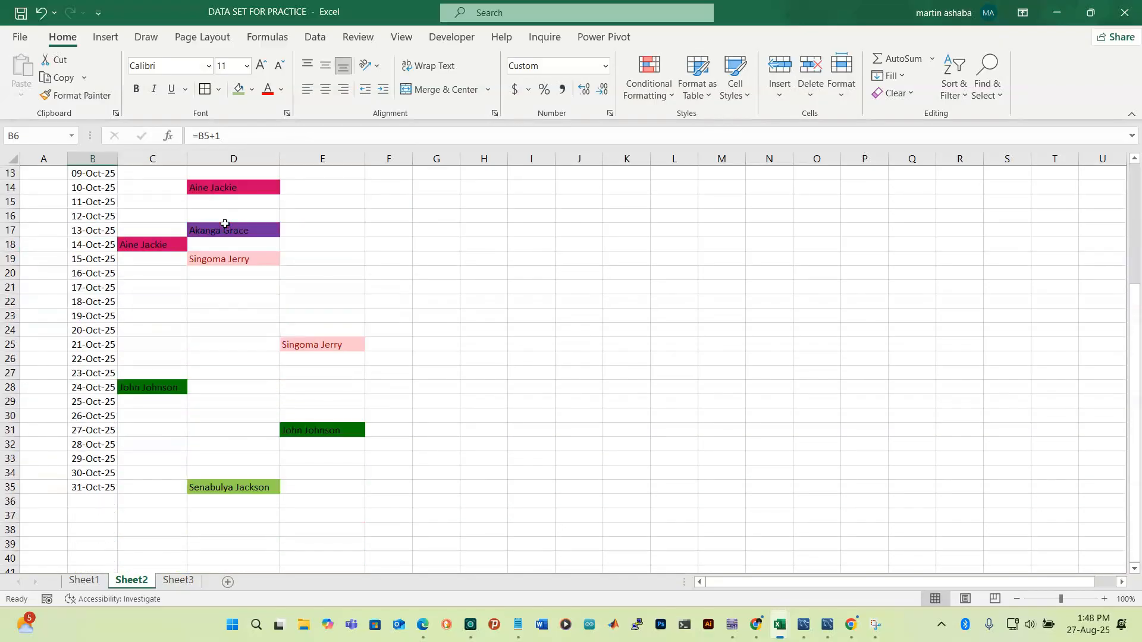
pyautogui.scroll(-1, 225, 224)
pyautogui.scroll(4, 225, 224)
pyautogui.scroll(1, 224, 223)
pyautogui.scroll(-2, 225, 223)
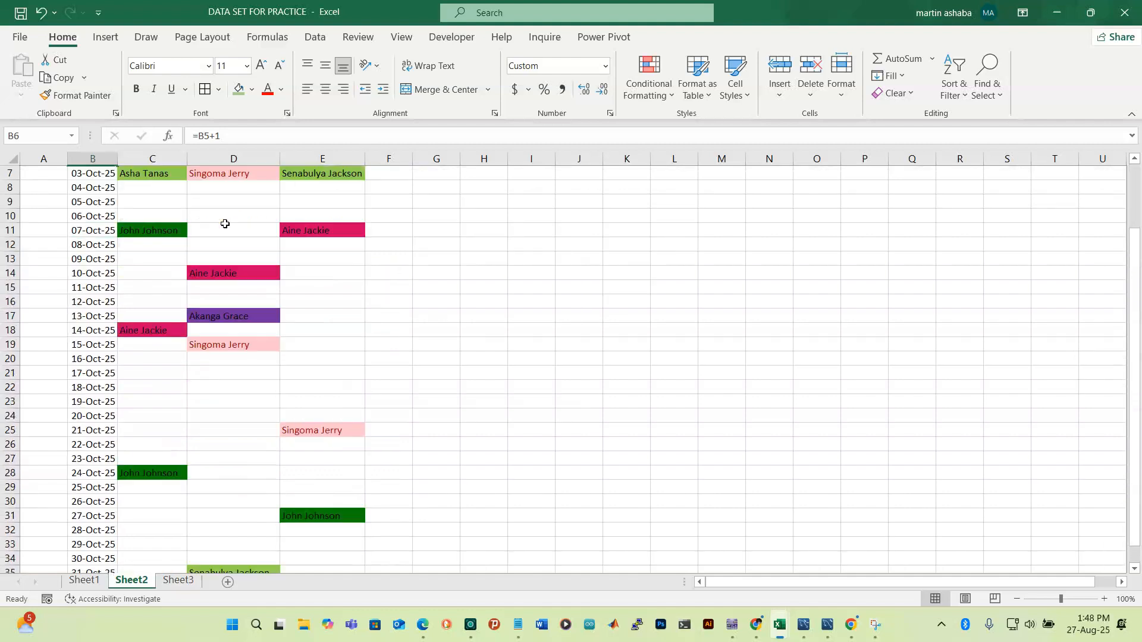
pyautogui.scroll(2, 225, 224)
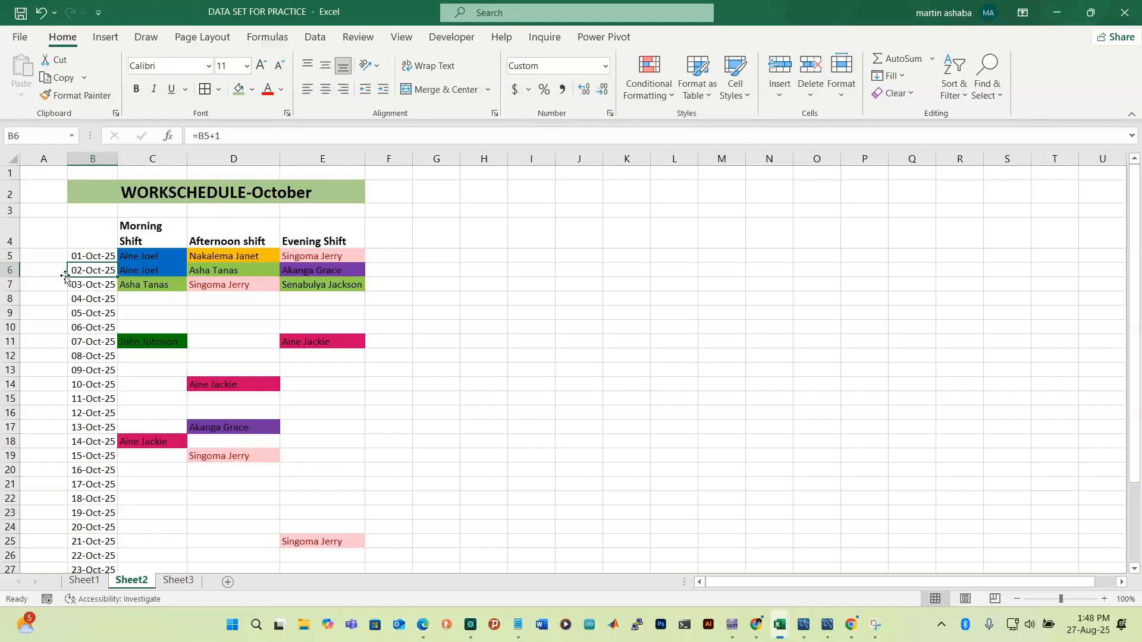
pyautogui.click(99, 256)
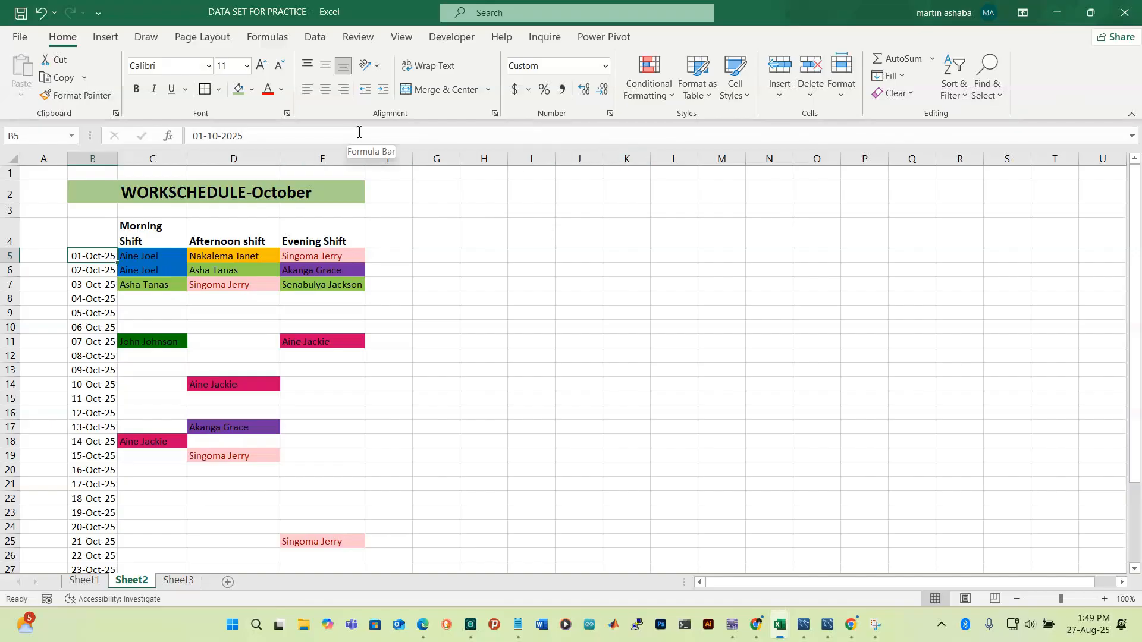
# Enter a sample first name in O6 as a ="…" text formula and check it
pyautogui.click(827, 268)
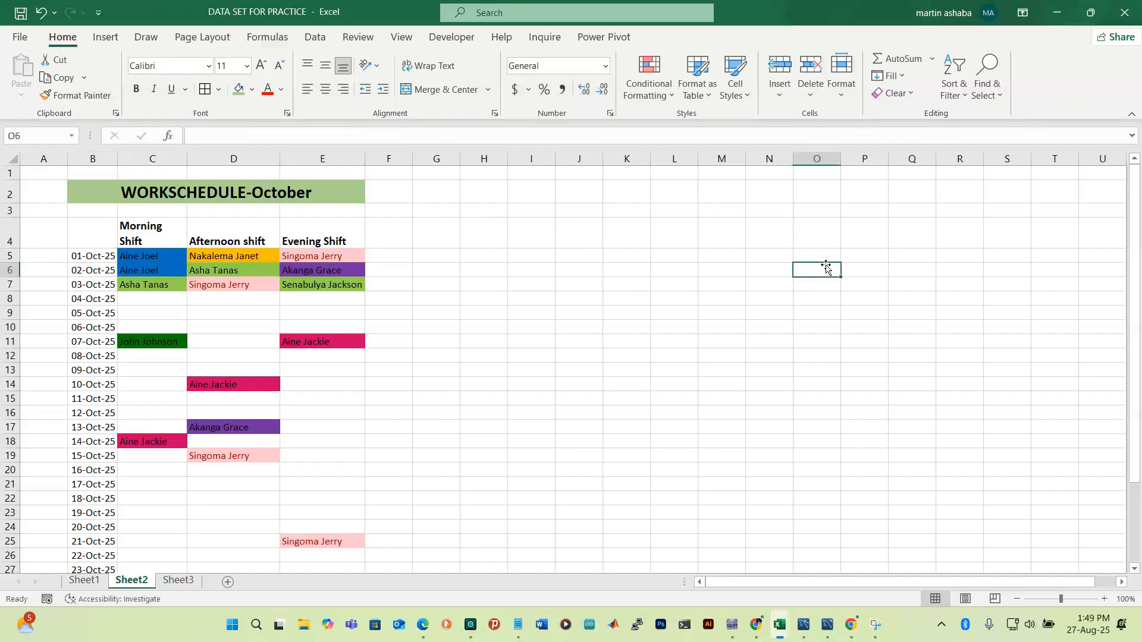
pyautogui.write('""')
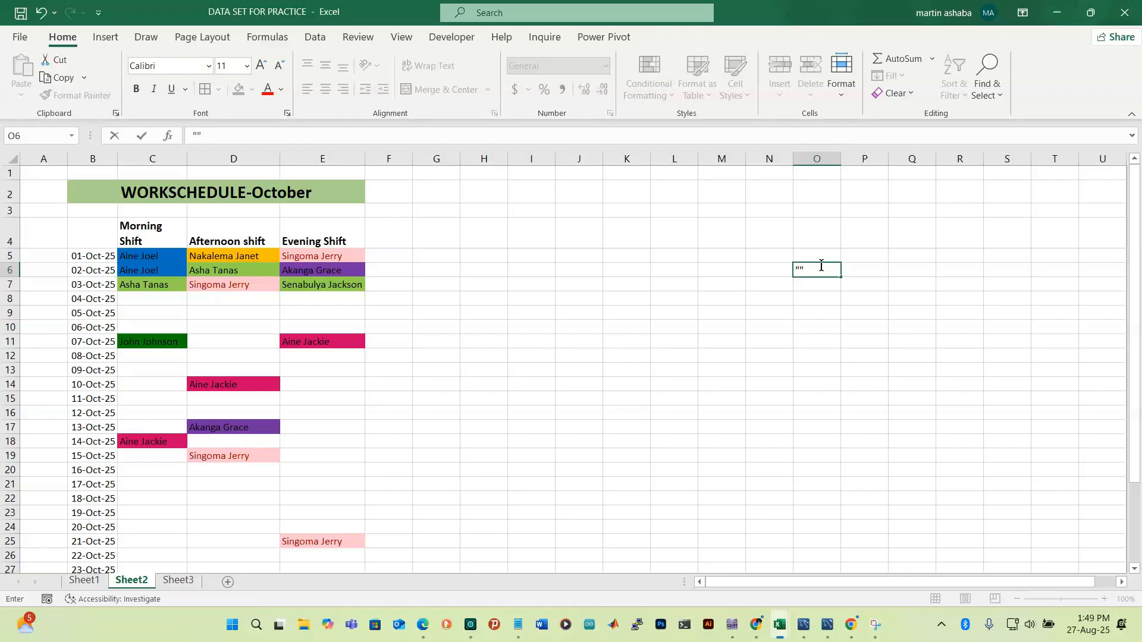
pyautogui.moveTo(811, 271); pyautogui.dragTo(794, 268)
pyautogui.write('=')
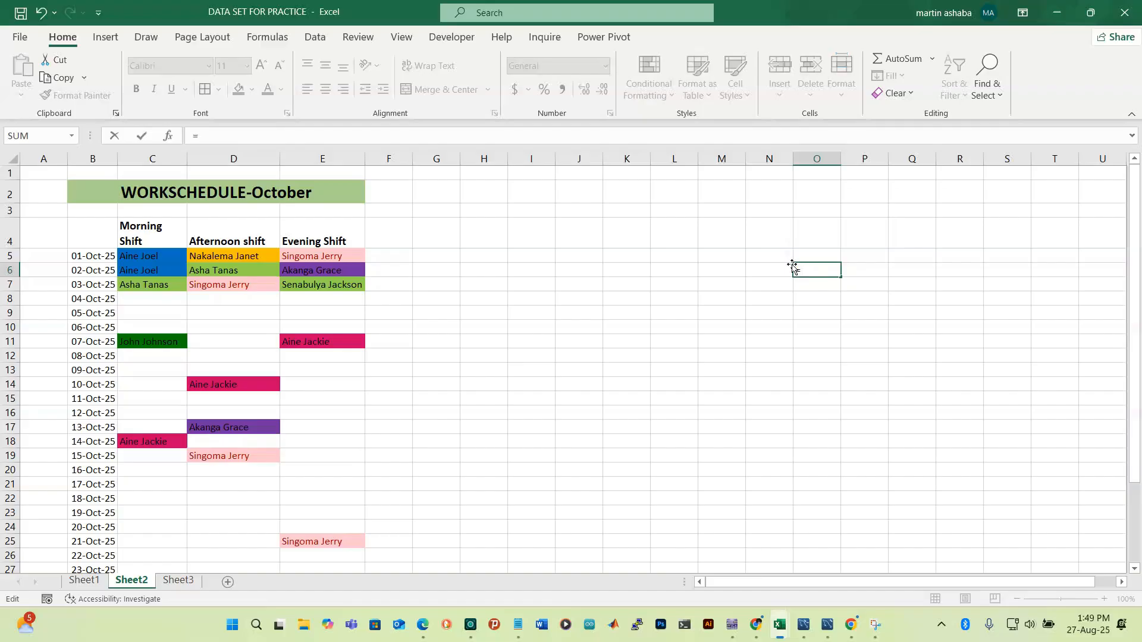
pyautogui.write('""')
pyautogui.write('Kevin')
pyautogui.press('Return')
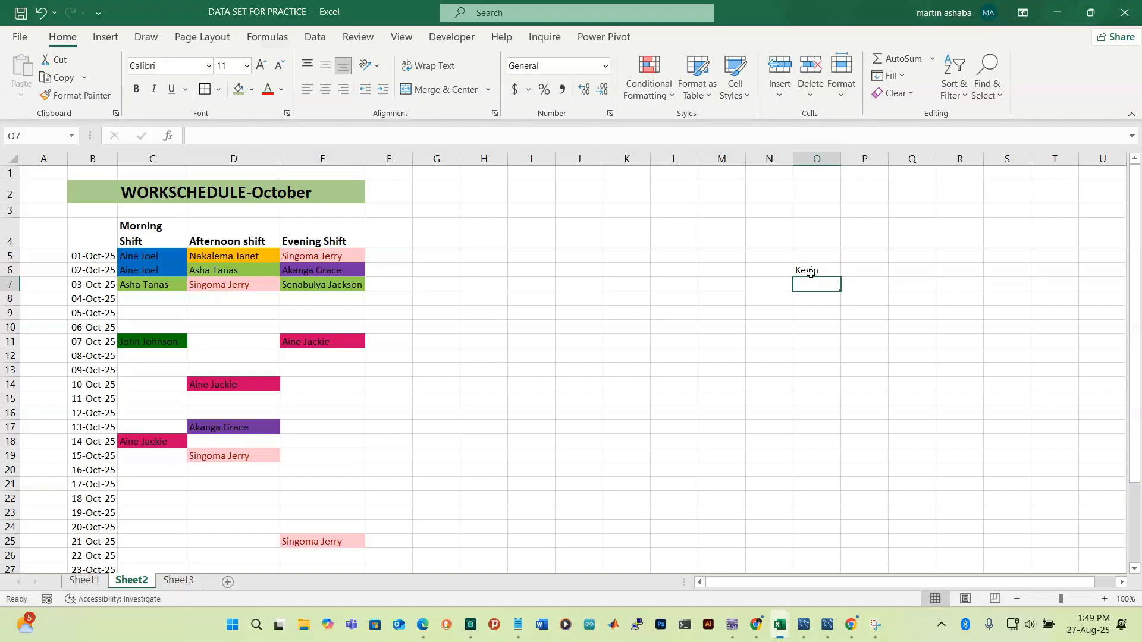
pyautogui.click(814, 270)
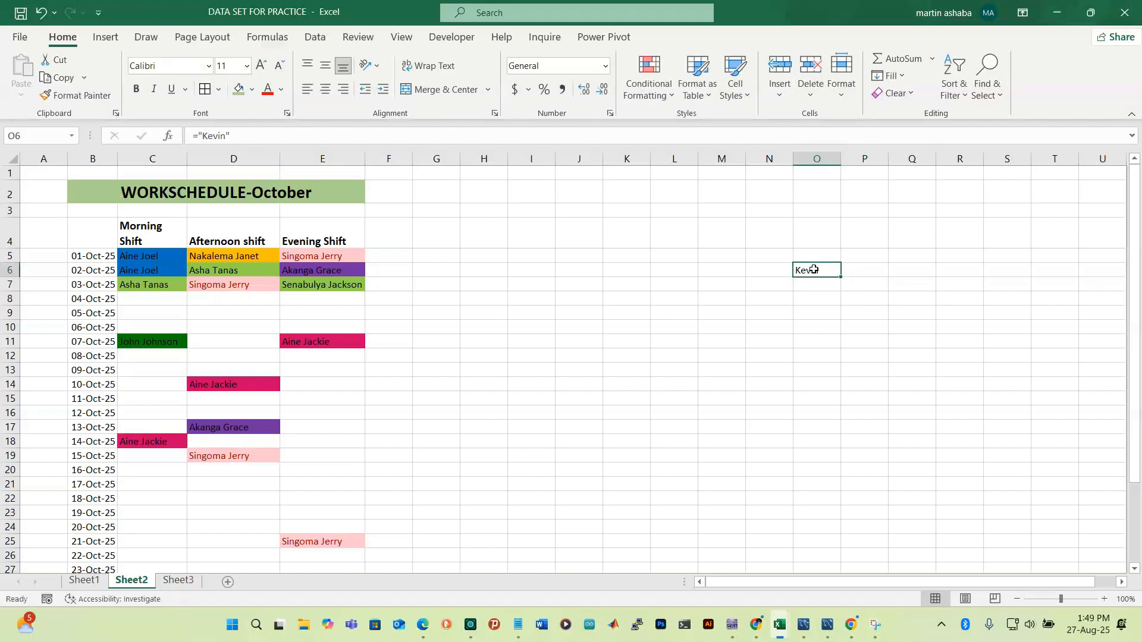
pyautogui.click(868, 272)
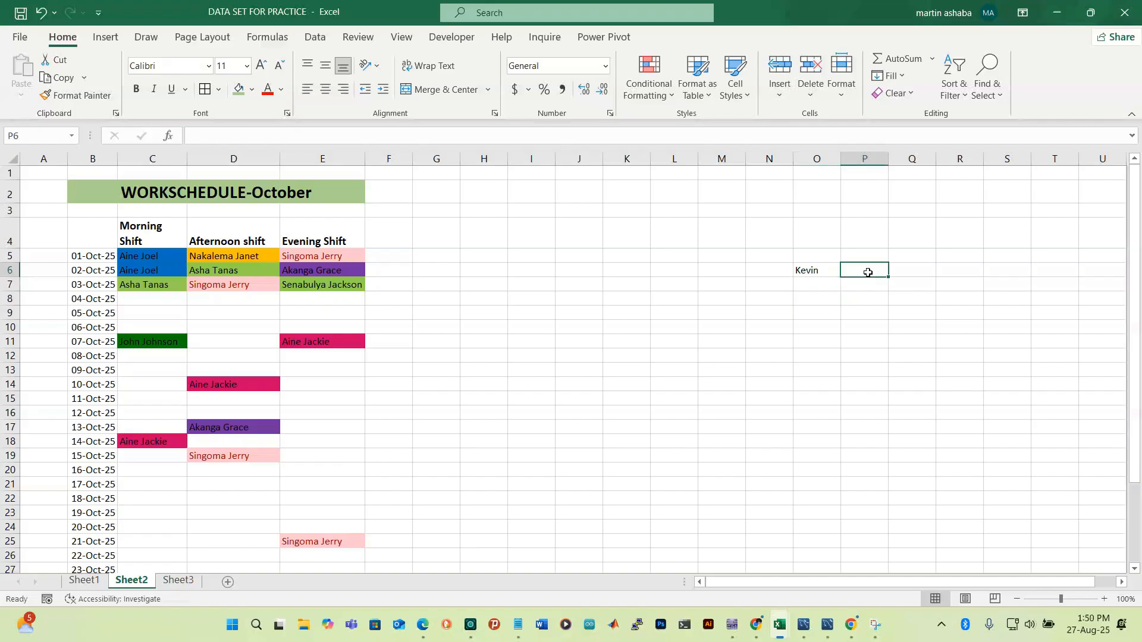
pyautogui.click(277, 192)
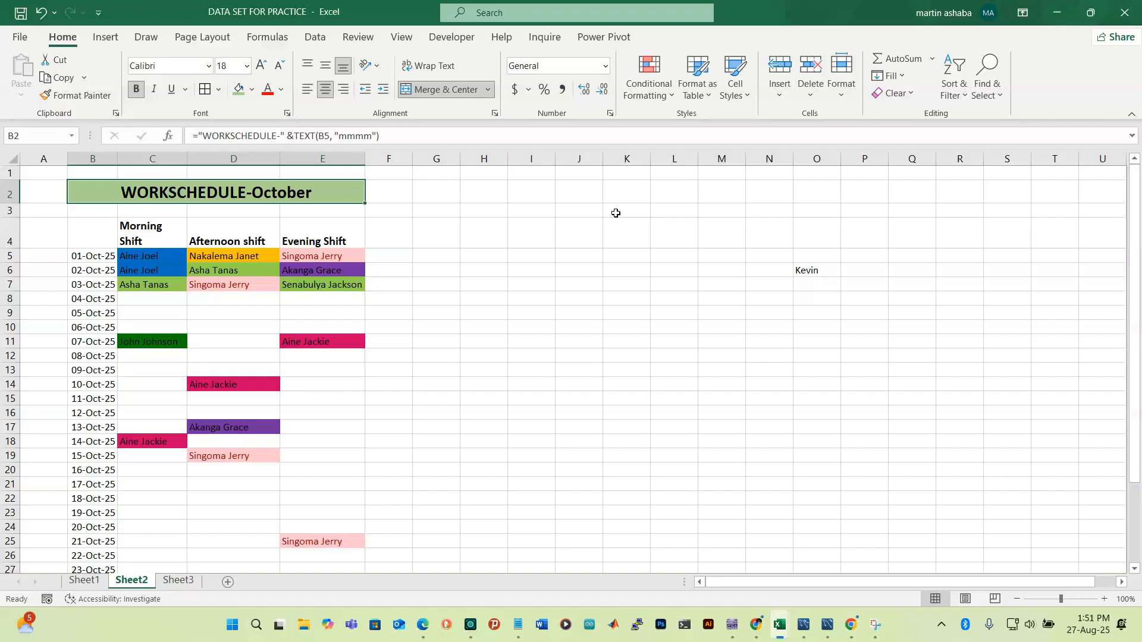
# Keep the WORKSCHEDULE-October title bold and change its font colour to blue
pyautogui.click(136, 90)
pyautogui.click(137, 89)
pyautogui.click(269, 94)
pyautogui.click(280, 89)
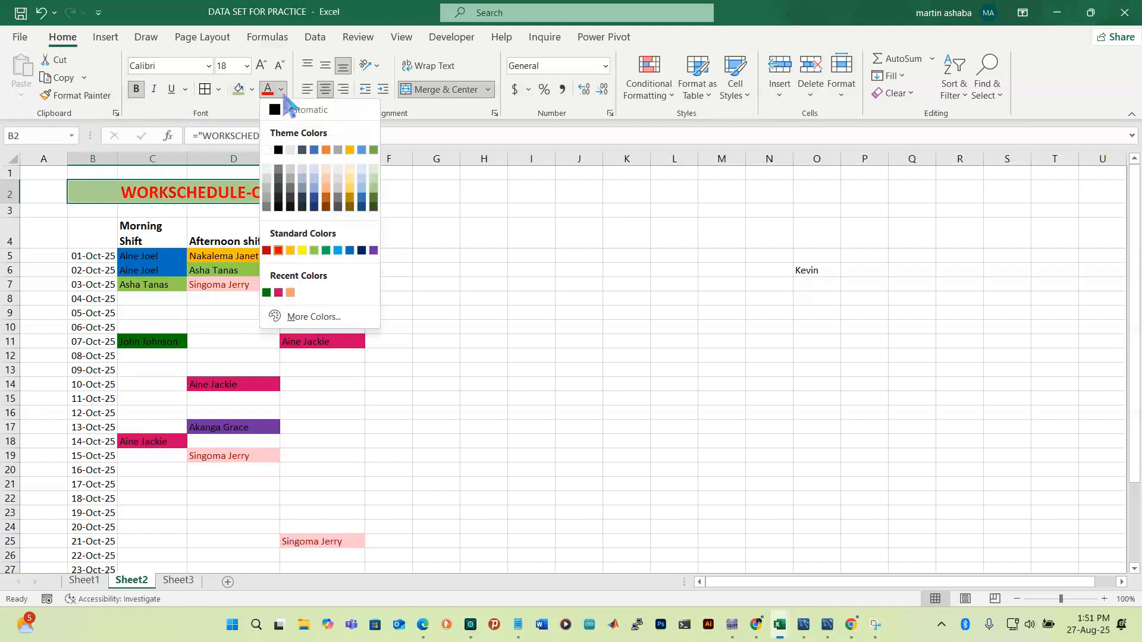
pyautogui.click(351, 250)
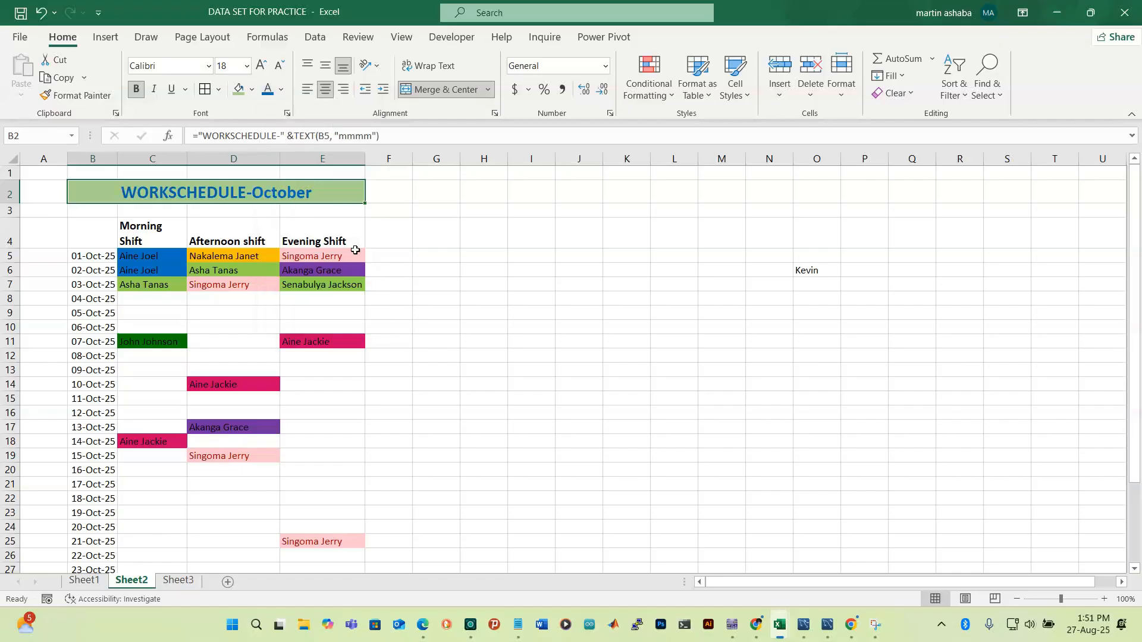
pyautogui.click(445, 198)
pyautogui.click(289, 197)
# Delete the sample name from O6 and scroll through the schedule
pyautogui.click(811, 270)
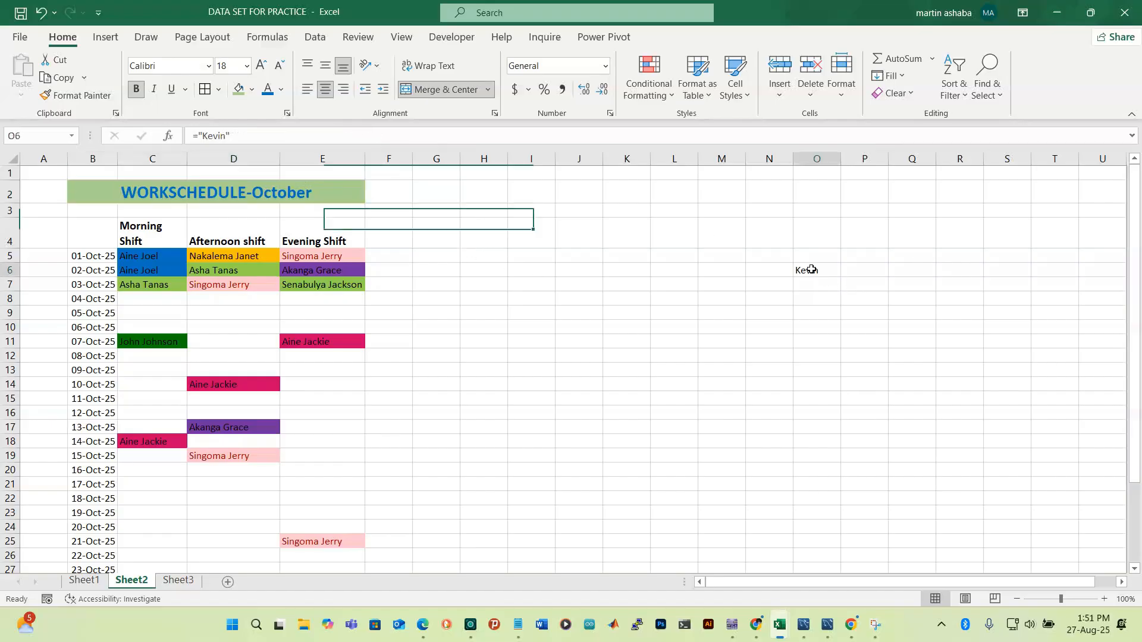
pyautogui.press('BackSpace')
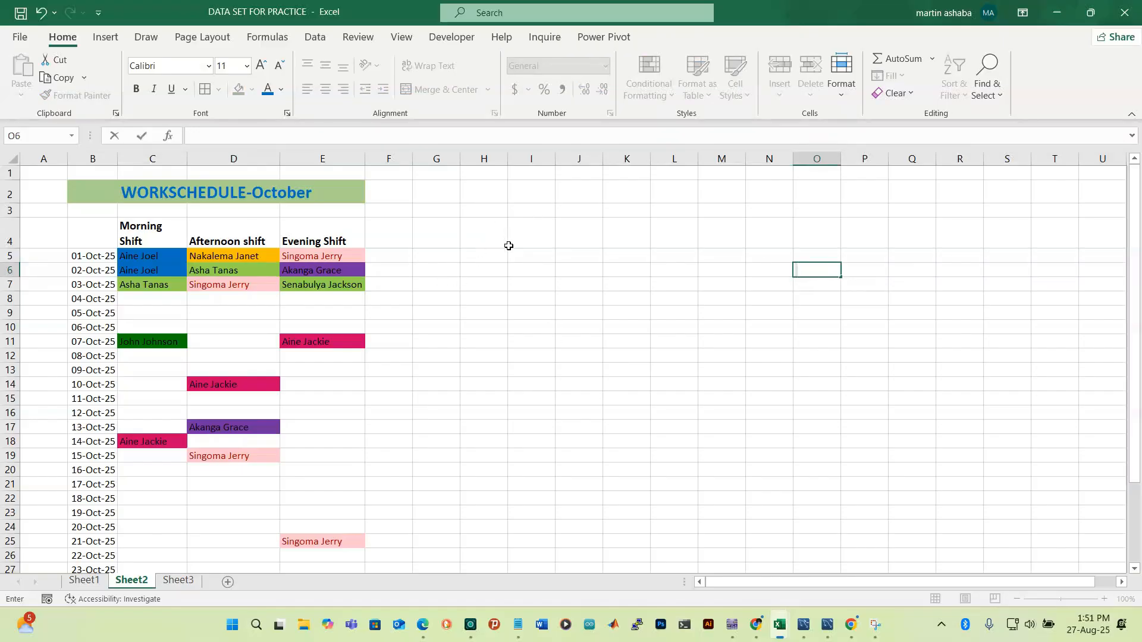
pyautogui.scroll(-6, 174, 301)
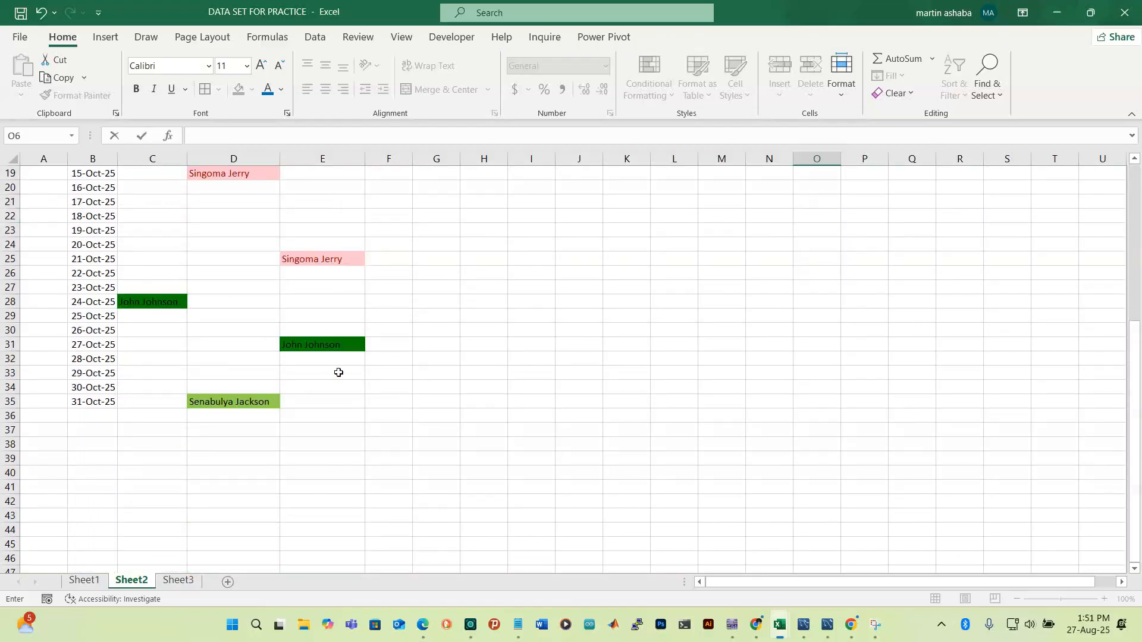
pyautogui.scroll(2, 228, 304)
pyautogui.scroll(4, 228, 304)
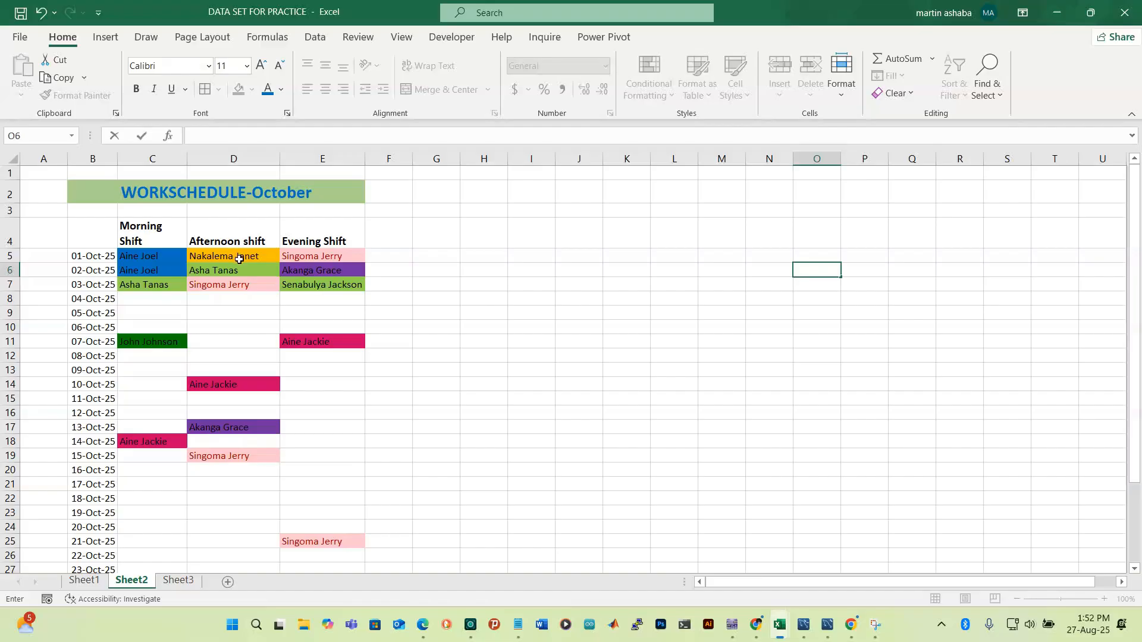
# Type the heading 'Days worked for' into I4, leaving I3 empty
pyautogui.click(530, 210)
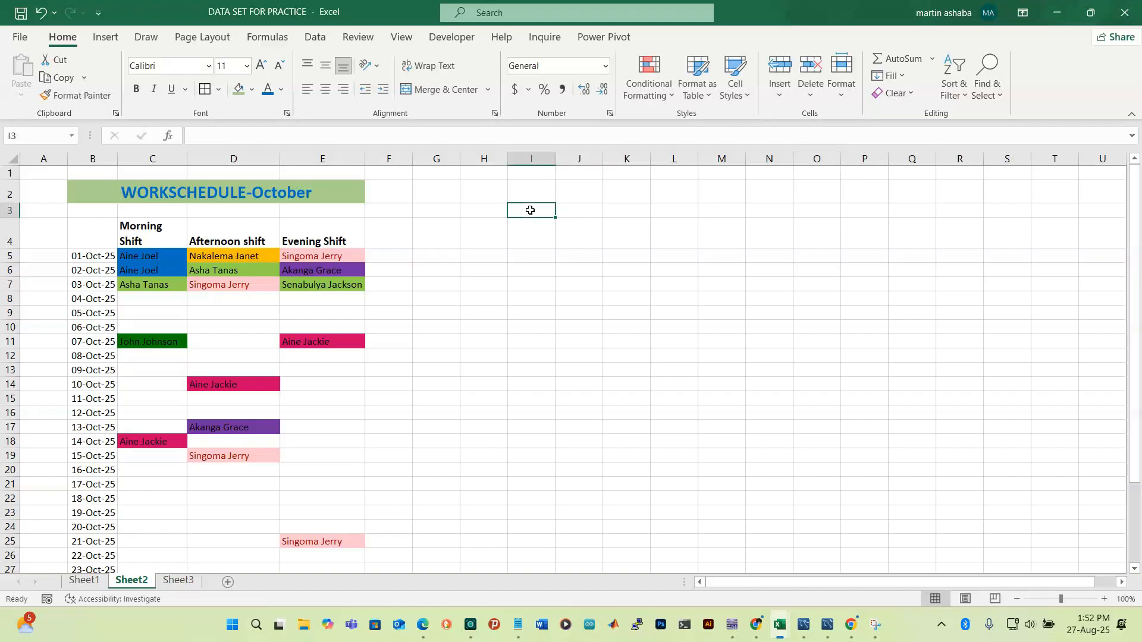
pyautogui.write('=')
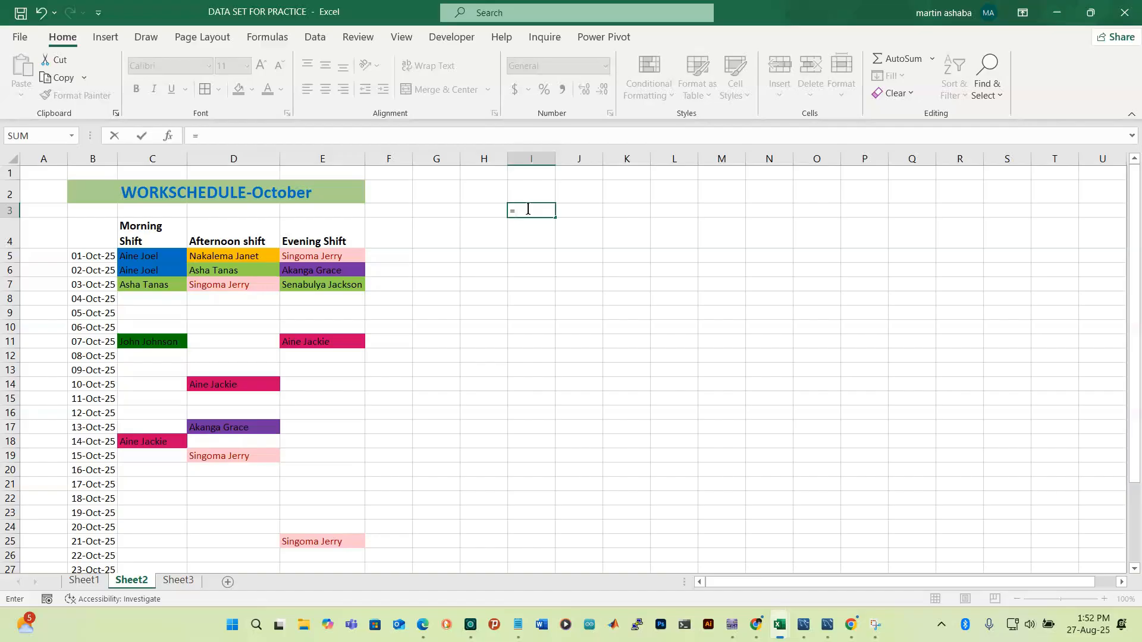
pyautogui.press('BackSpace')
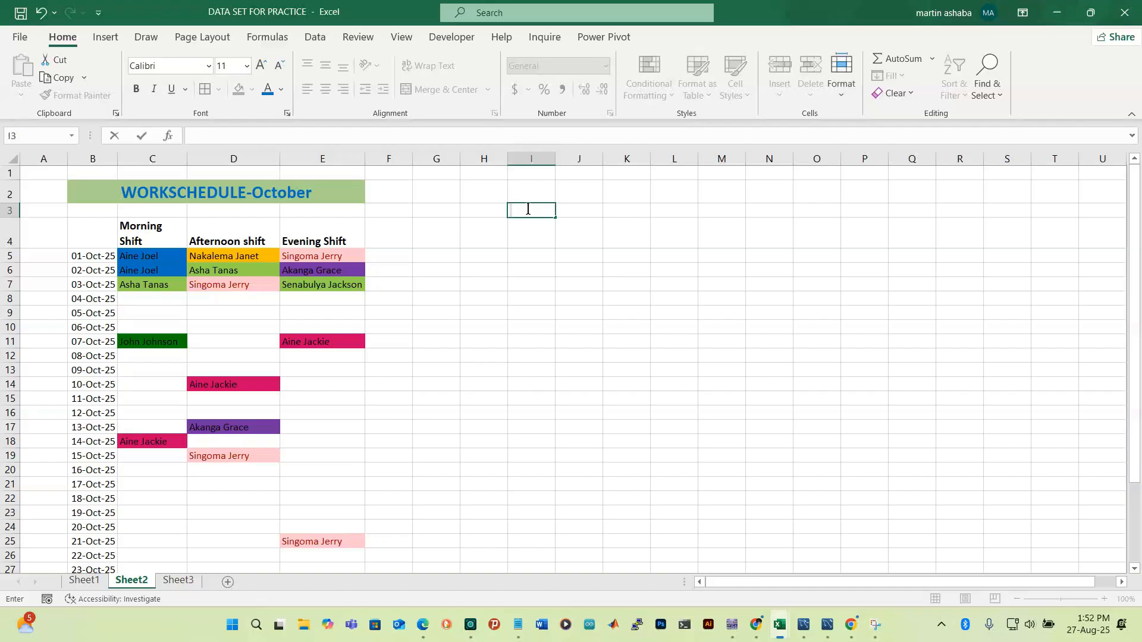
pyautogui.write('day')
pyautogui.press('BackSpace')
pyautogui.press('BackSpace')
pyautogui.press('BackSpace')
pyautogui.click(526, 236)
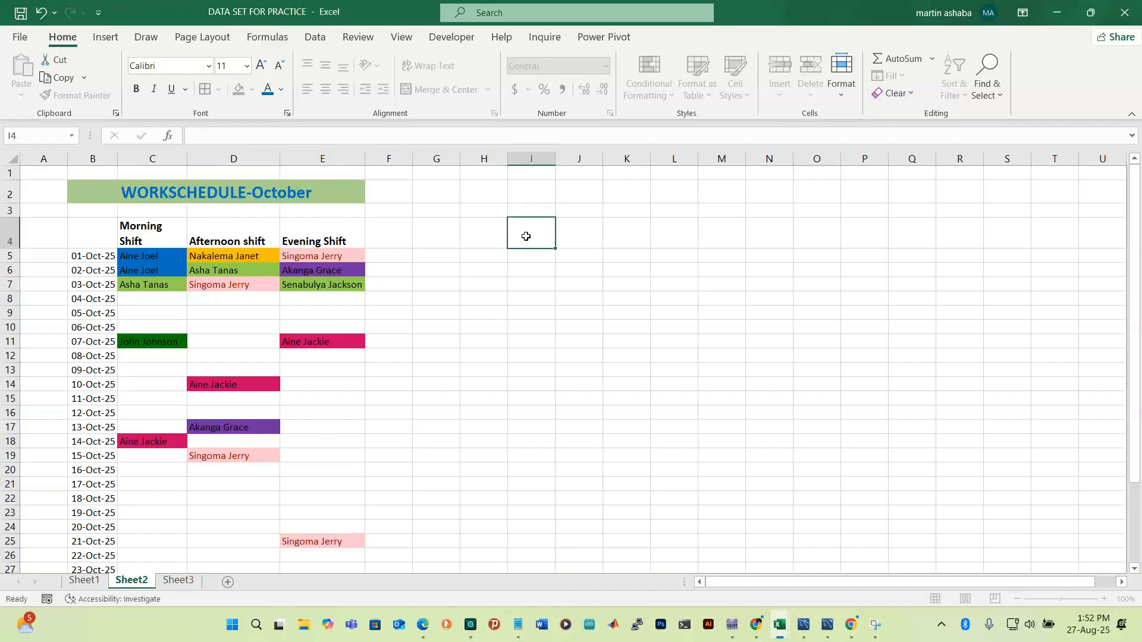
pyautogui.write('Days wor')
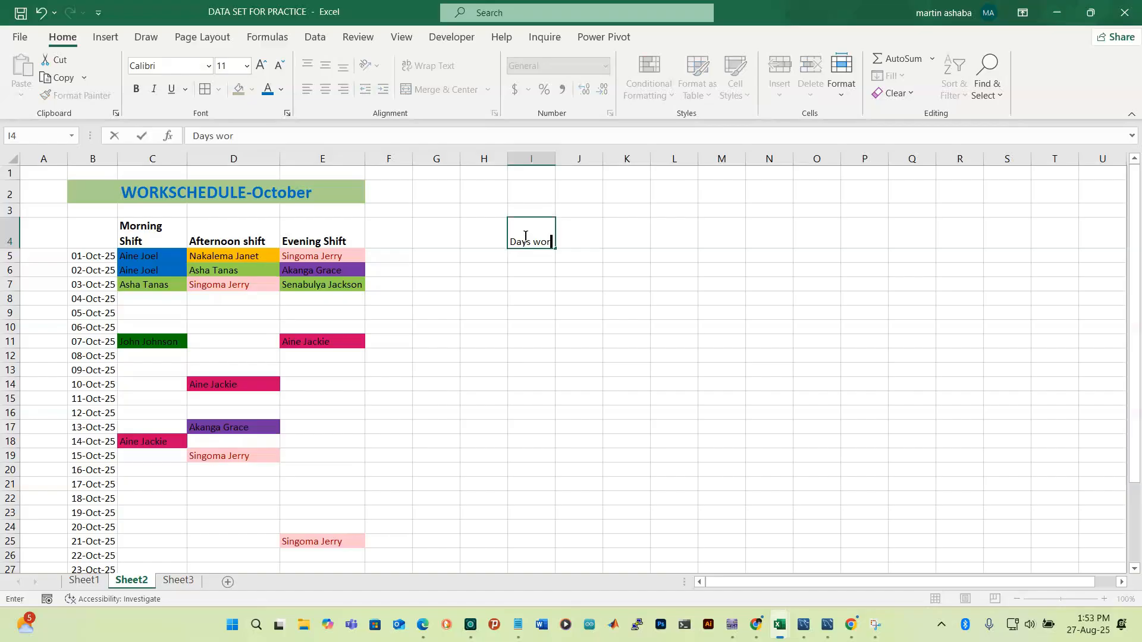
pyautogui.write('ked fot')
pyautogui.press('BackSpace')
pyautogui.write('r')
pyautogui.press('Return')
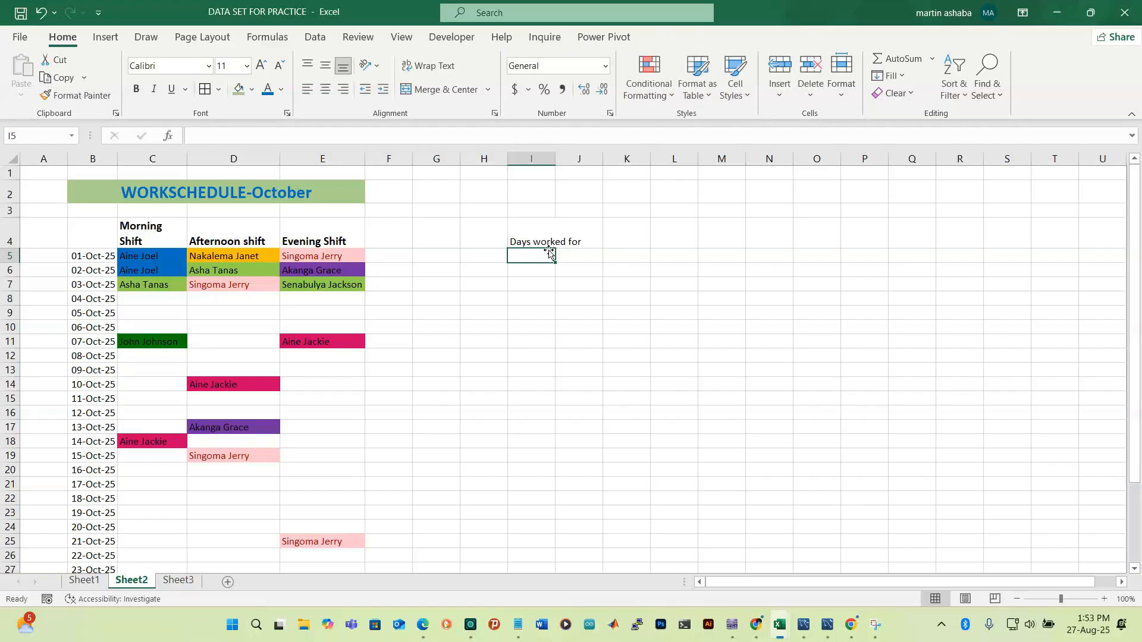
pyautogui.click(550, 234)
pyautogui.click(578, 235)
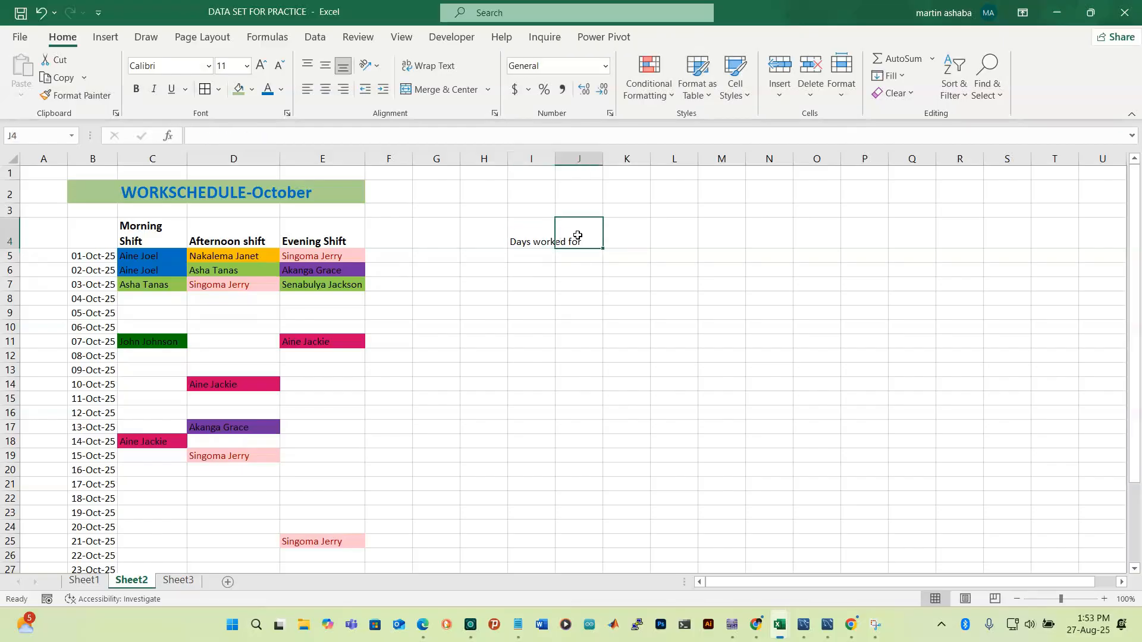
# Format the I4 heading: wrapped text, wider column I, centred both ways, bold, 16 pt
pyautogui.click(537, 231)
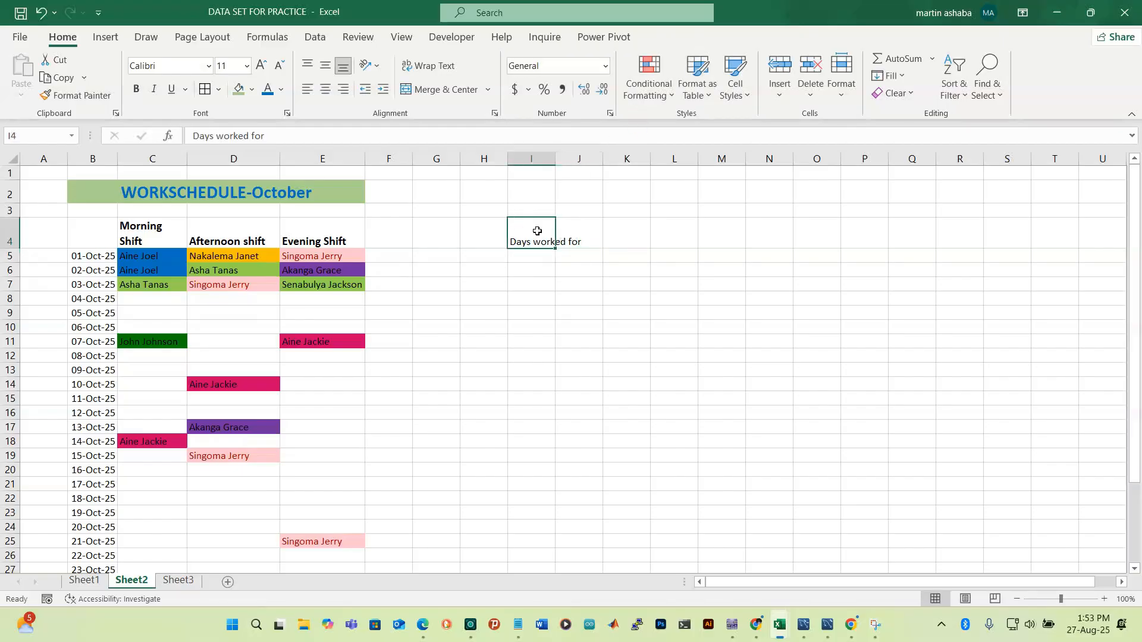
pyautogui.click(430, 66)
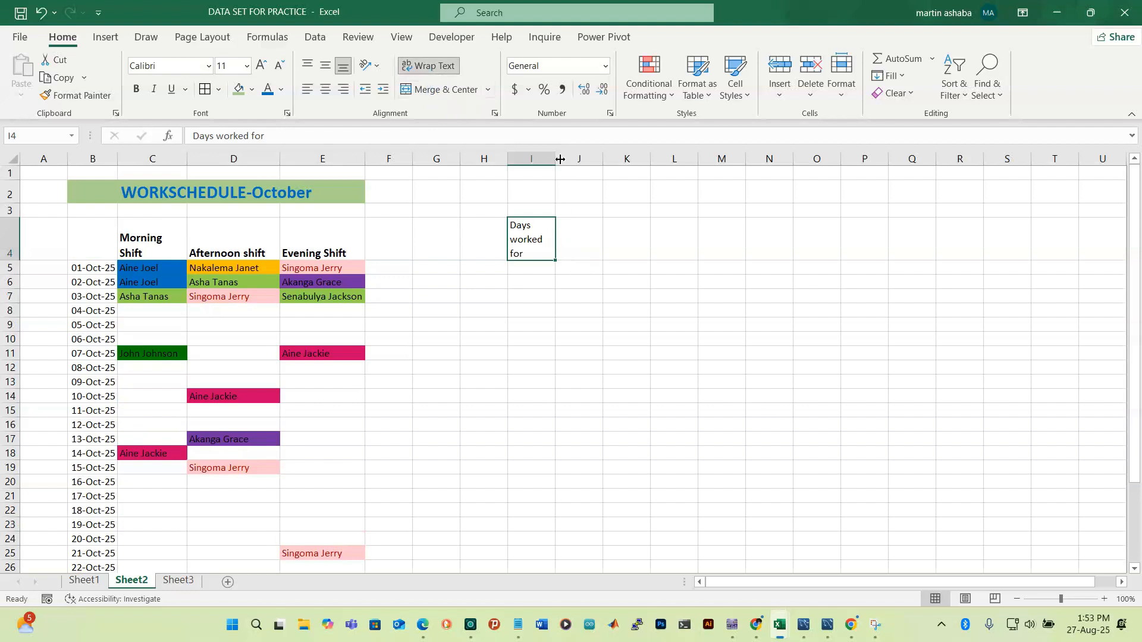
pyautogui.moveTo(561, 158); pyautogui.dragTo(604, 154)
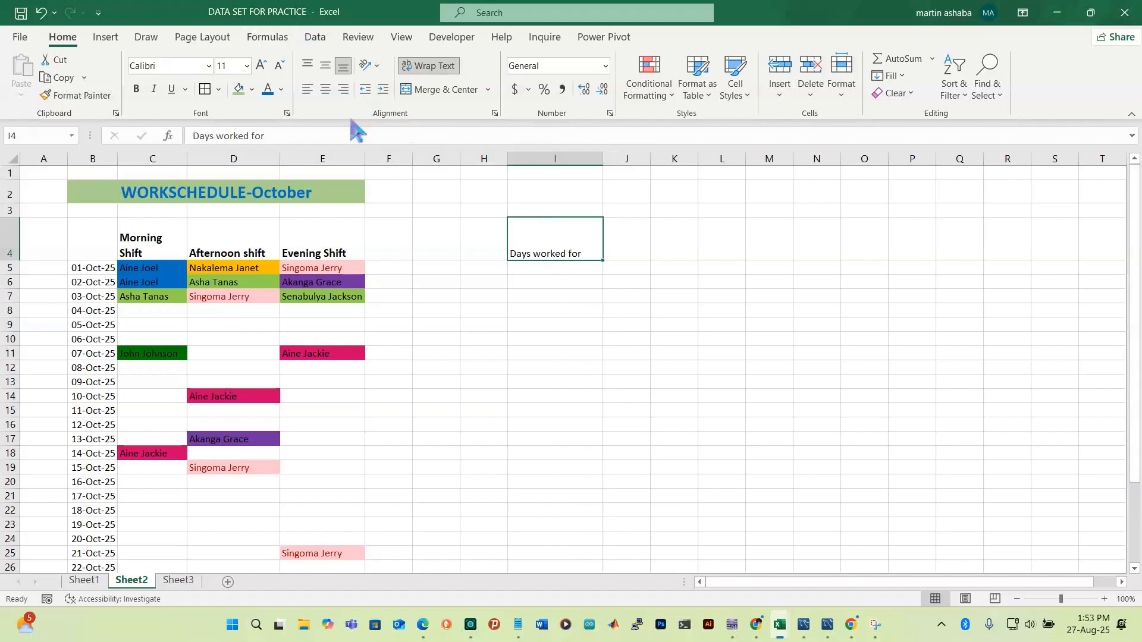
pyautogui.click(325, 90)
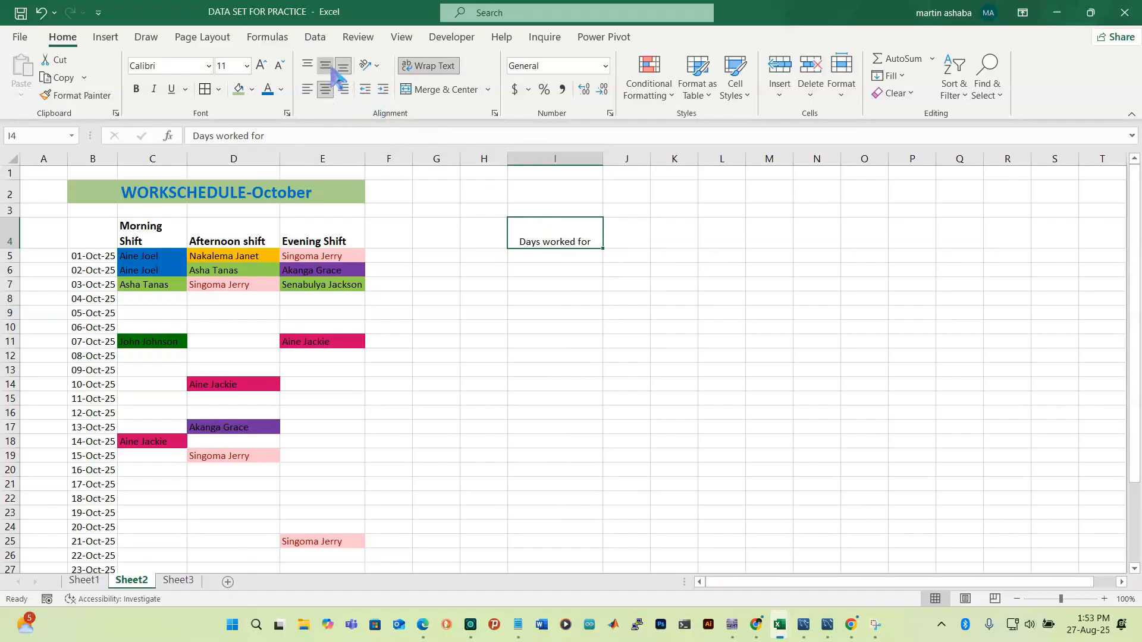
pyautogui.click(327, 67)
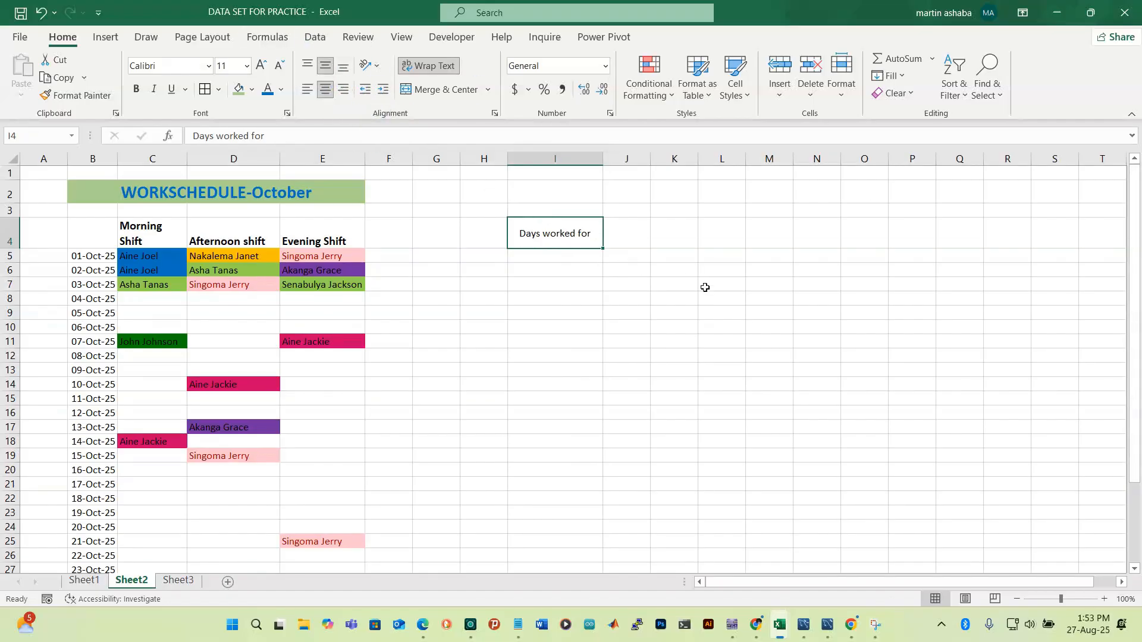
pyautogui.click(137, 88)
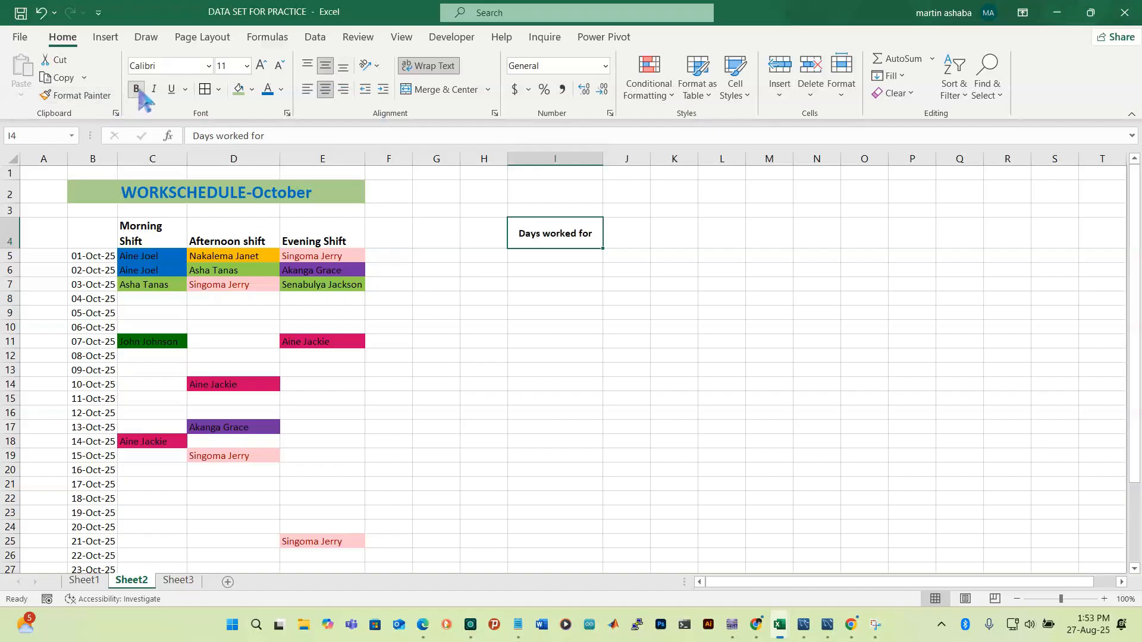
pyautogui.click(264, 68)
pyautogui.click(264, 68)
pyautogui.click(264, 69)
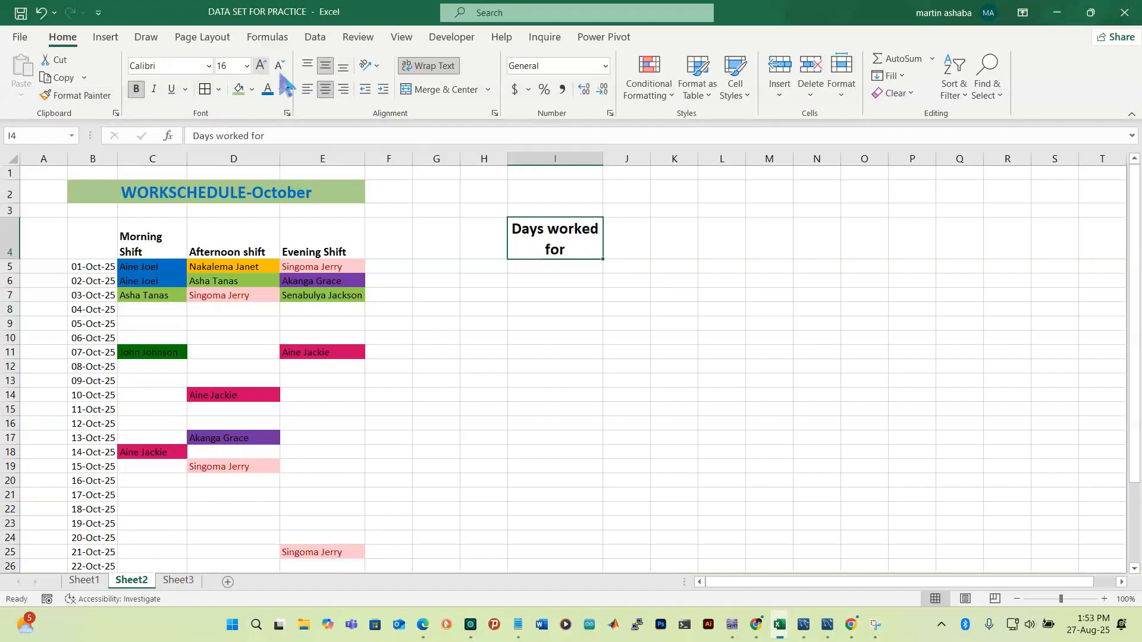
pyautogui.click(575, 265)
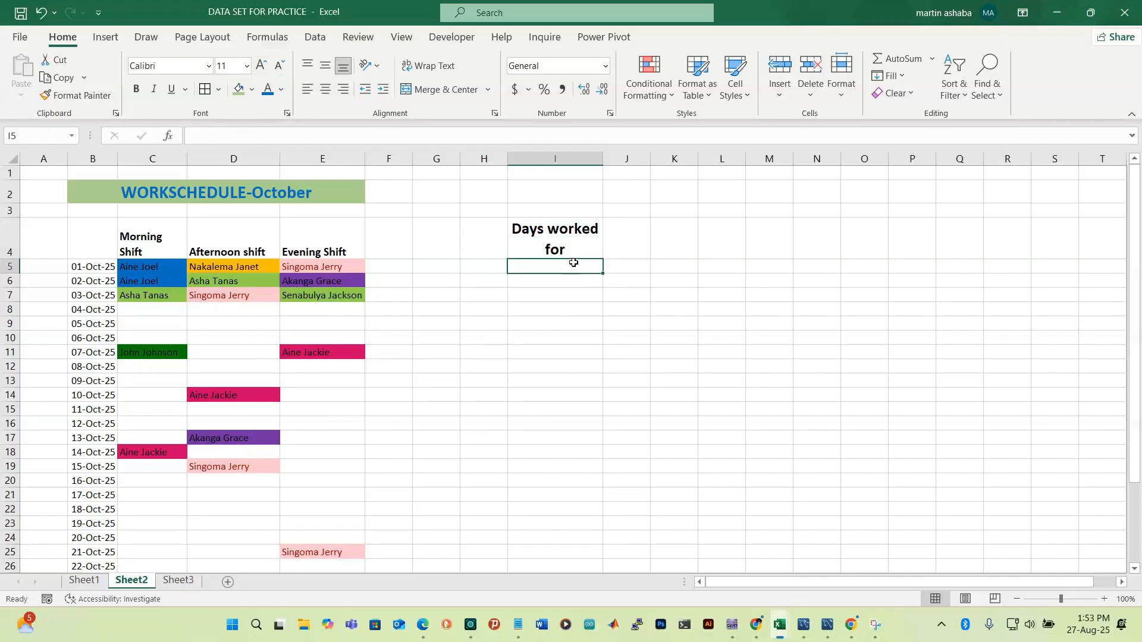
# Widen column H and type 'Name' into H4
pyautogui.click(481, 233)
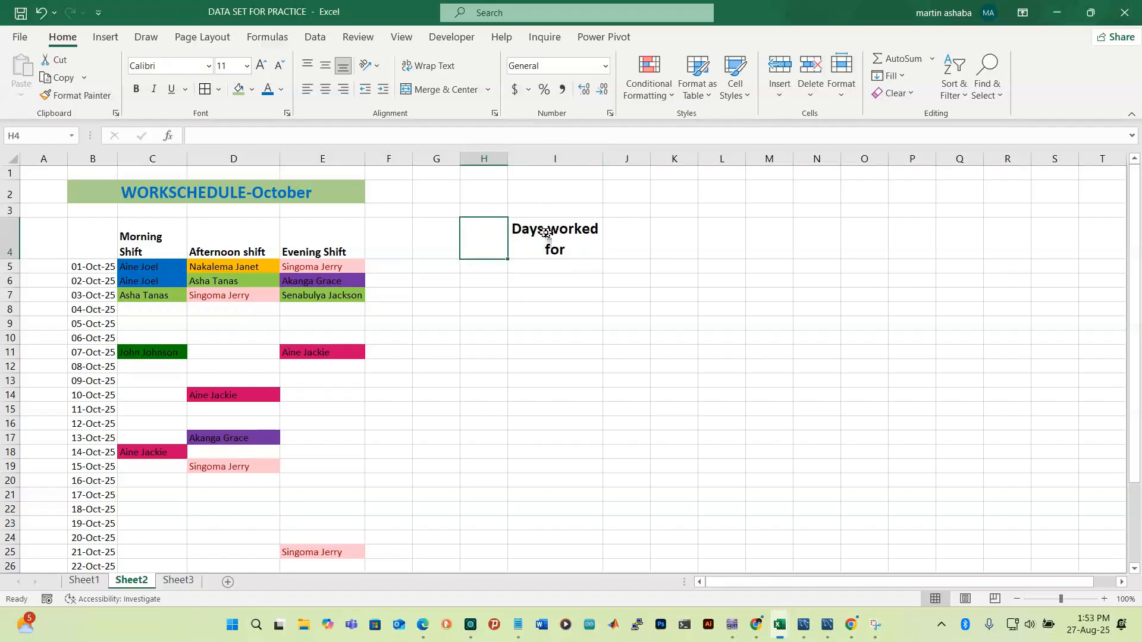
pyautogui.moveTo(507, 158); pyautogui.dragTo(555, 153)
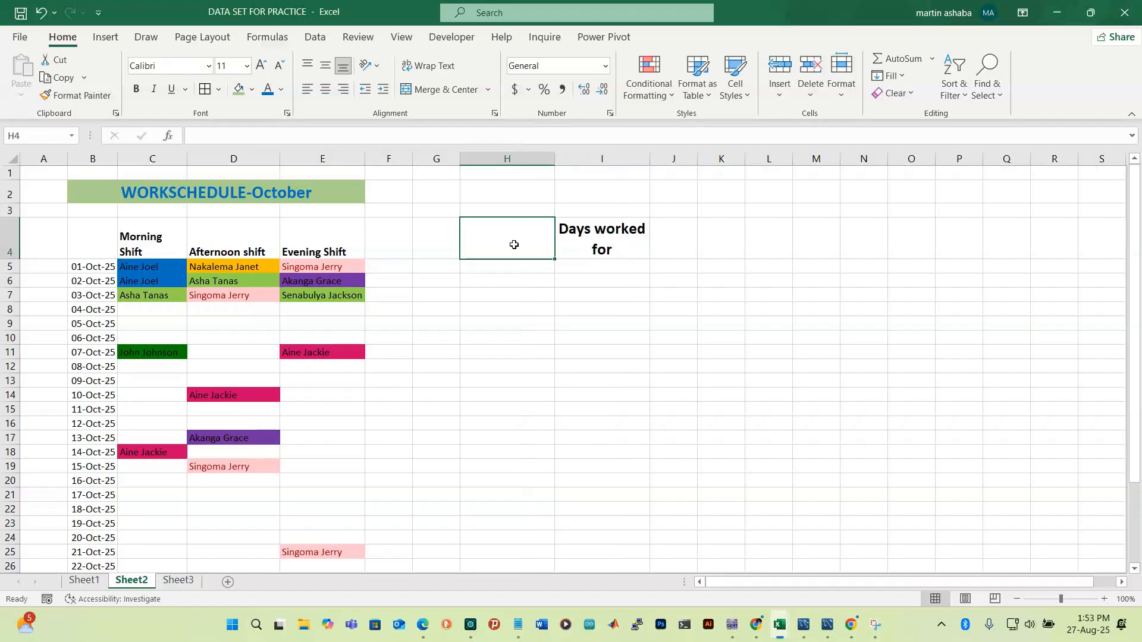
pyautogui.write('Name')
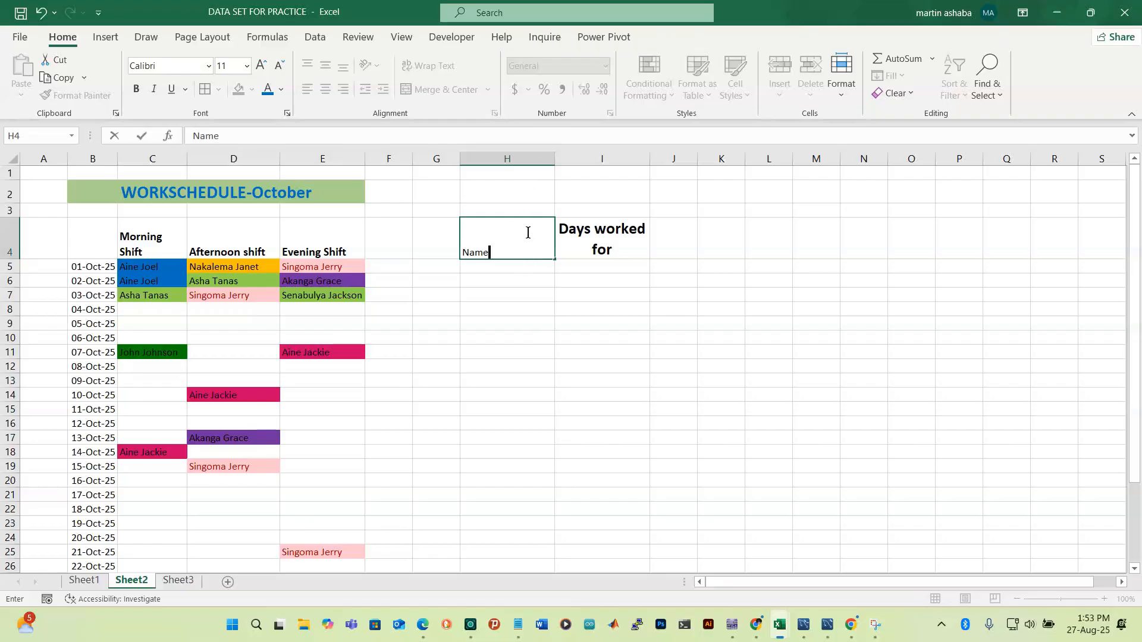
# Enter 'Name' in H4, centre it vertically and enlarge it to a bold 18 pt heading
pyautogui.click(530, 308)
pyautogui.click(516, 235)
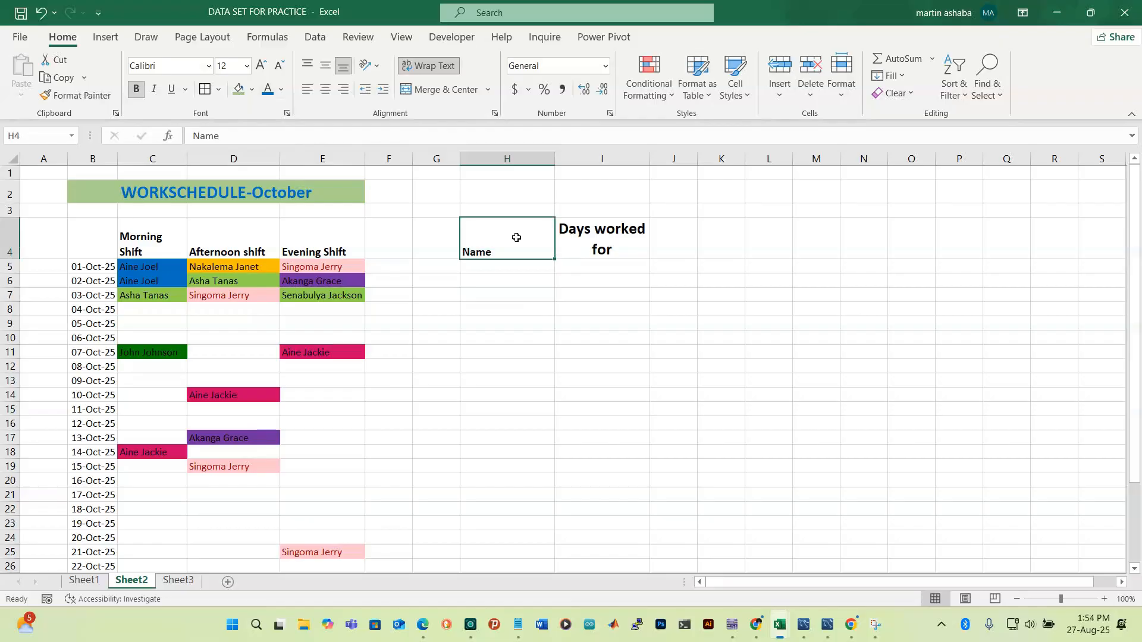
pyautogui.click(326, 67)
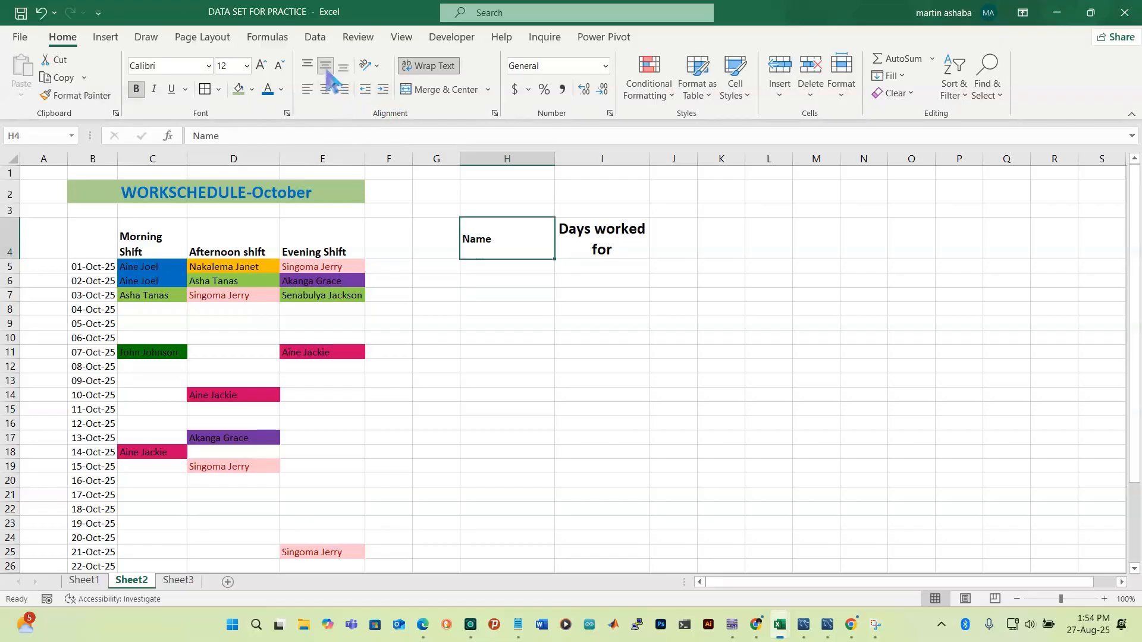
pyautogui.click(265, 67)
pyautogui.click(265, 67)
pyautogui.click(264, 68)
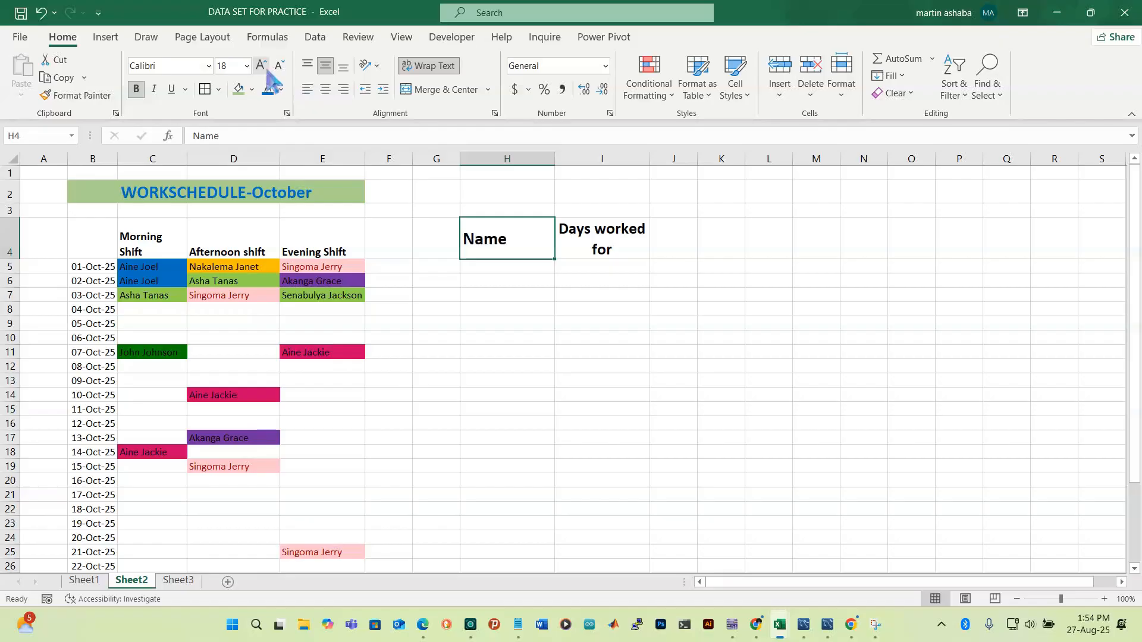
pyautogui.click(510, 266)
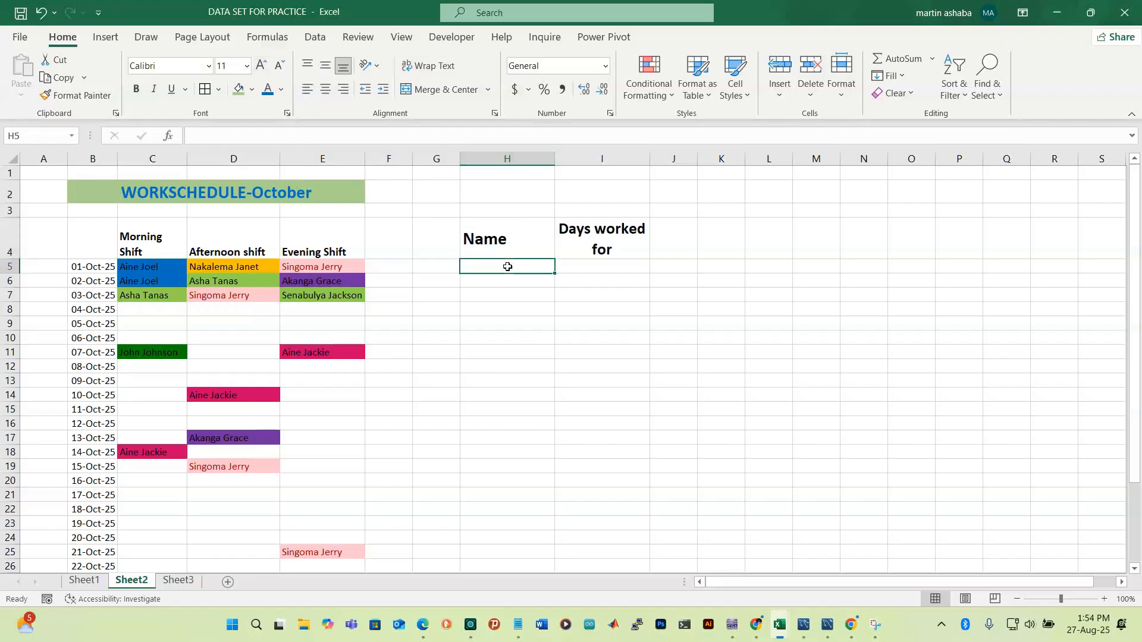
# Copy the eight worker names from Sheet3 B4:B11 into H5:H12 on Sheet2
pyautogui.click(179, 582)
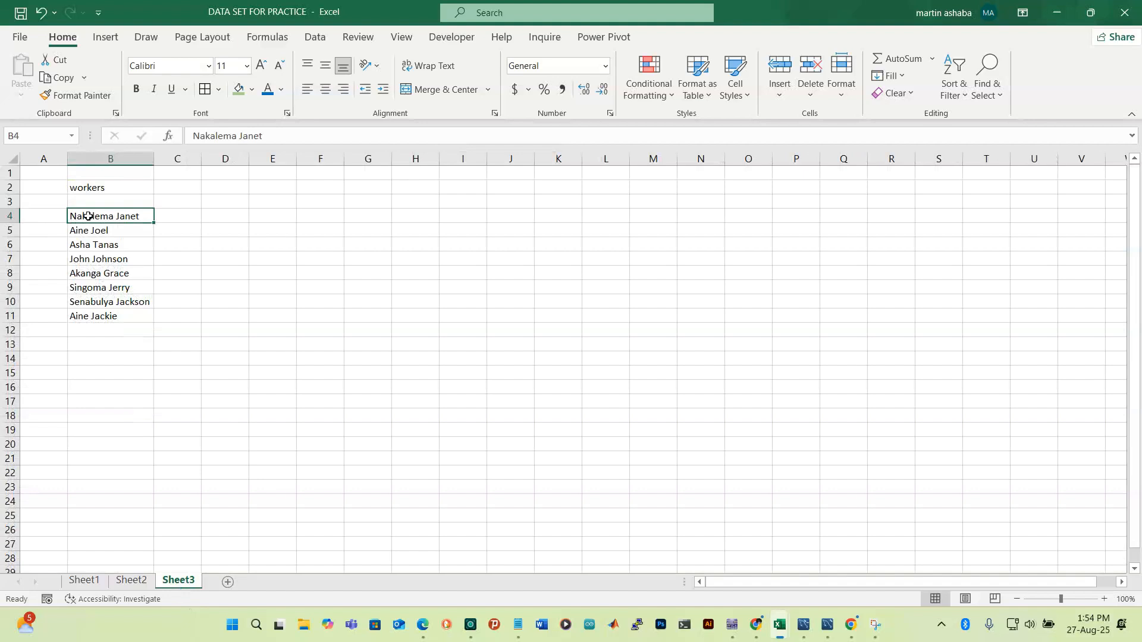
pyautogui.hotkey('shift', 'Down')
pyautogui.hotkey('shift', 'Down')
pyautogui.hotkey('shift', 'Down')
pyautogui.hotkey('shift', 'Down')
pyautogui.hotkey('shift', 'Down')
pyautogui.hotkey('shift', 'Down')
pyautogui.hotkey('shift', 'Down')
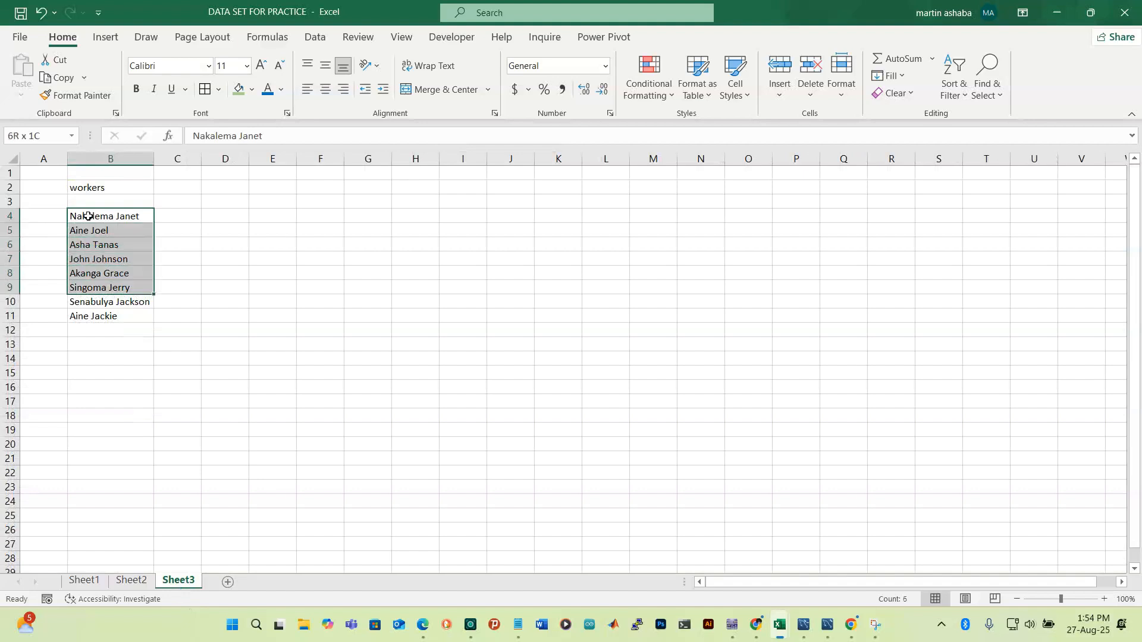
pyautogui.hotkey('ctrl', 'c')
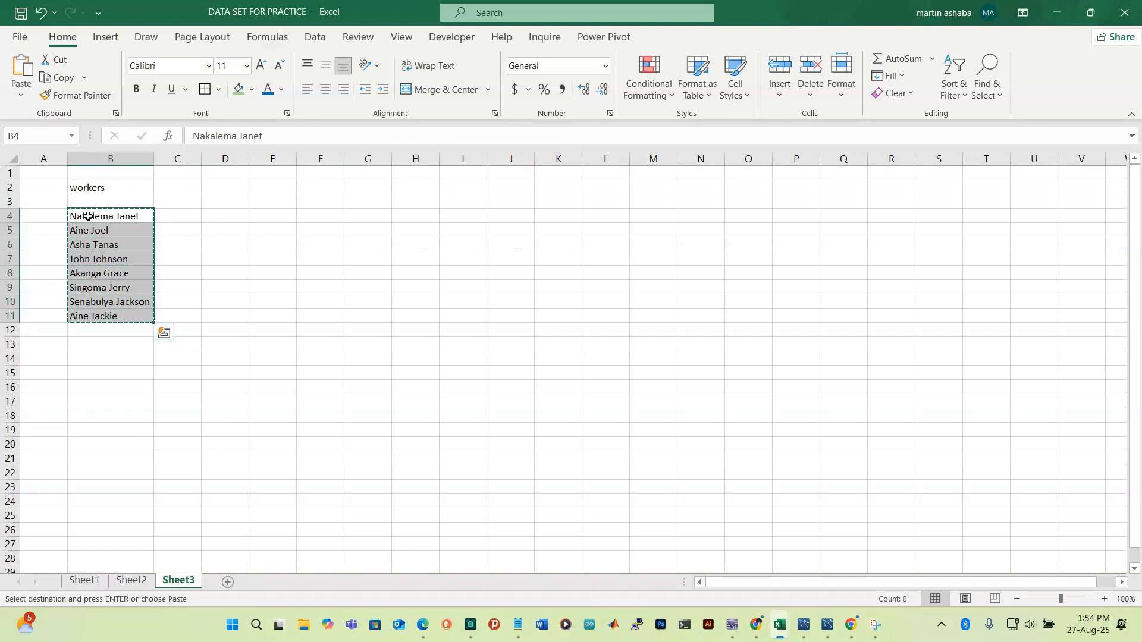
pyautogui.click(142, 581)
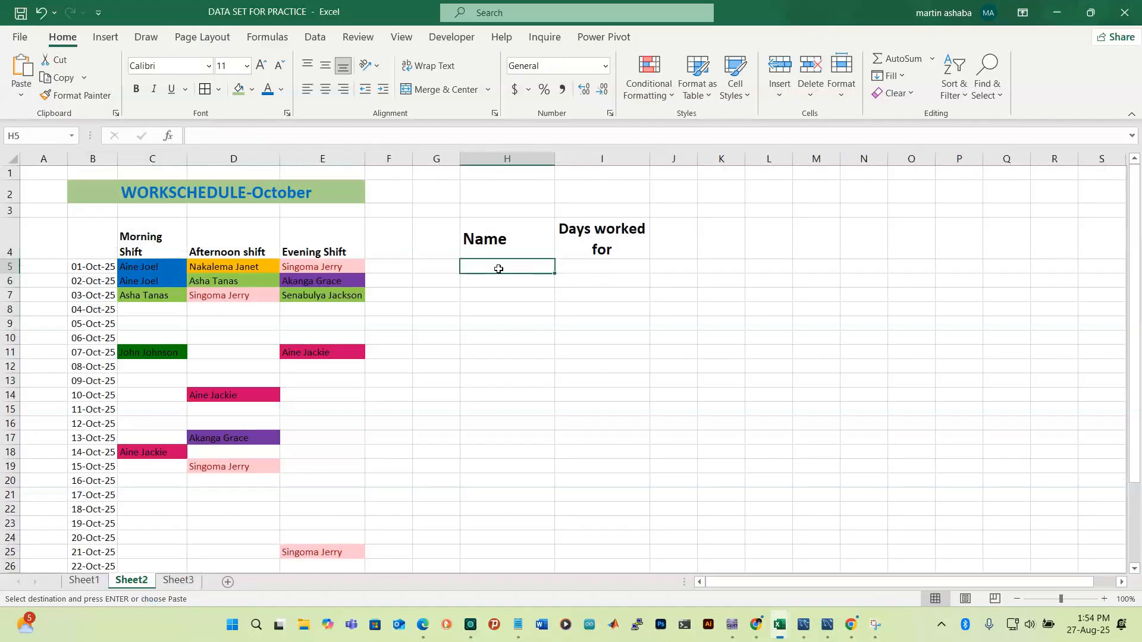
pyautogui.hotkey('ctrl', 'v')
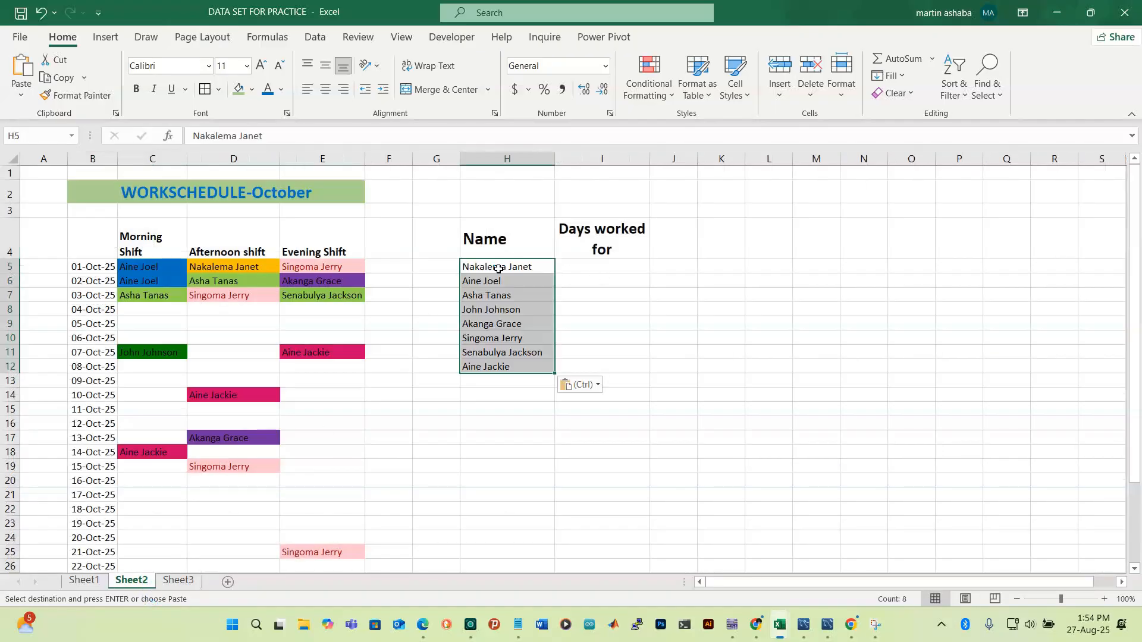
pyautogui.click(580, 271)
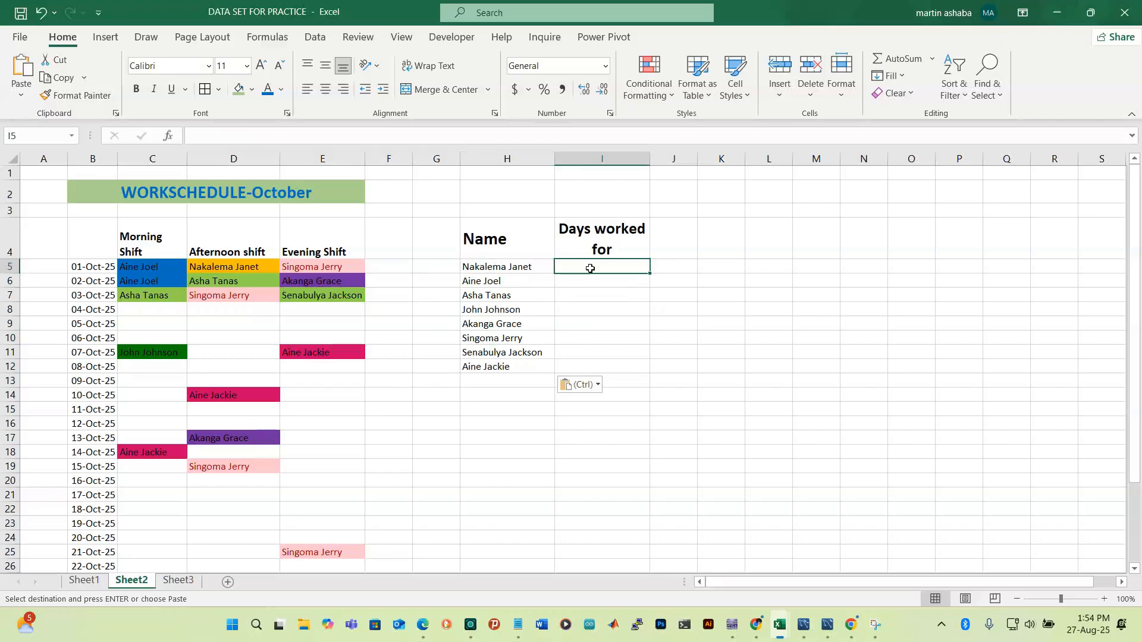
# Start a COUNTIF formula in I5 over the schedule range C5:E37
pyautogui.write('=')
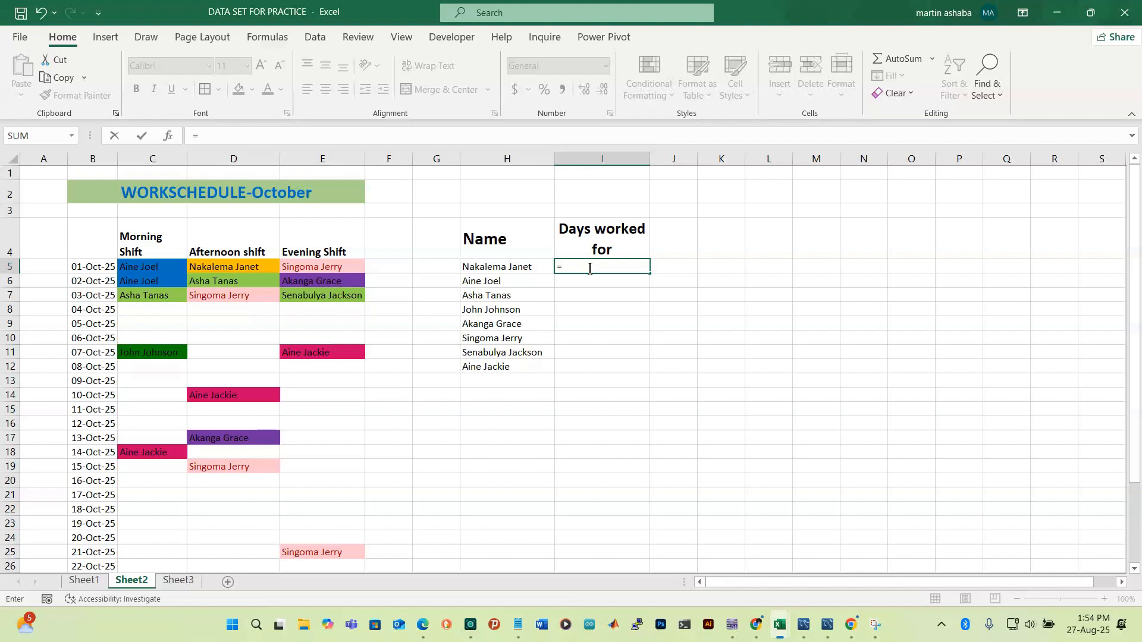
pyautogui.write('count')
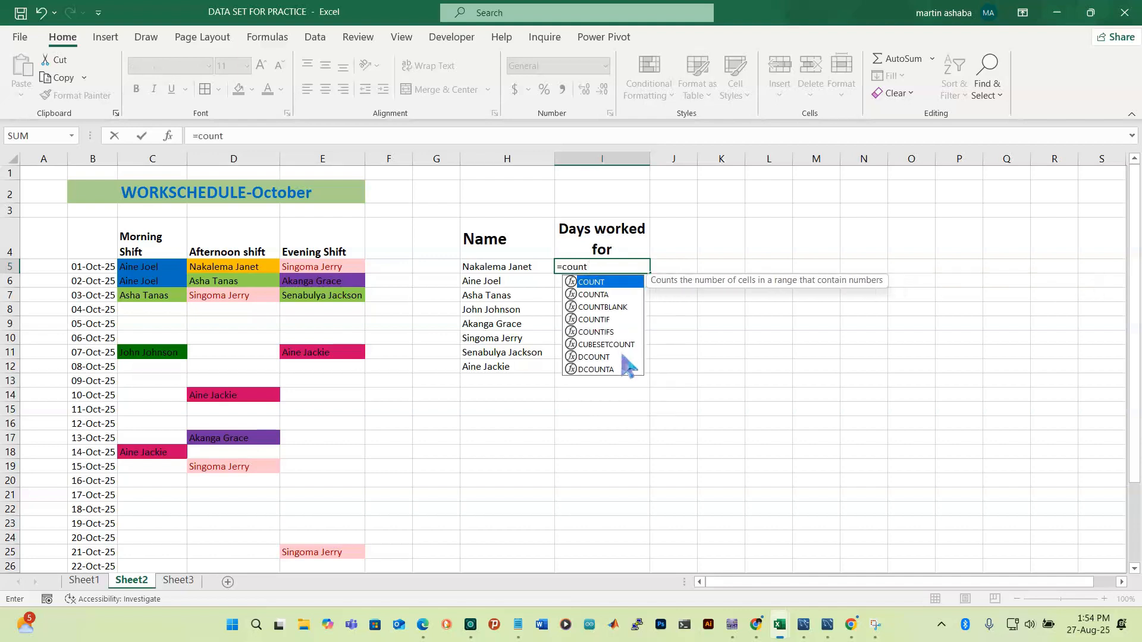
pyautogui.doubleClick(598, 320)
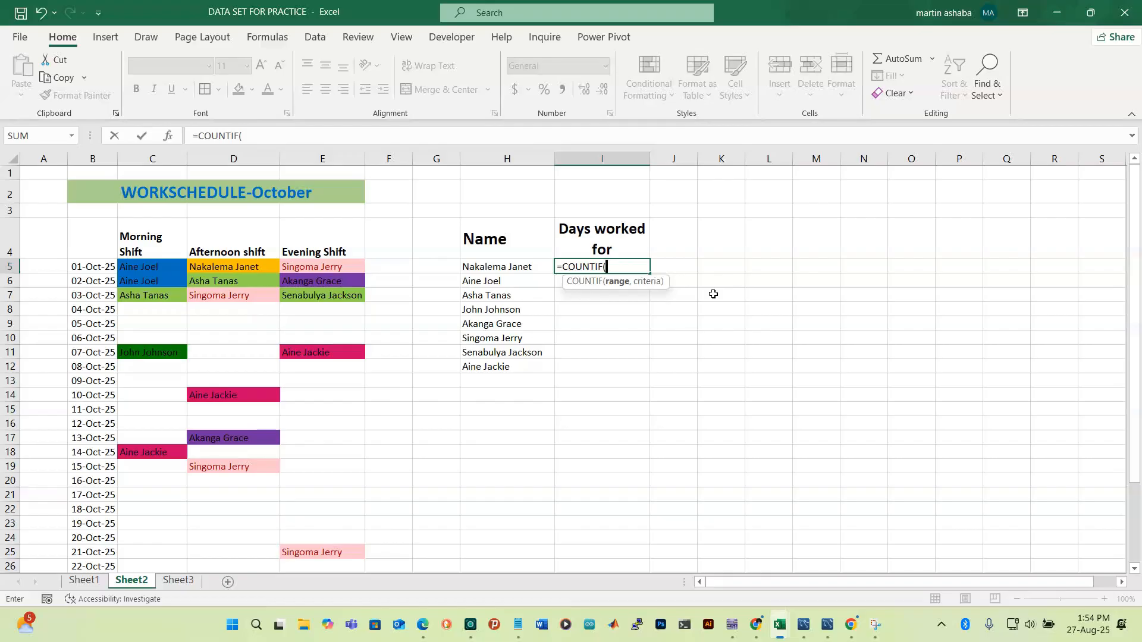
pyautogui.click(136, 268)
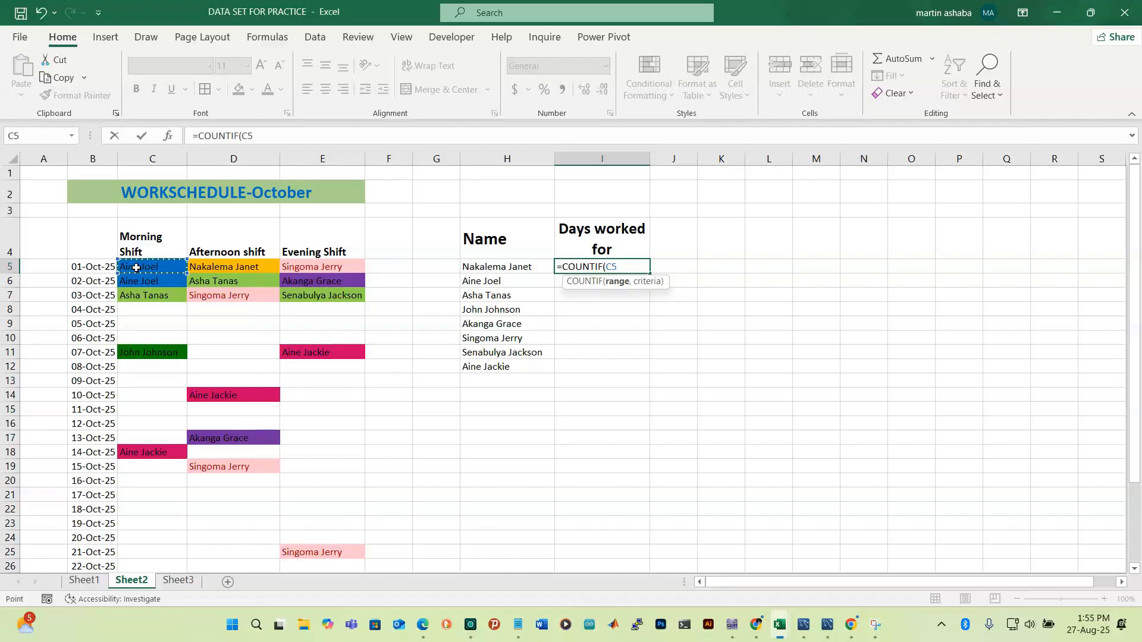
pyautogui.hotkey('shift', 'Right')
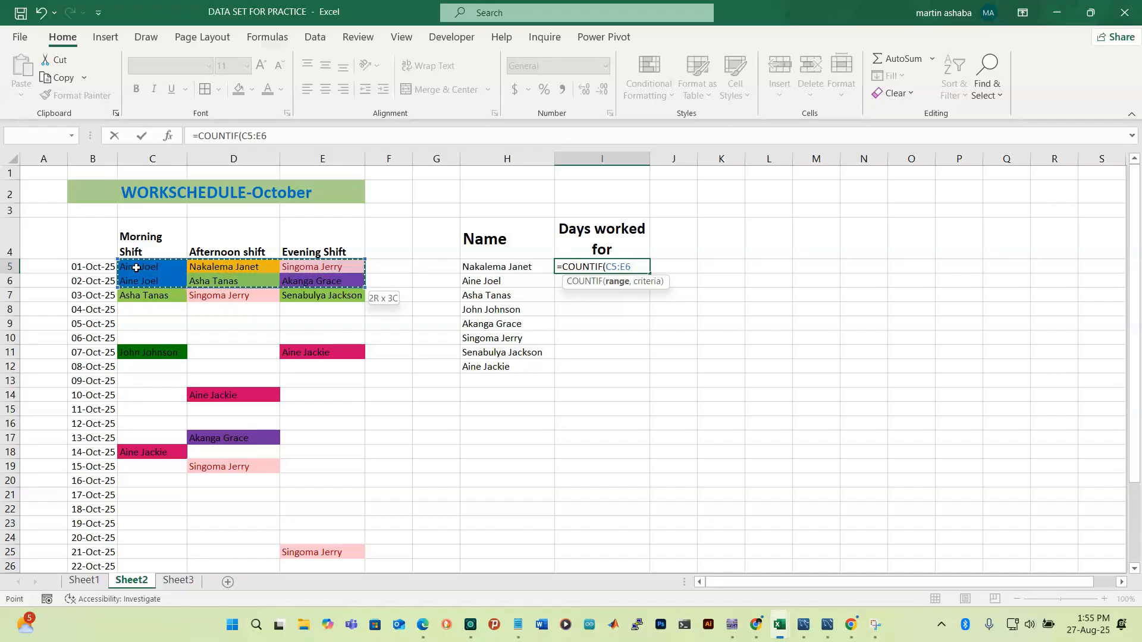
pyautogui.hotkey('shift', 'Down')
pyautogui.hotkey('shift', 'Down')
pyautogui.hotkey('shift', 'Down')
pyautogui.hotkey('shift', 'Down')
pyautogui.hotkey('shift', 'Down')
pyautogui.hotkey('shift', 'Down')
pyautogui.hotkey('shift', 'Down')
pyautogui.hotkey('shift', 'Down')
pyautogui.hotkey('shift', 'Down')
pyautogui.hotkey('shift', 'Down')
pyautogui.hotkey('shift', 'Down')
pyautogui.hotkey('shift', 'Down')
pyautogui.hotkey('shift', 'Down')
pyautogui.hotkey('shift', 'Down')
pyautogui.hotkey('shift', 'Down')
pyautogui.hotkey('shift', 'Down')
pyautogui.hotkey('shift', 'Down')
pyautogui.hotkey('shift', 'Down')
pyautogui.hotkey('shift', 'Down')
pyautogui.hotkey('shift', 'Down')
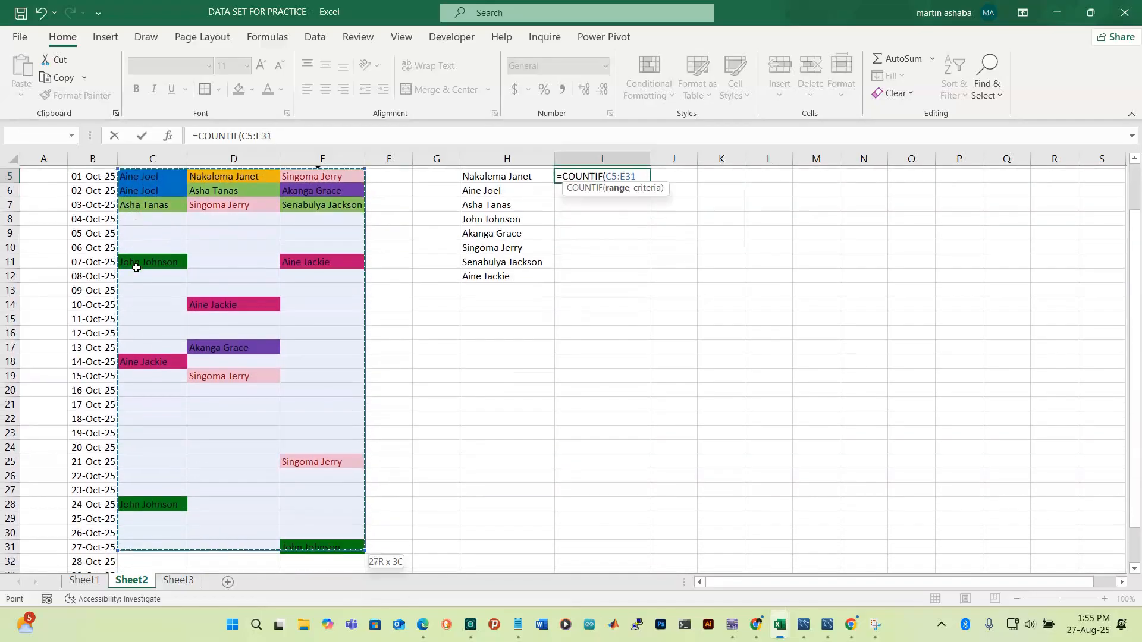
pyautogui.hotkey('shift', 'Down')
pyautogui.hotkey('shift', 'Down')
pyautogui.hotkey('shift', 'Down')
pyautogui.hotkey('shift', 'Down')
pyautogui.hotkey('shift', 'Down')
pyautogui.hotkey('shift', 'Down')
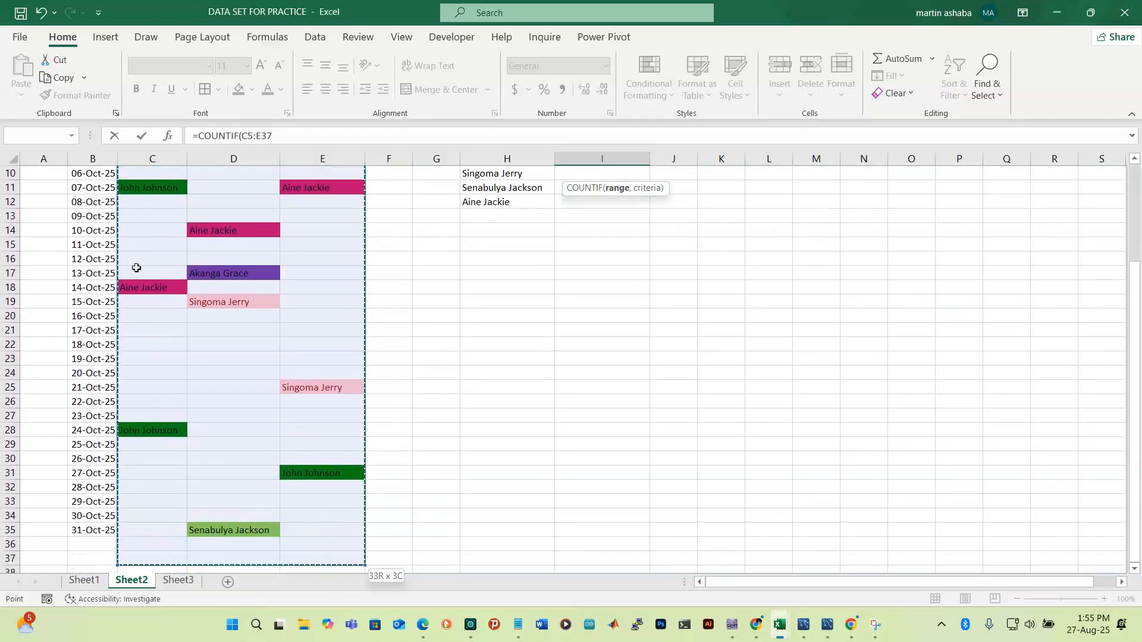
pyautogui.hotkey('shift', 'Up')
pyautogui.hotkey('shift', 'Up')
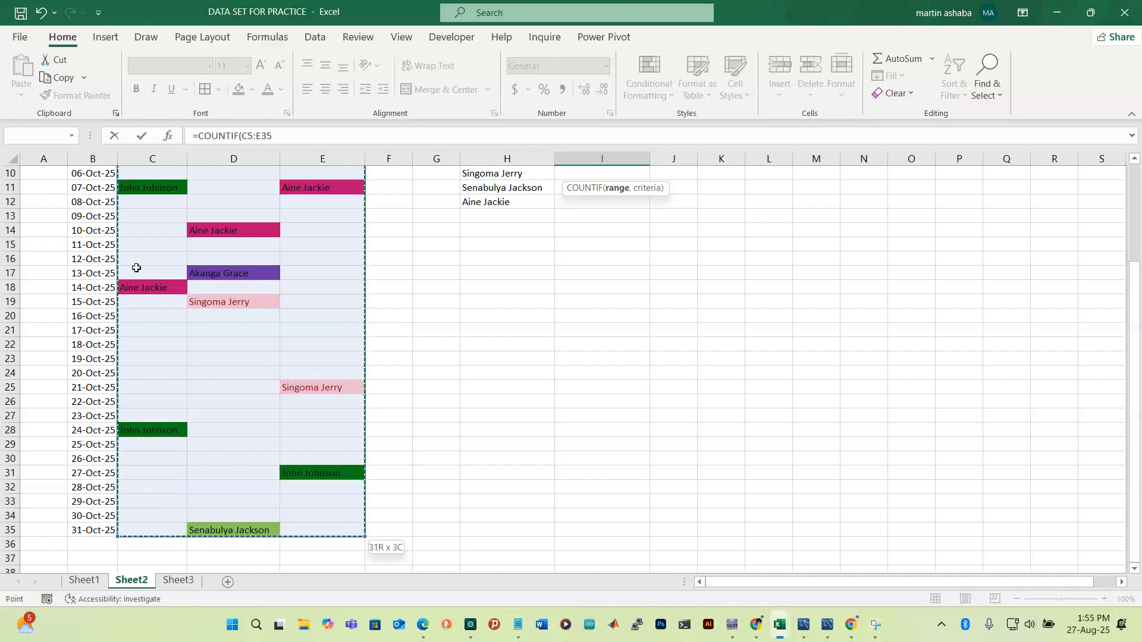
pyautogui.hotkey('shift', 'Down')
pyautogui.hotkey('shift', 'Down')
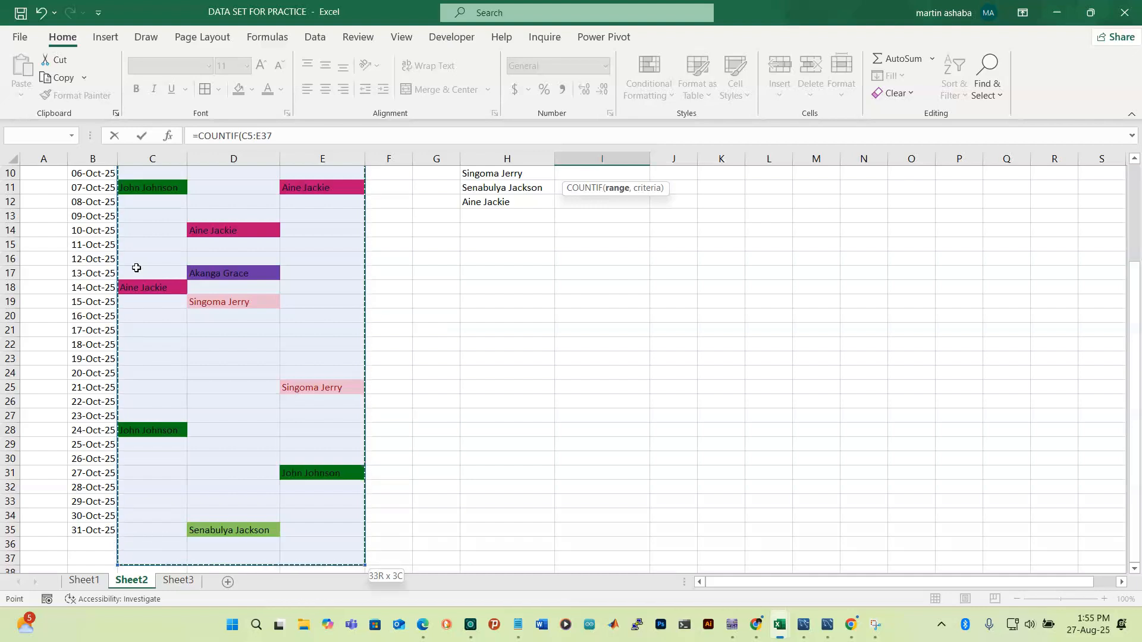
pyautogui.scroll(3, 742, 357)
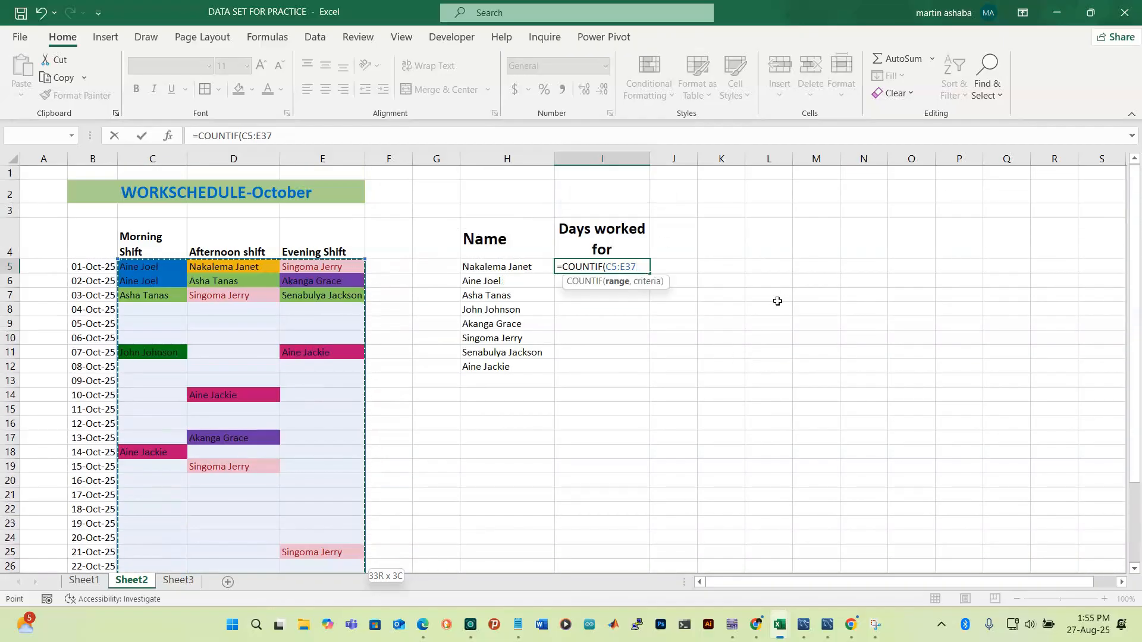
# Add the first worker's name as the COUNTIF criteria and commit it, returning 1
pyautogui.write(',')
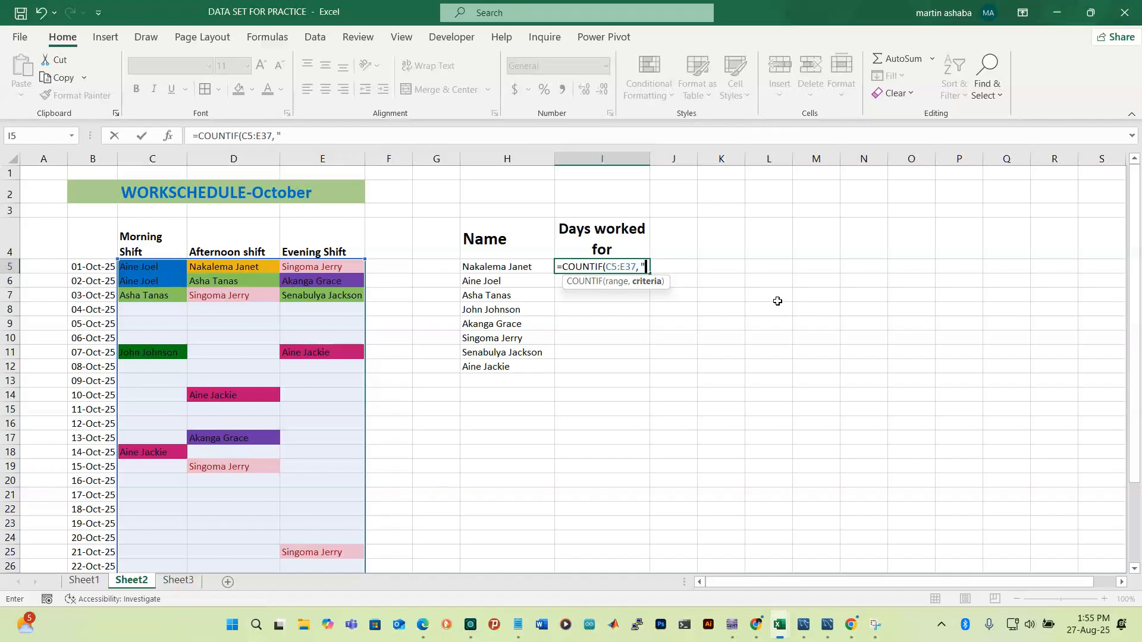
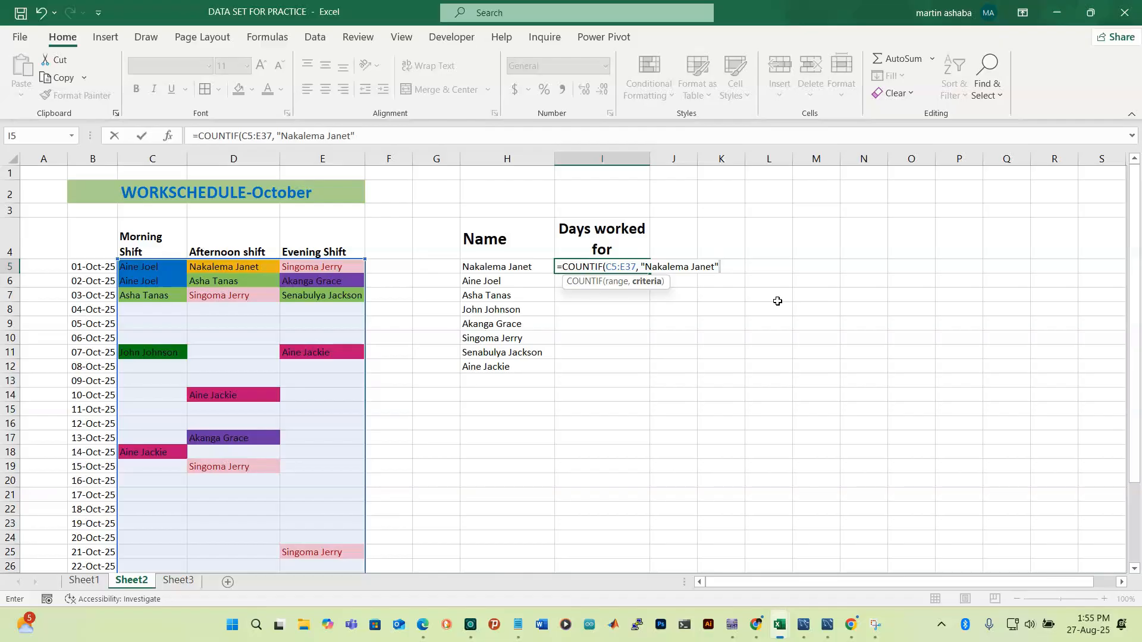
pyautogui.write(')')
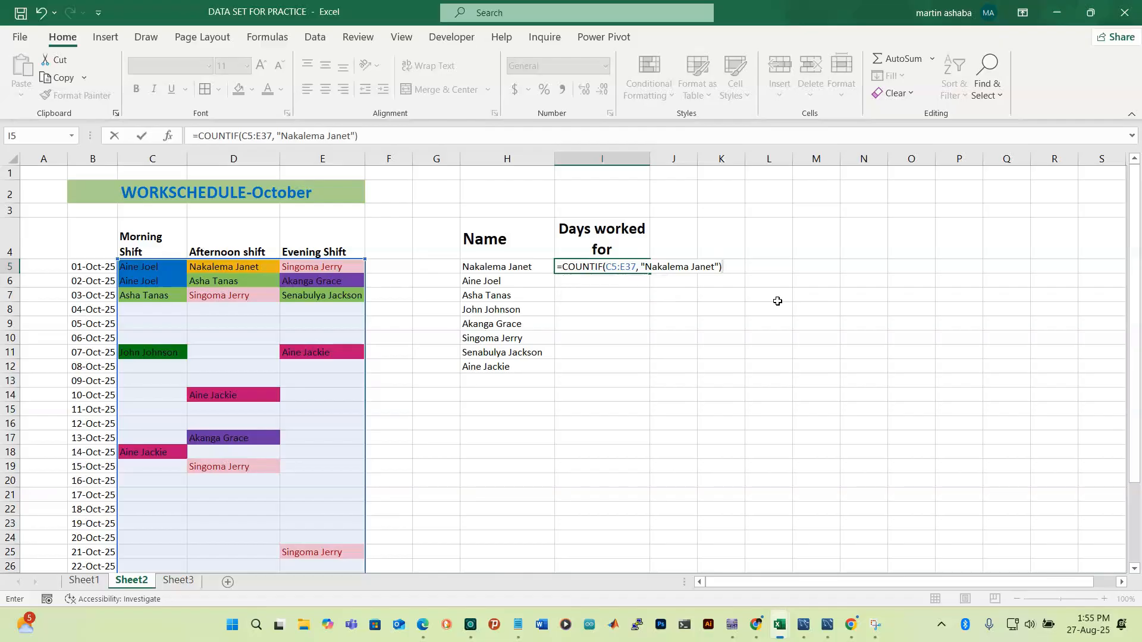
pyautogui.press('Return')
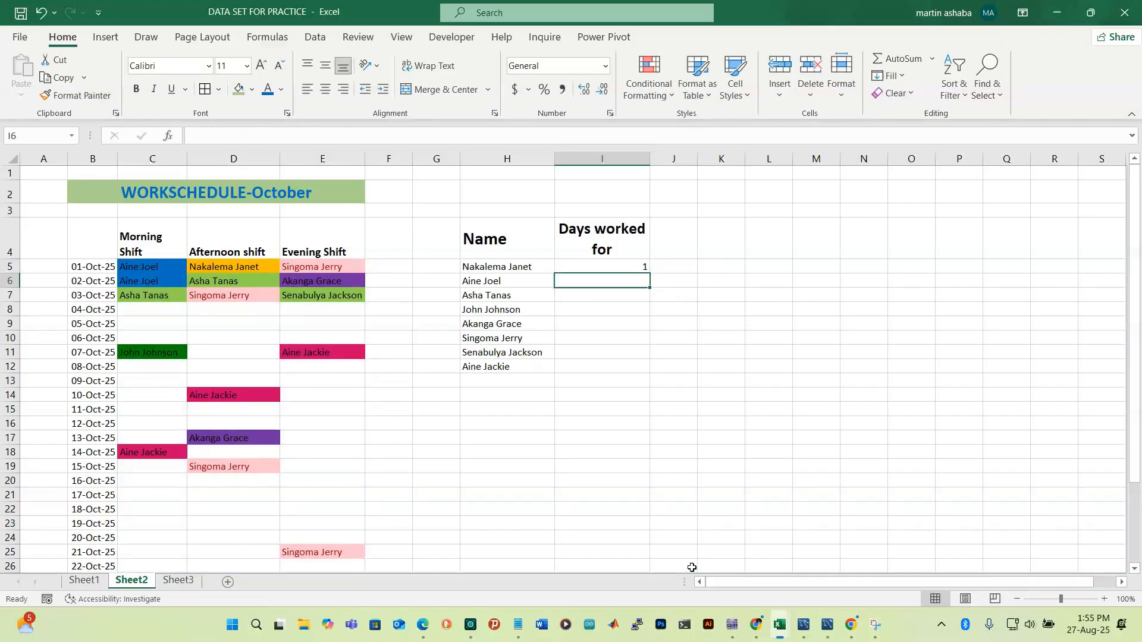
# Assign the first worker to the 04-Oct-25 afternoon shift in D8
pyautogui.click(236, 311)
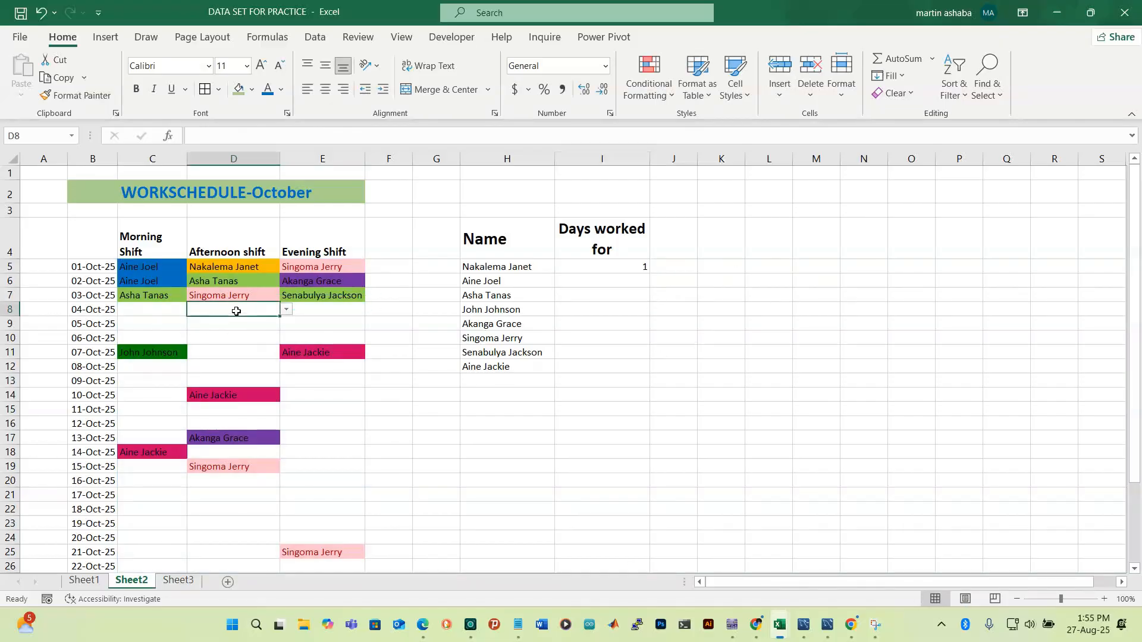
pyautogui.click(286, 310)
pyautogui.click(261, 322)
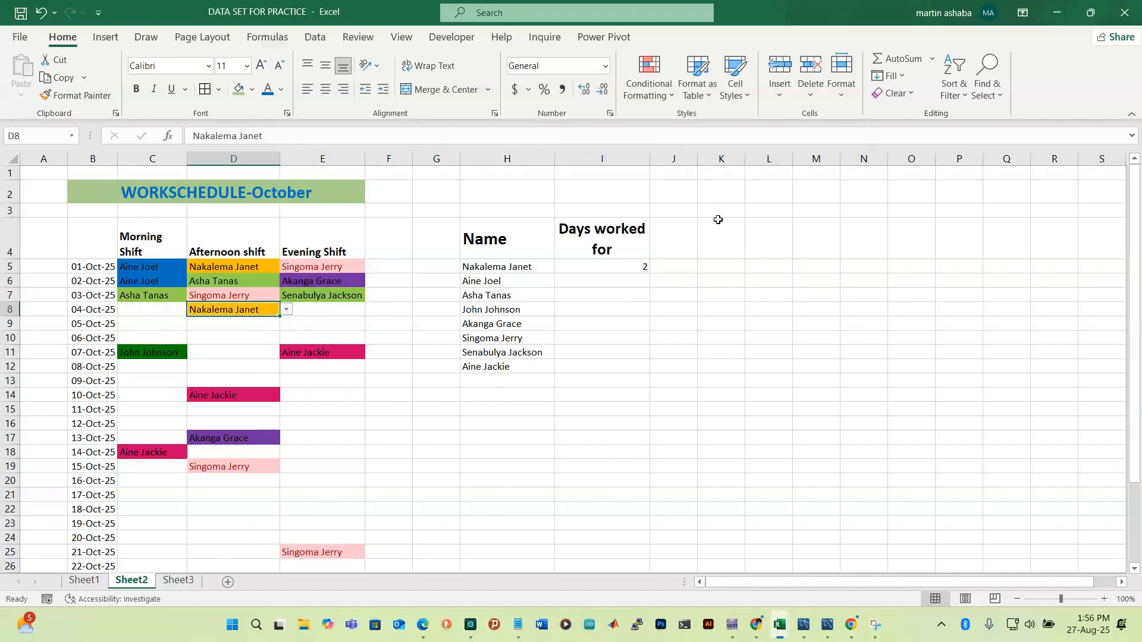
# Make the count in I5 bold and size 12
pyautogui.click(614, 268)
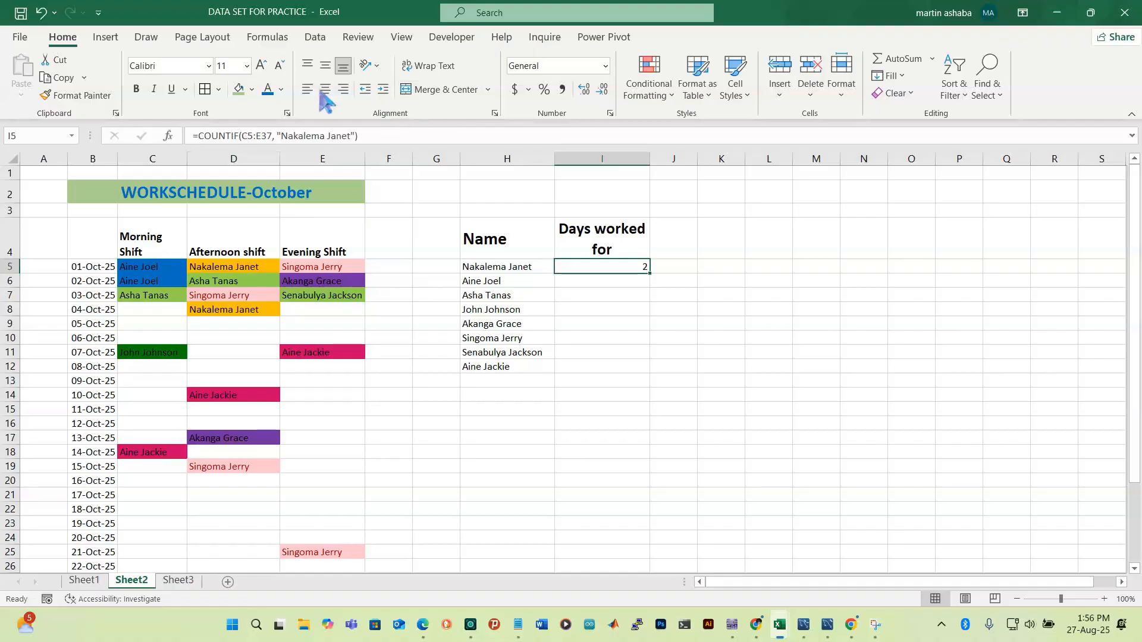
pyautogui.click(142, 91)
pyautogui.click(261, 66)
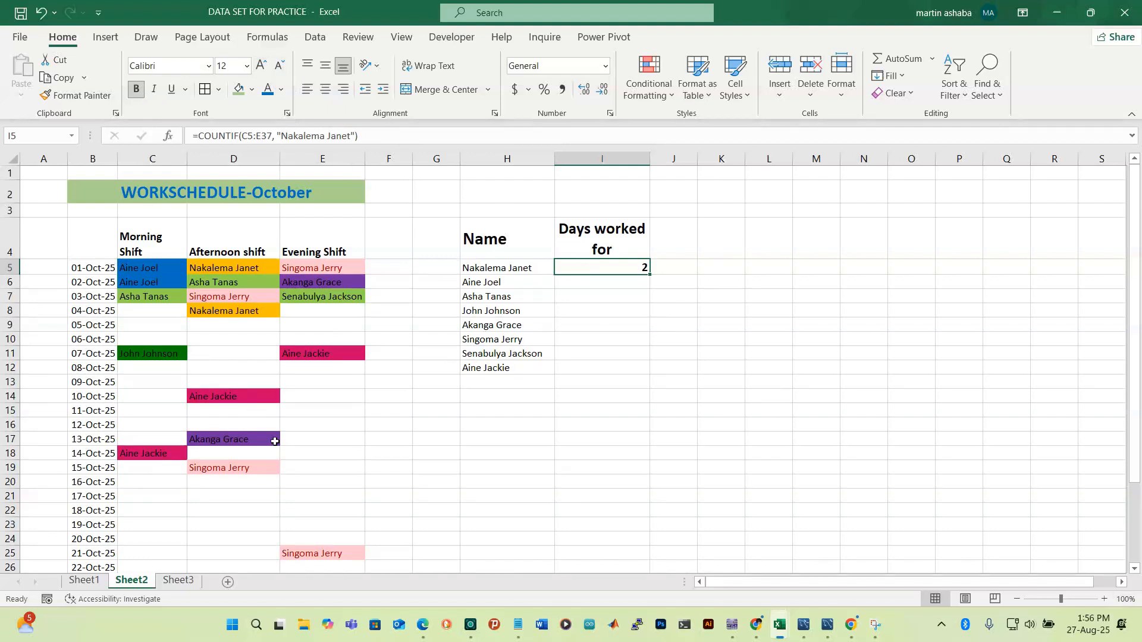
# Assign the first worker to shifts E19, D22 and C24, raising I5 to 5
pyautogui.click(335, 465)
pyautogui.click(371, 468)
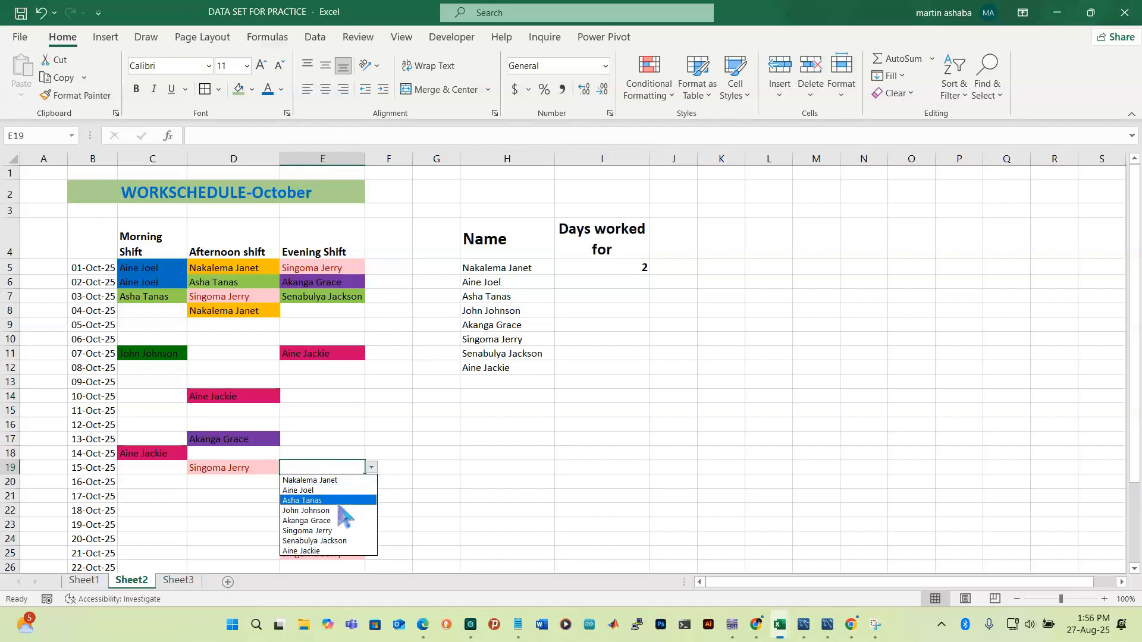
pyautogui.click(325, 482)
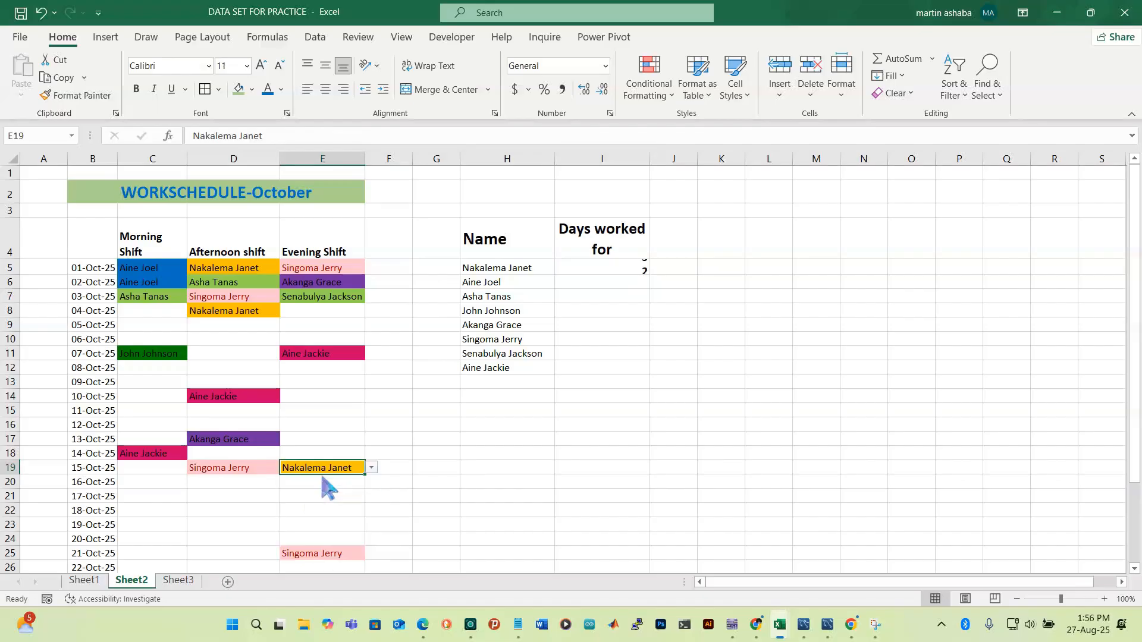
pyautogui.click(200, 515)
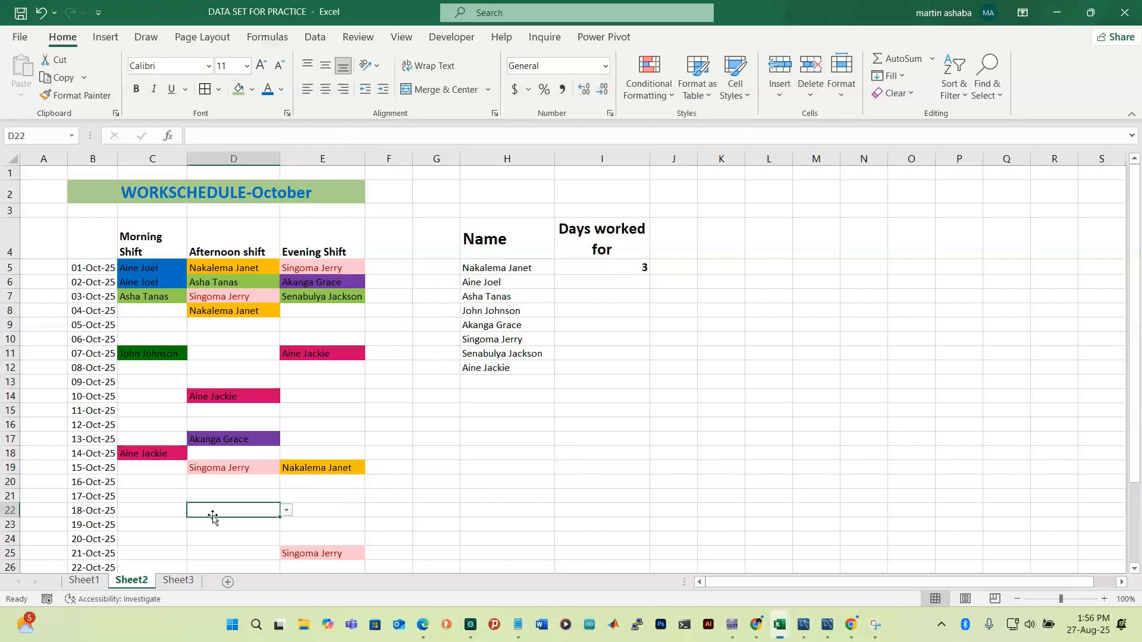
pyautogui.click(286, 510)
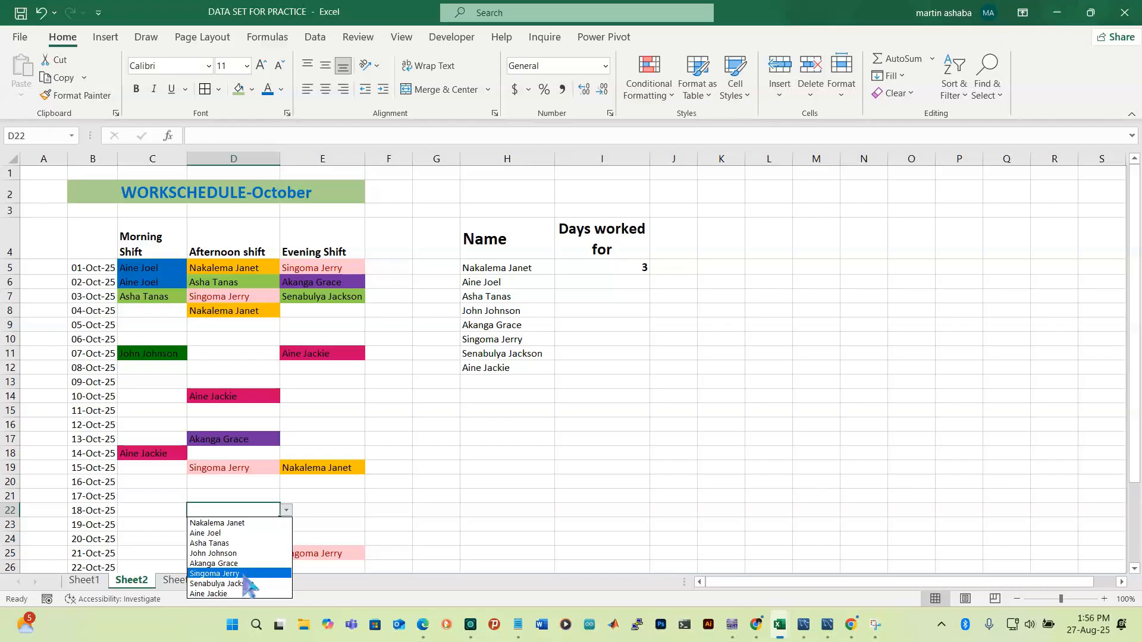
pyautogui.click(235, 524)
pyautogui.click(159, 499)
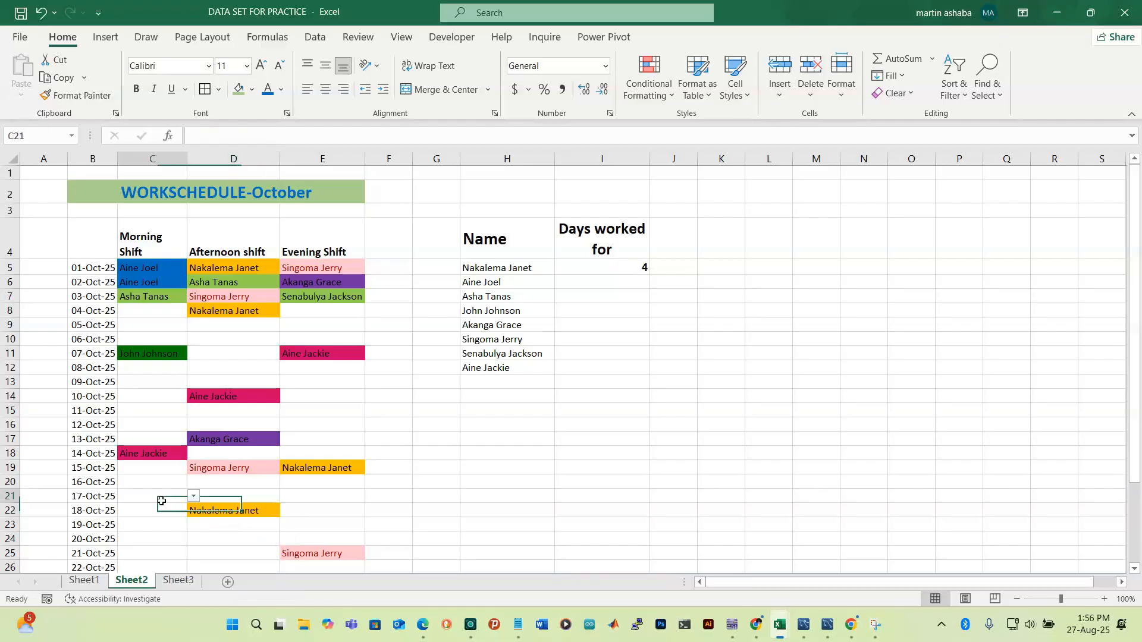
pyautogui.click(174, 544)
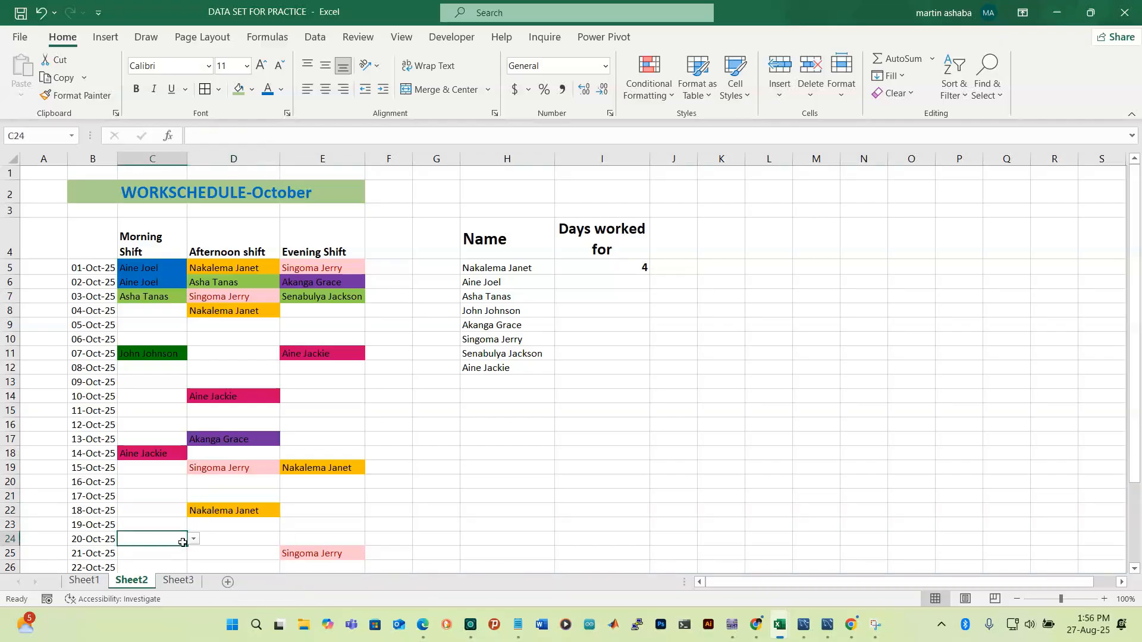
pyautogui.click(194, 539)
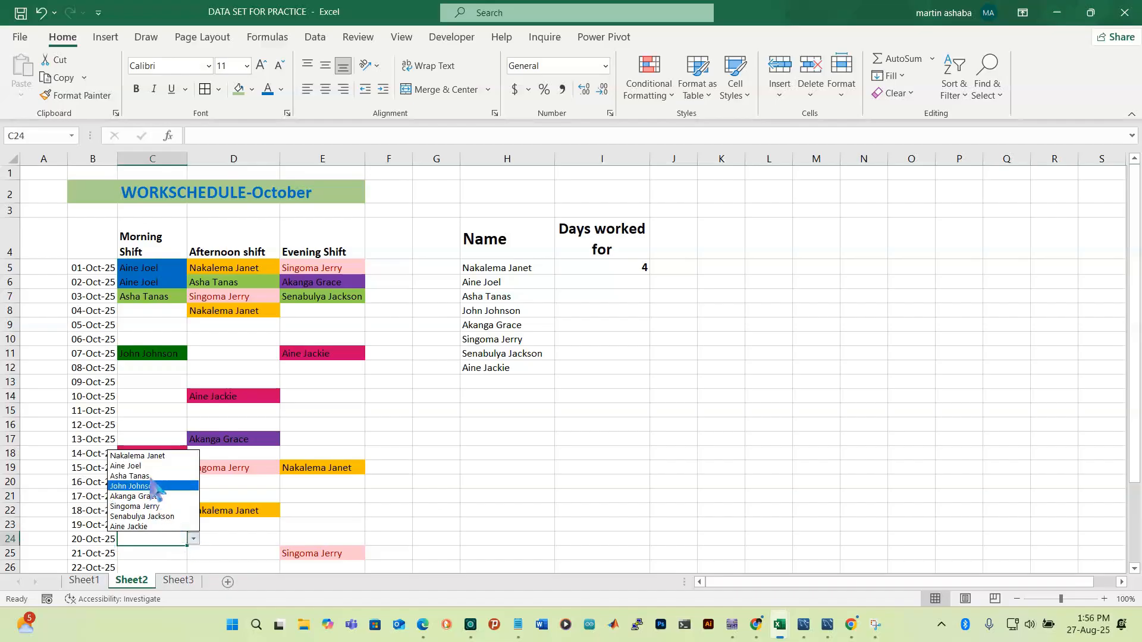
pyautogui.click(156, 457)
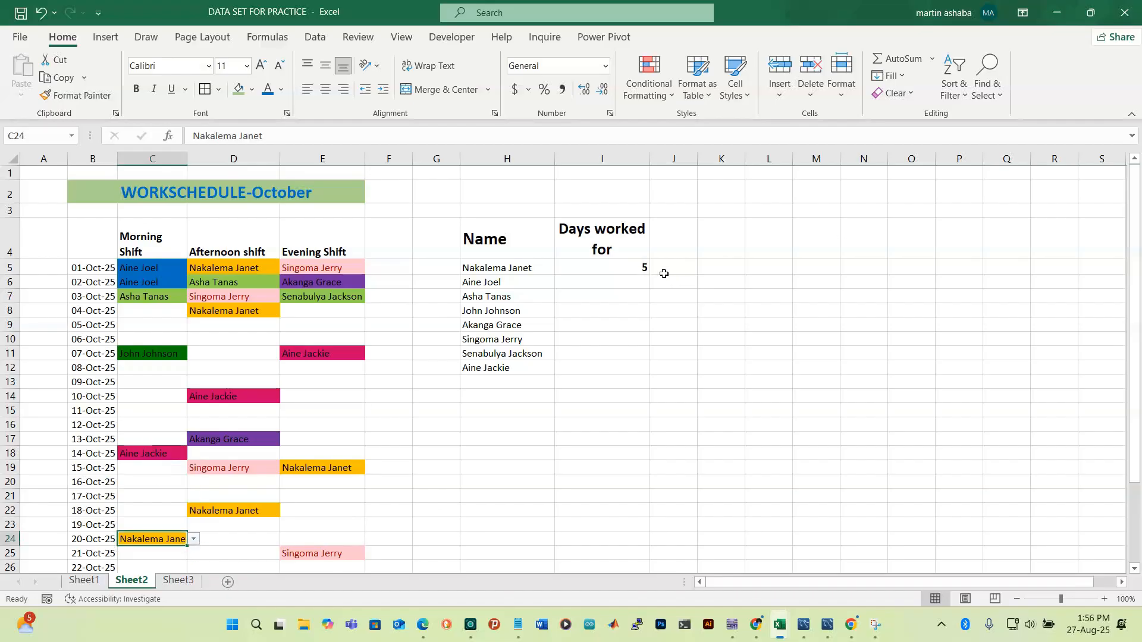
# In I6, begin =COUNTIF(C5:E35, for the second worker, ready for the name criteria
pyautogui.click(614, 289)
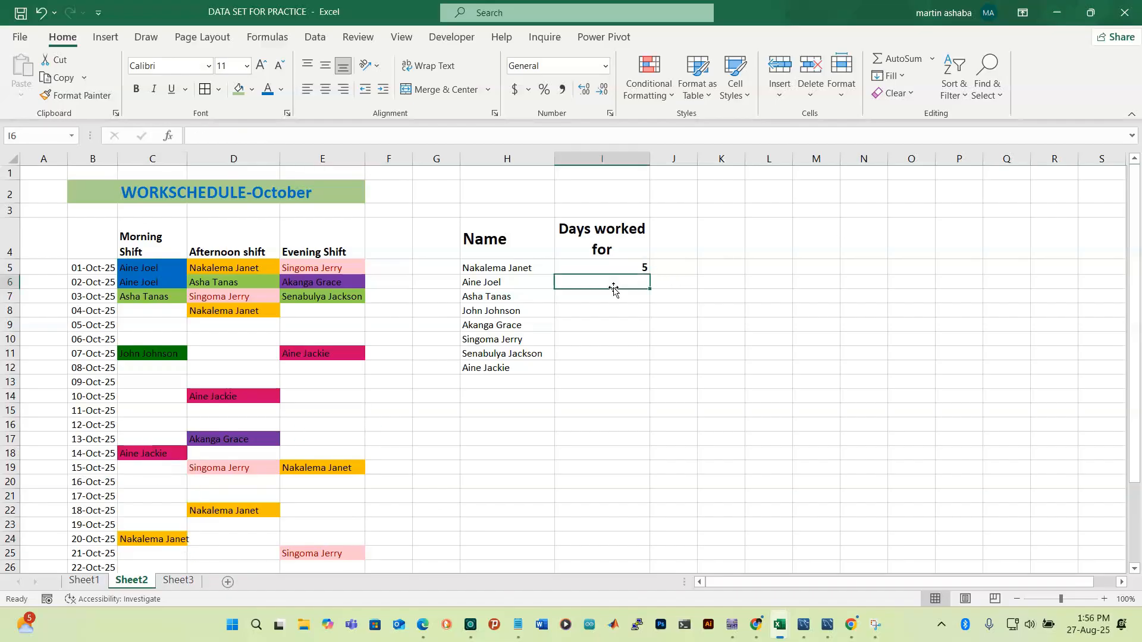
pyautogui.write('=')
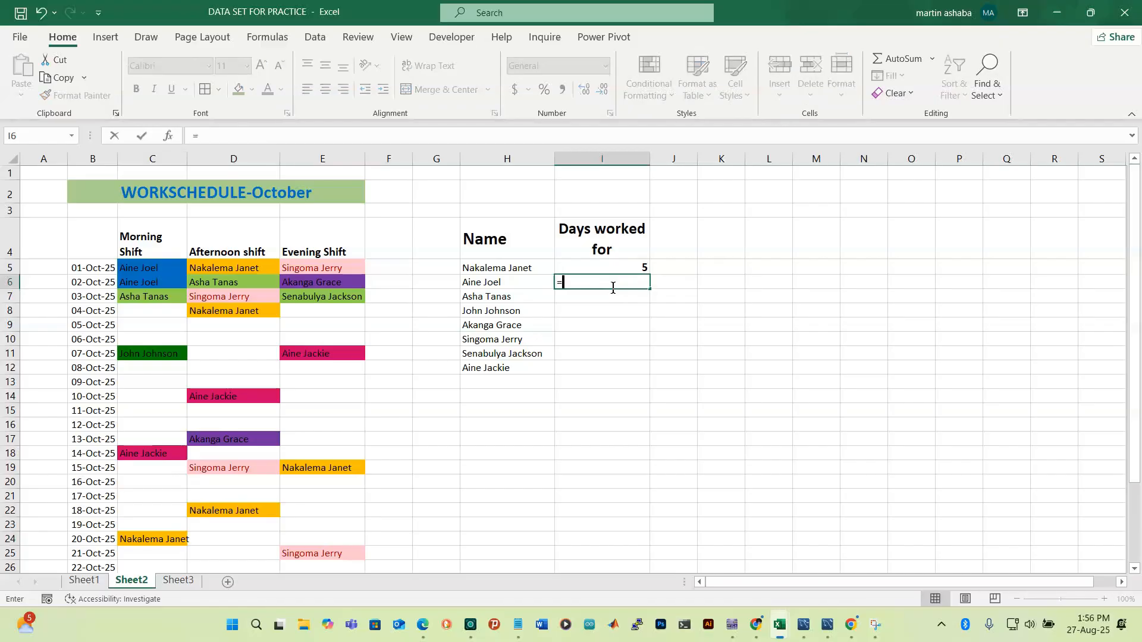
pyautogui.write('coun')
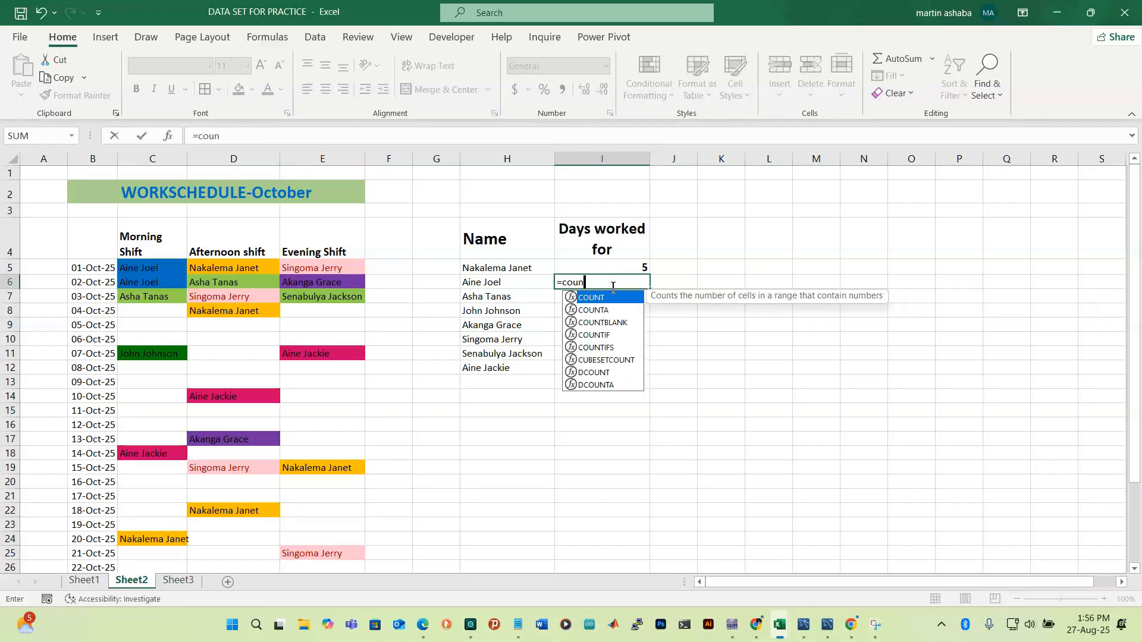
pyautogui.click(612, 335)
pyautogui.doubleClick(614, 336)
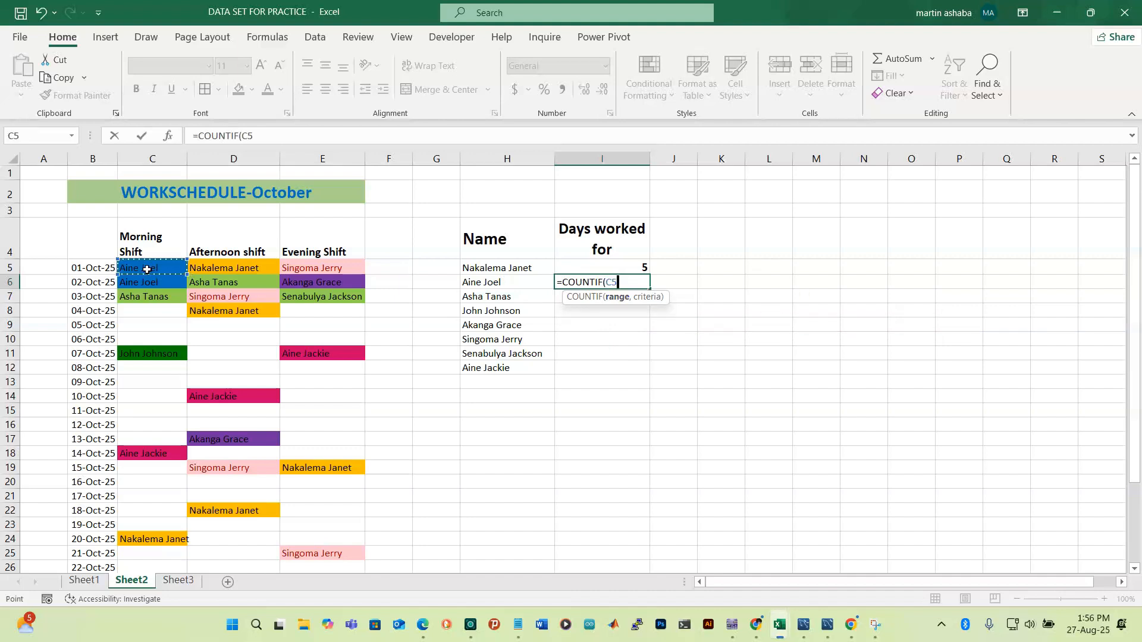
pyautogui.moveTo(147, 267); pyautogui.dragTo(334, 269)
pyautogui.hotkey('shift', 'Down')
pyautogui.hotkey('shift', 'Down')
pyautogui.hotkey('shift', 'Down')
pyautogui.hotkey('shift', 'Down')
pyautogui.hotkey('shift', 'Down')
pyautogui.hotkey('shift', 'Down')
pyautogui.hotkey('shift', 'Down')
pyautogui.hotkey('shift', 'Down')
pyautogui.hotkey('shift', 'Down')
pyautogui.hotkey('shift', 'Down')
pyautogui.hotkey('shift', 'Down')
pyautogui.hotkey('shift', 'Down')
pyautogui.hotkey('shift', 'Down')
pyautogui.hotkey('shift', 'Down')
pyautogui.hotkey('shift', 'Down')
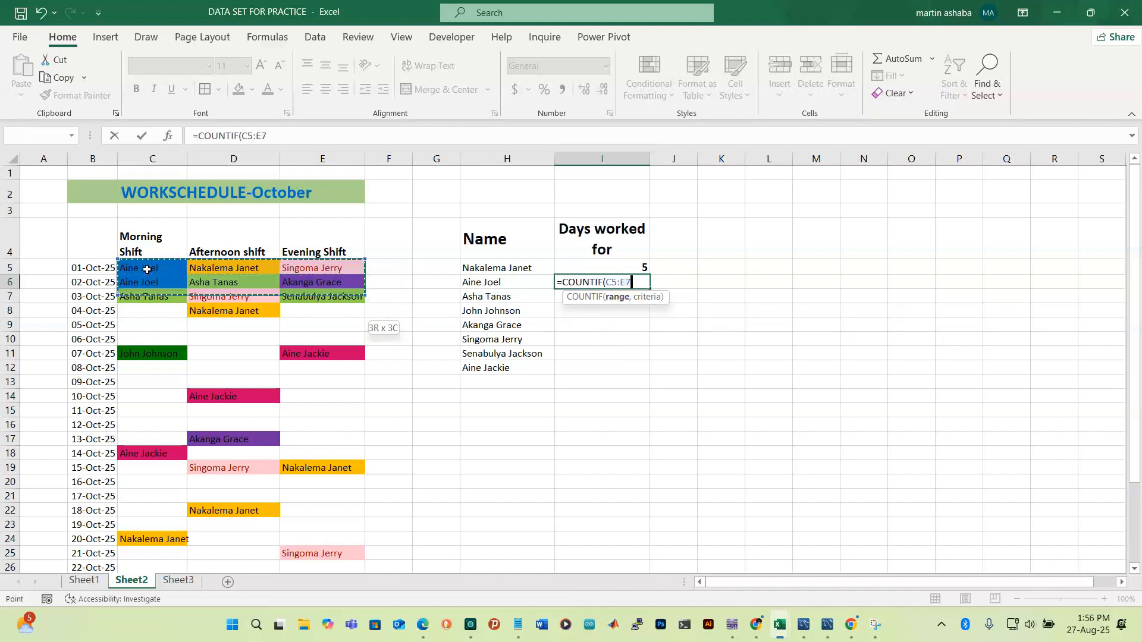
pyautogui.hotkey('shift', 'Down')
pyautogui.hotkey('shift', 'Down')
pyautogui.hotkey('shift', 'Down')
pyautogui.hotkey('shift', 'Down')
pyautogui.hotkey('shift', 'Down')
pyautogui.hotkey('shift', 'Down')
pyautogui.hotkey('shift', 'Down')
pyautogui.hotkey('shift', 'Down')
pyautogui.hotkey('shift', 'Down')
pyautogui.hotkey('shift', 'Down')
pyautogui.hotkey('shift', 'Down')
pyautogui.hotkey('shift', 'Down')
pyautogui.hotkey('shift', 'Down')
pyautogui.hotkey('shift', 'Down')
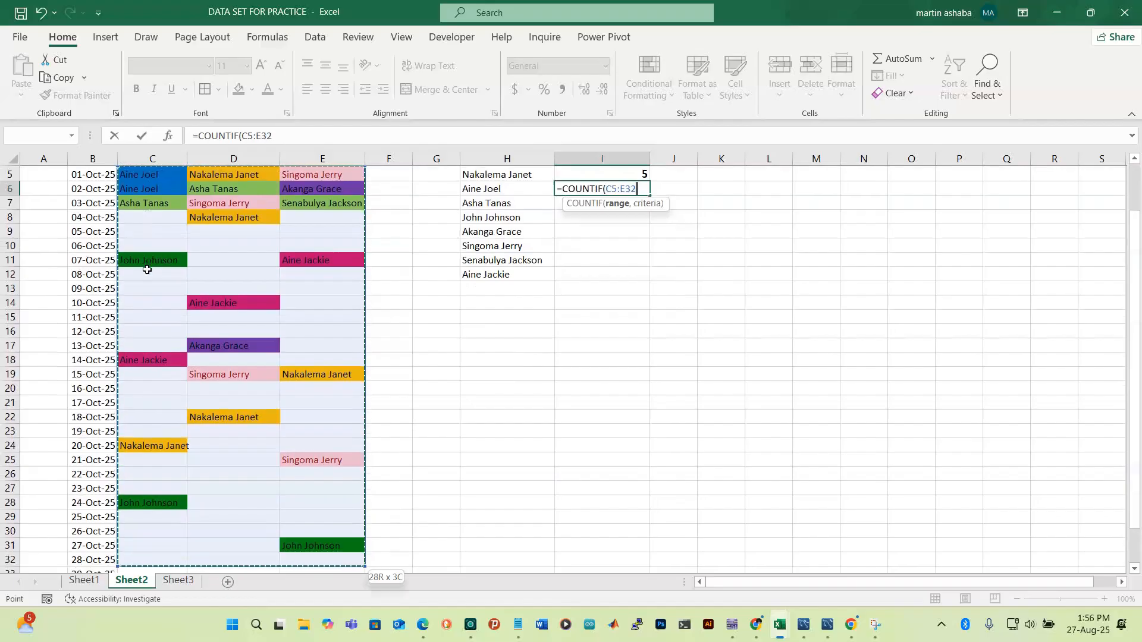
pyautogui.hotkey('shift', 'Down')
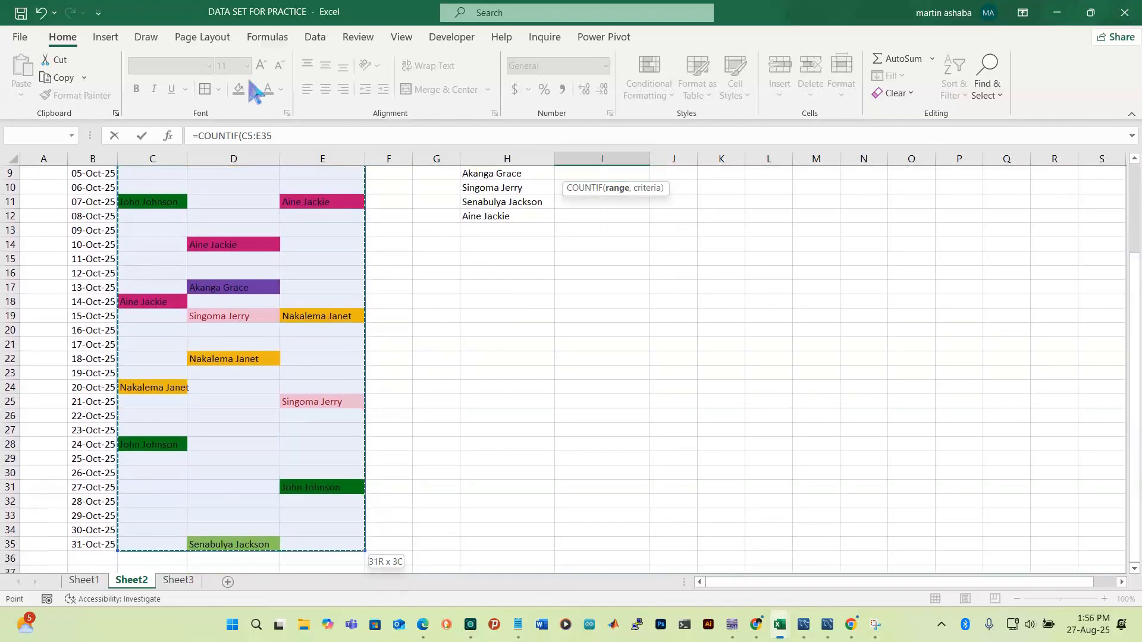
pyautogui.scroll(3, 605, 327)
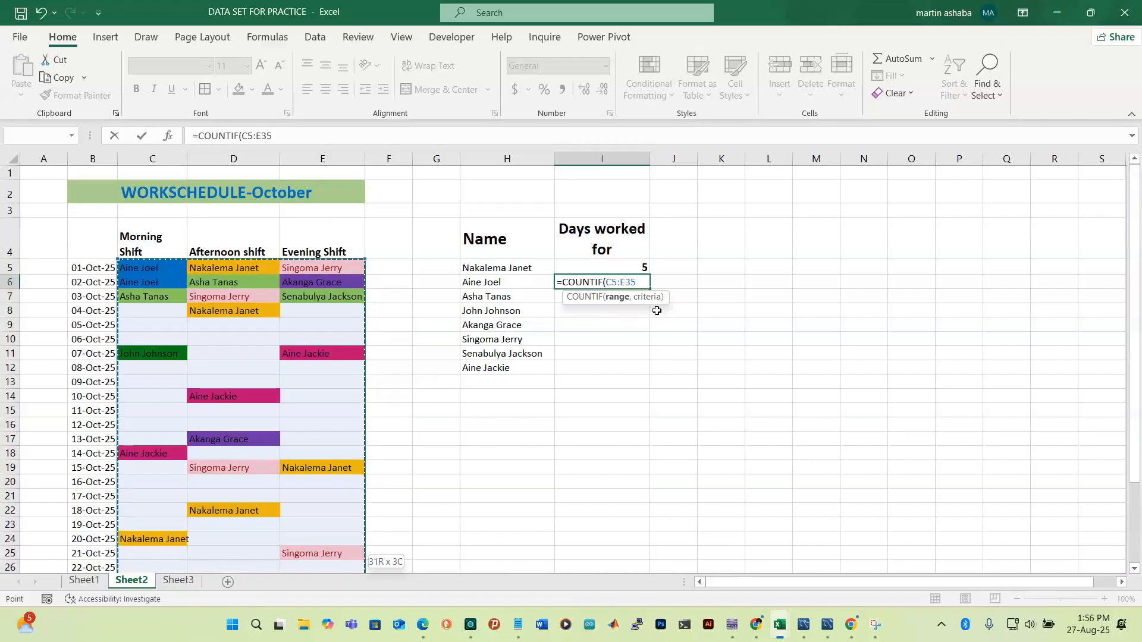
pyautogui.write(',')
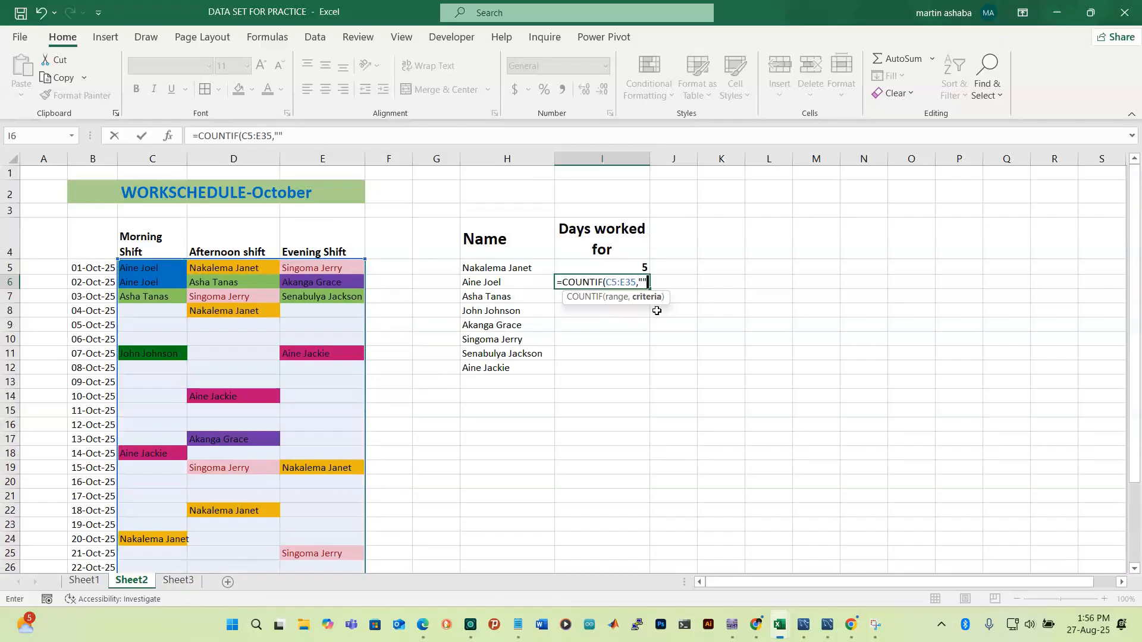
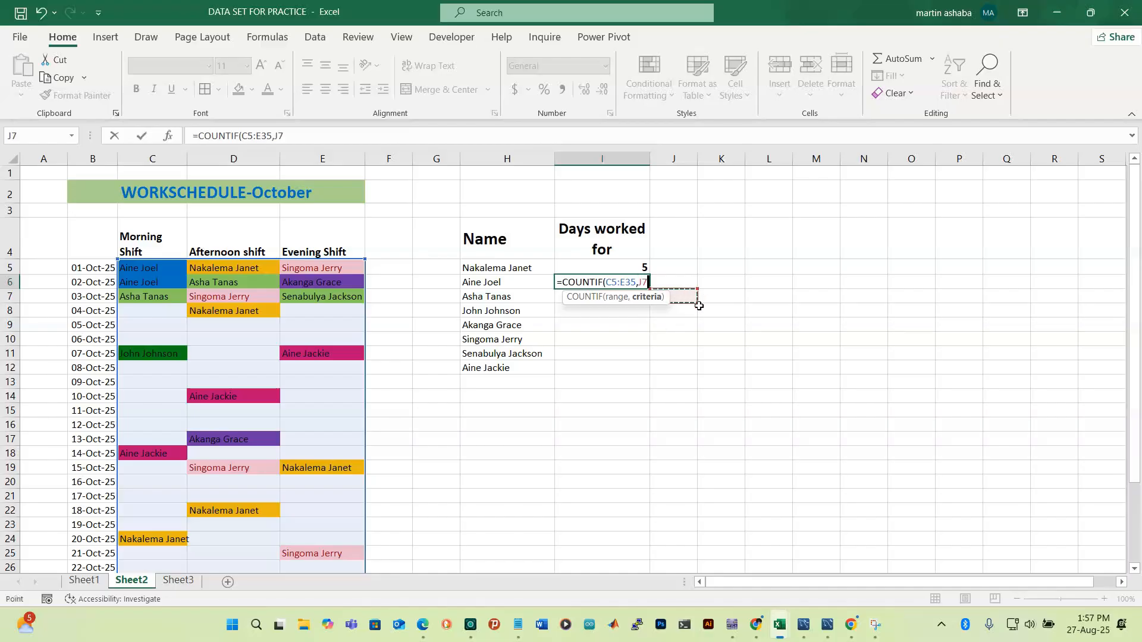
# Cancel the unfinished I6 entry and fill I5's COUNTIF formula down to I12
pyautogui.press('Escape')
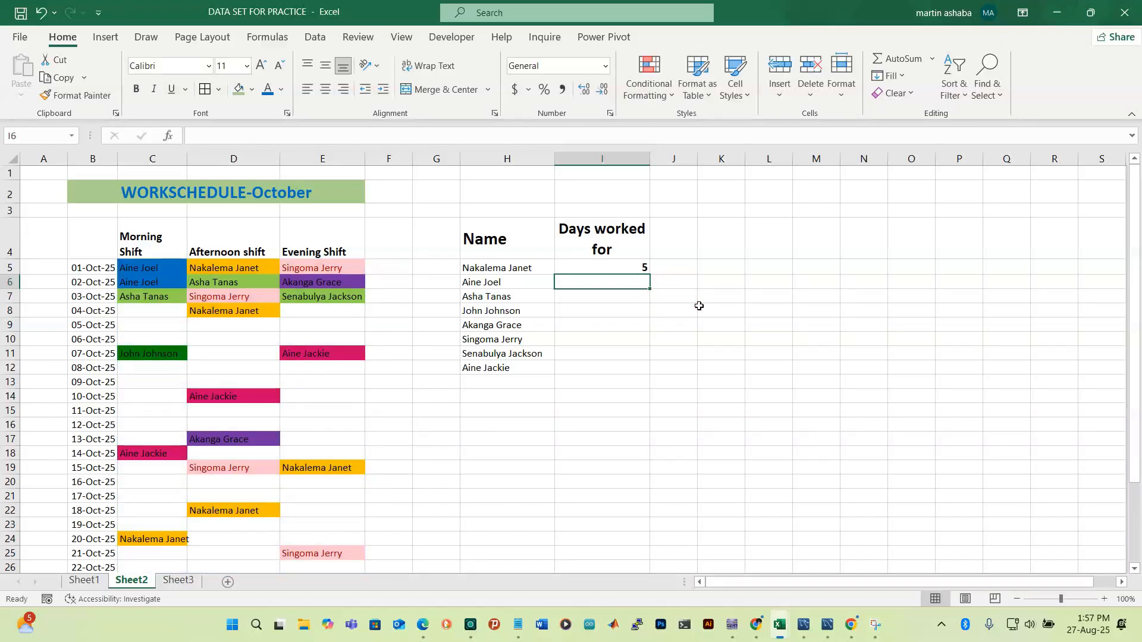
pyautogui.click(614, 270)
pyautogui.moveTo(649, 275); pyautogui.dragTo(645, 377)
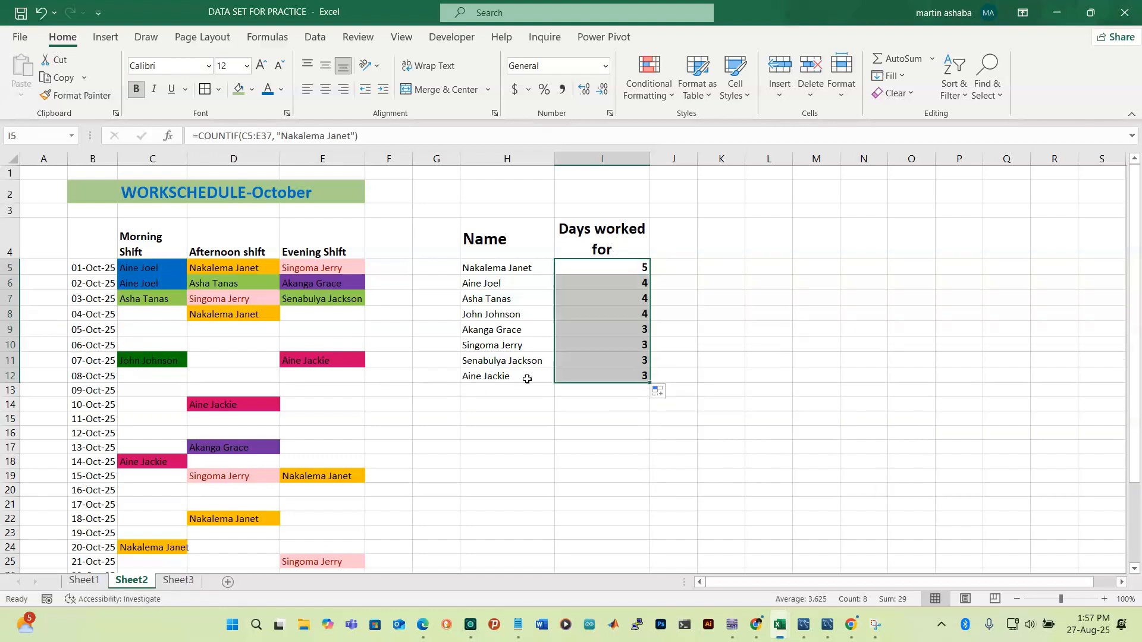
pyautogui.click(493, 396)
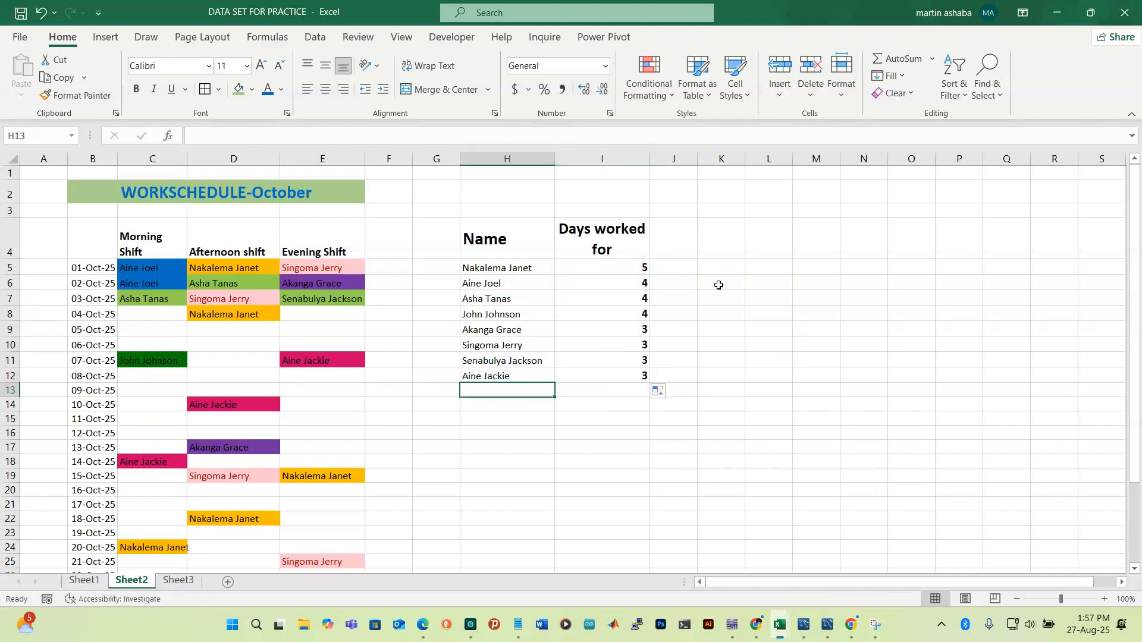
pyautogui.click(623, 371)
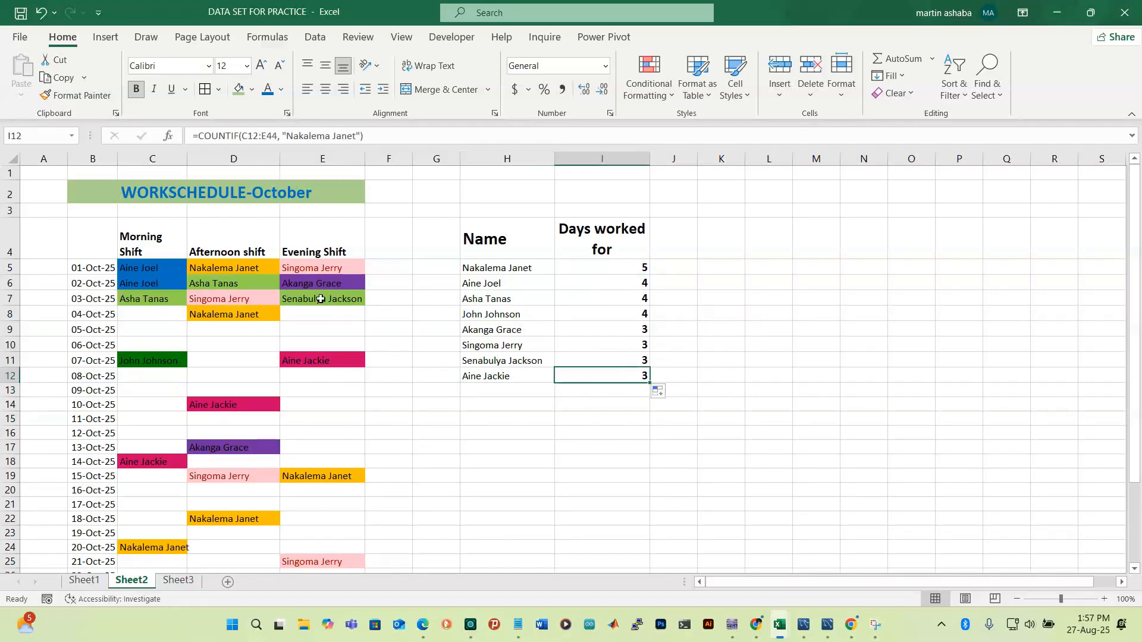
pyautogui.click(594, 269)
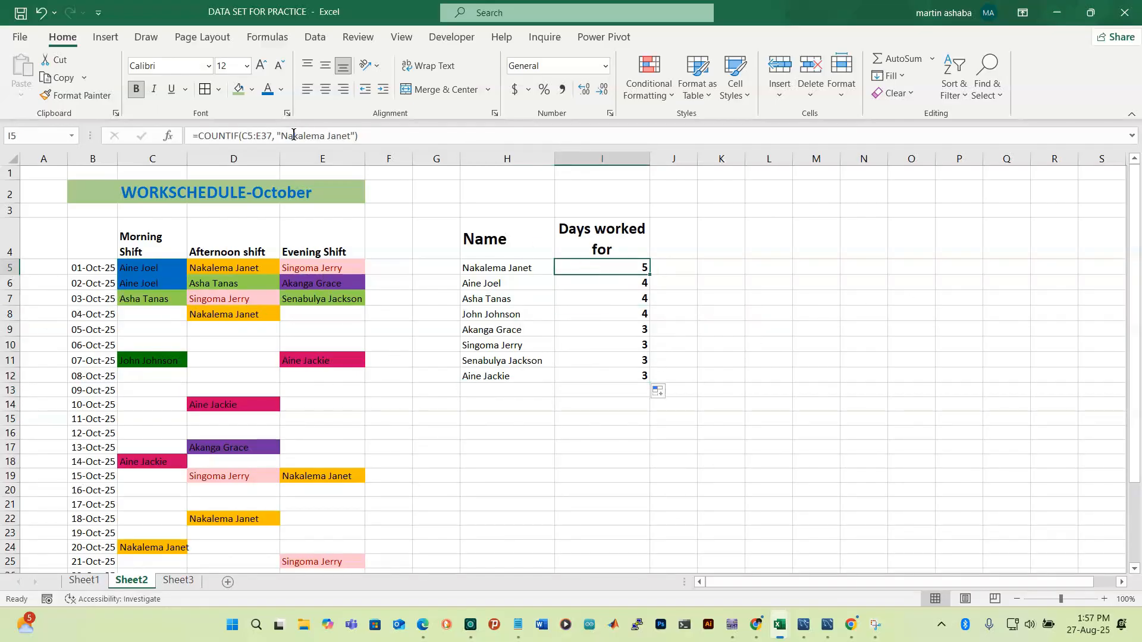
pyautogui.click(244, 137)
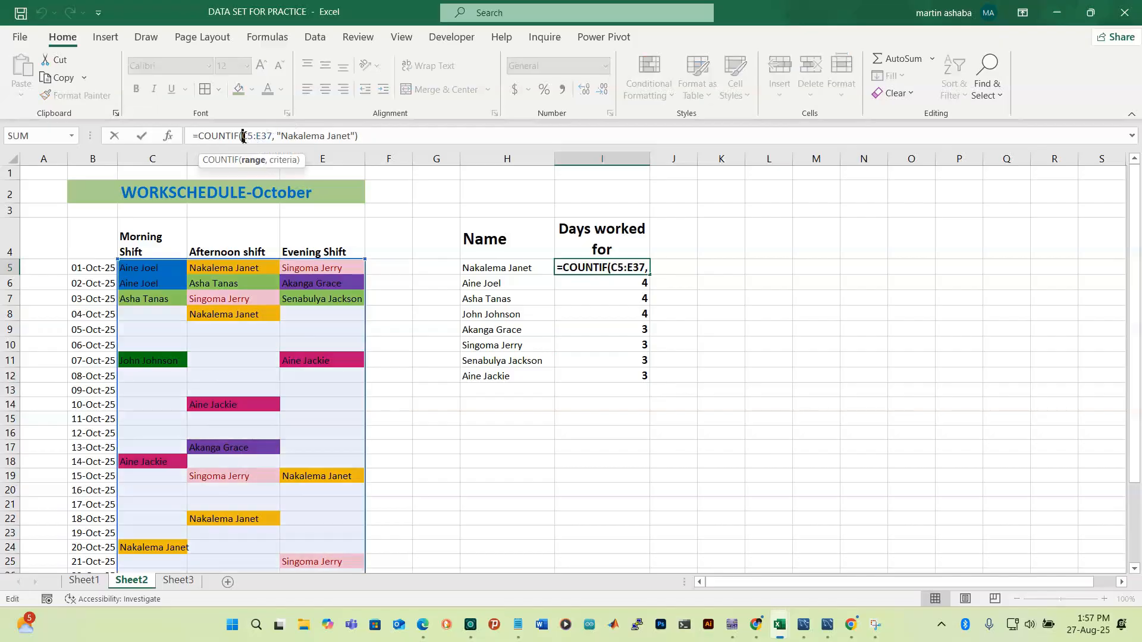
pyautogui.click(611, 293)
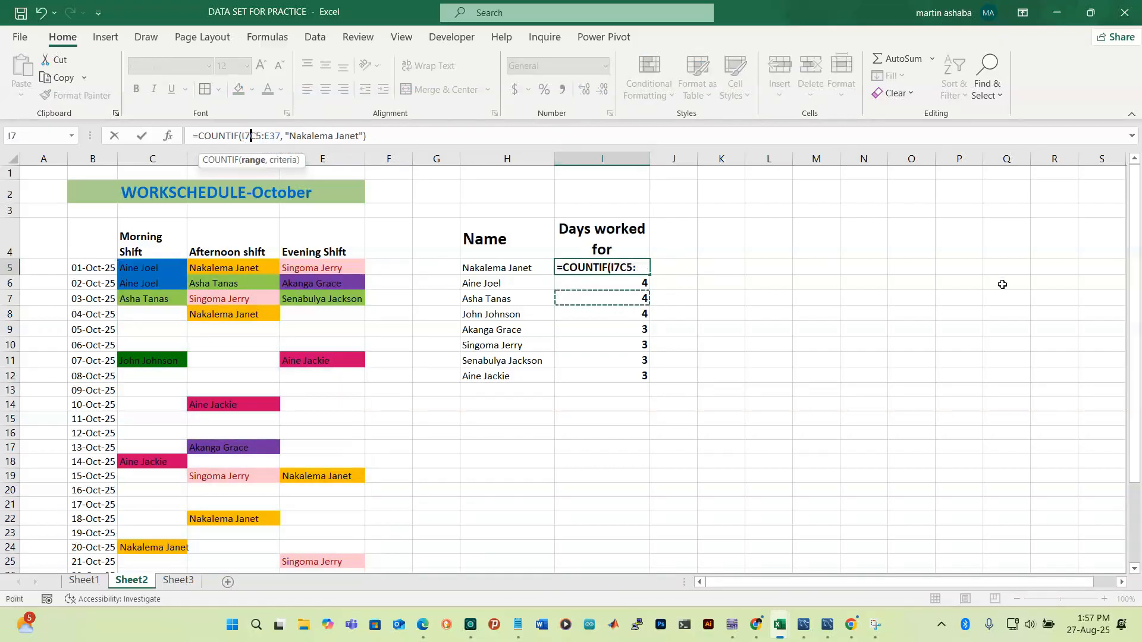
pyautogui.click(907, 343)
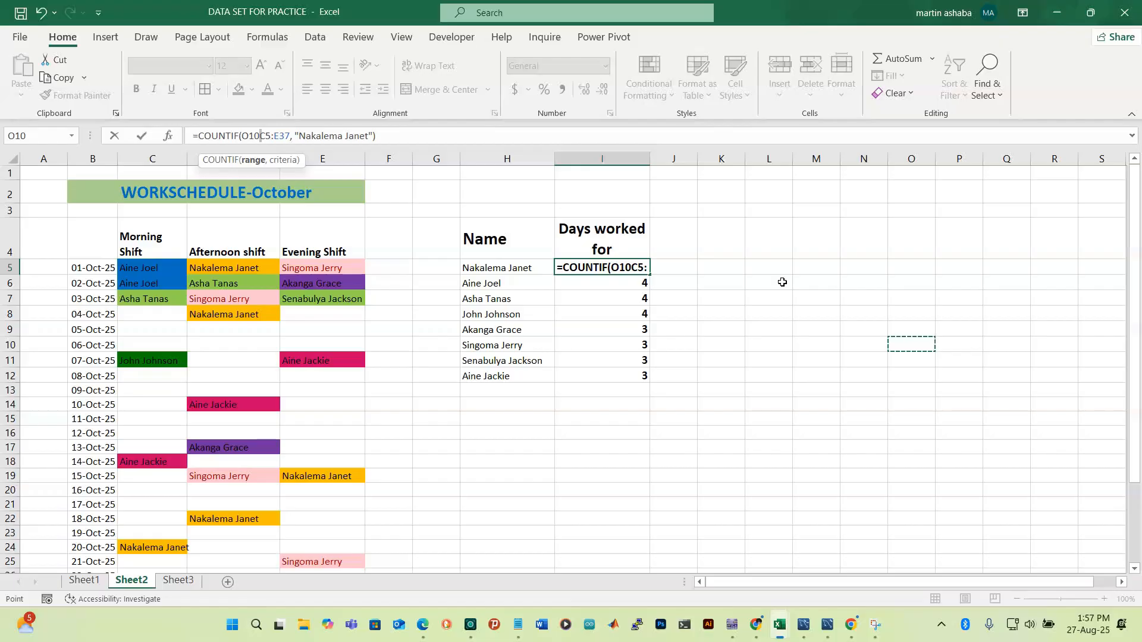
pyautogui.hotkey('ctrl', 'z')
pyautogui.press('BackSpace')
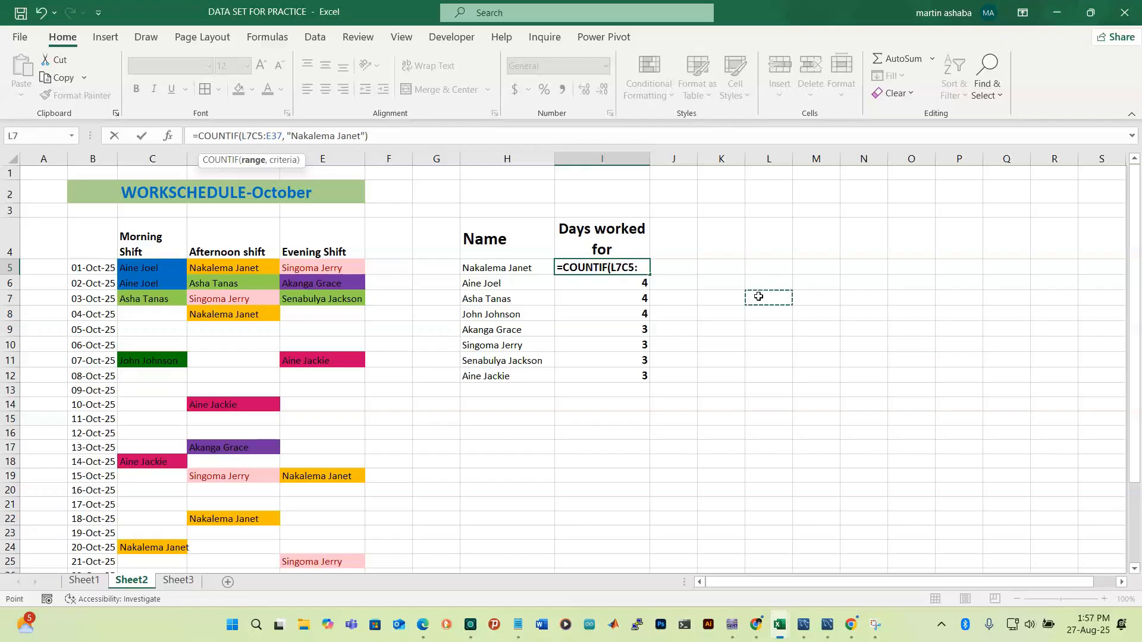
pyautogui.hotkey('ctrl', 'Return')
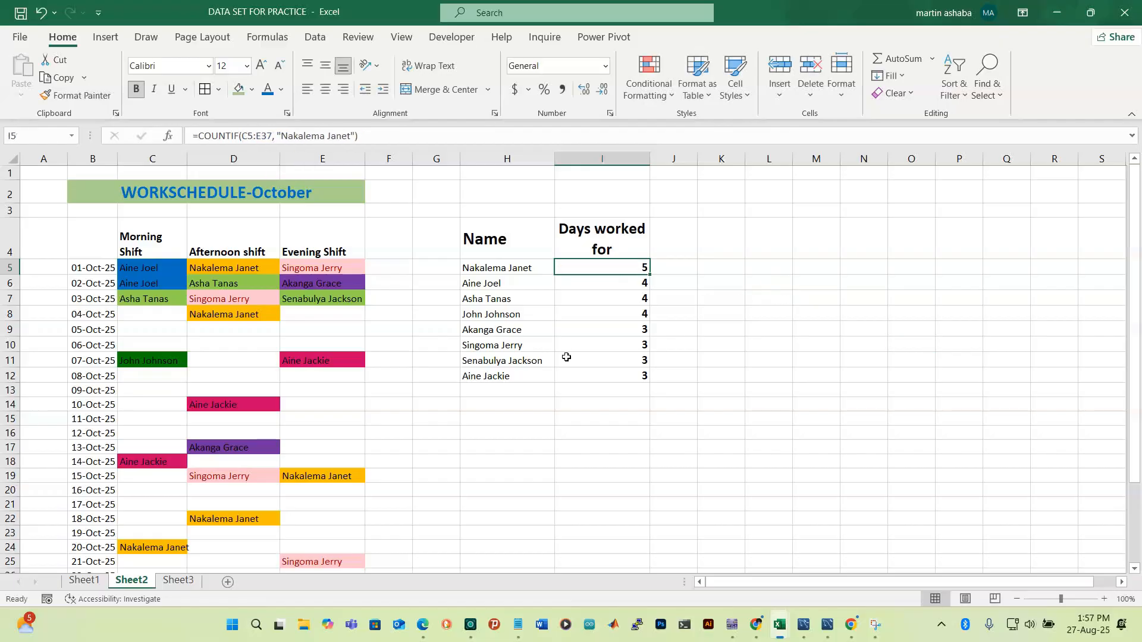
pyautogui.click(664, 428)
pyautogui.scroll(-3, 400, 434)
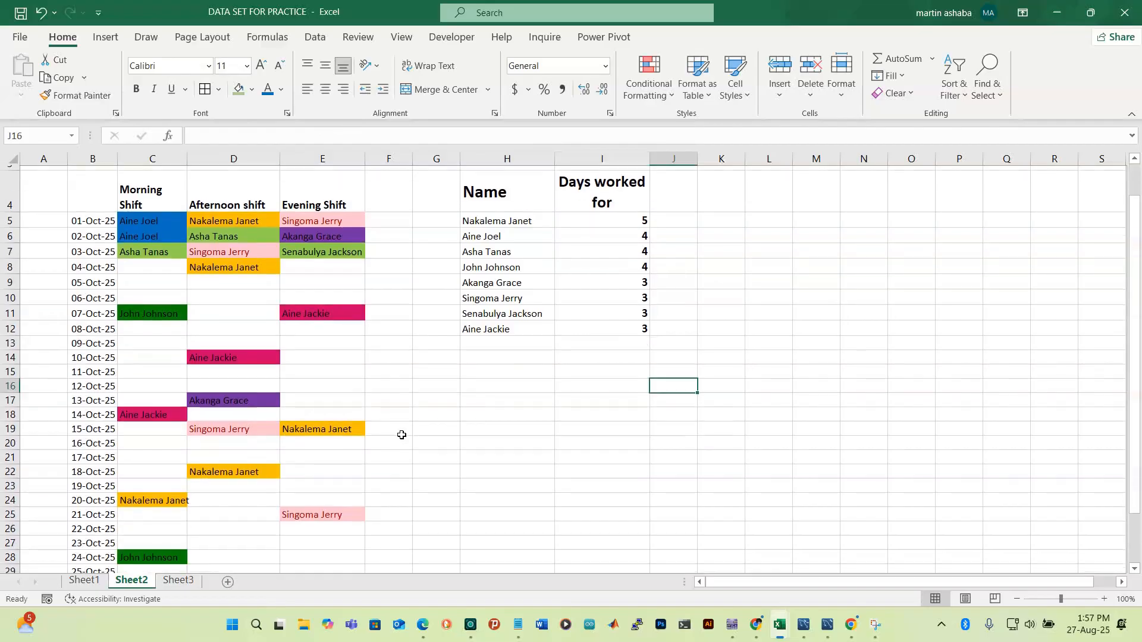
pyautogui.click(339, 423)
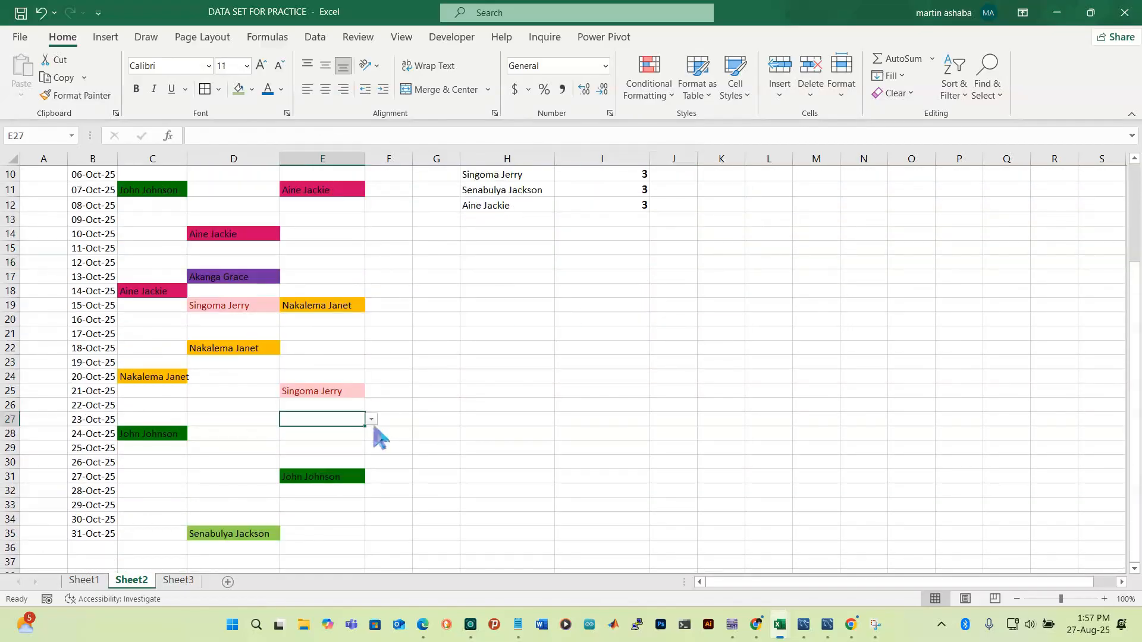
pyautogui.scroll(1, 684, 342)
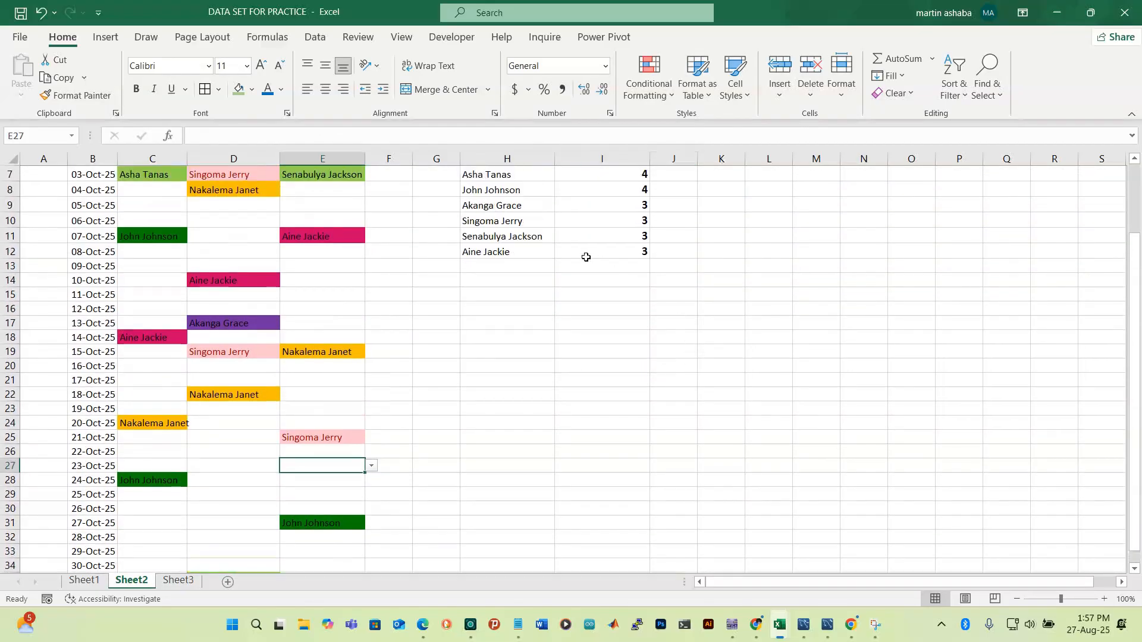
pyautogui.click(372, 466)
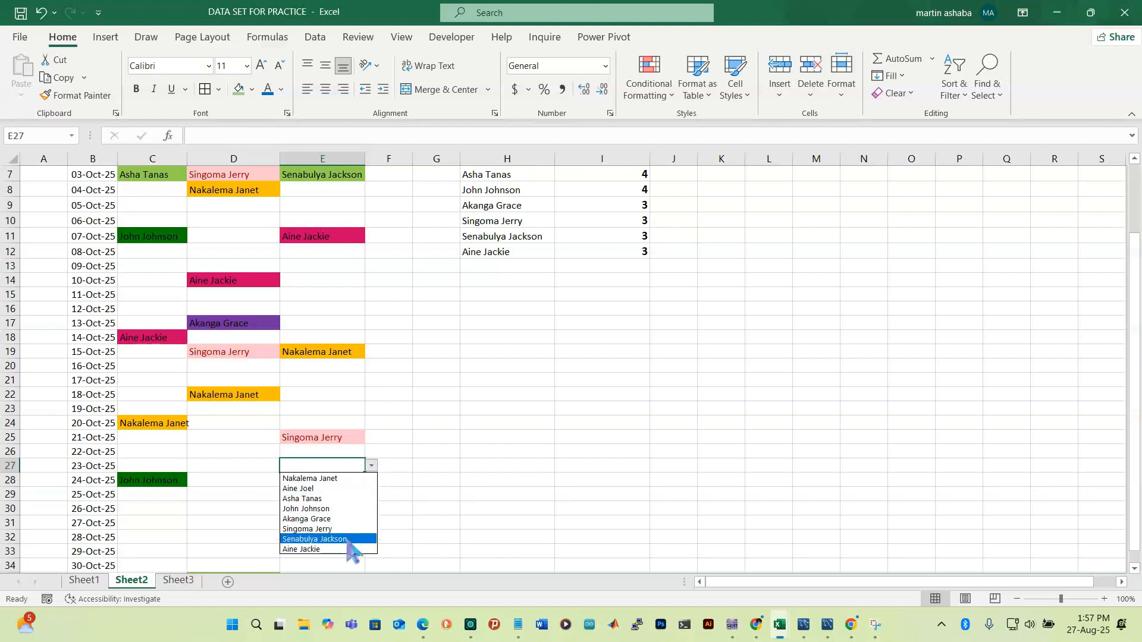
pyautogui.click(338, 529)
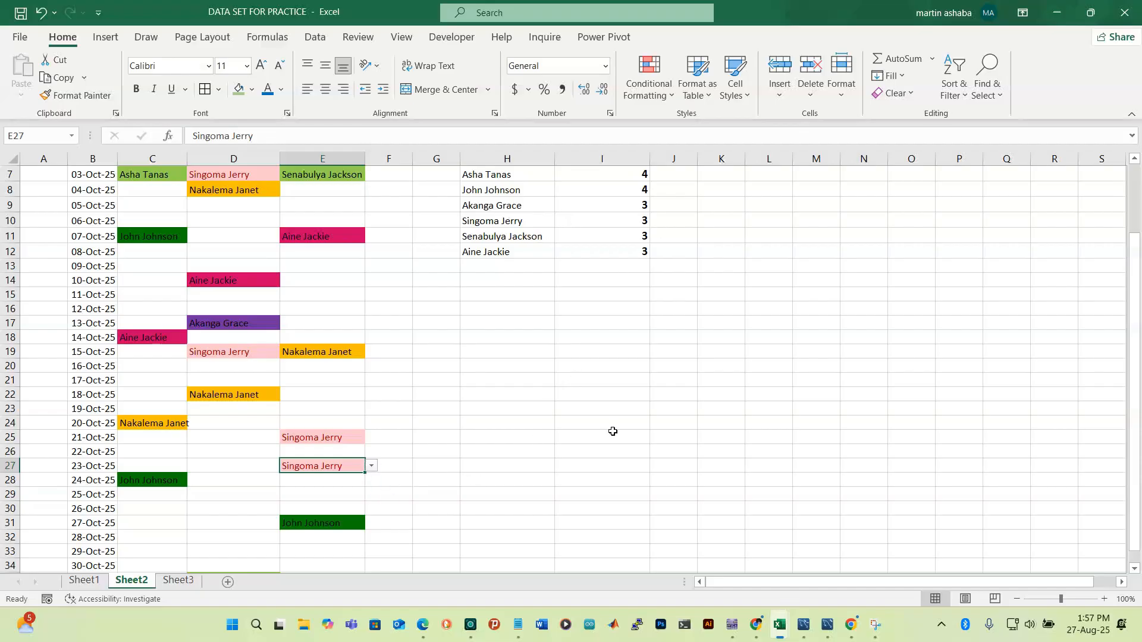
pyautogui.scroll(1, 599, 305)
pyautogui.scroll(1, 599, 305)
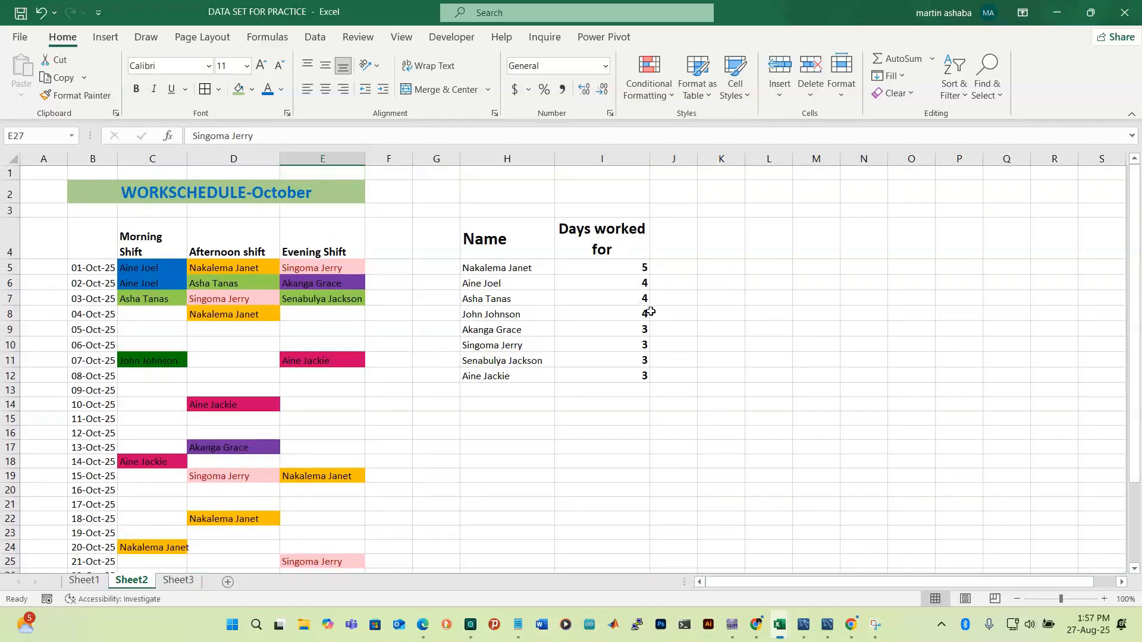
pyautogui.scroll(-3, 511, 399)
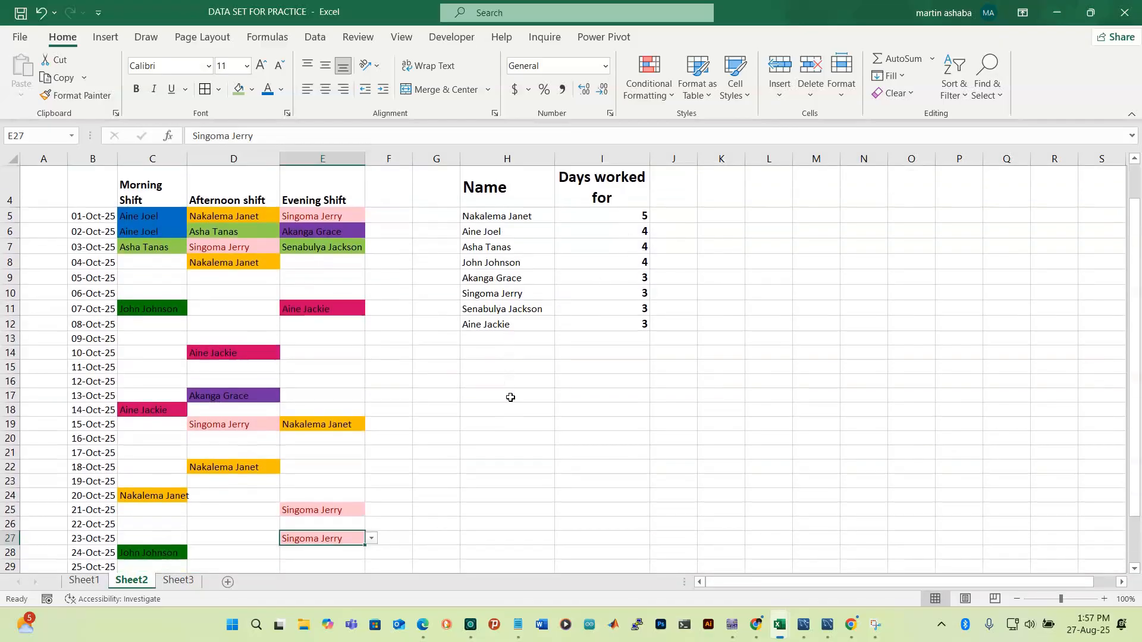
pyautogui.scroll(2, 513, 406)
pyautogui.click(335, 466)
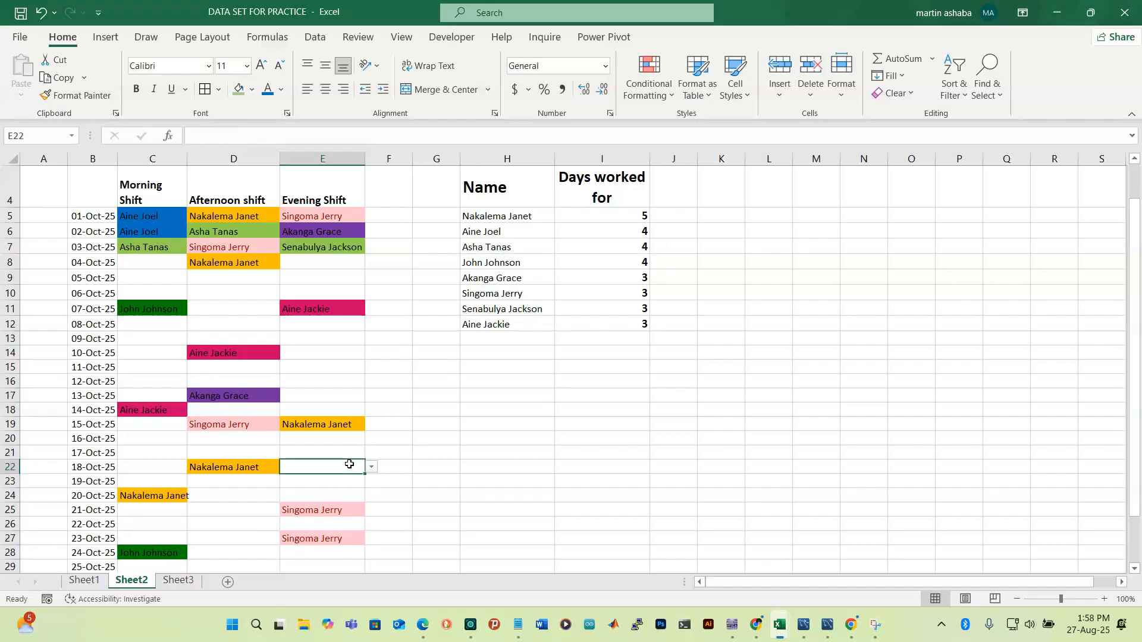
pyautogui.click(371, 468)
pyautogui.click(345, 499)
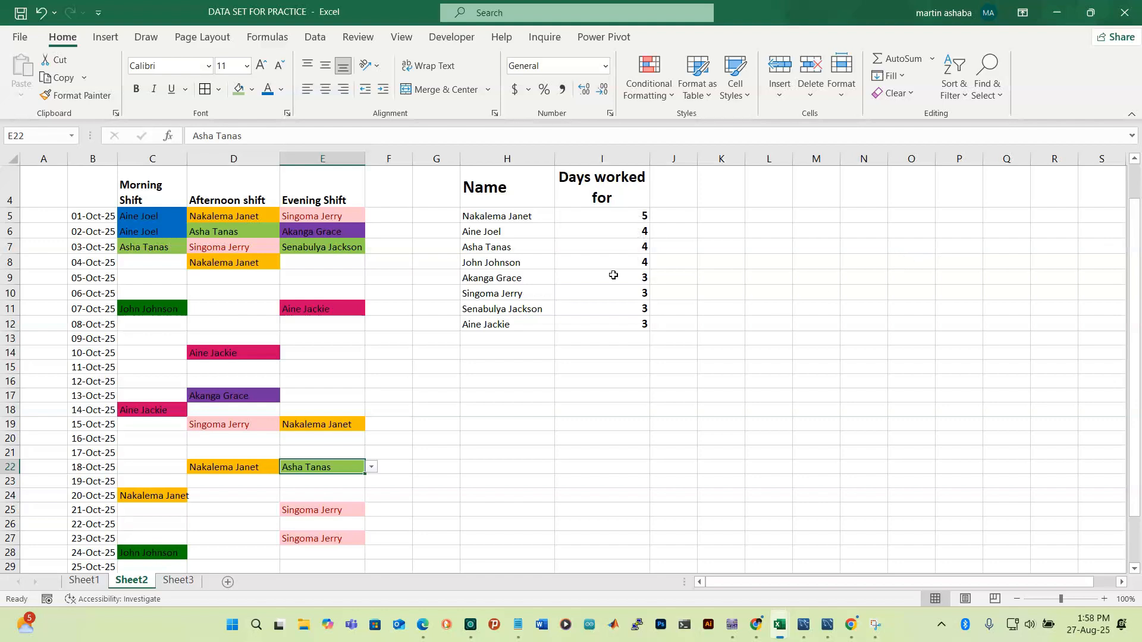
pyautogui.click(640, 220)
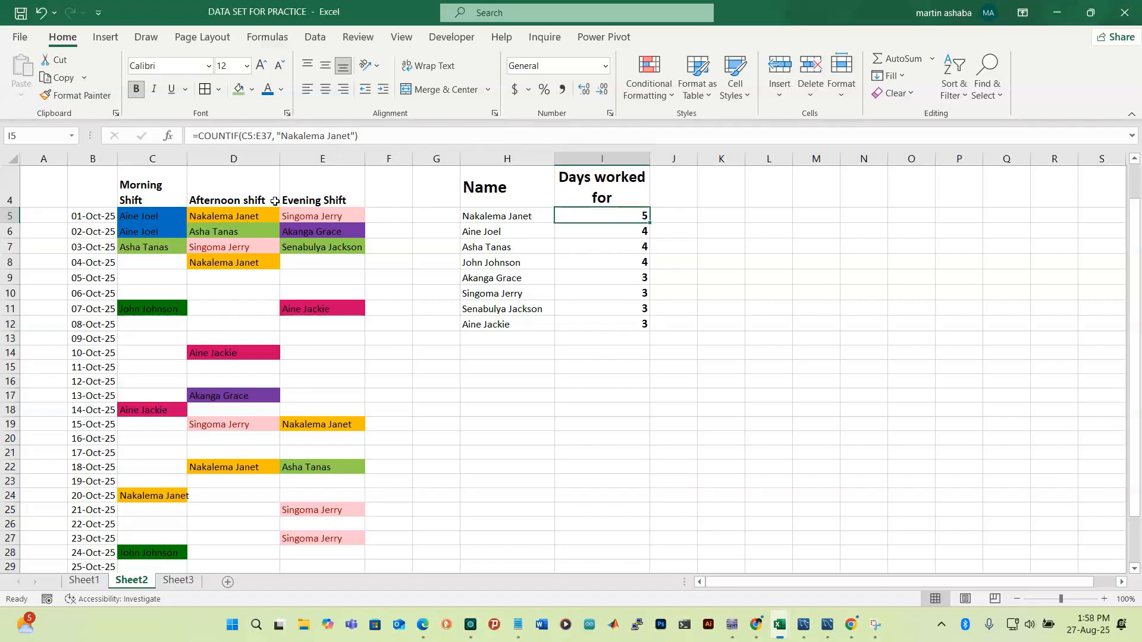
# Add a $ lock before E37 in I5's COUNTIF range
pyautogui.click(243, 136)
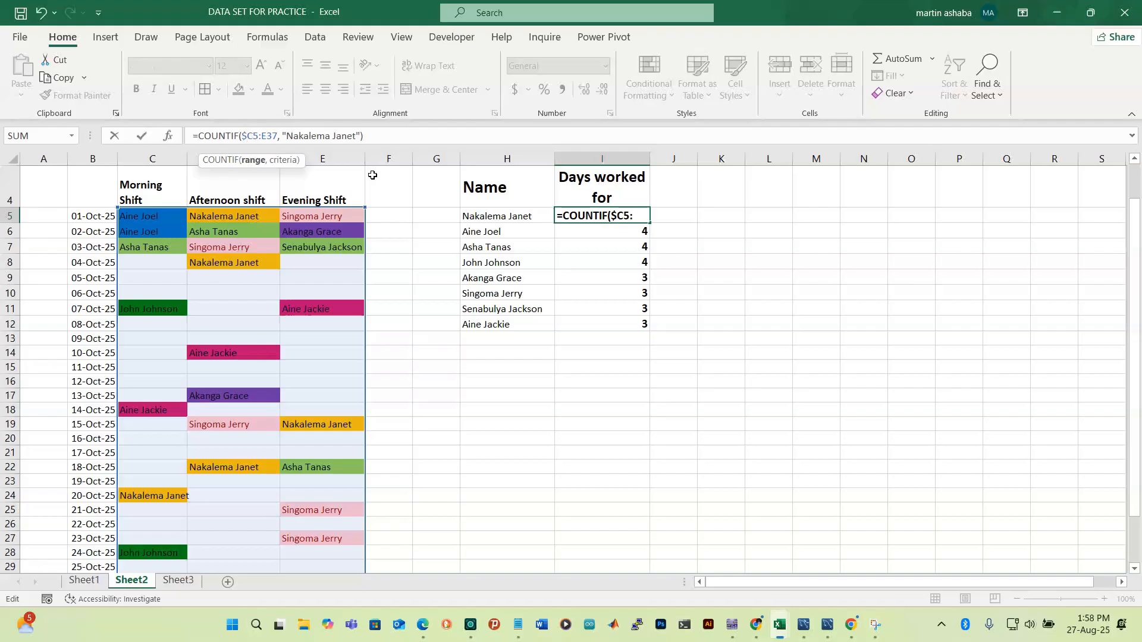
pyautogui.click(263, 137)
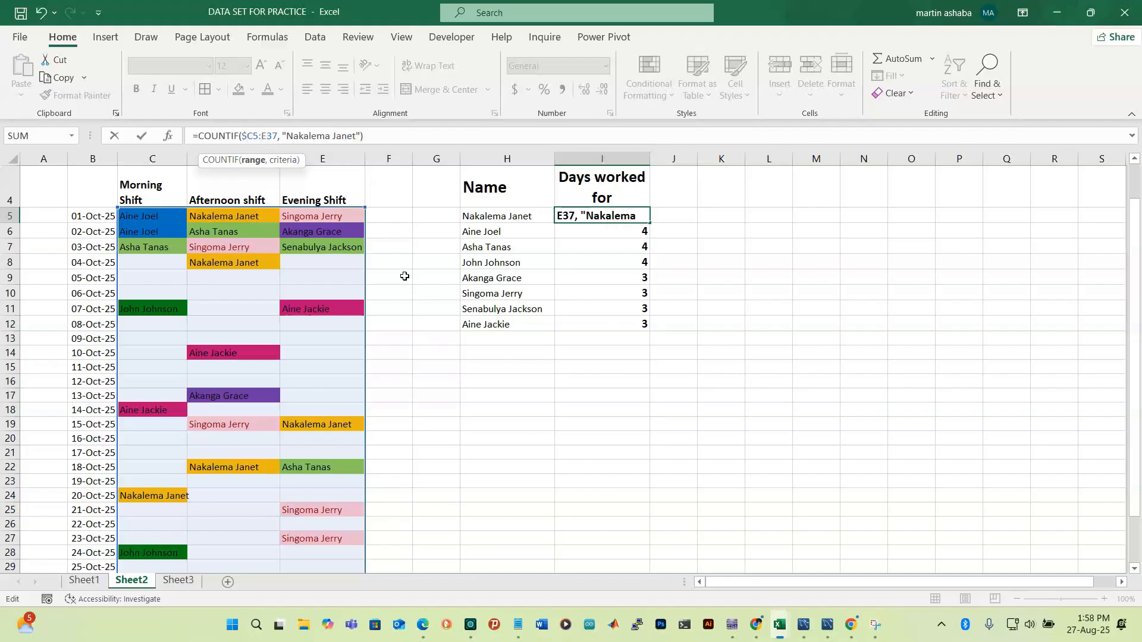
pyautogui.write('$')
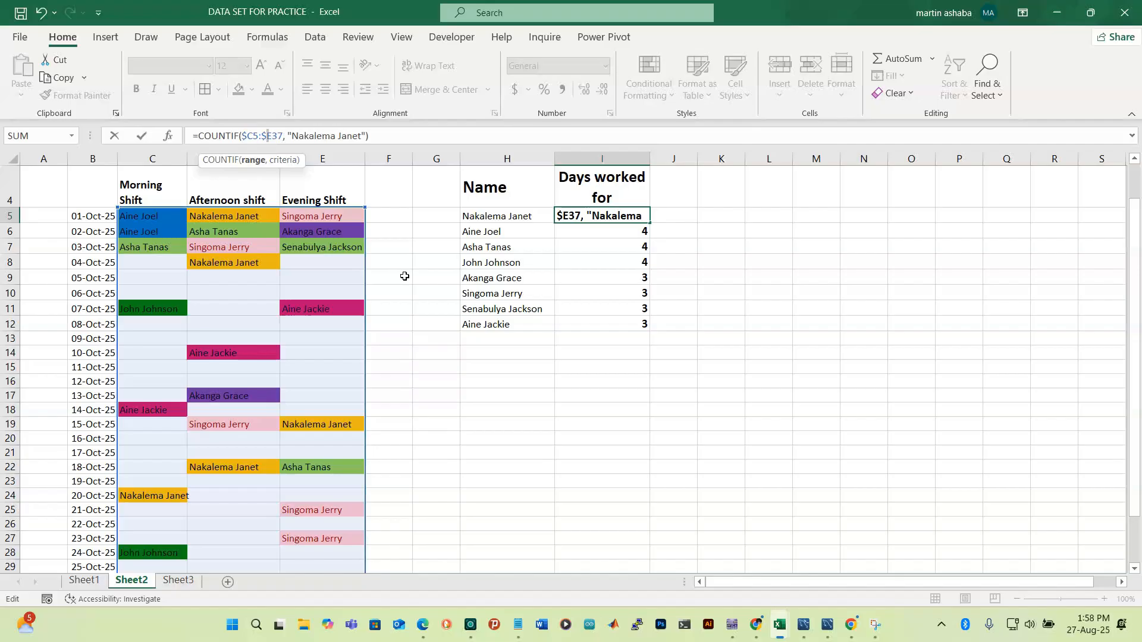
pyautogui.click(416, 139)
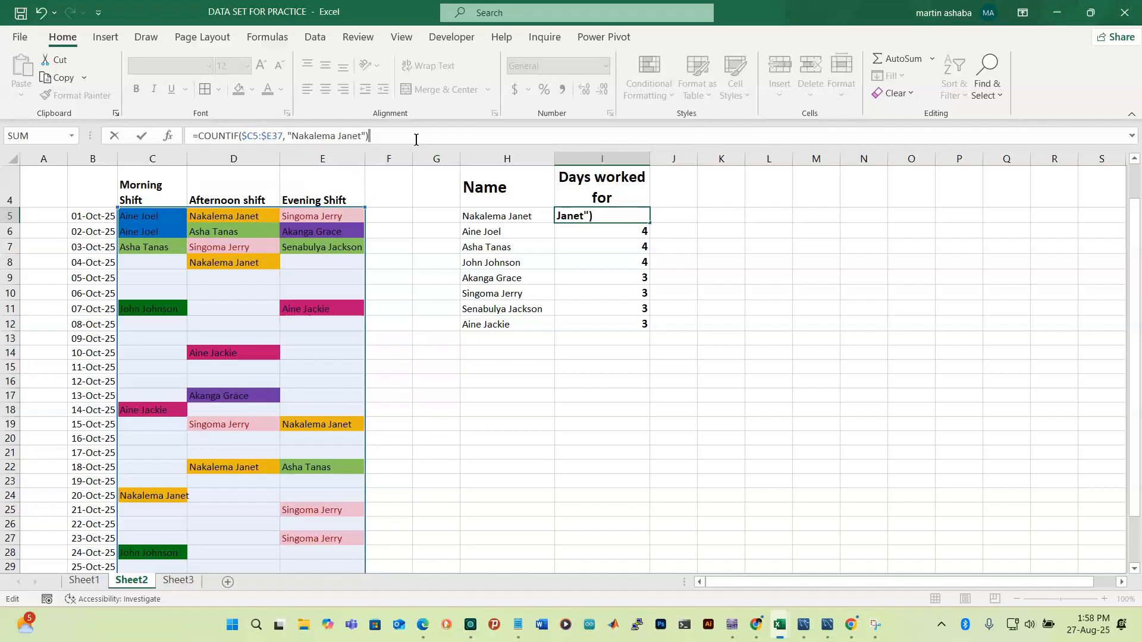
pyautogui.press('Return')
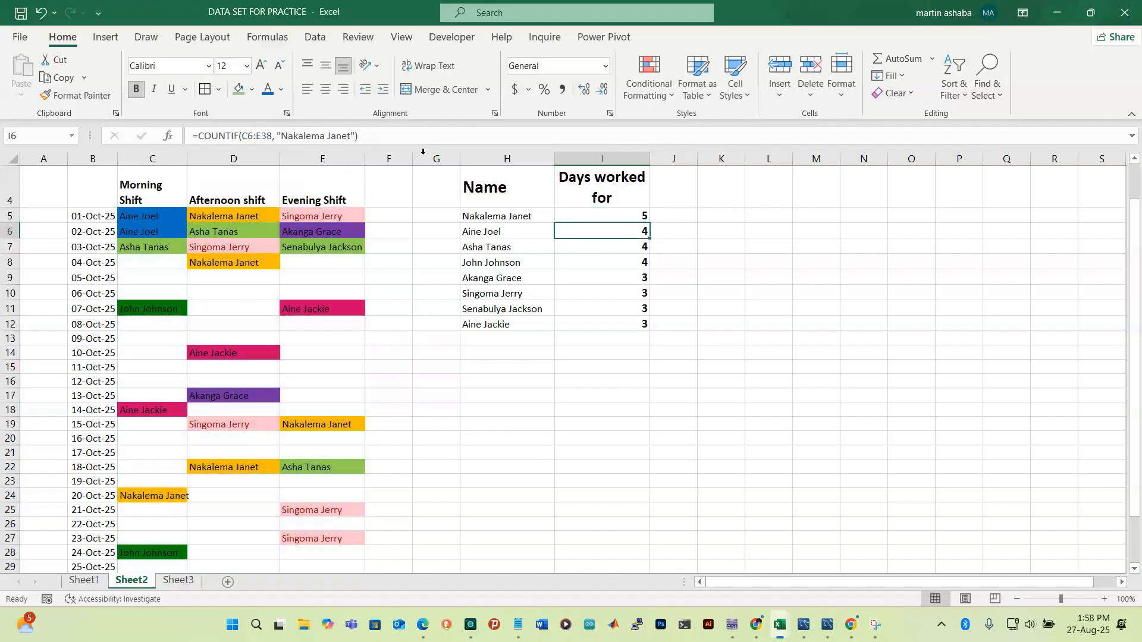
# Fill I5's edited formula down to I12
pyautogui.click(593, 217)
pyautogui.moveTo(650, 225); pyautogui.dragTo(652, 324)
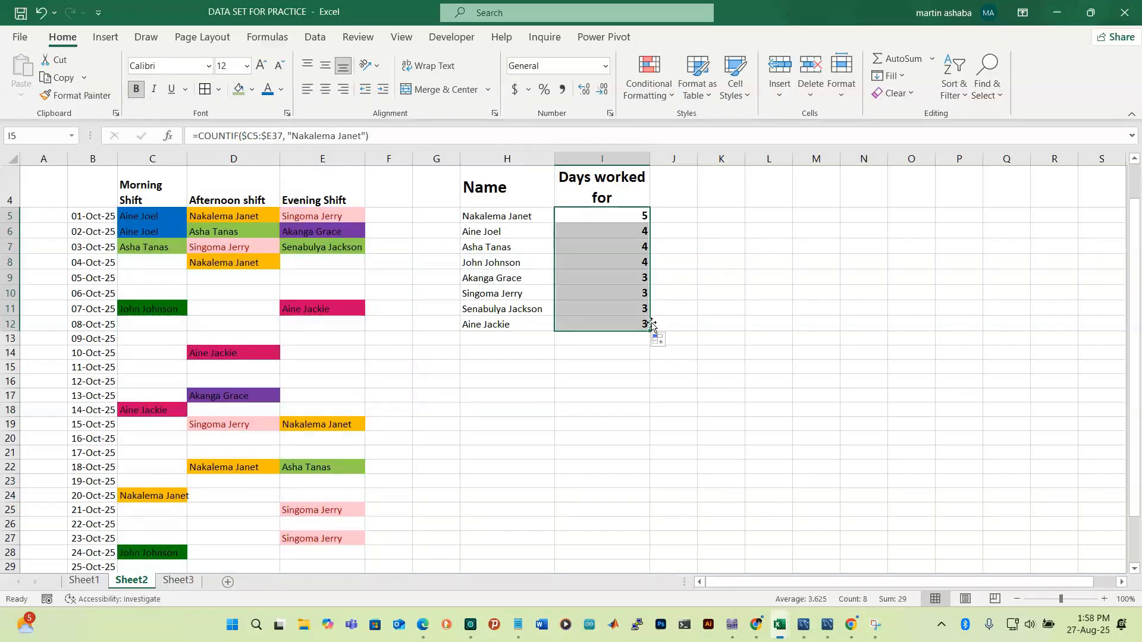
pyautogui.click(629, 218)
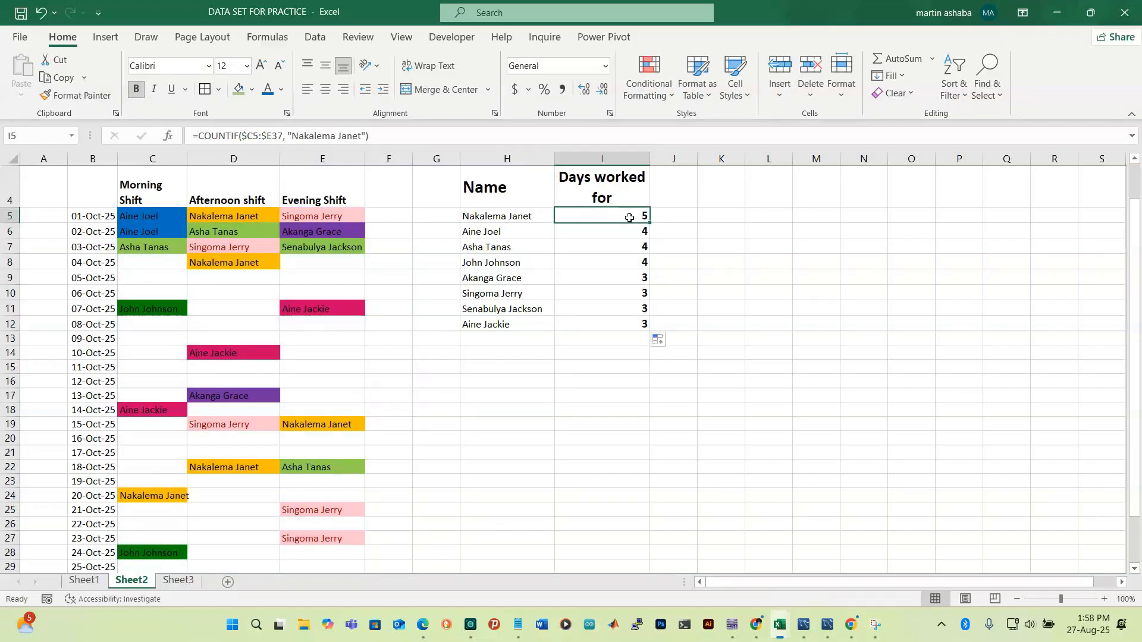
pyautogui.click(253, 138)
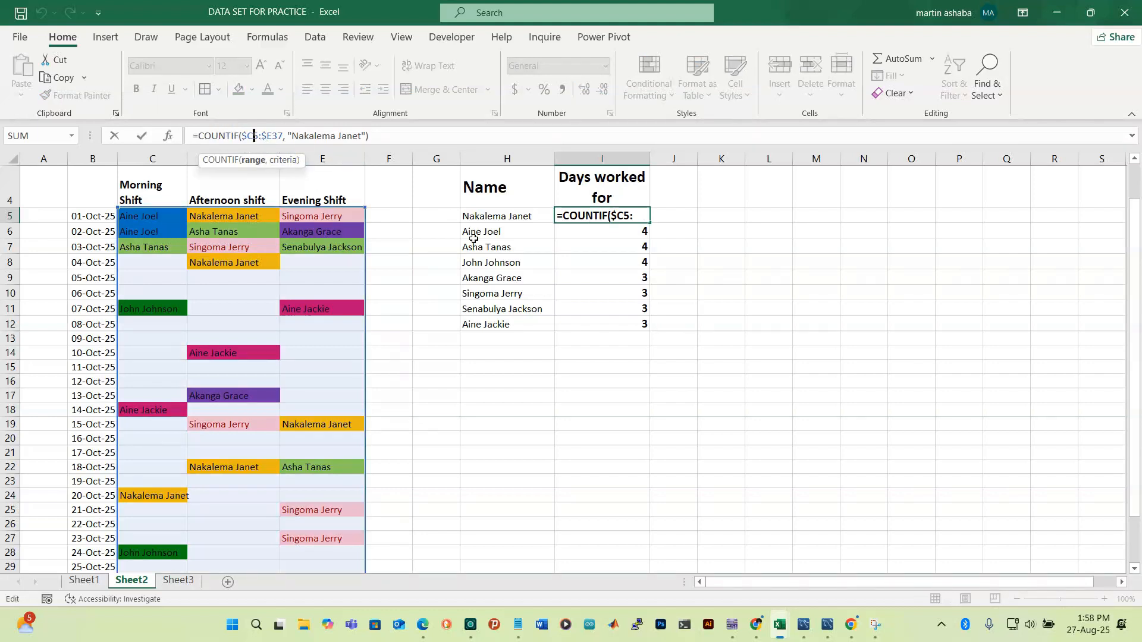
pyautogui.write('$')
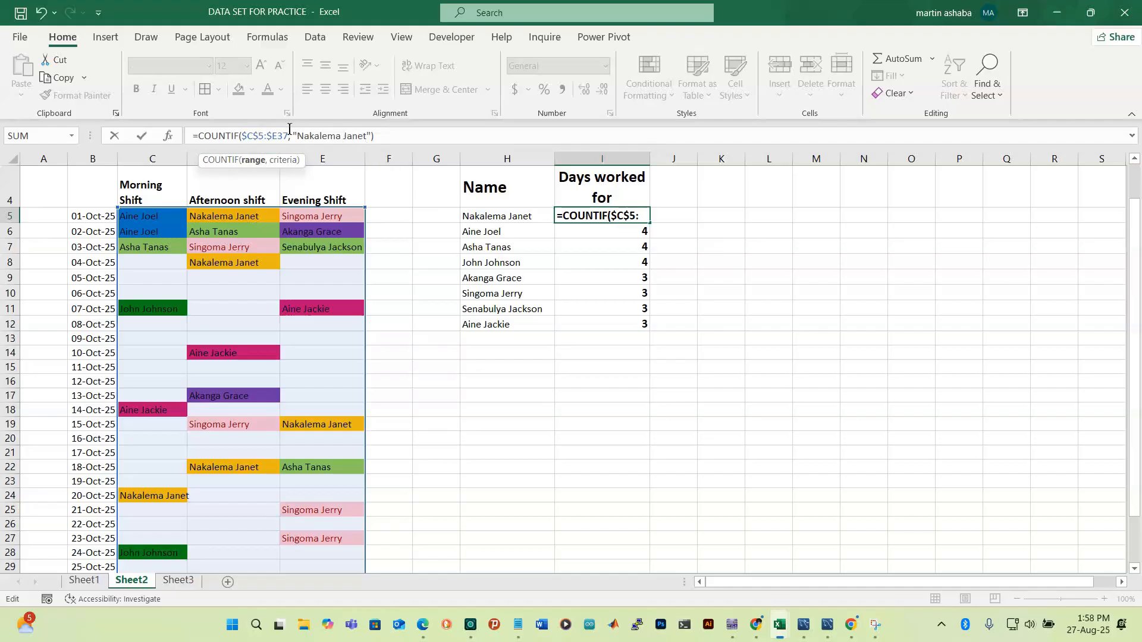
pyautogui.click(278, 136)
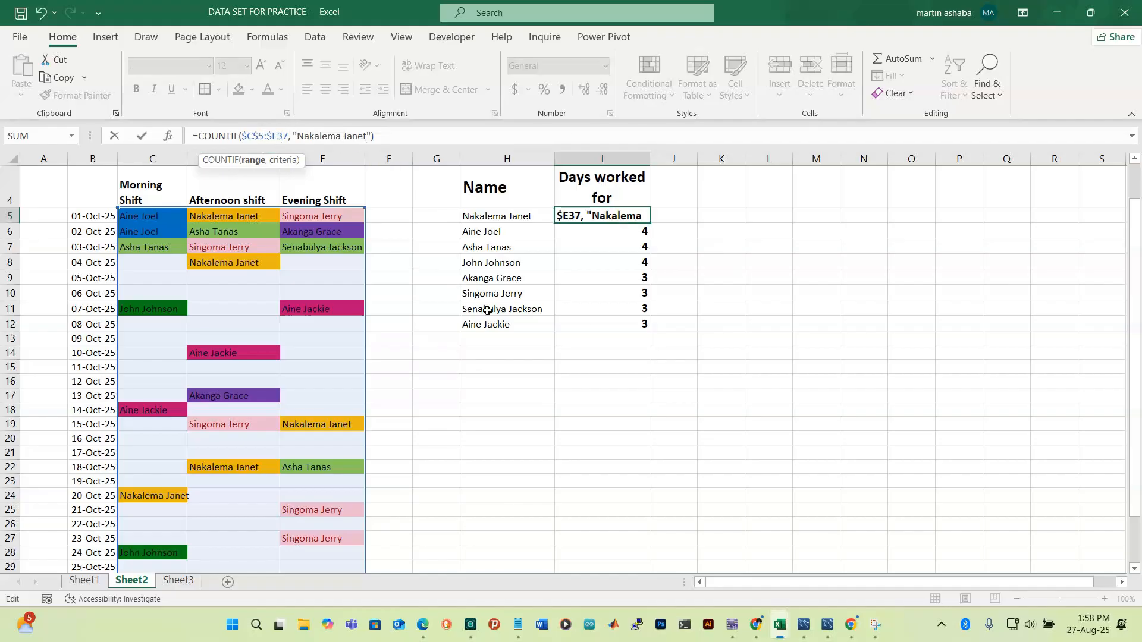
pyautogui.write('$')
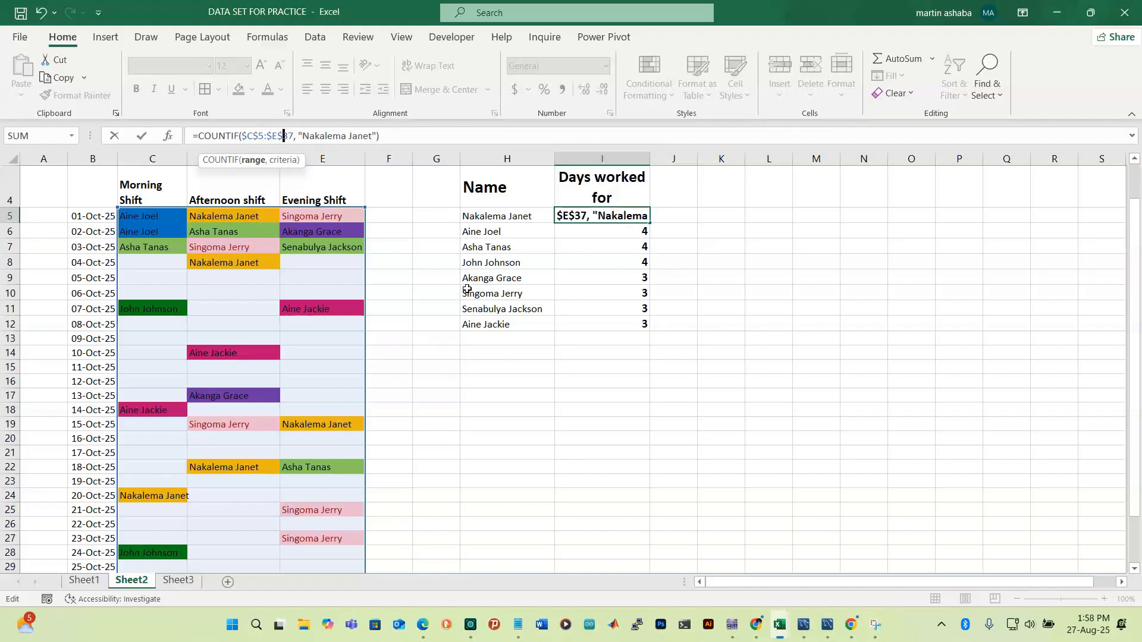
pyautogui.click(438, 135)
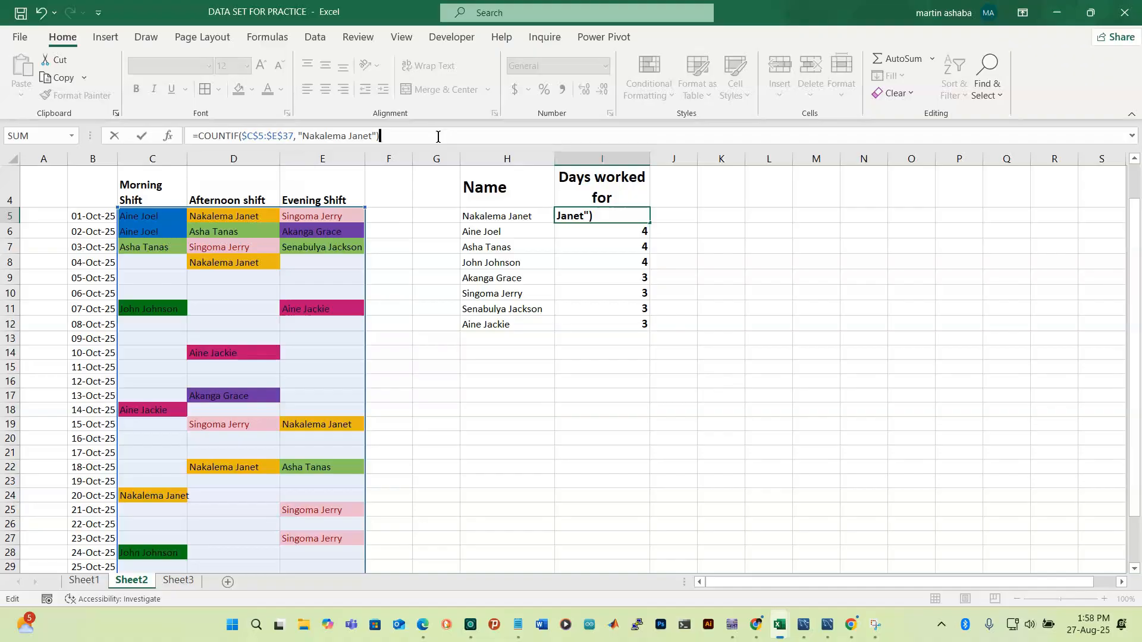
pyautogui.press('Return')
# Fill the fixed-range formula from I5 down to I12, making every total 5
pyautogui.click(632, 217)
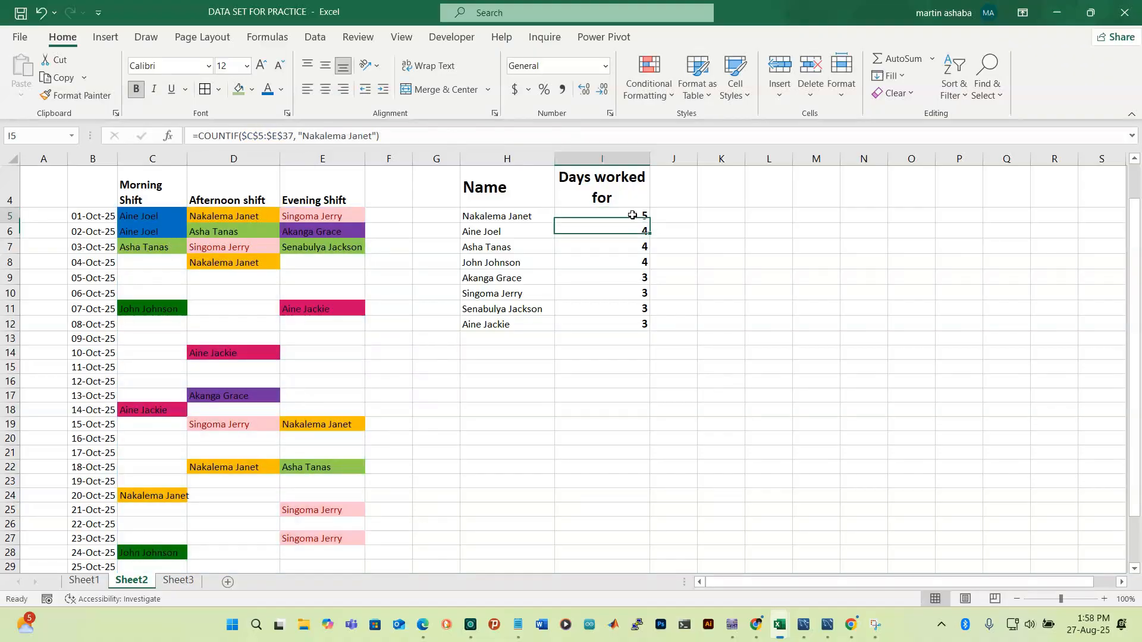
pyautogui.moveTo(650, 225); pyautogui.dragTo(651, 331)
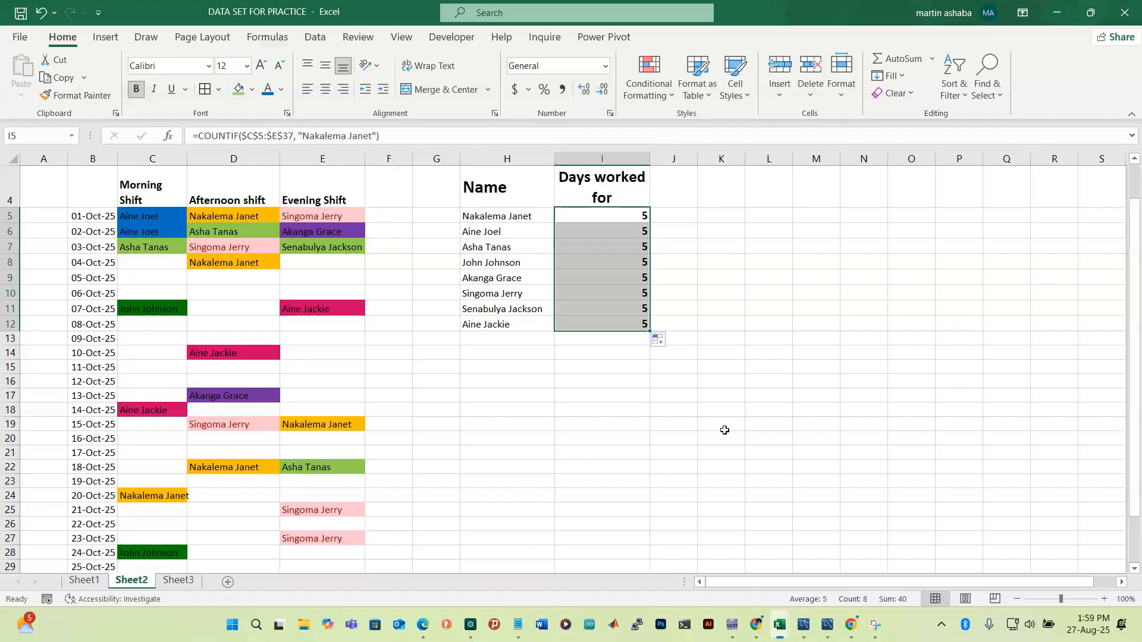
pyautogui.click(655, 400)
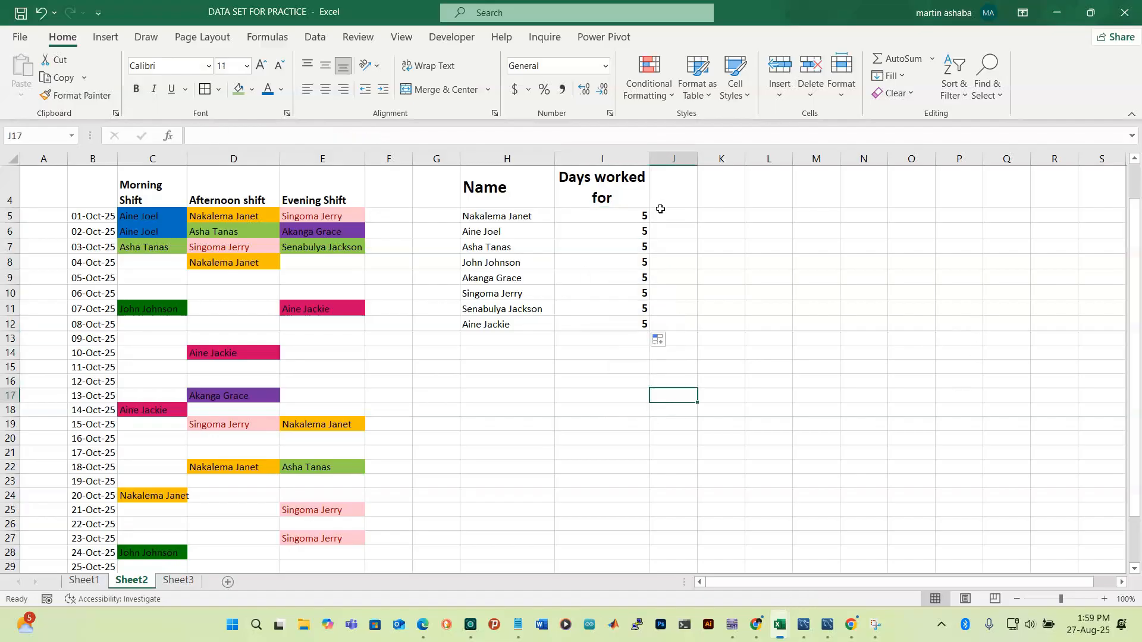
pyautogui.click(634, 245)
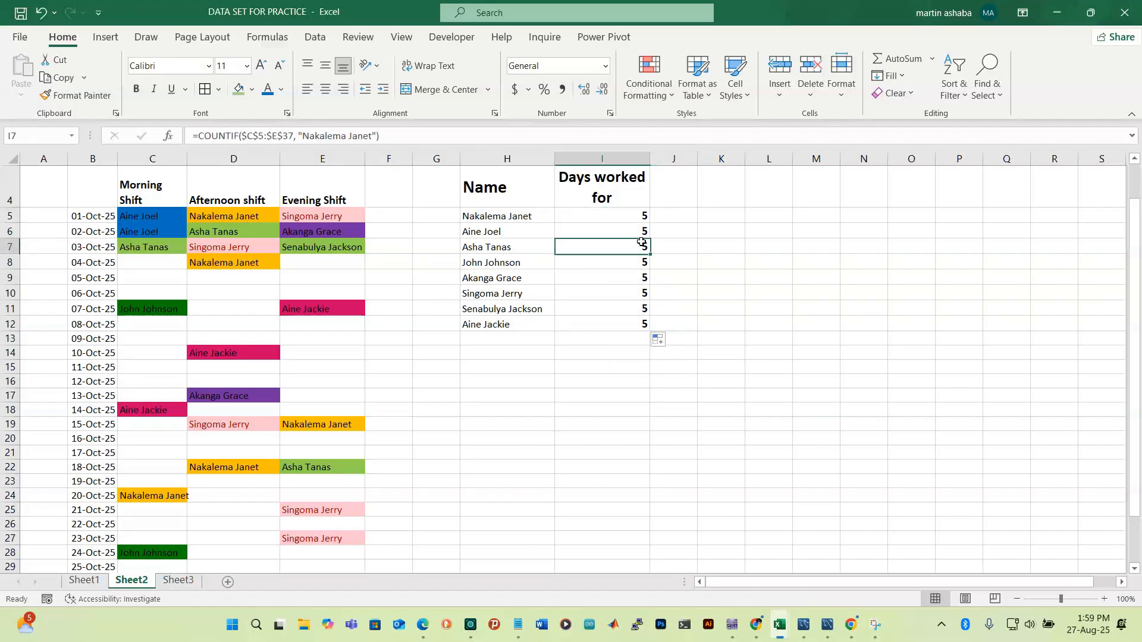
pyautogui.click(343, 393)
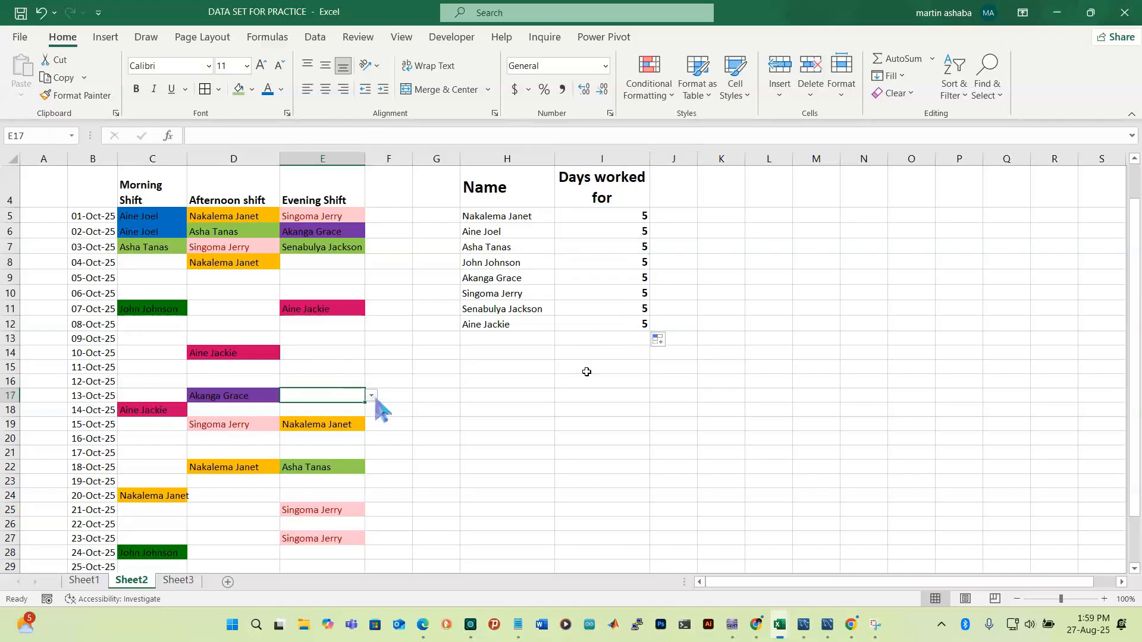
pyautogui.click(371, 396)
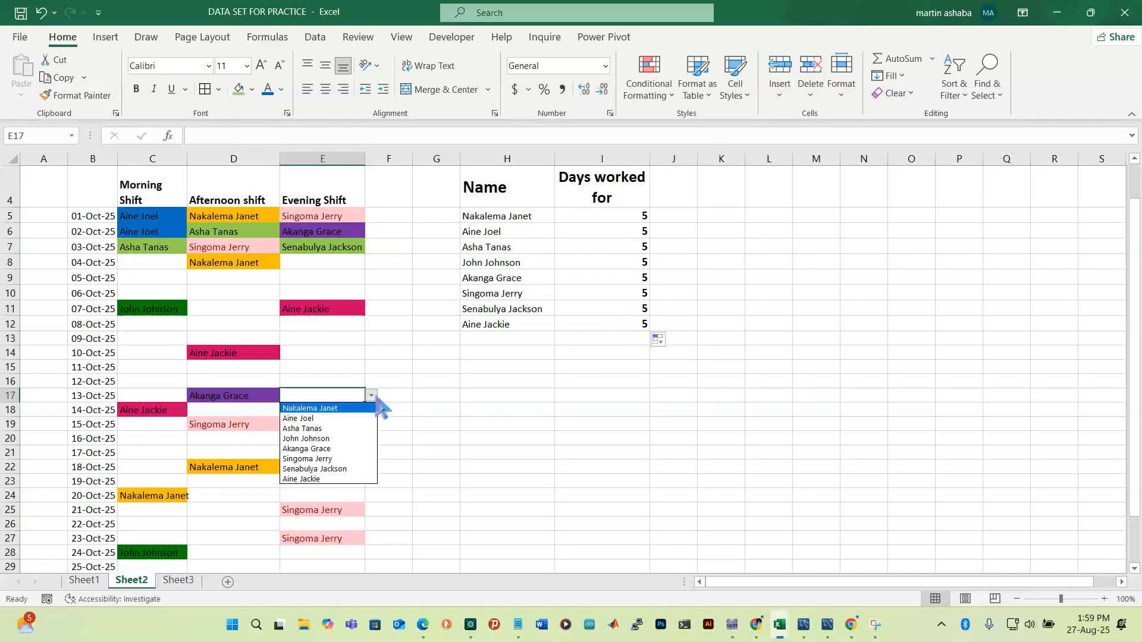
pyautogui.click(344, 429)
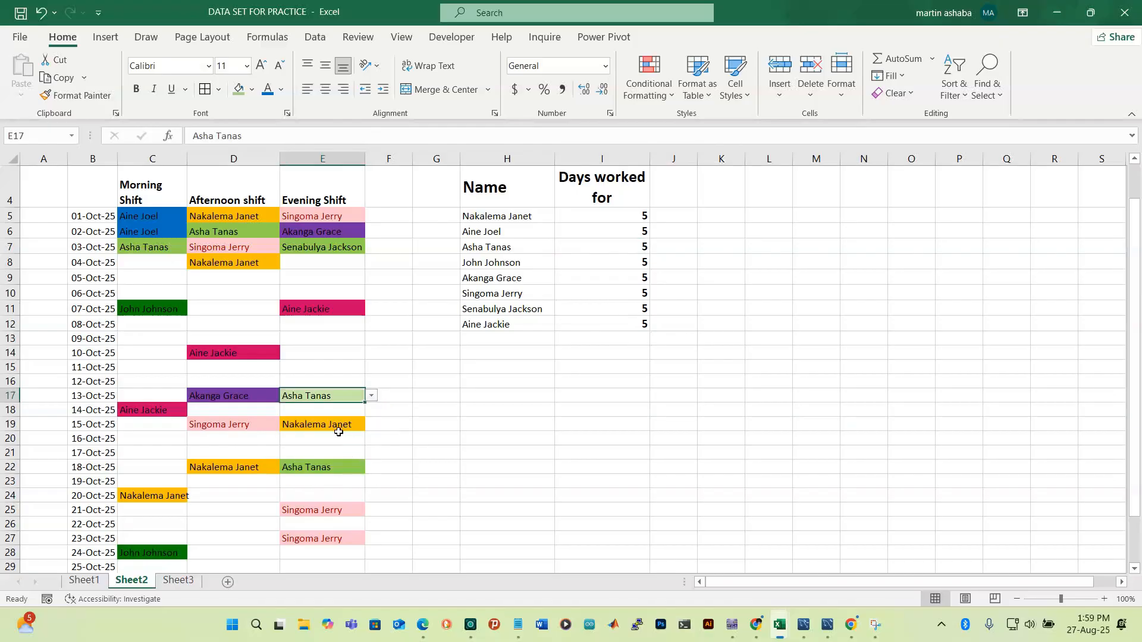
pyautogui.click(631, 232)
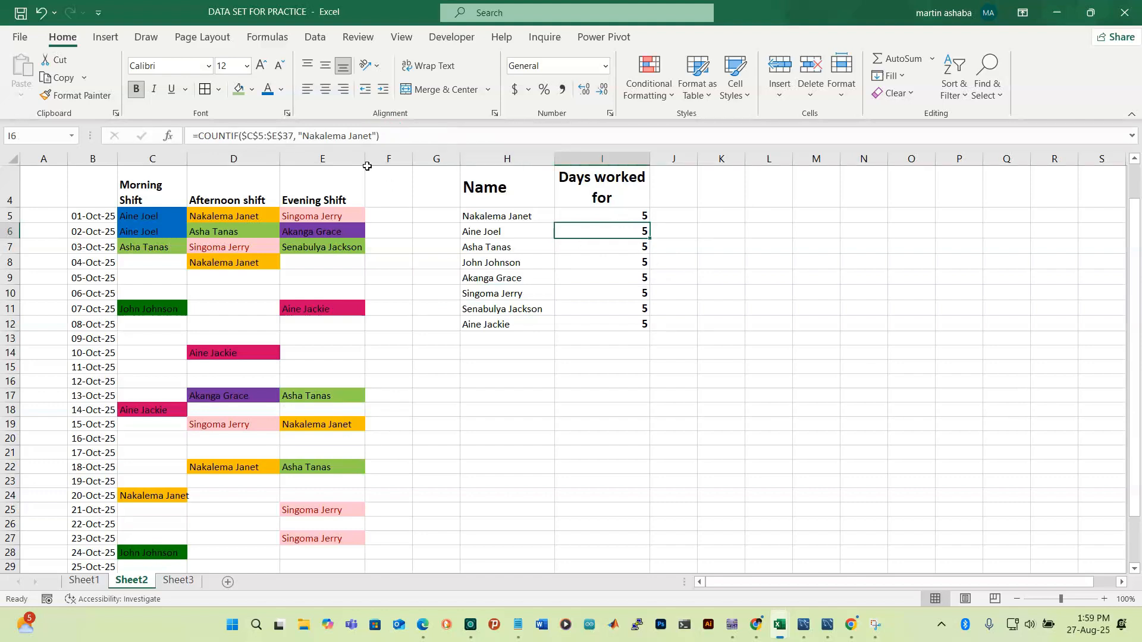
# Remove the $ locks from I6's COUNTIF range, making it relative
pyautogui.click(283, 137)
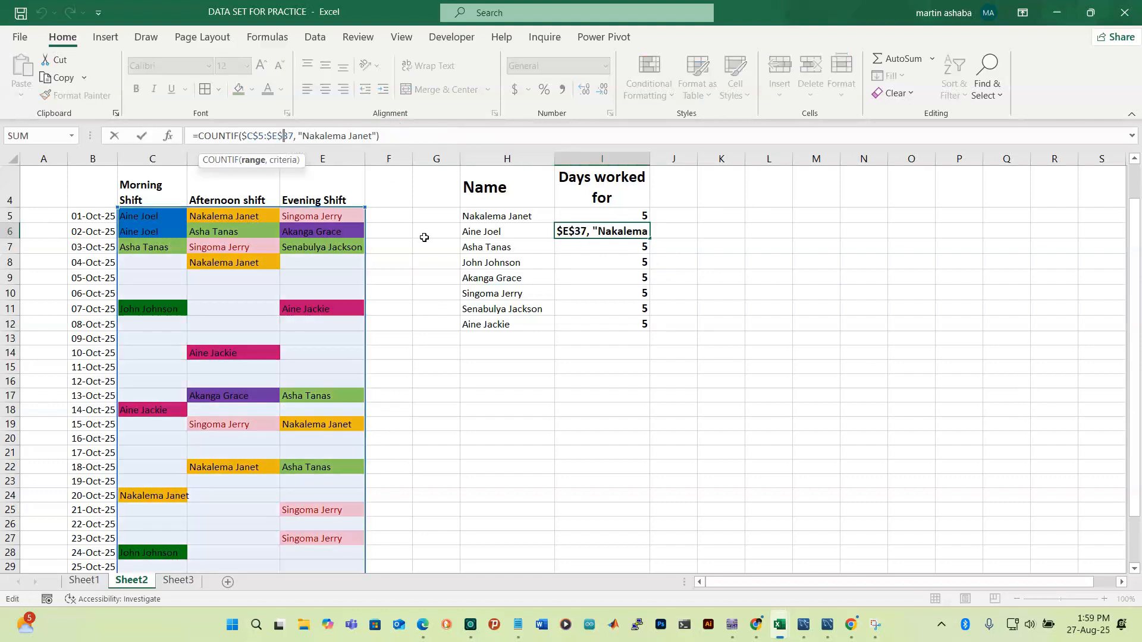
pyautogui.press('BackSpace')
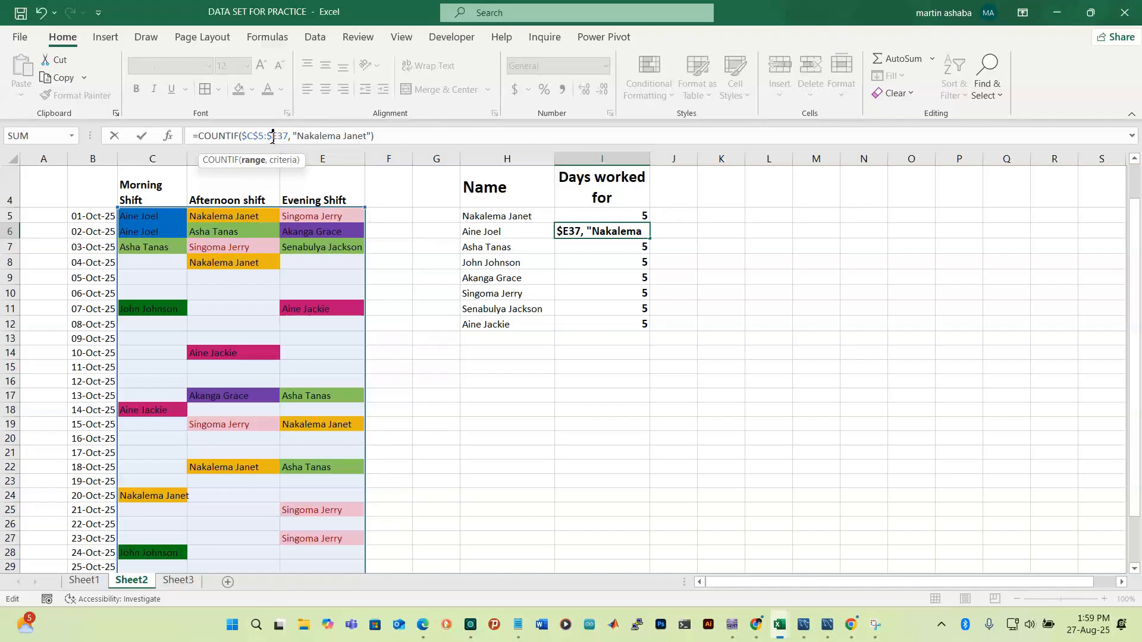
pyautogui.press('BackSpace')
pyautogui.click(247, 136)
pyautogui.press('BackSpace')
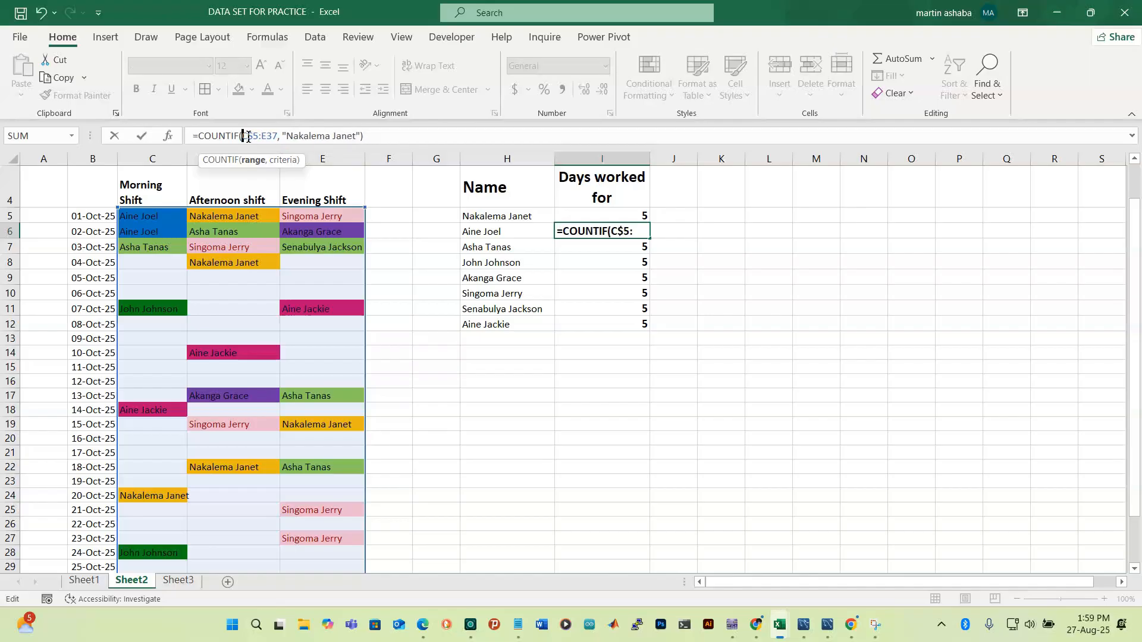
pyautogui.click(253, 137)
pyautogui.press('BackSpace')
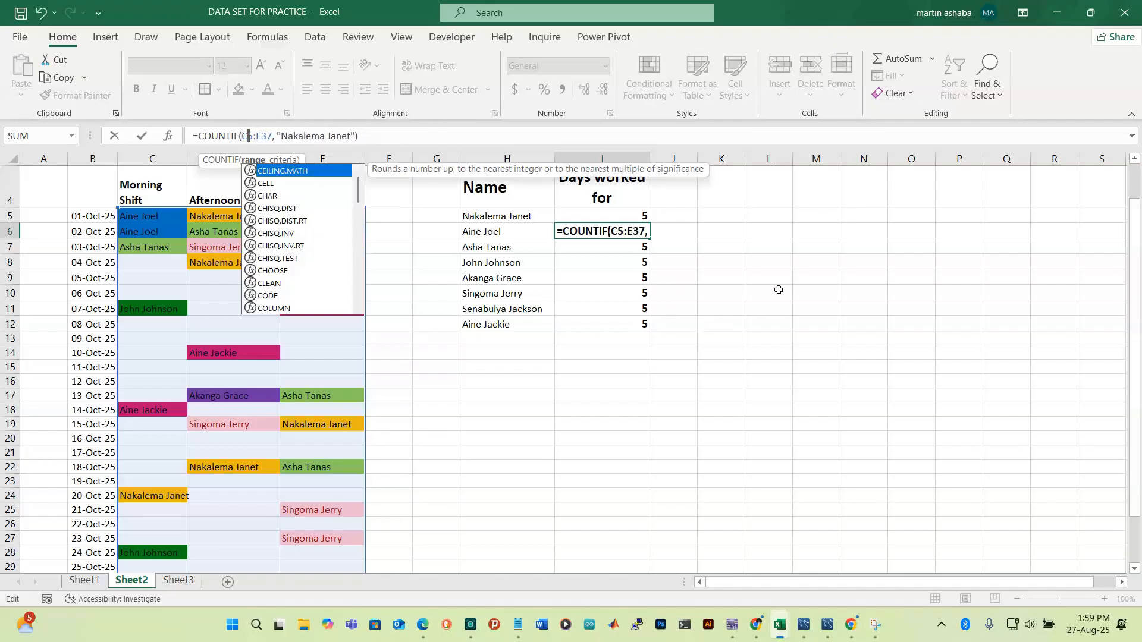
pyautogui.click(717, 234)
# Copy I6's COUNTIF formula text, undoing an accidental L12 reference
pyautogui.click(640, 219)
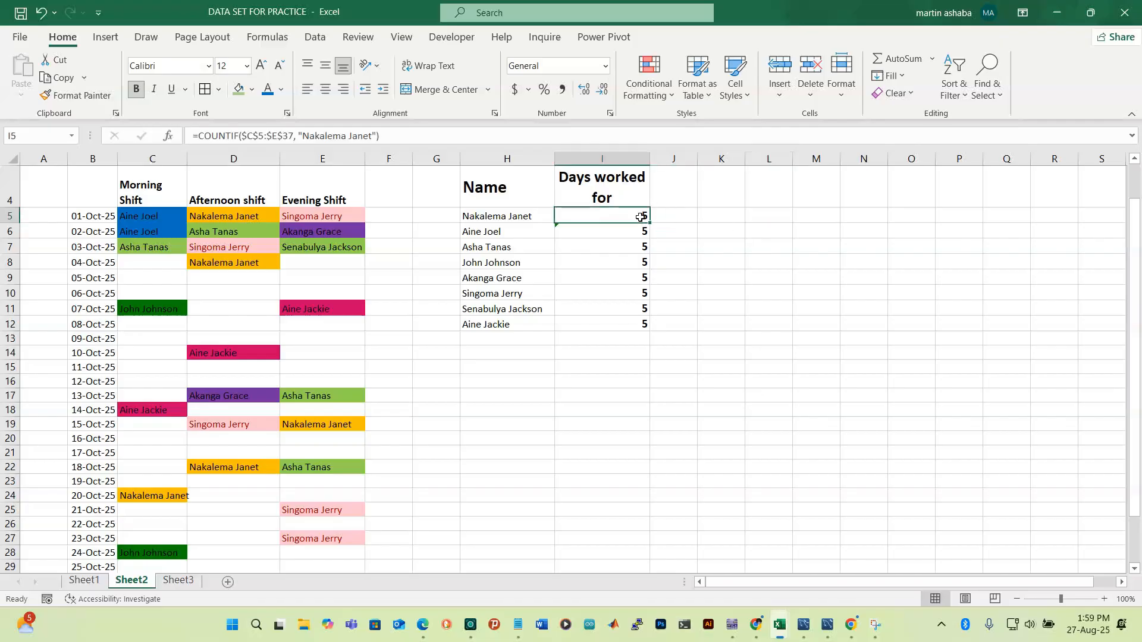
pyautogui.click(633, 232)
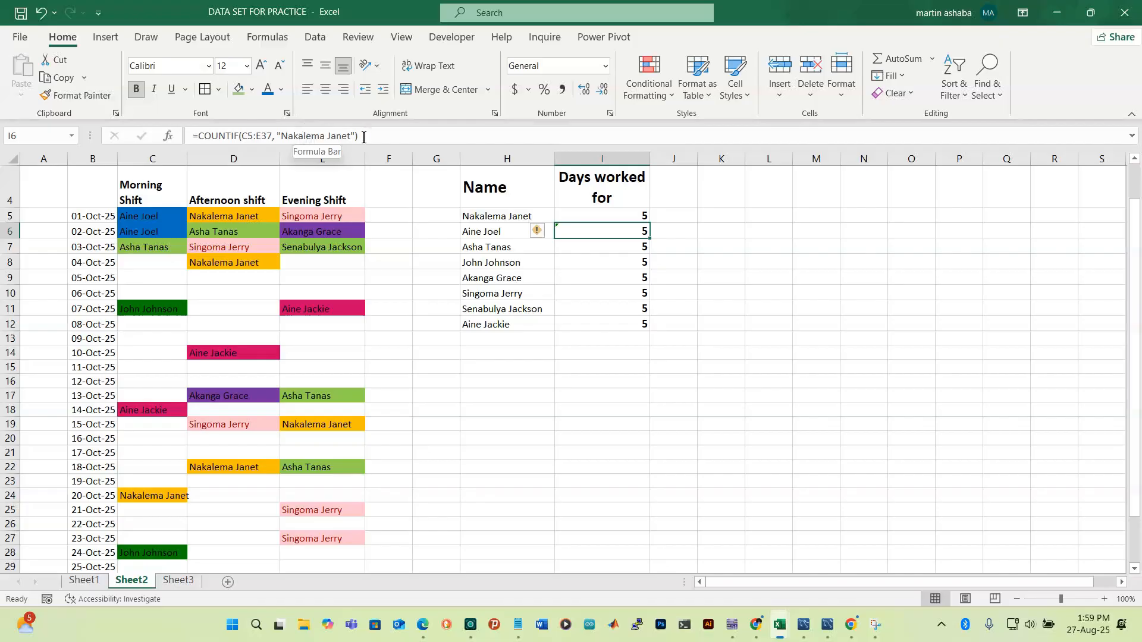
pyautogui.moveTo(368, 137); pyautogui.dragTo(193, 140)
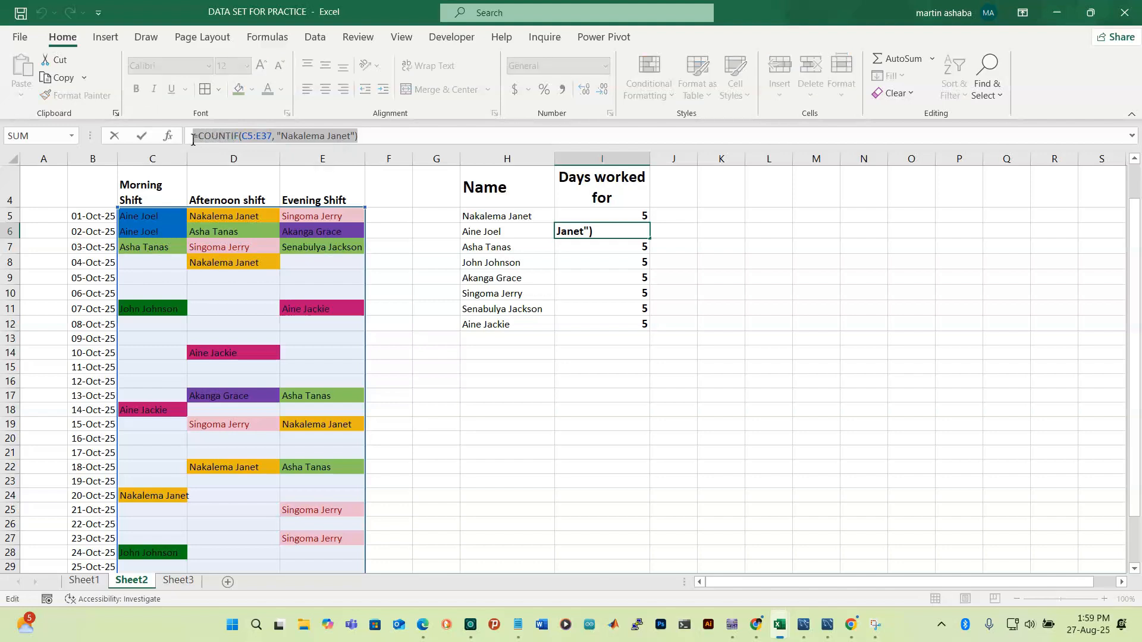
pyautogui.hotkey('ctrl', 'c')
pyautogui.click(766, 322)
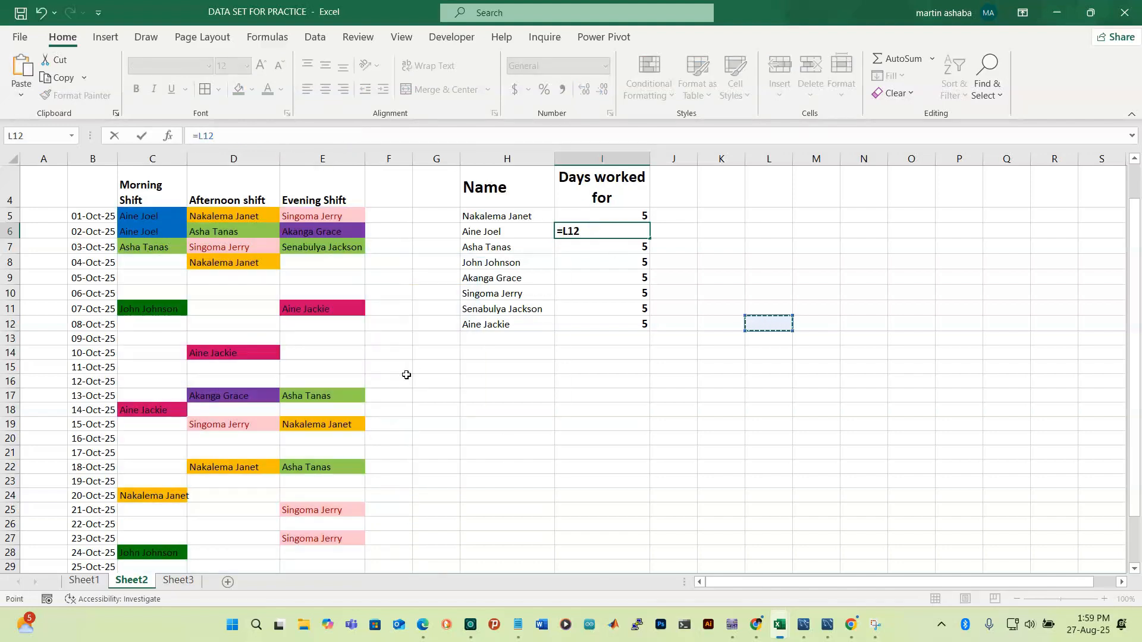
pyautogui.hotkey('ctrl', 'z')
pyautogui.hotkey('ctrl', 'y')
pyautogui.hotkey('ctrl', 'z')
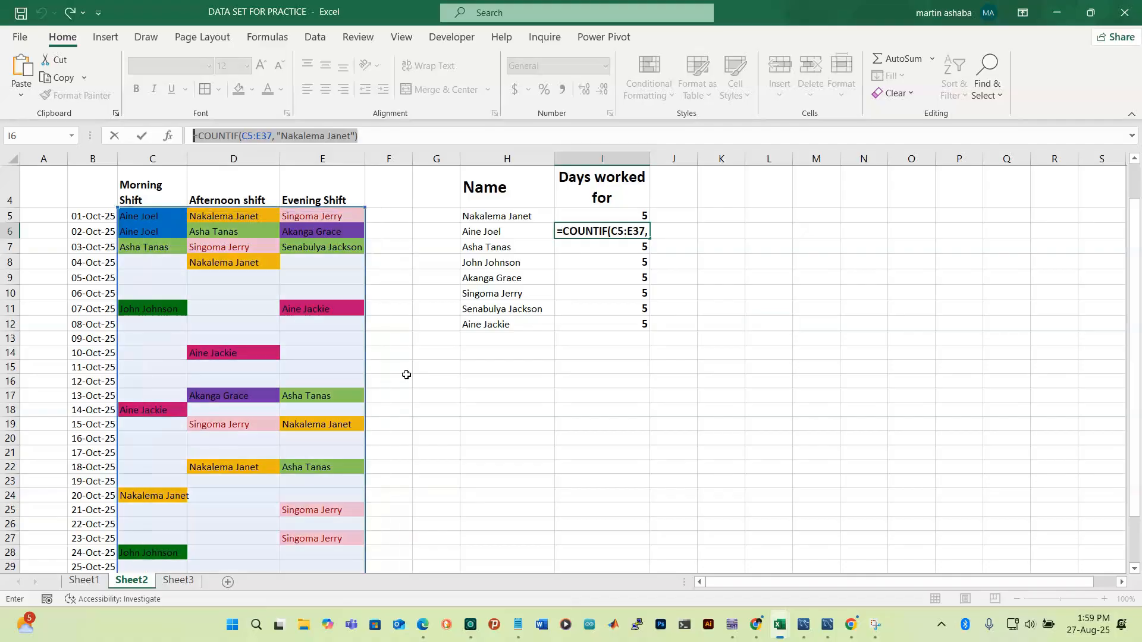
pyautogui.click(588, 351)
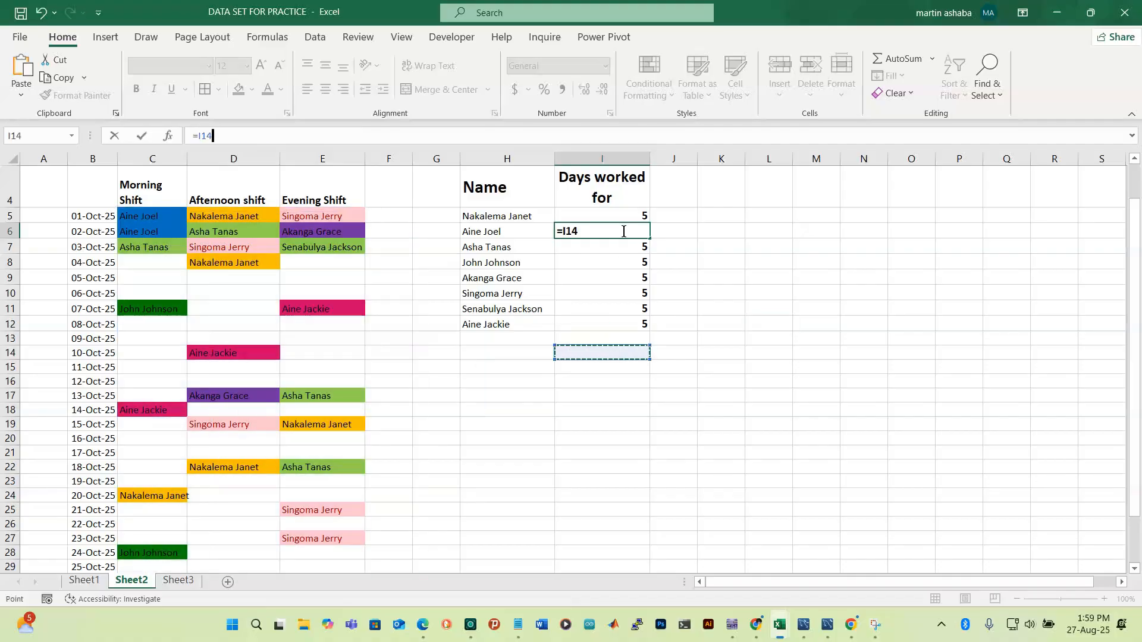
pyautogui.press('BackSpace')
pyautogui.click(714, 218)
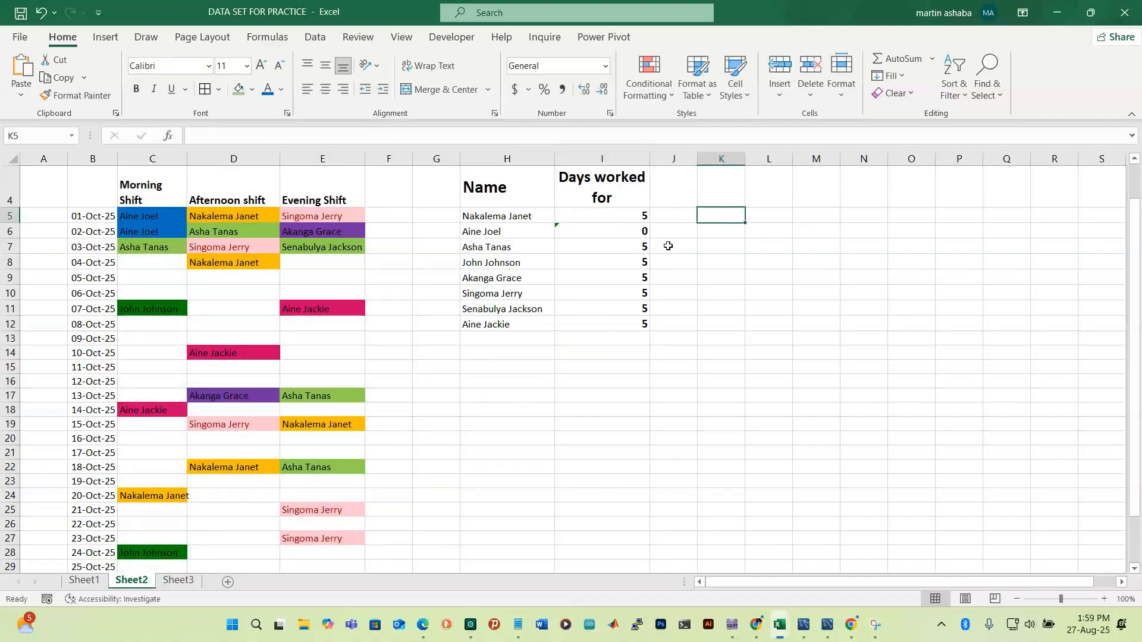
pyautogui.click(611, 232)
pyautogui.click(627, 214)
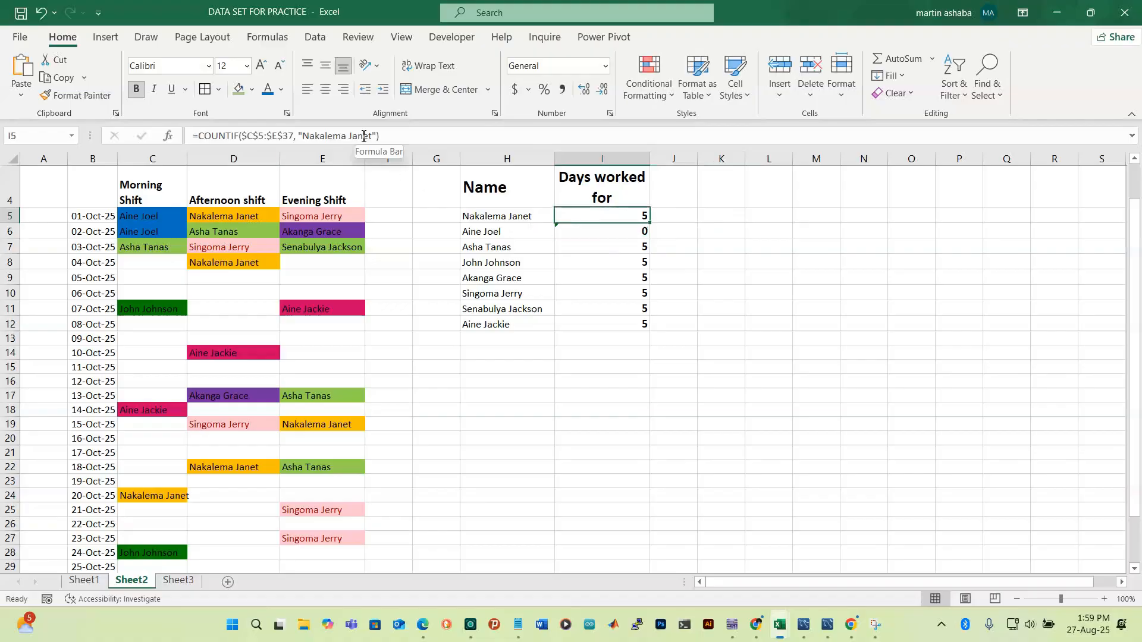
pyautogui.click(609, 234)
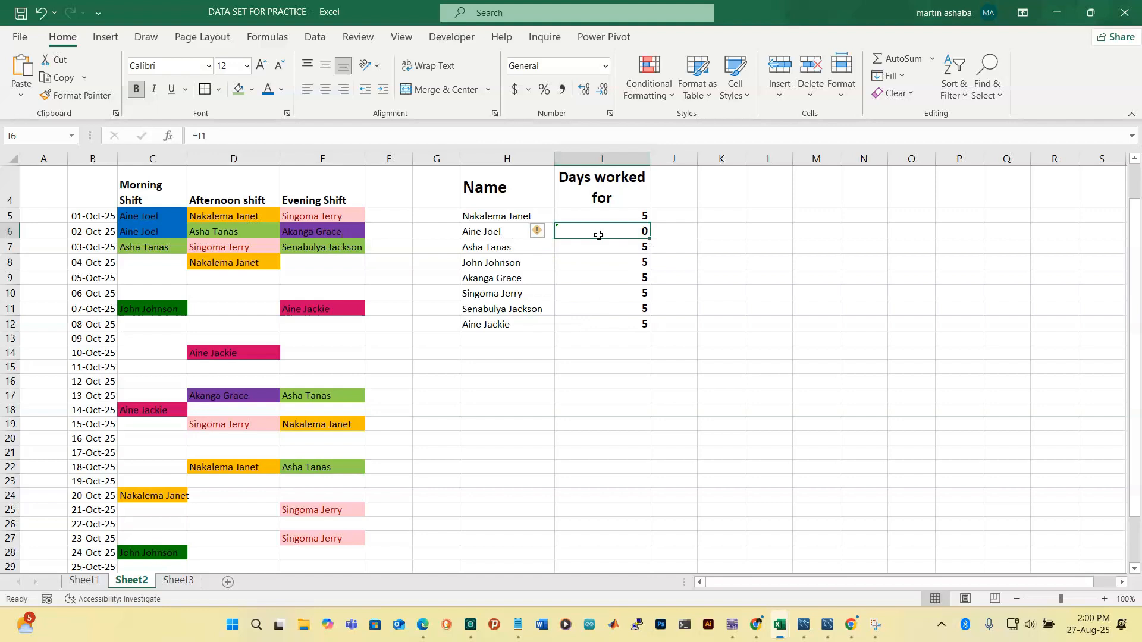
pyautogui.hotkey('ctrl', 'v')
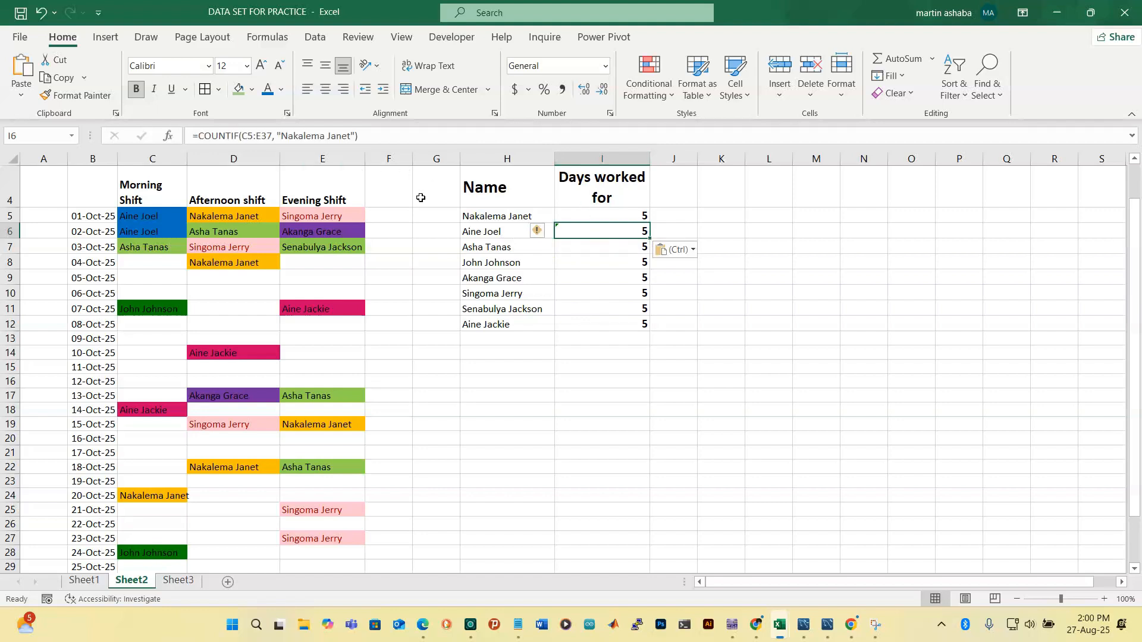
pyautogui.click(349, 136)
pyautogui.press('BackSpace')
pyautogui.press('BackSpace')
pyautogui.press('BackSpace')
pyautogui.press('BackSpace')
pyautogui.press('BackSpace')
pyautogui.press('BackSpace')
pyautogui.press('BackSpace')
pyautogui.press('BackSpace')
pyautogui.press('BackSpace')
pyautogui.press('BackSpace')
pyautogui.press('BackSpace')
pyautogui.press('BackSpace')
pyautogui.press('BackSpace')
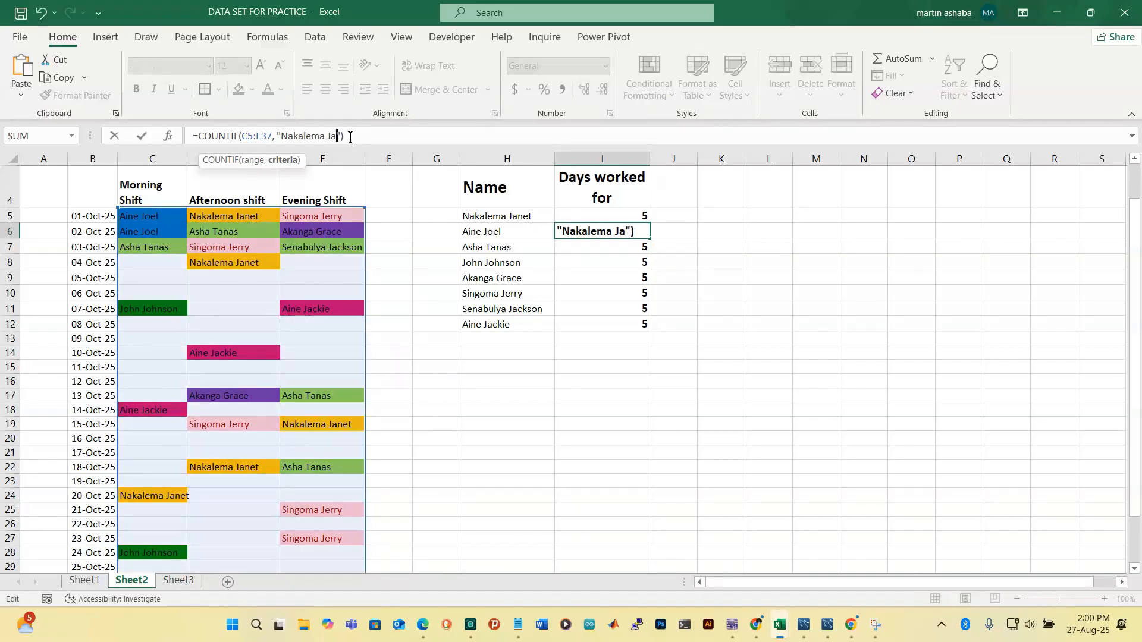
pyautogui.press('BackSpace')
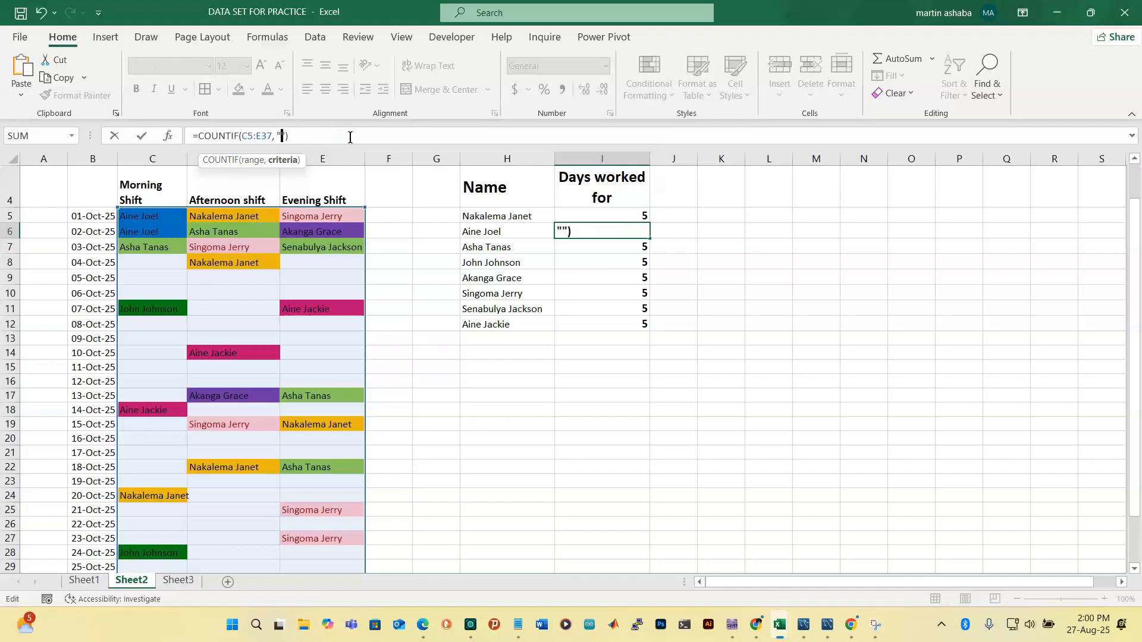
pyautogui.press('Return')
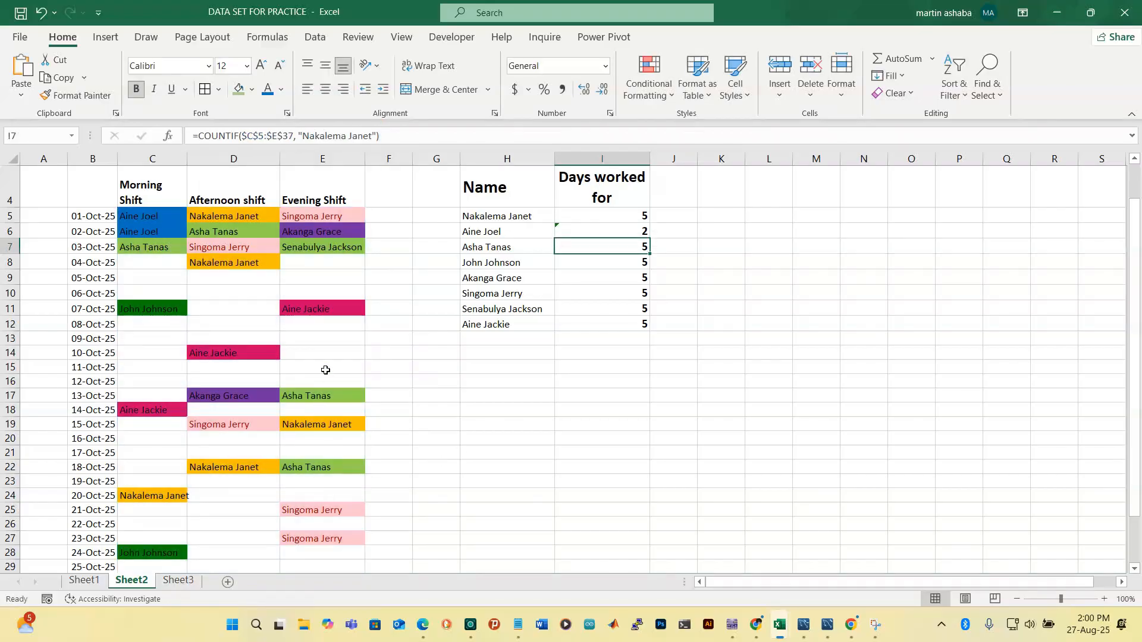
pyautogui.click(344, 352)
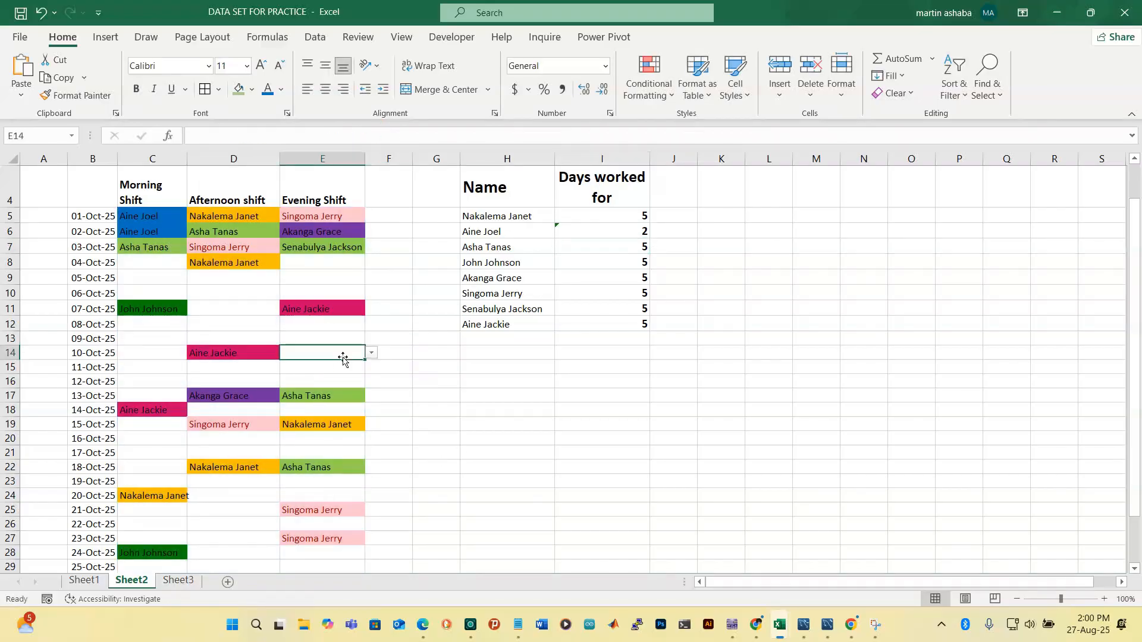
pyautogui.click(373, 353)
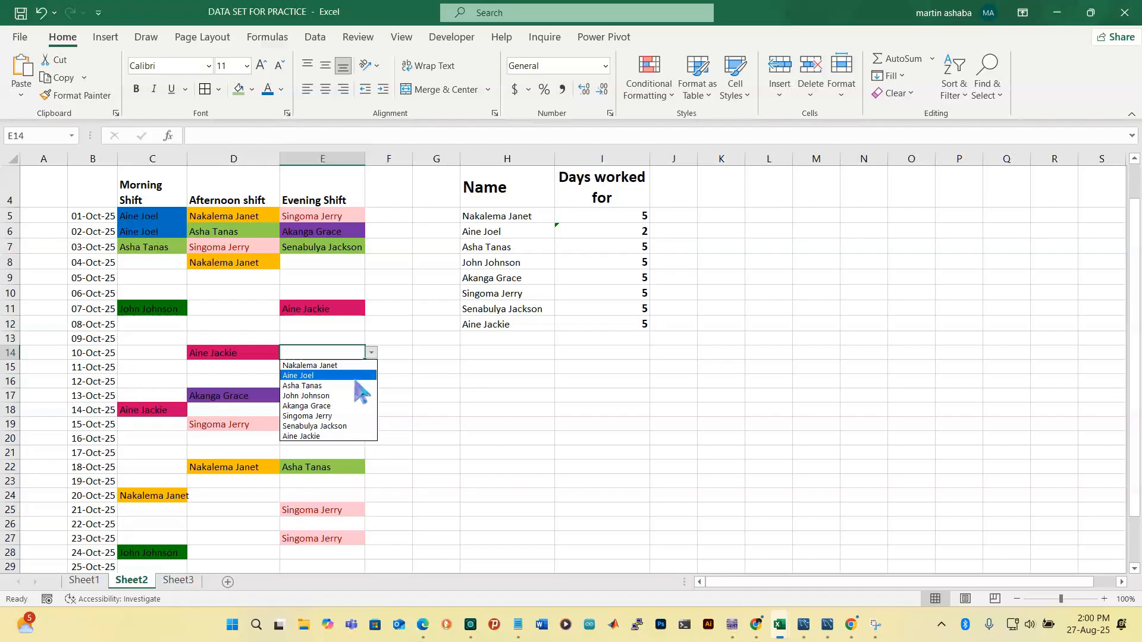
pyautogui.click(355, 376)
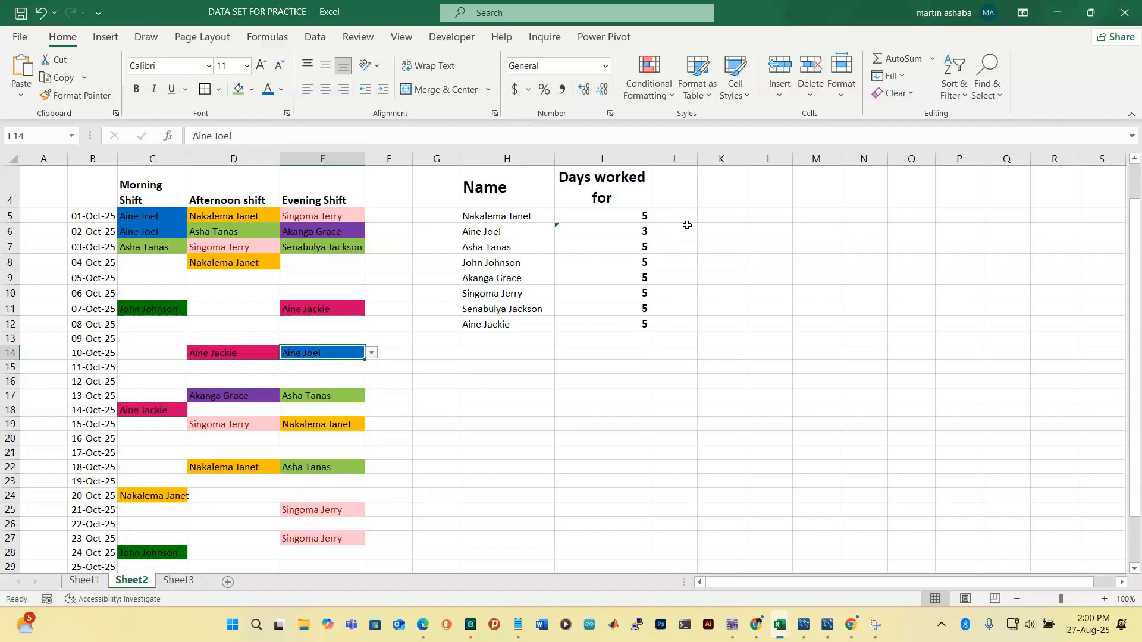
pyautogui.click(635, 248)
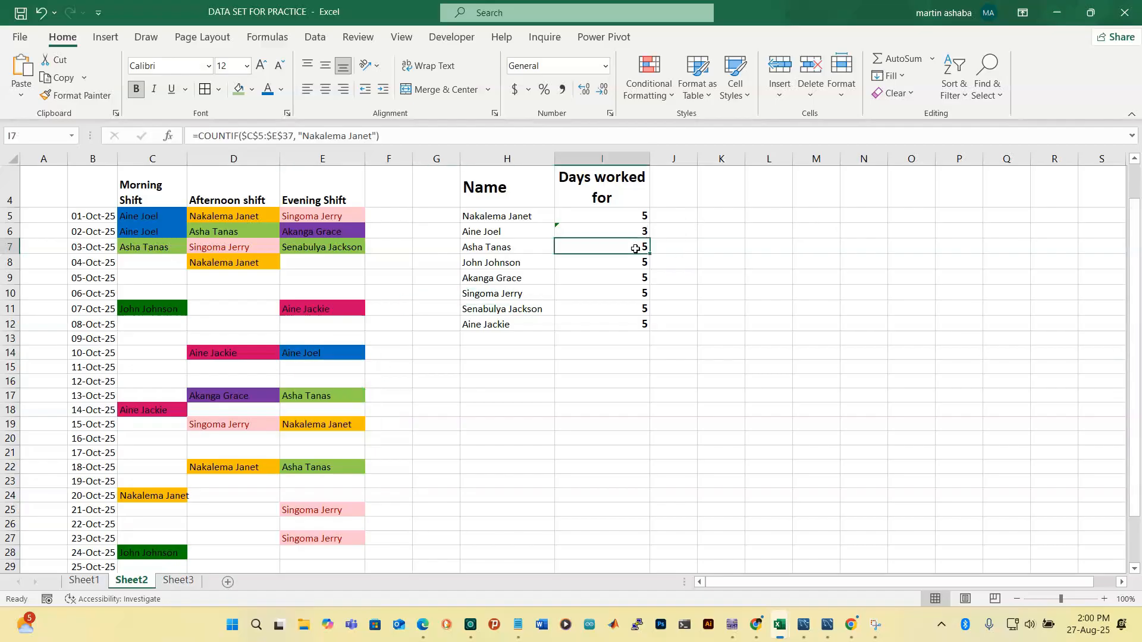
pyautogui.click(373, 137)
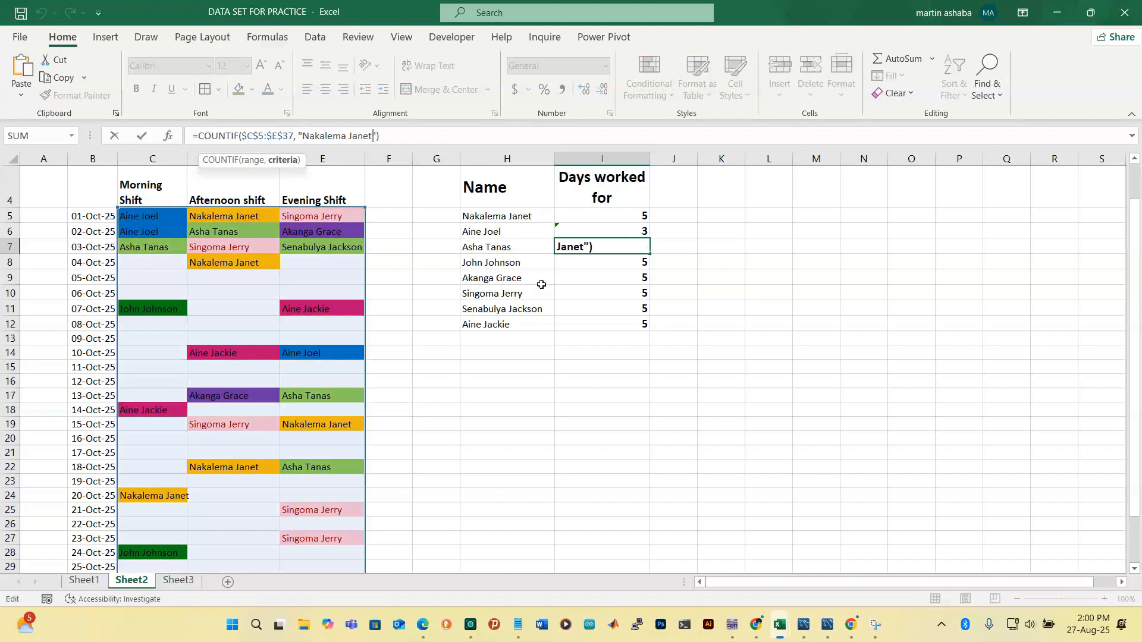
pyautogui.press('BackSpace')
pyautogui.press('BackSpace')
pyautogui.press('BackSpace')
pyautogui.press('BackSpace')
pyautogui.press('BackSpace')
pyautogui.press('BackSpace')
pyautogui.press('BackSpace')
pyautogui.press('BackSpace')
pyautogui.press('BackSpace')
pyautogui.press('BackSpace')
pyautogui.press('BackSpace')
pyautogui.press('BackSpace')
pyautogui.press('BackSpace')
pyautogui.press('BackSpace')
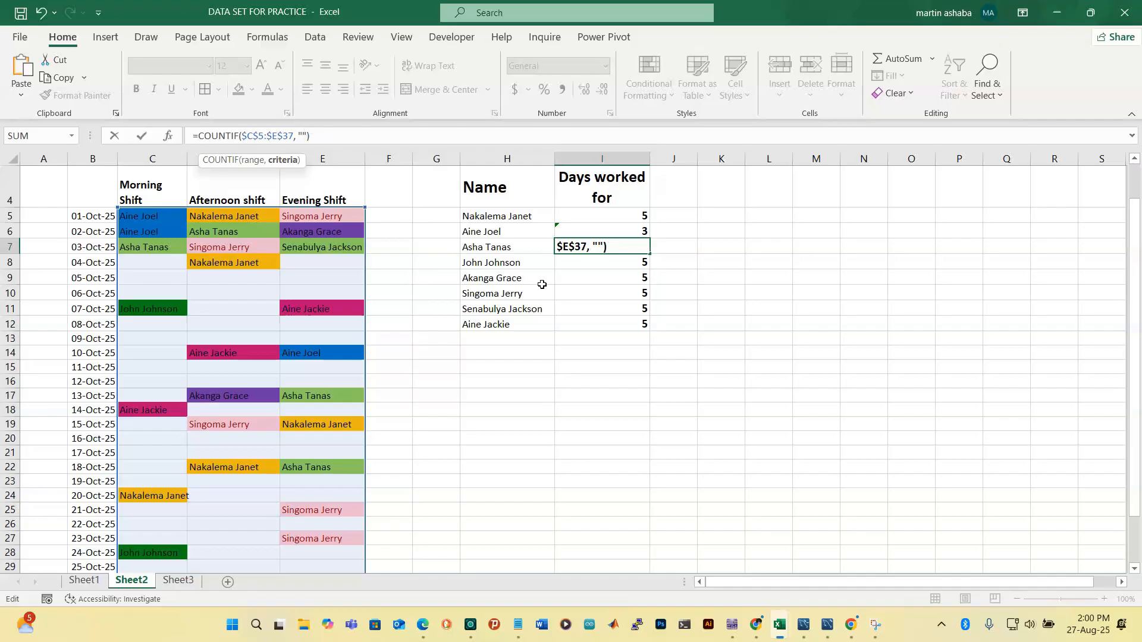
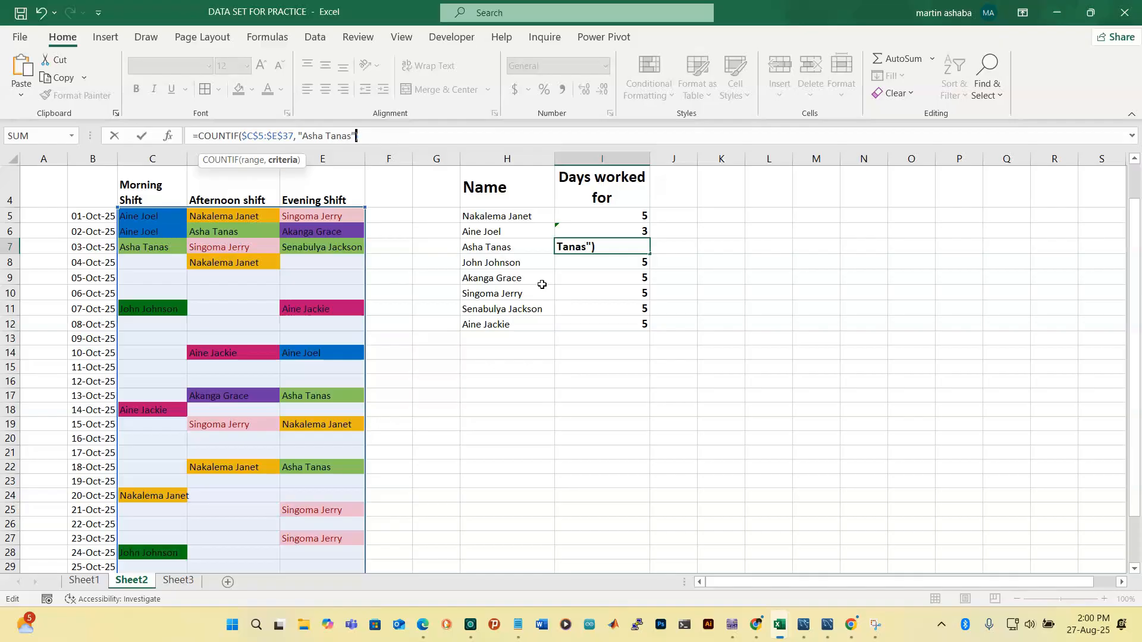
pyautogui.press('Return')
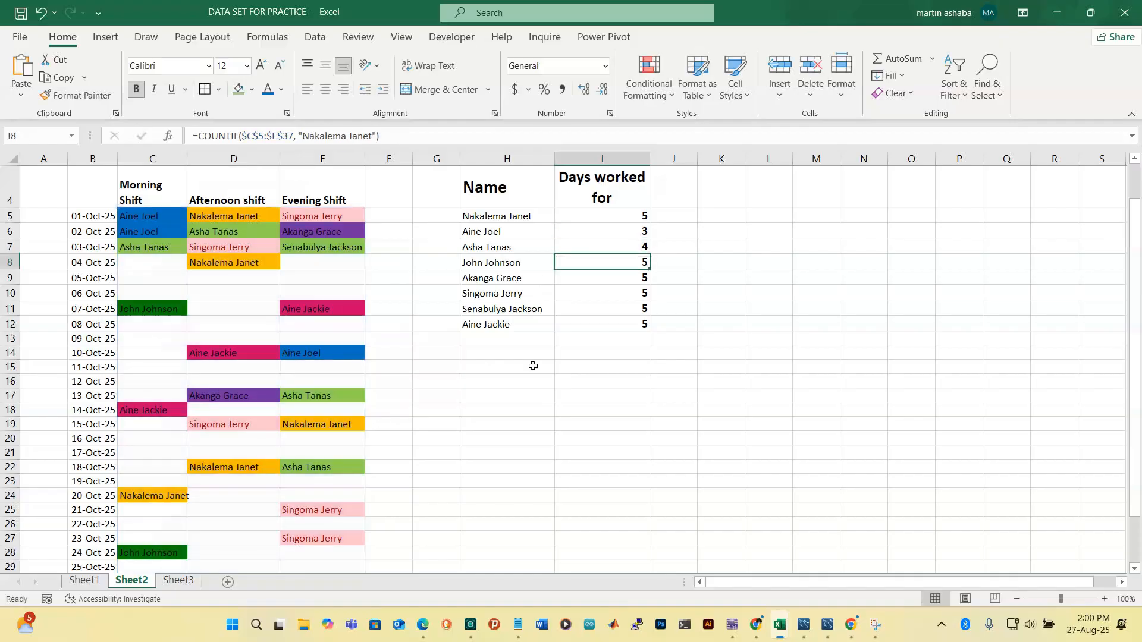
pyautogui.click(156, 451)
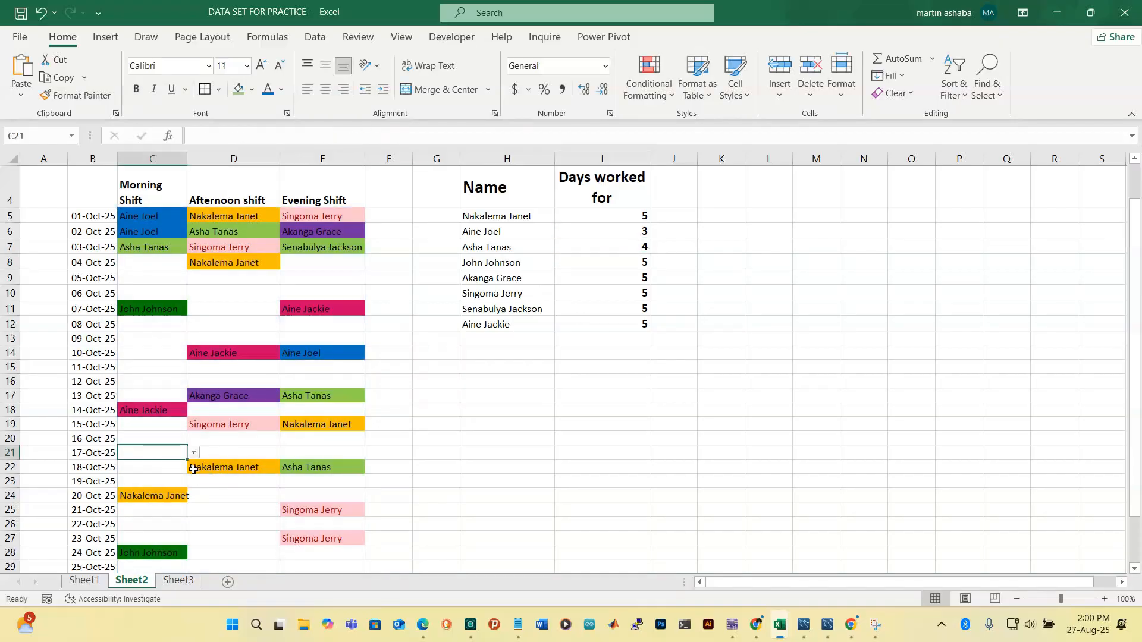
pyautogui.click(195, 454)
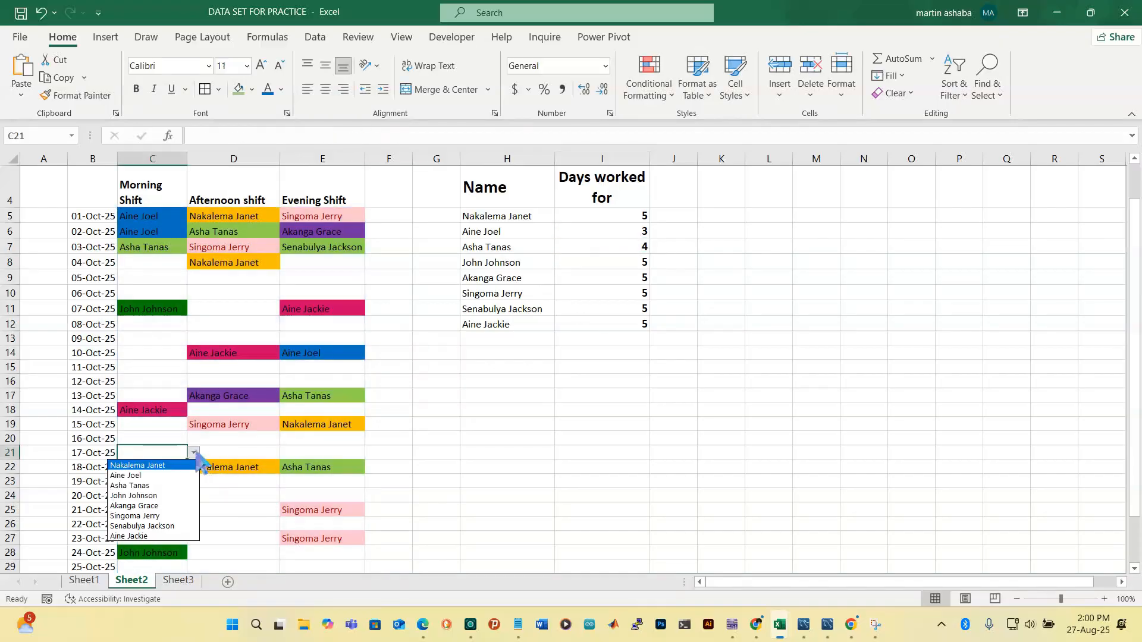
pyautogui.click(166, 484)
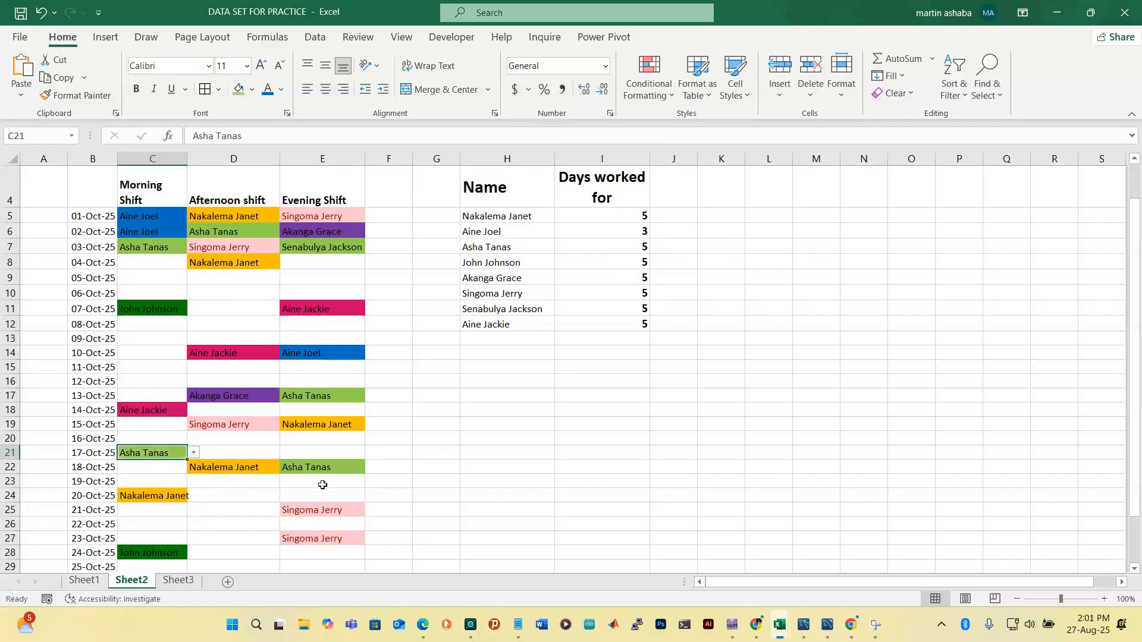
pyautogui.click(253, 468)
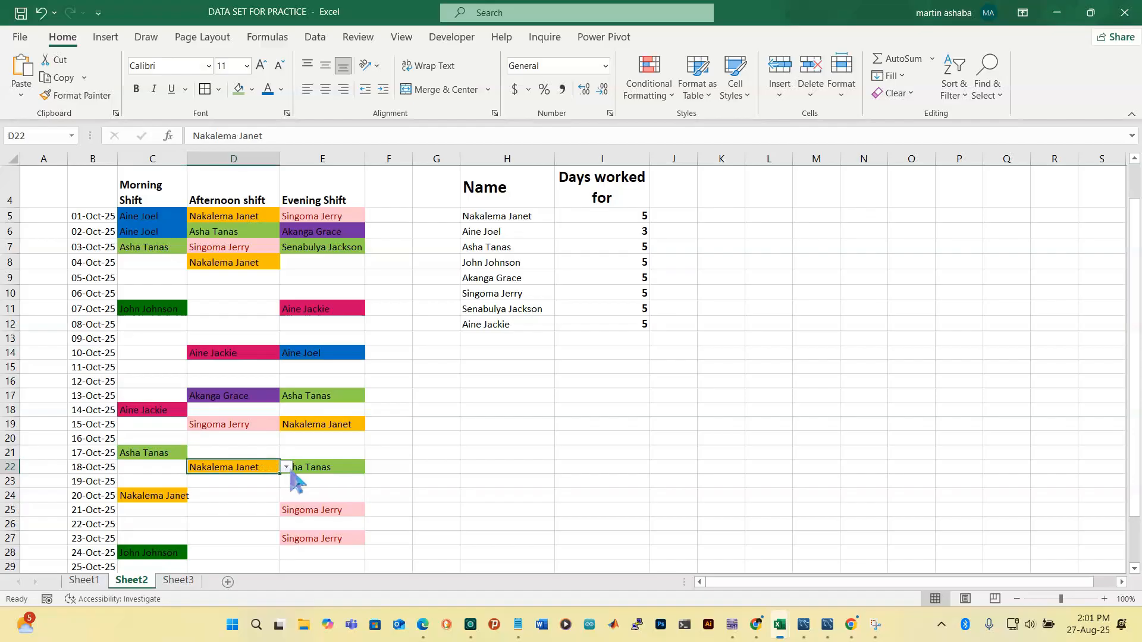
pyautogui.click(288, 470)
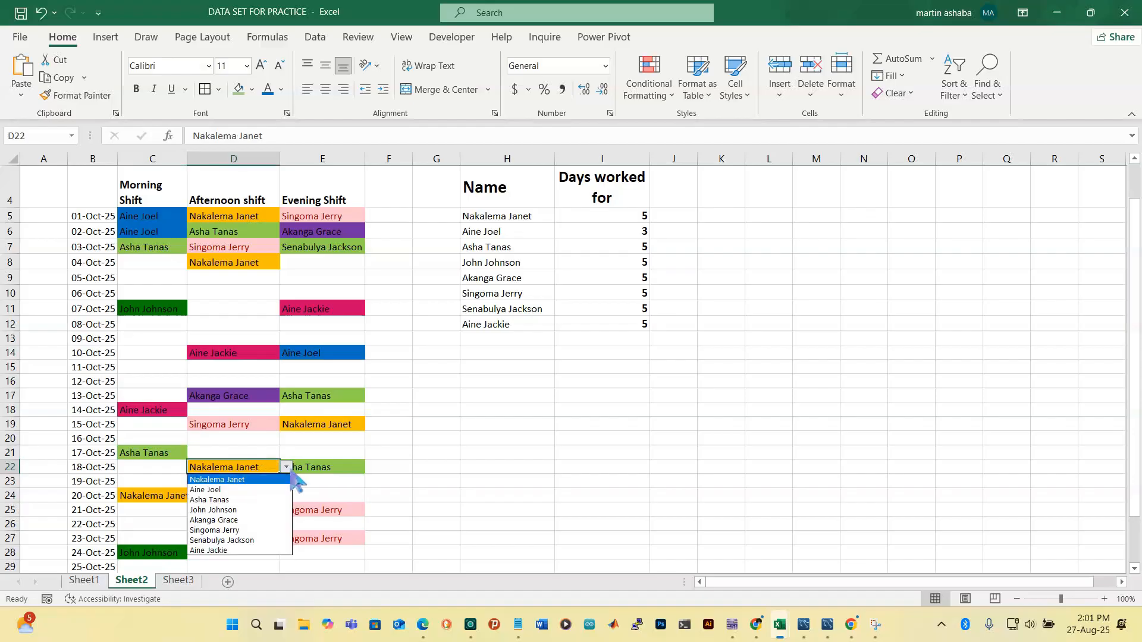
pyautogui.click(249, 501)
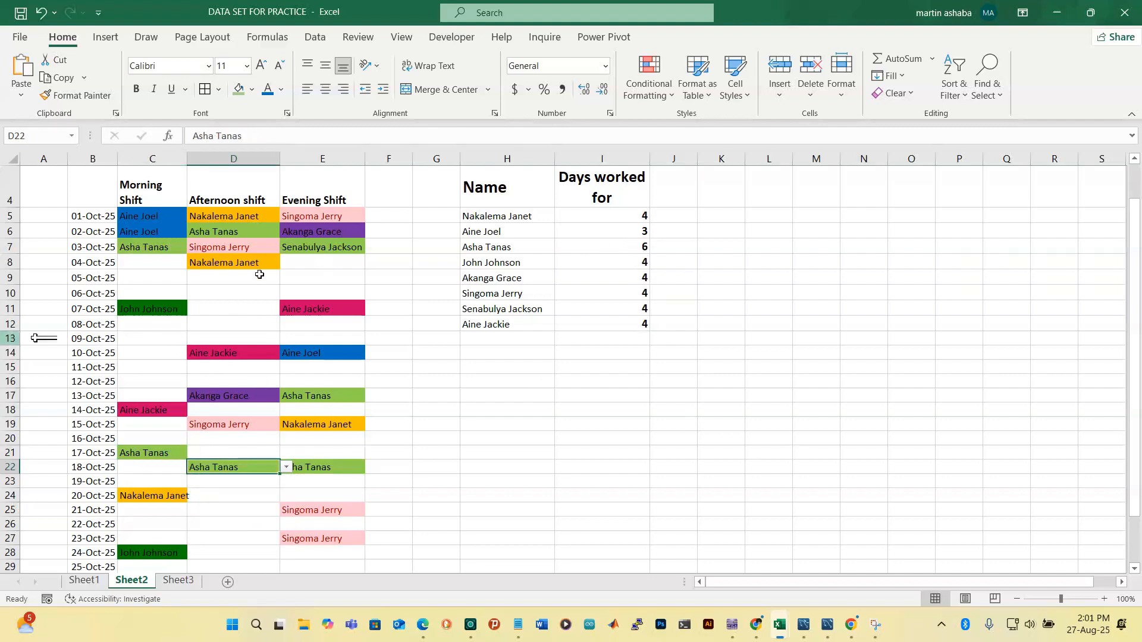
pyautogui.click(357, 425)
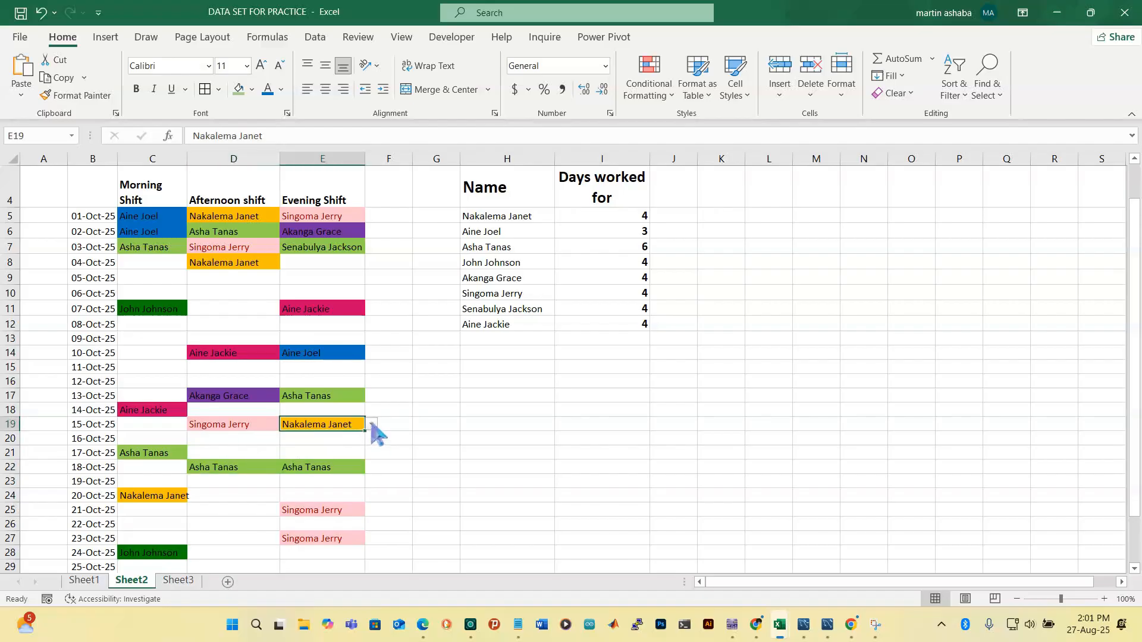
pyautogui.click(372, 424)
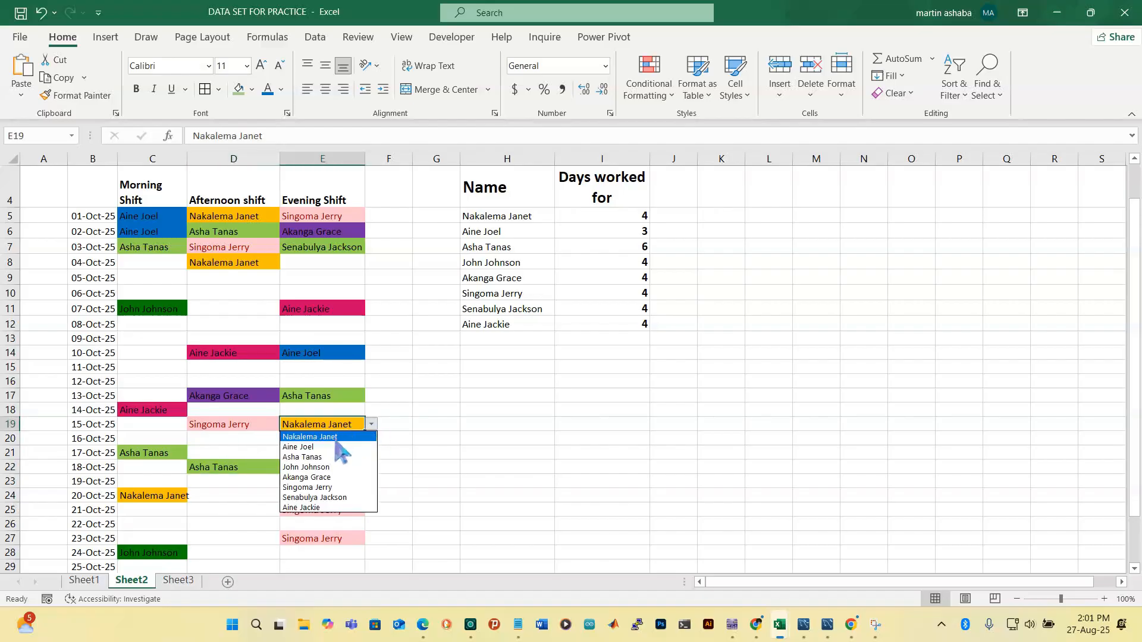
pyautogui.click(326, 459)
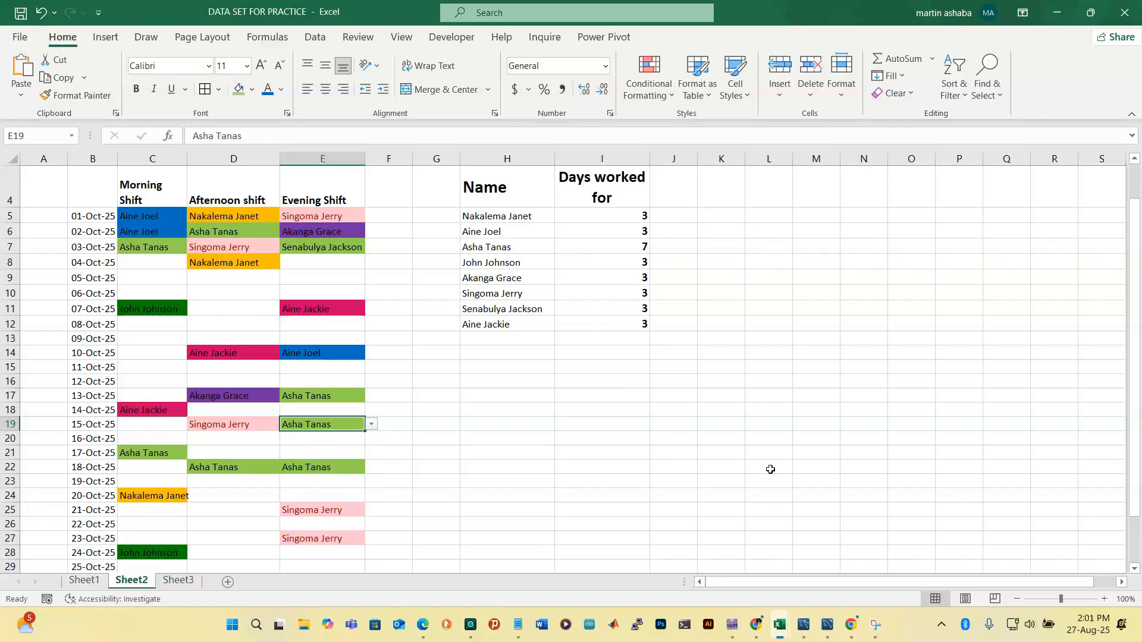
pyautogui.click(624, 264)
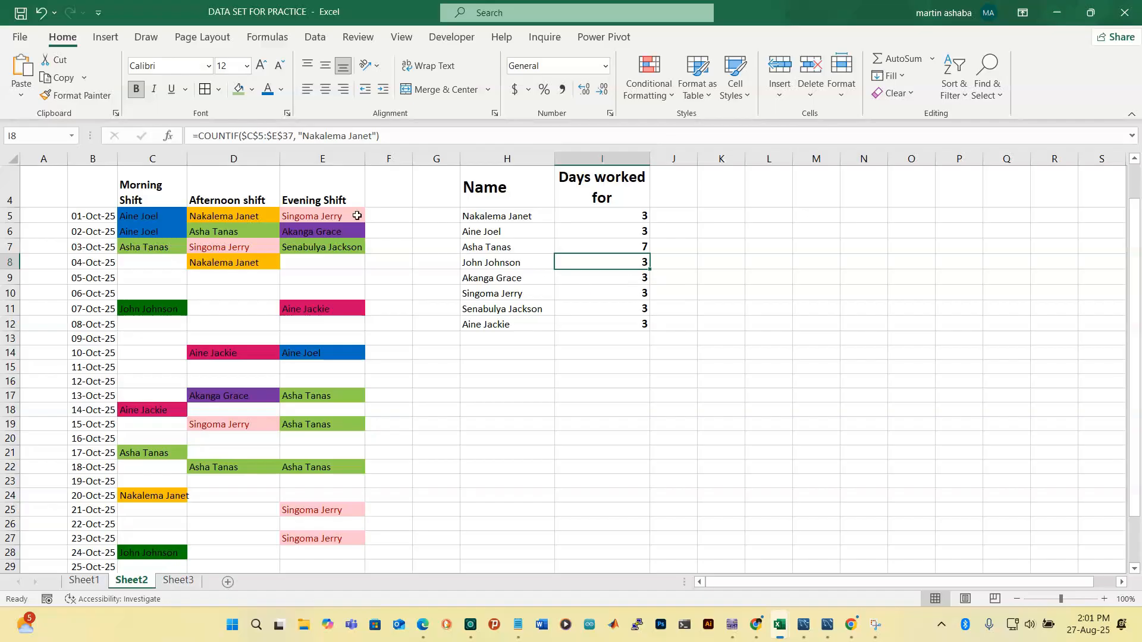
# Replace the previous employee's name in I8's COUNTIF criteria with this row's employee, giving 3
pyautogui.click(373, 136)
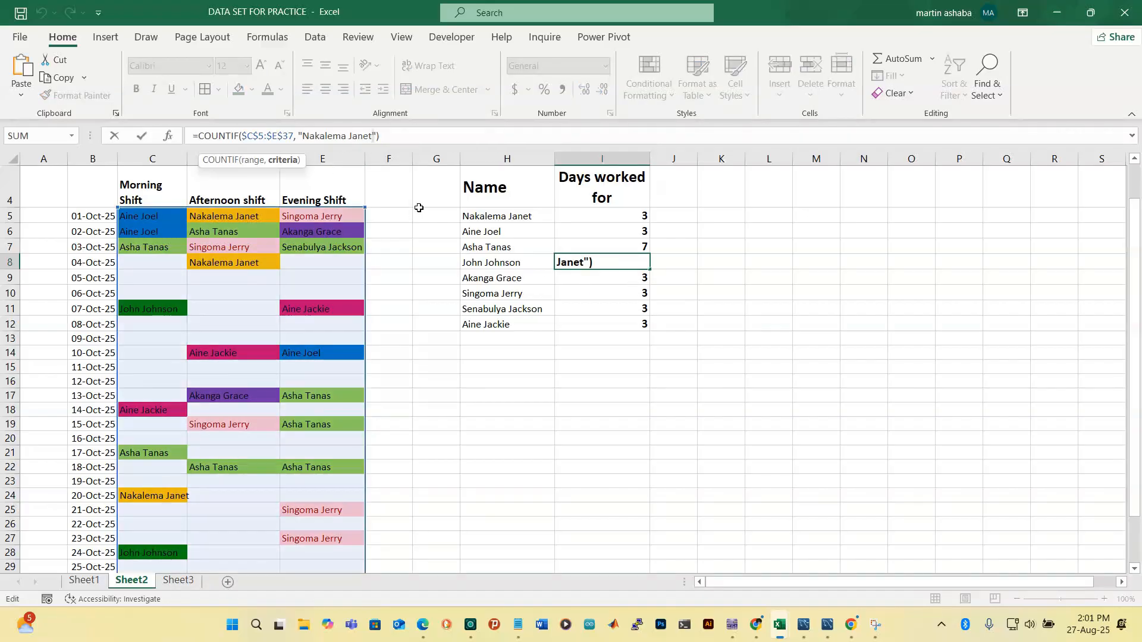
pyautogui.press('BackSpace')
pyautogui.press('BackSpace')
pyautogui.press('BackSpace')
pyautogui.press('BackSpace')
pyautogui.press('BackSpace')
pyautogui.press('BackSpace')
pyautogui.press('BackSpace')
pyautogui.press('BackSpace')
pyautogui.press('BackSpace')
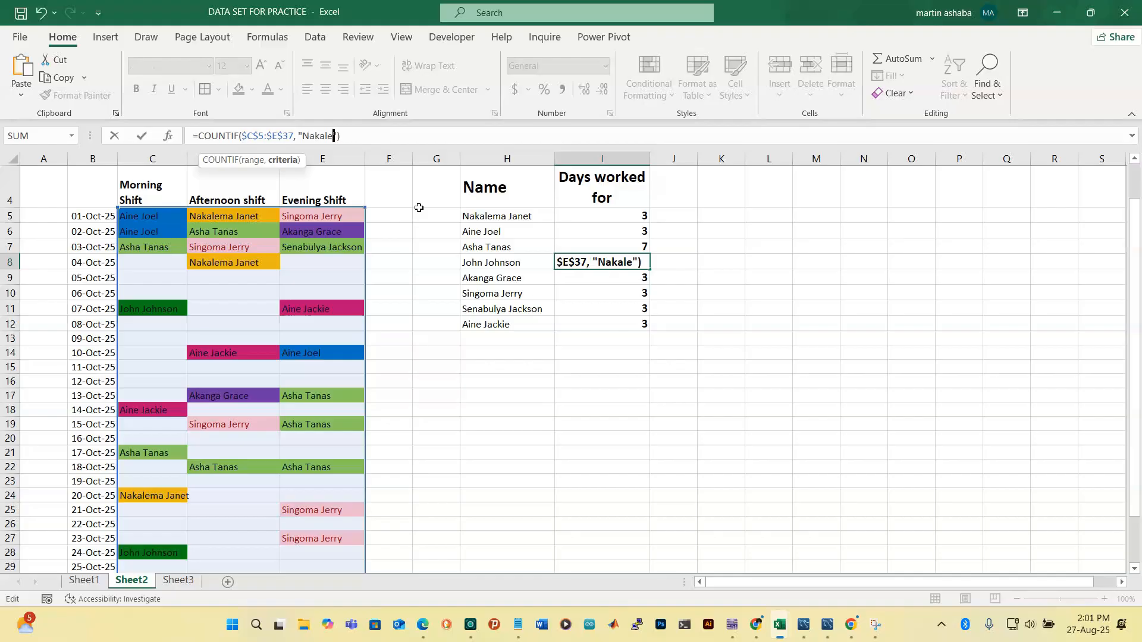
pyautogui.press('BackSpace')
pyautogui.press('BackSpace')
pyautogui.press('BackSpace')
pyautogui.press('BackSpace')
pyautogui.press('BackSpace')
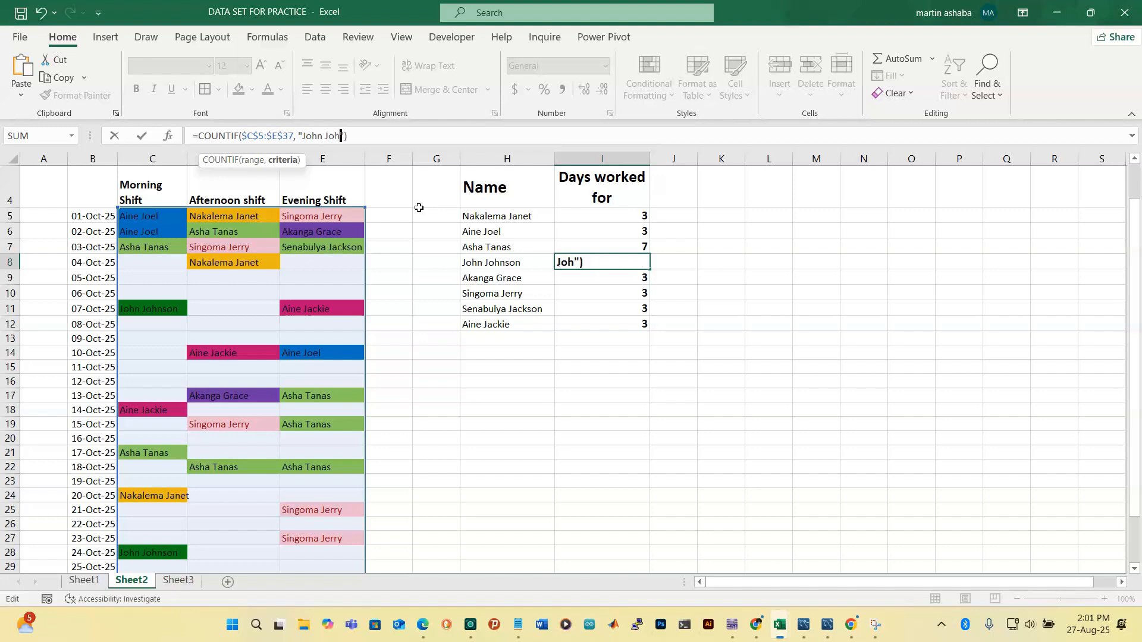
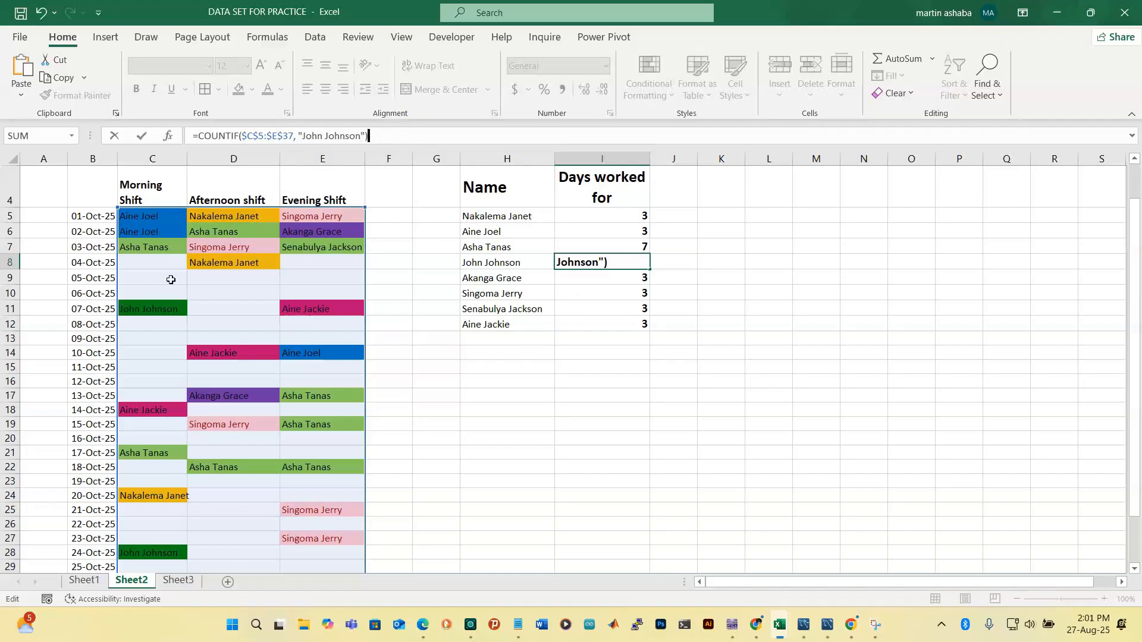
pyautogui.press('Return')
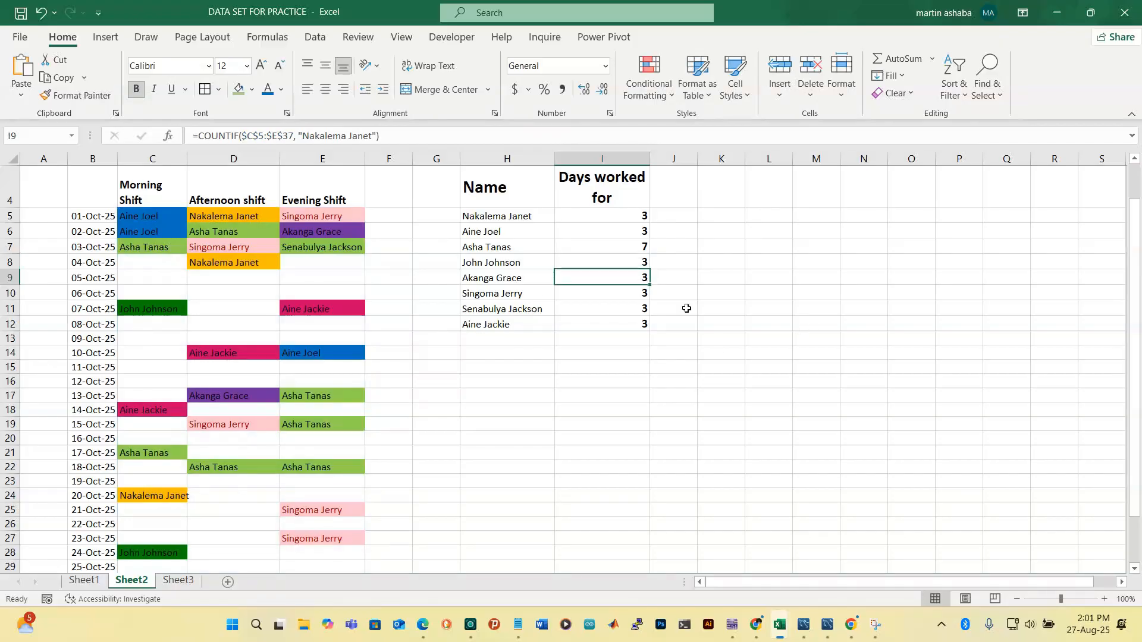
# Assign that employee from the dropdowns to the 17-Oct and 19-Oct afternoon shifts in D21 and D23
pyautogui.click(252, 447)
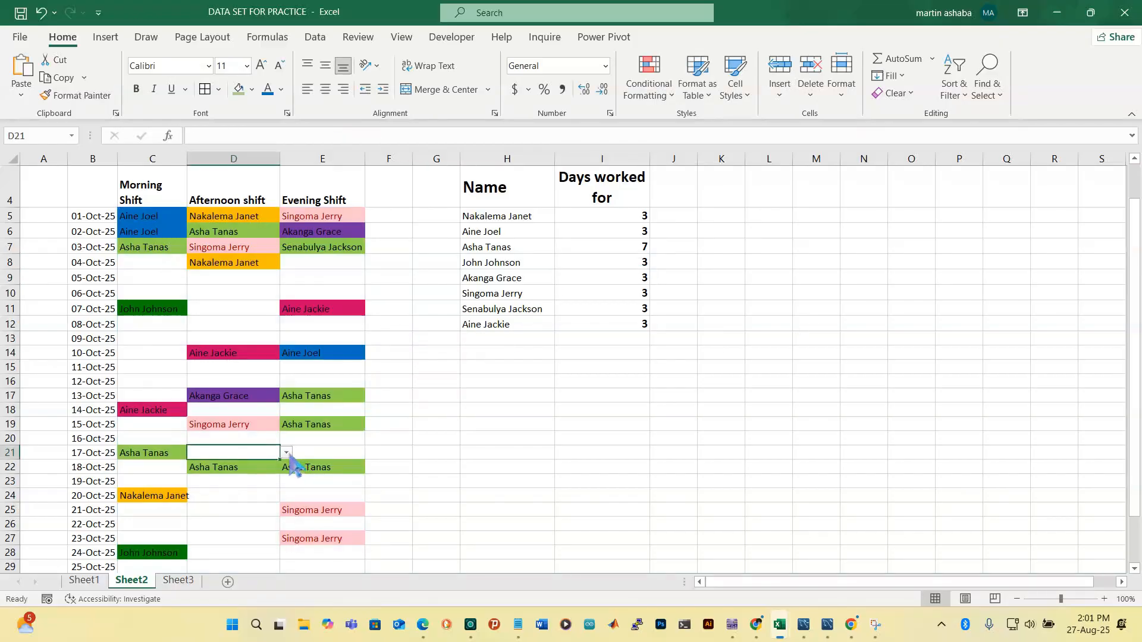
pyautogui.click(287, 454)
pyautogui.click(226, 491)
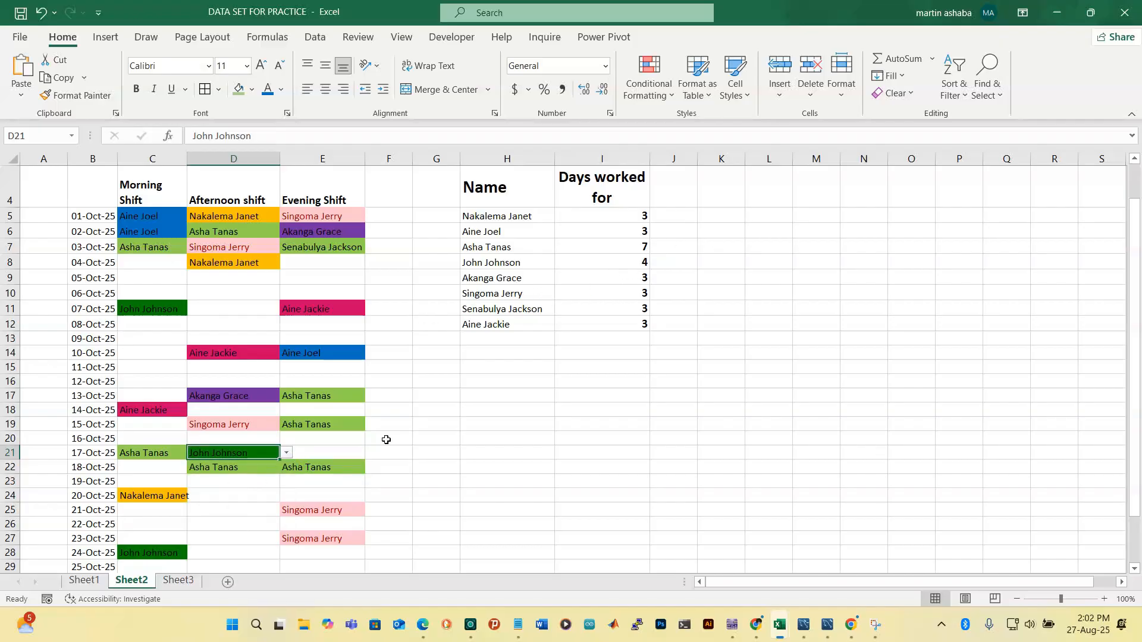
pyautogui.click(219, 487)
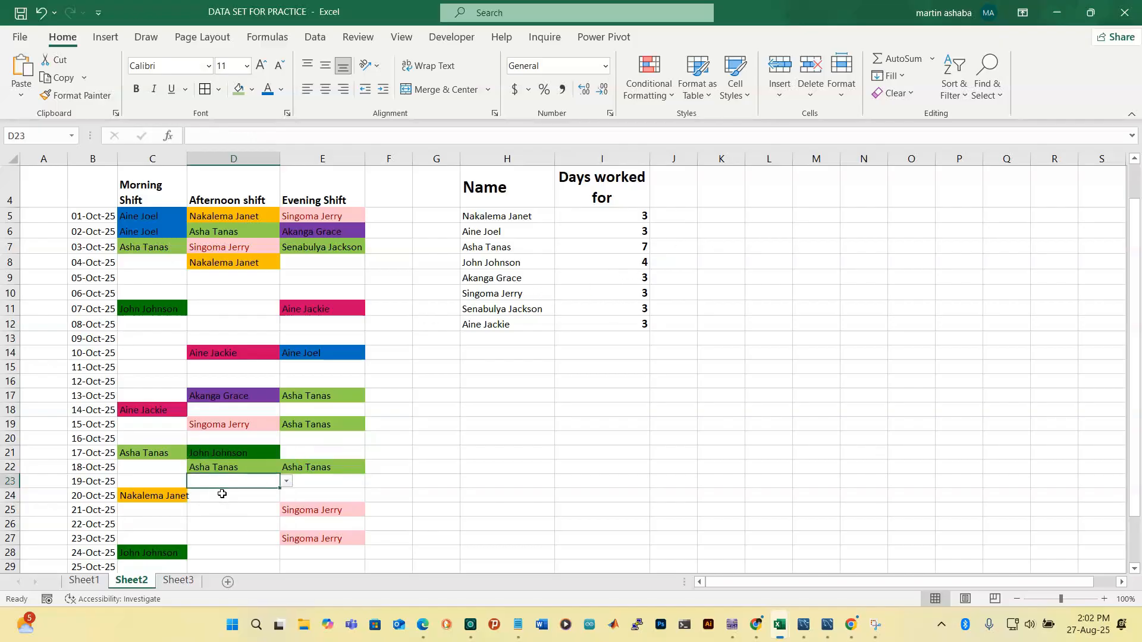
pyautogui.click(286, 482)
pyautogui.click(214, 524)
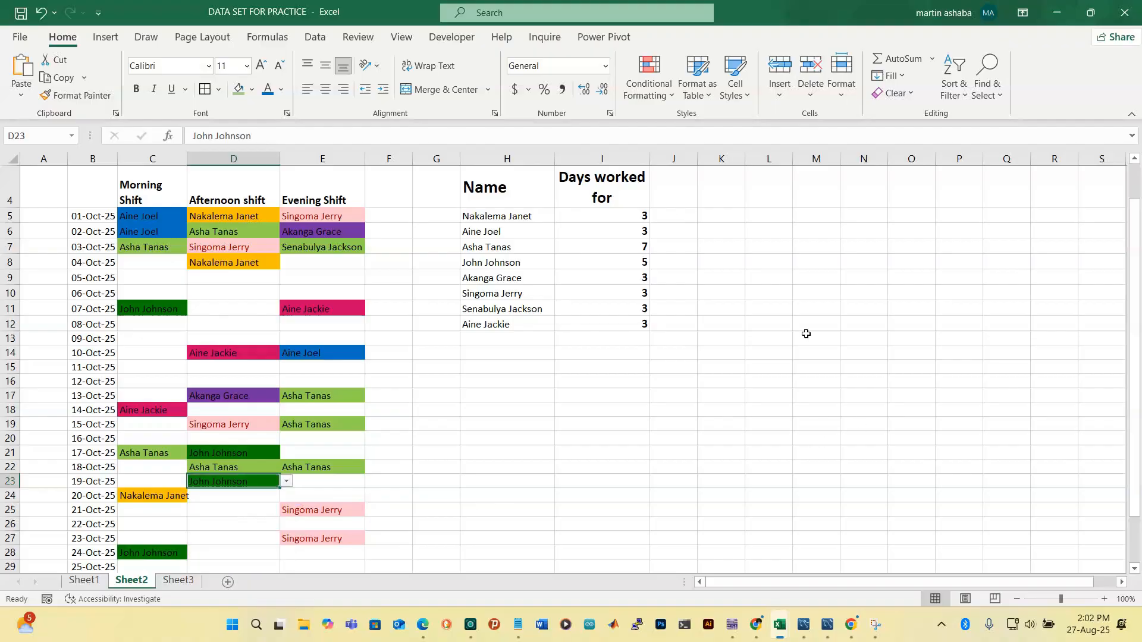
pyautogui.click(609, 280)
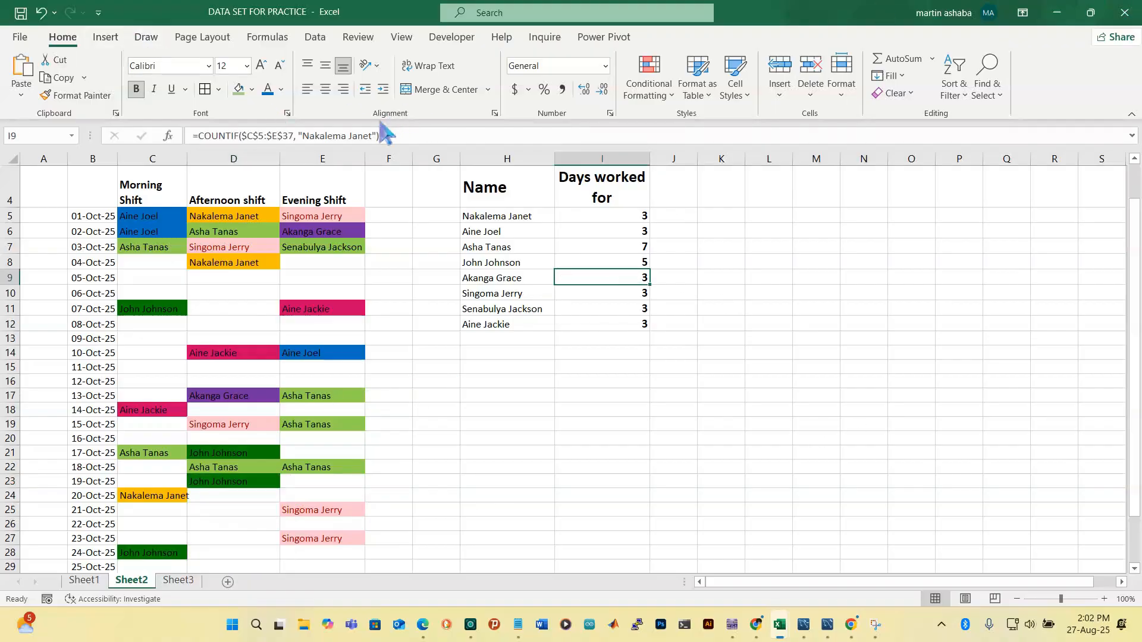
# Set I9's COUNTIF criteria to that row's own employee name, so the total reads 2
pyautogui.click(373, 138)
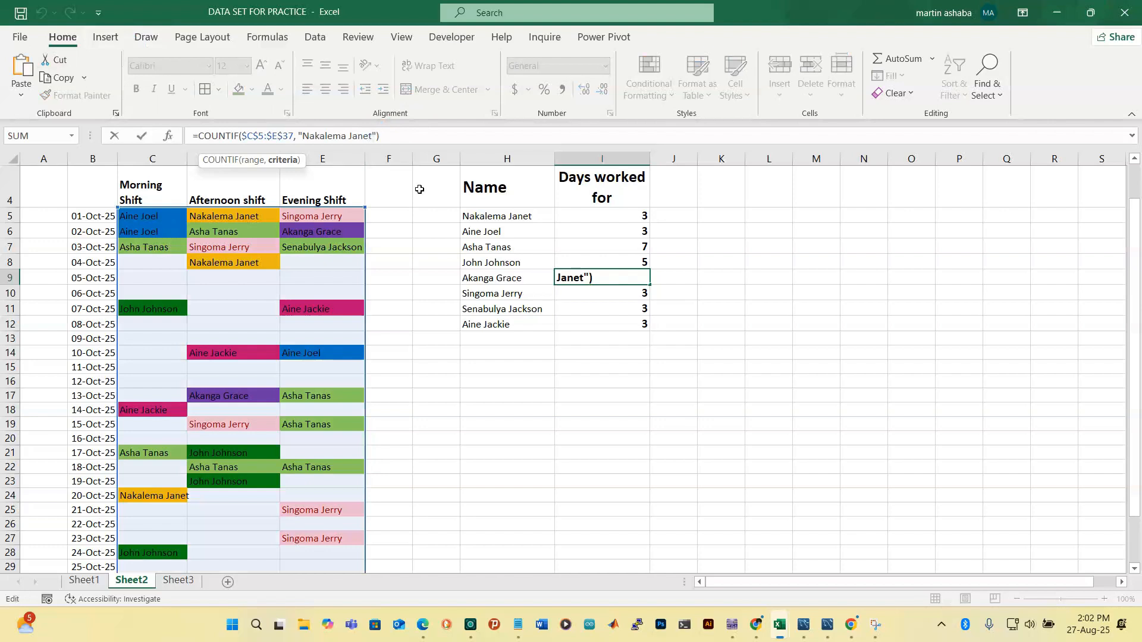
pyautogui.press('BackSpace')
pyautogui.press('BackSpace')
pyautogui.press('BackSpace')
pyautogui.press('BackSpace')
pyautogui.press('BackSpace')
pyautogui.press('BackSpace')
pyautogui.press('BackSpace')
pyautogui.press('BackSpace')
pyautogui.press('BackSpace')
pyautogui.press('BackSpace')
pyautogui.press('BackSpace')
pyautogui.press('BackSpace')
pyautogui.press('BackSpace')
pyautogui.press('BackSpace')
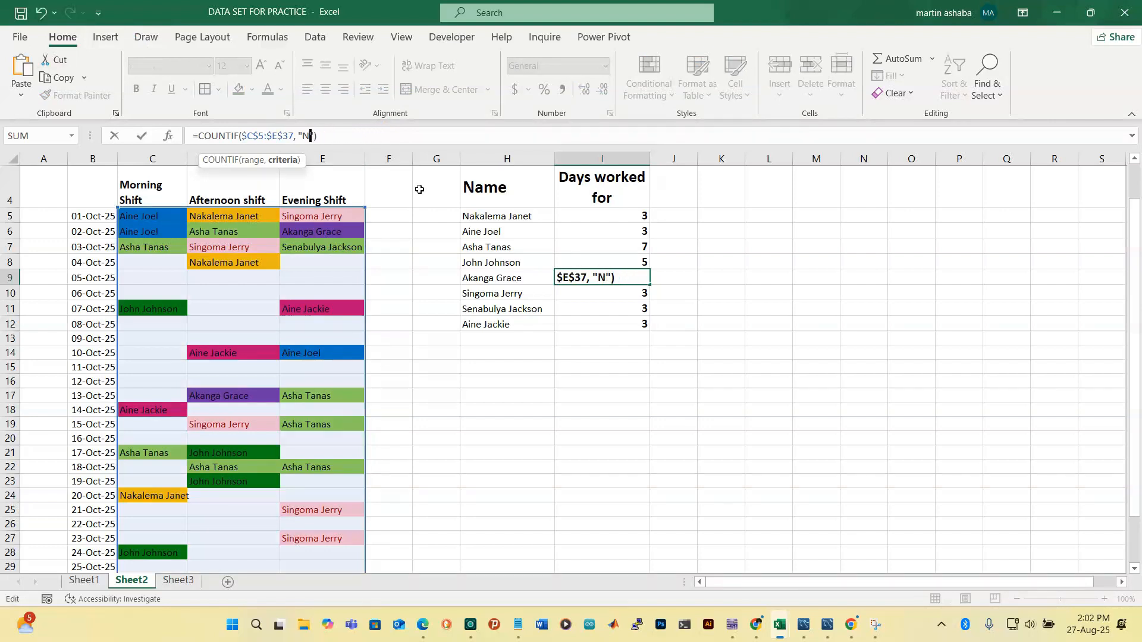
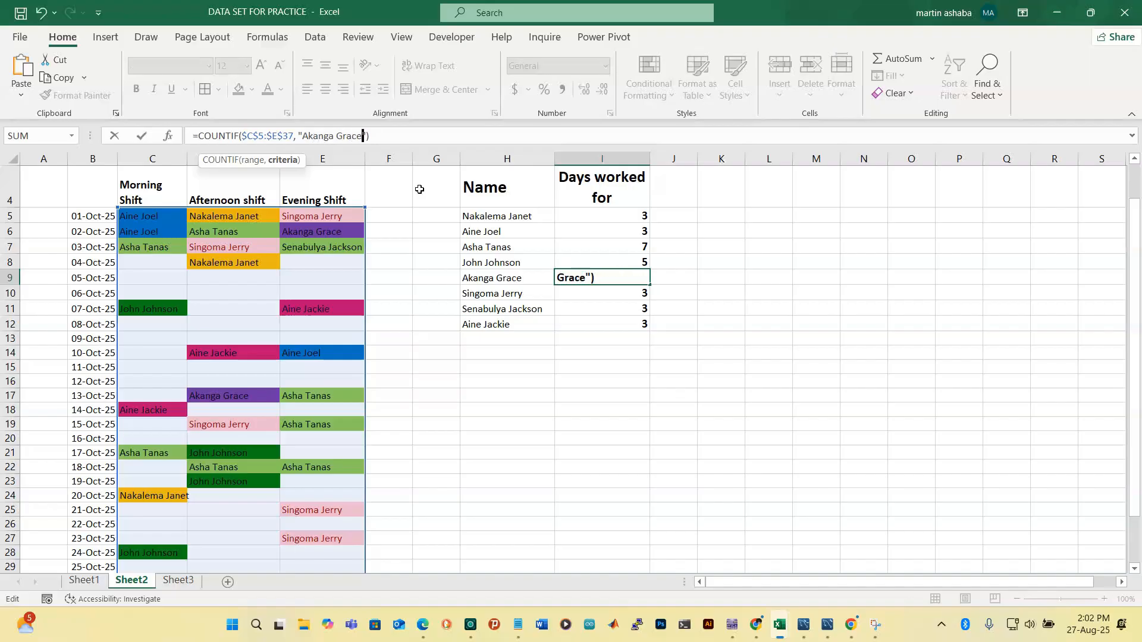
pyautogui.press('Return')
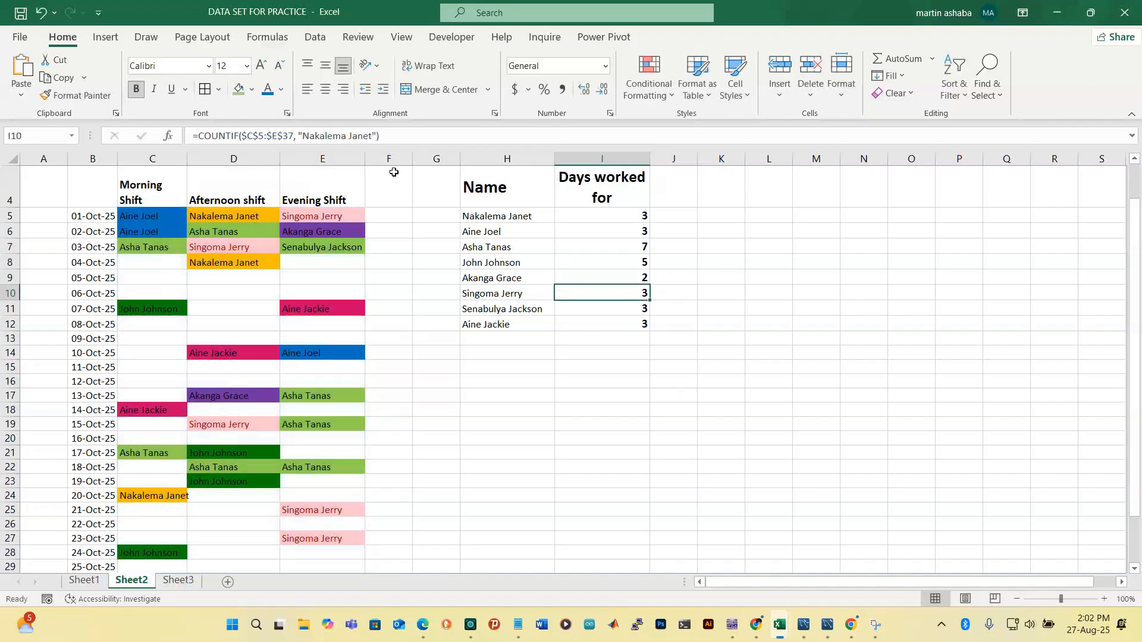
# Assign the I9 employee to the 09-Oct afternoon (D13) and 10-Oct morning (C14) shifts
pyautogui.click(225, 333)
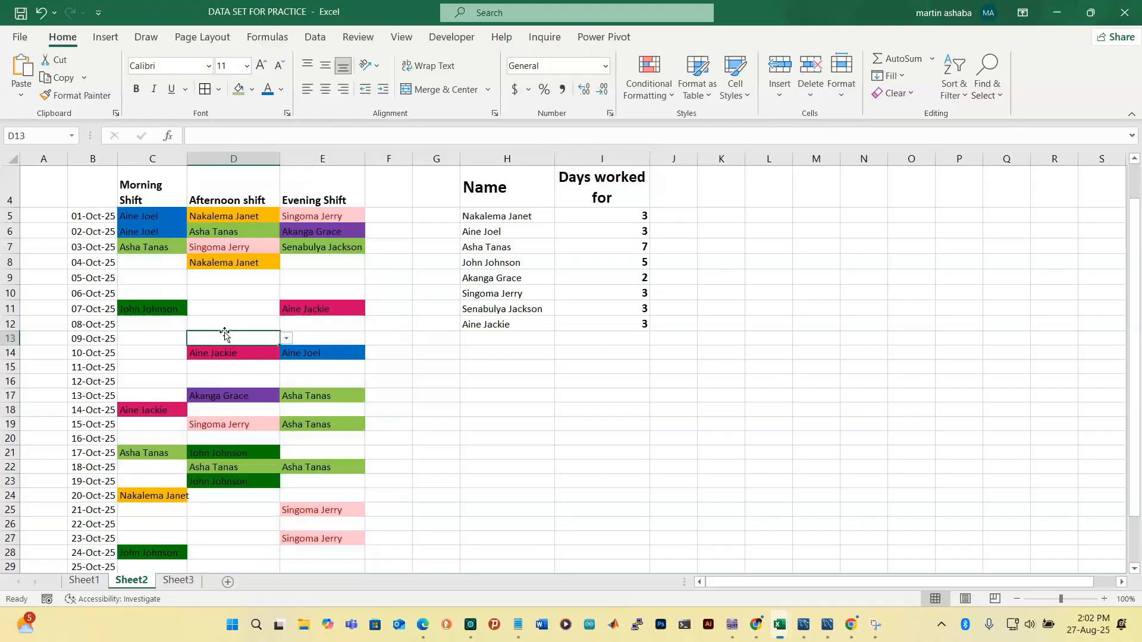
pyautogui.click(286, 338)
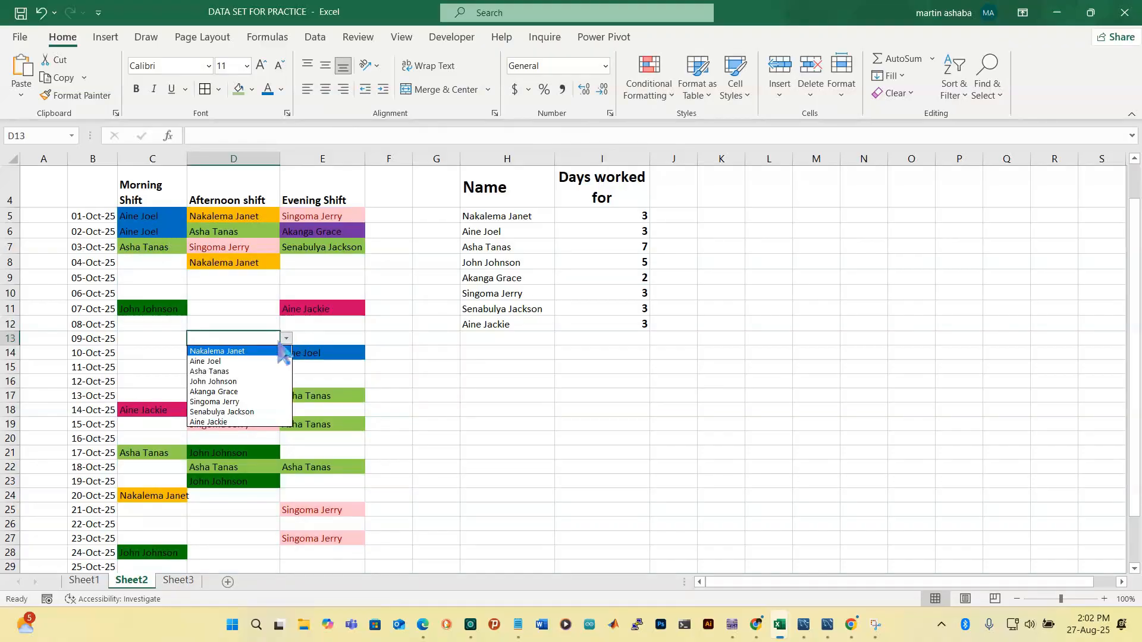
pyautogui.click(238, 391)
pyautogui.click(146, 356)
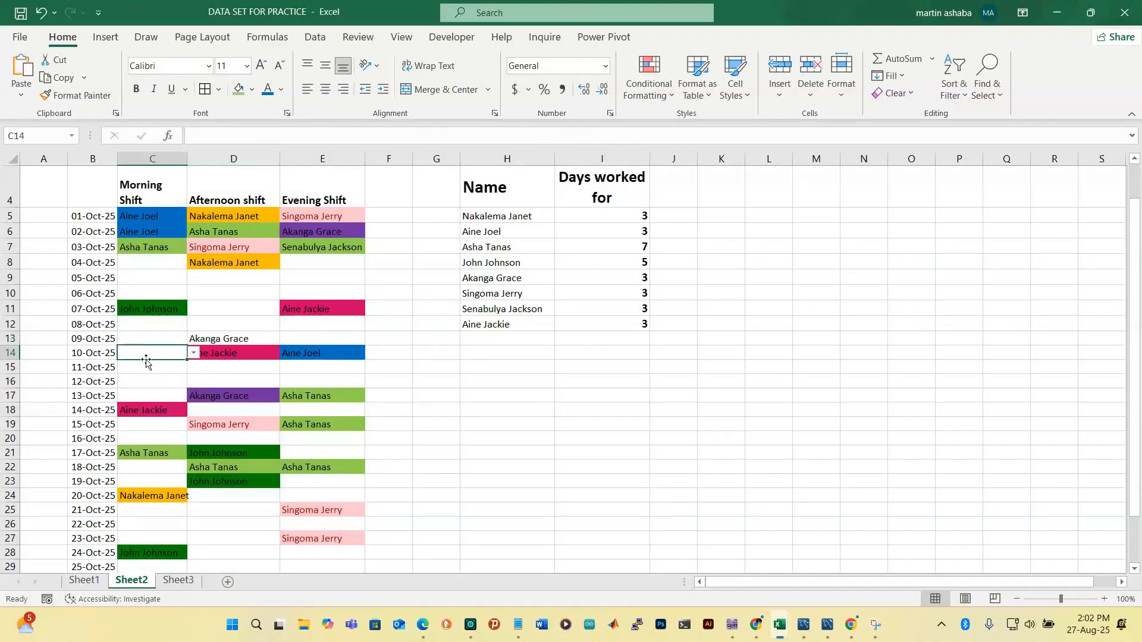
pyautogui.click(193, 353)
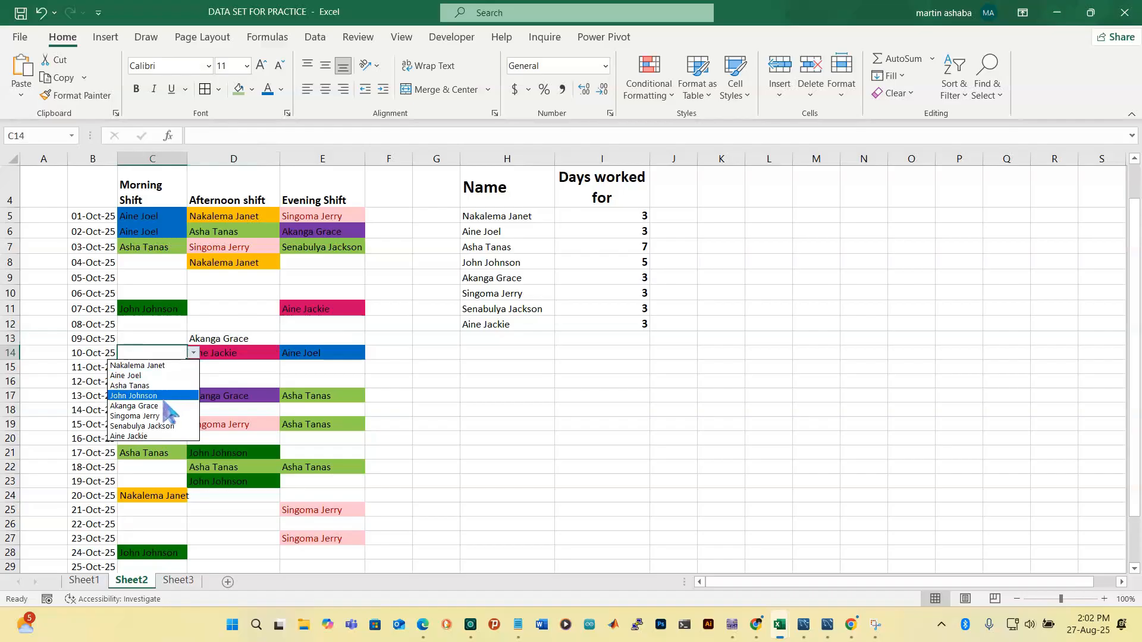
pyautogui.click(163, 403)
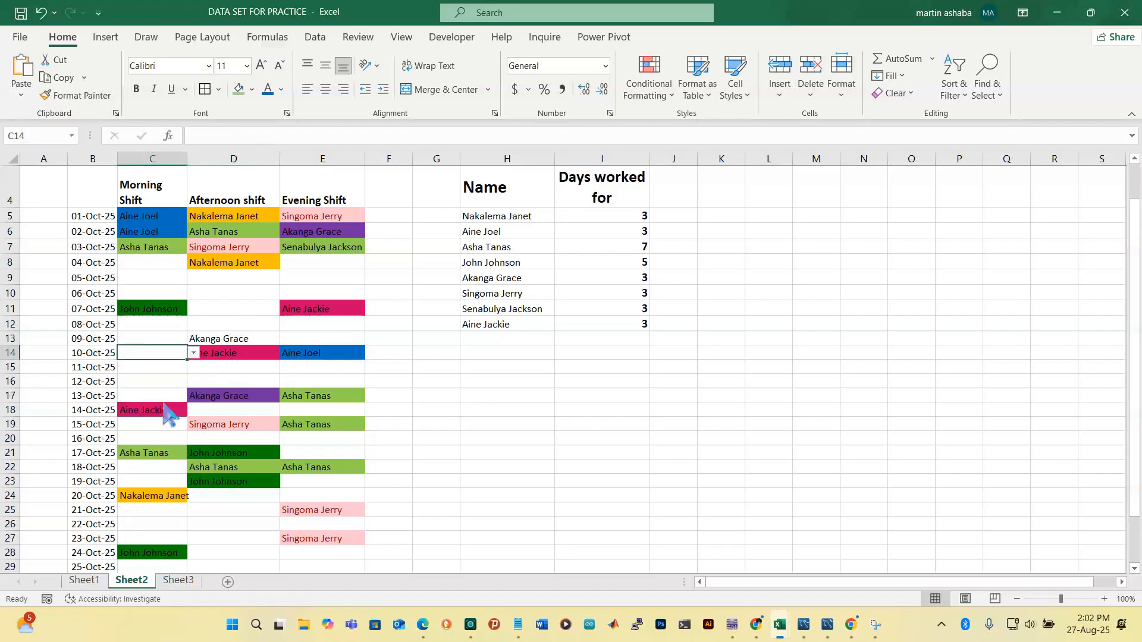
# Clear the Days worked for totals in I10 and I11
pyautogui.click(621, 294)
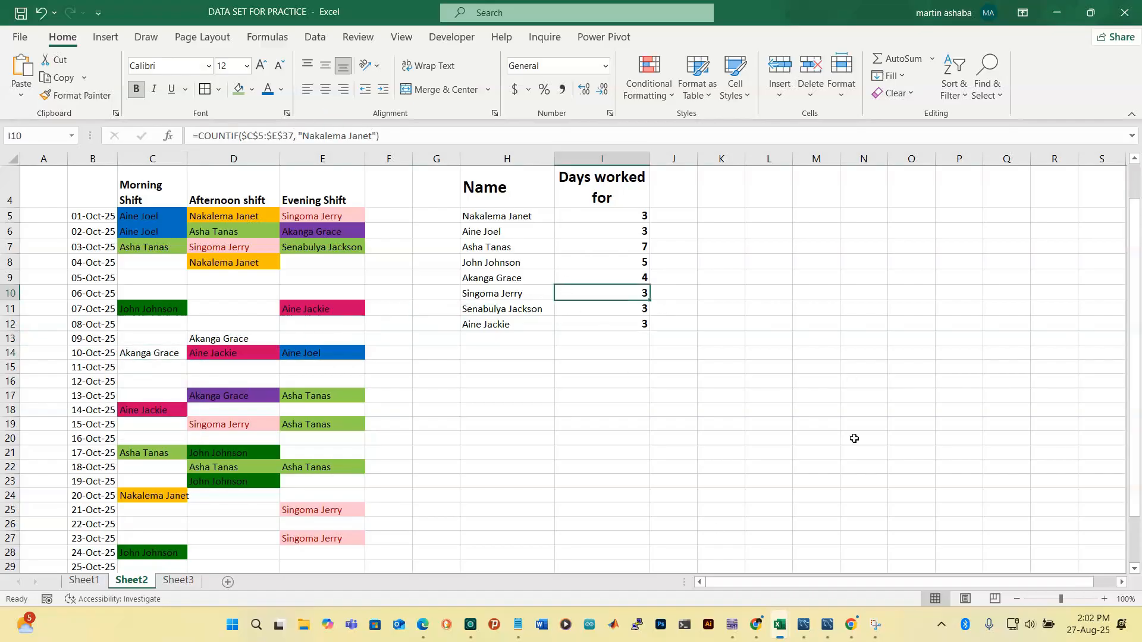
pyautogui.press('BackSpace')
pyautogui.click(643, 308)
pyautogui.press('BackSpace')
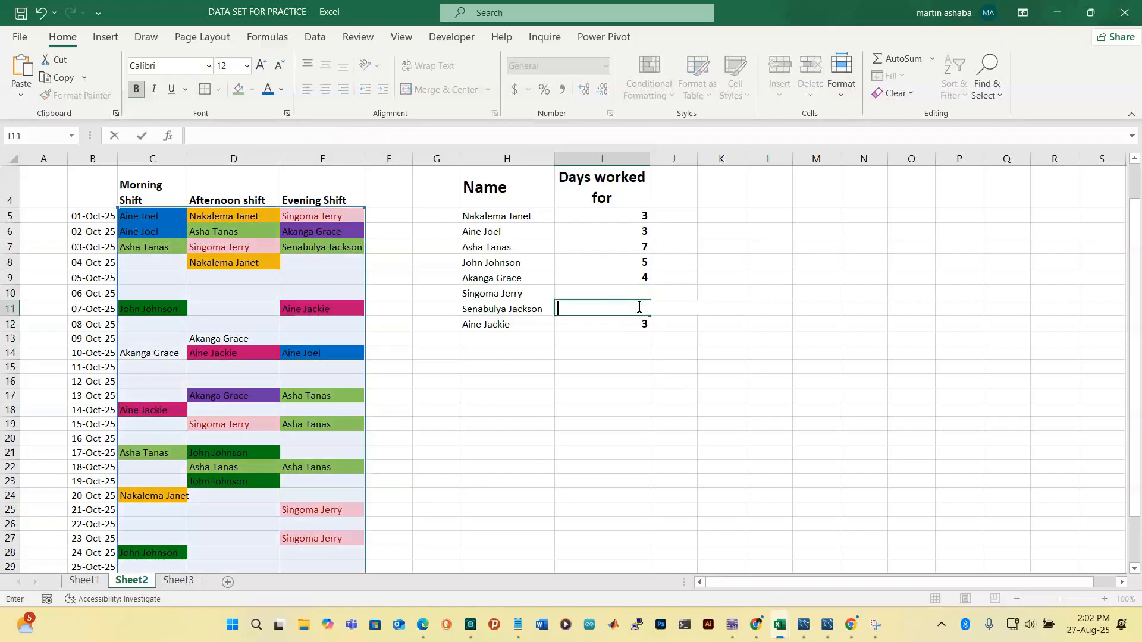